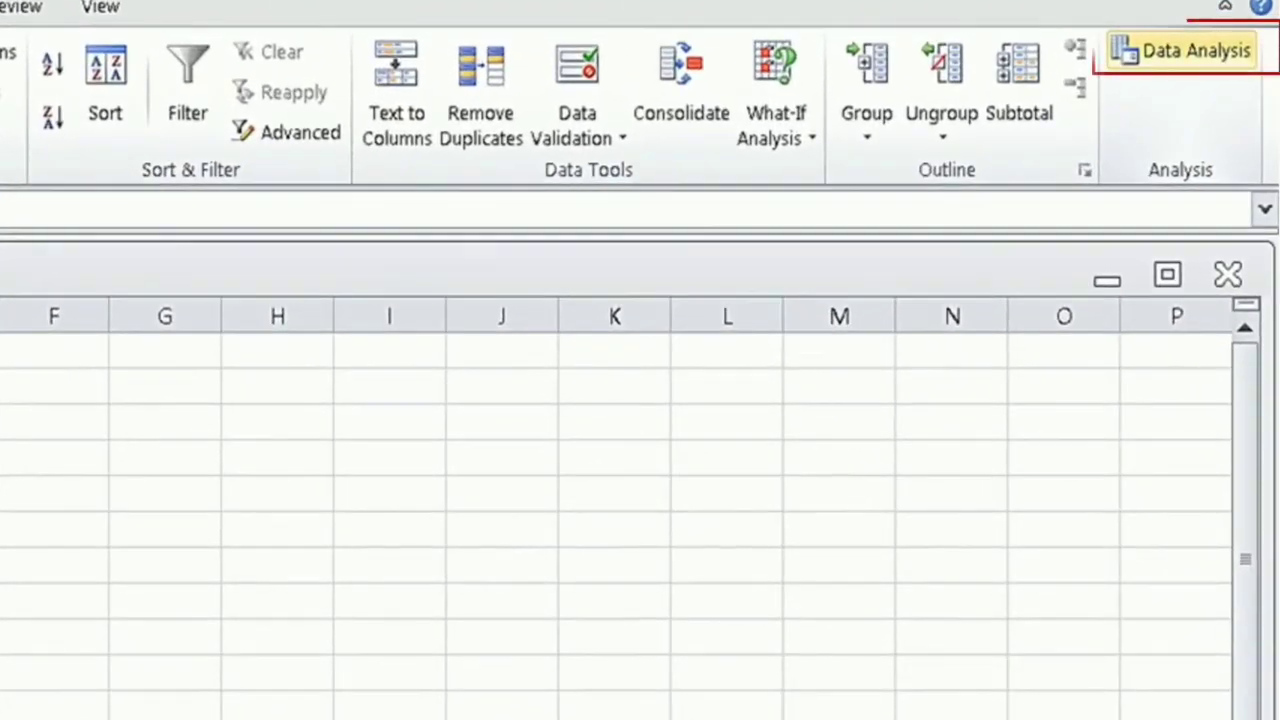
Open the Anova: Single Factor analysis tool for the students' section test scores.
left_click(1214, 62)
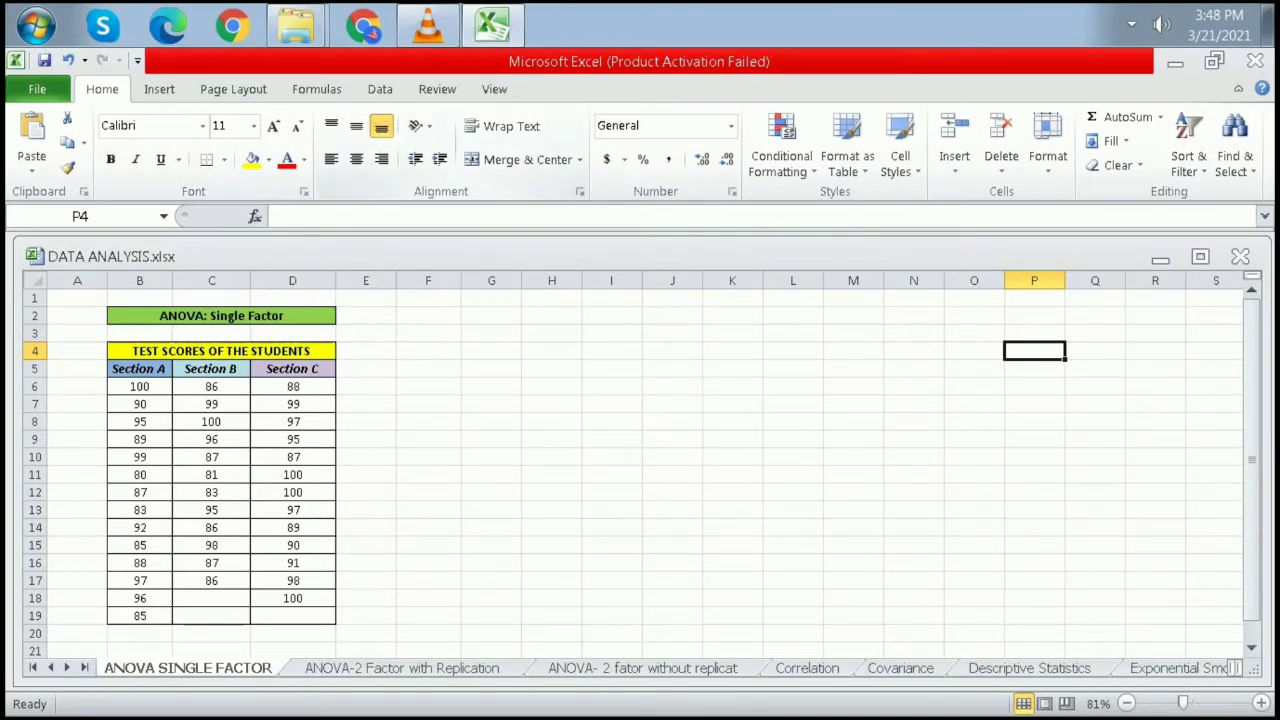
left_click(380, 89)
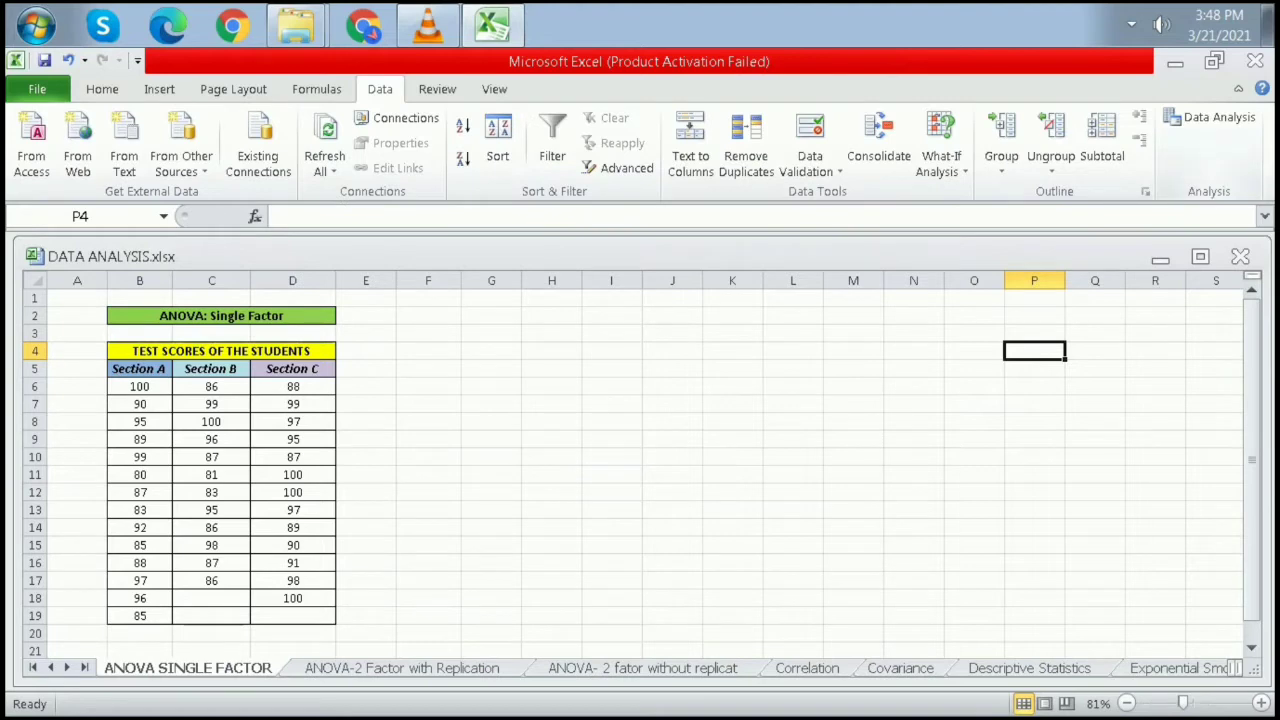
left_click(1212, 117)
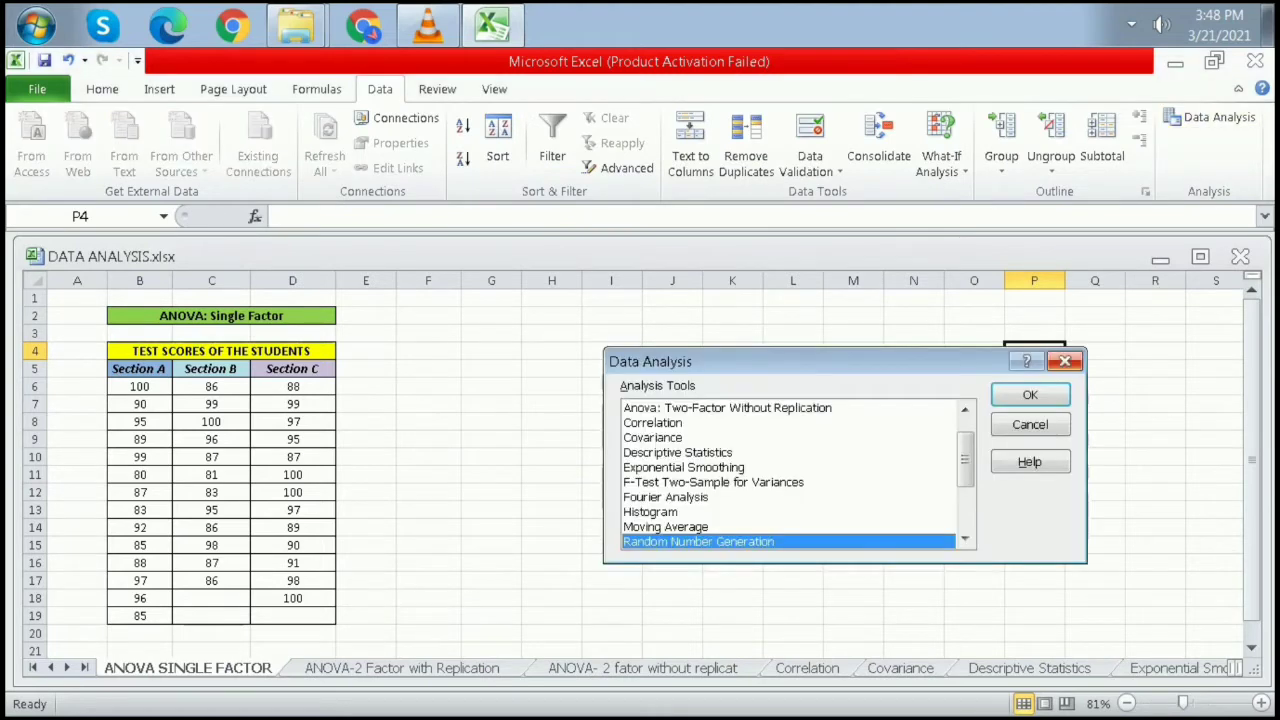
left_click_drag(965, 460, 965, 446)
left_click(680, 408)
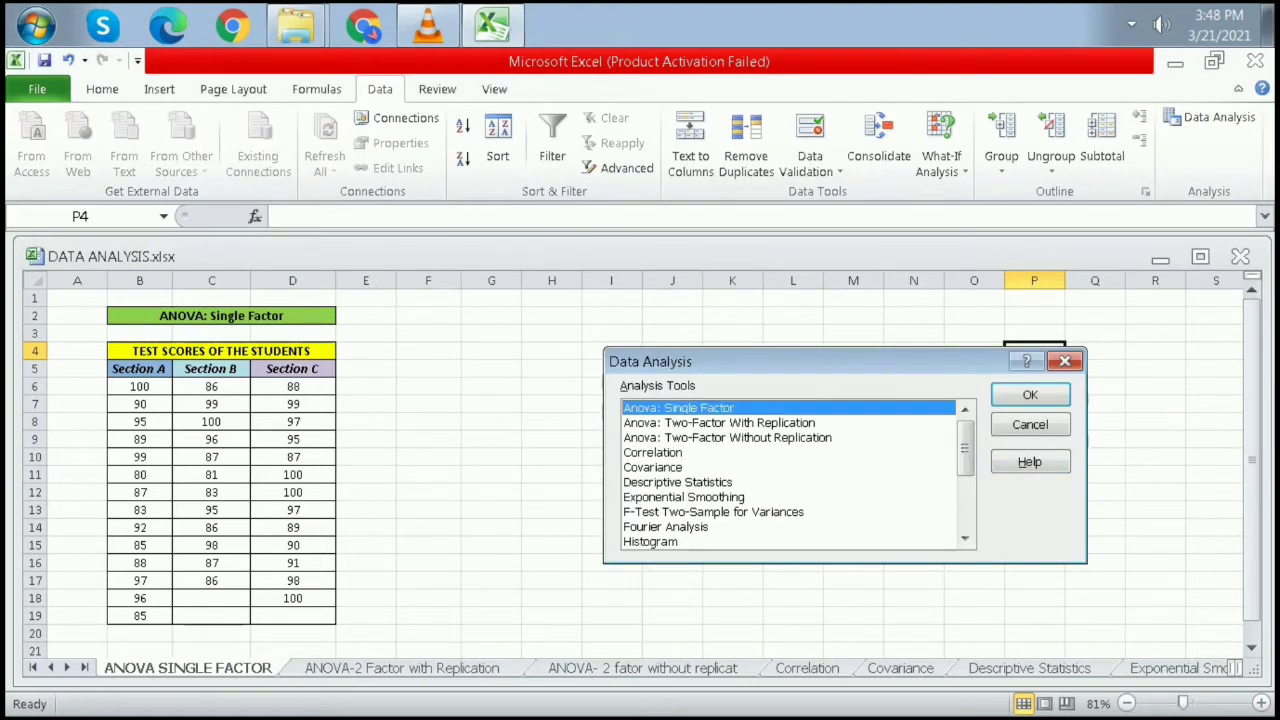
left_click(1030, 395)
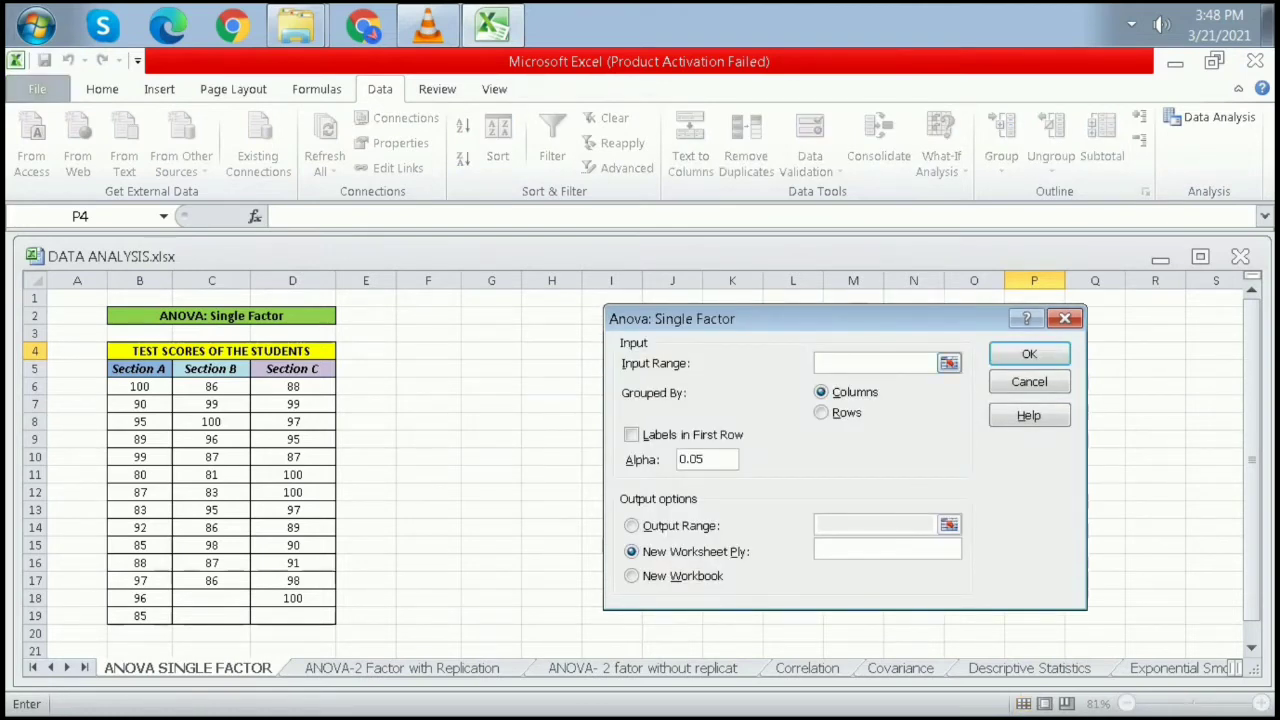
Run the single-factor ANOVA on $B$5:$D$19 with labels in the first row and output starting at $F$3.
left_click_drag(139, 368, 330, 616)
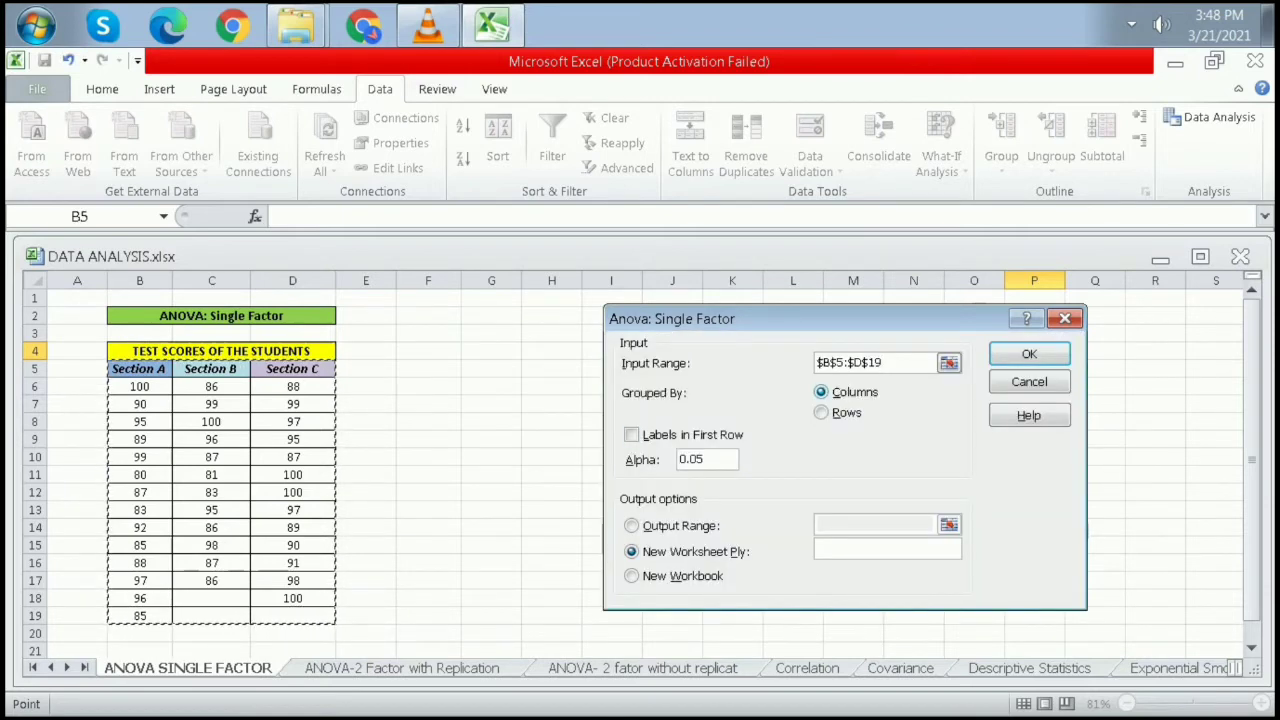
left_click(631, 435)
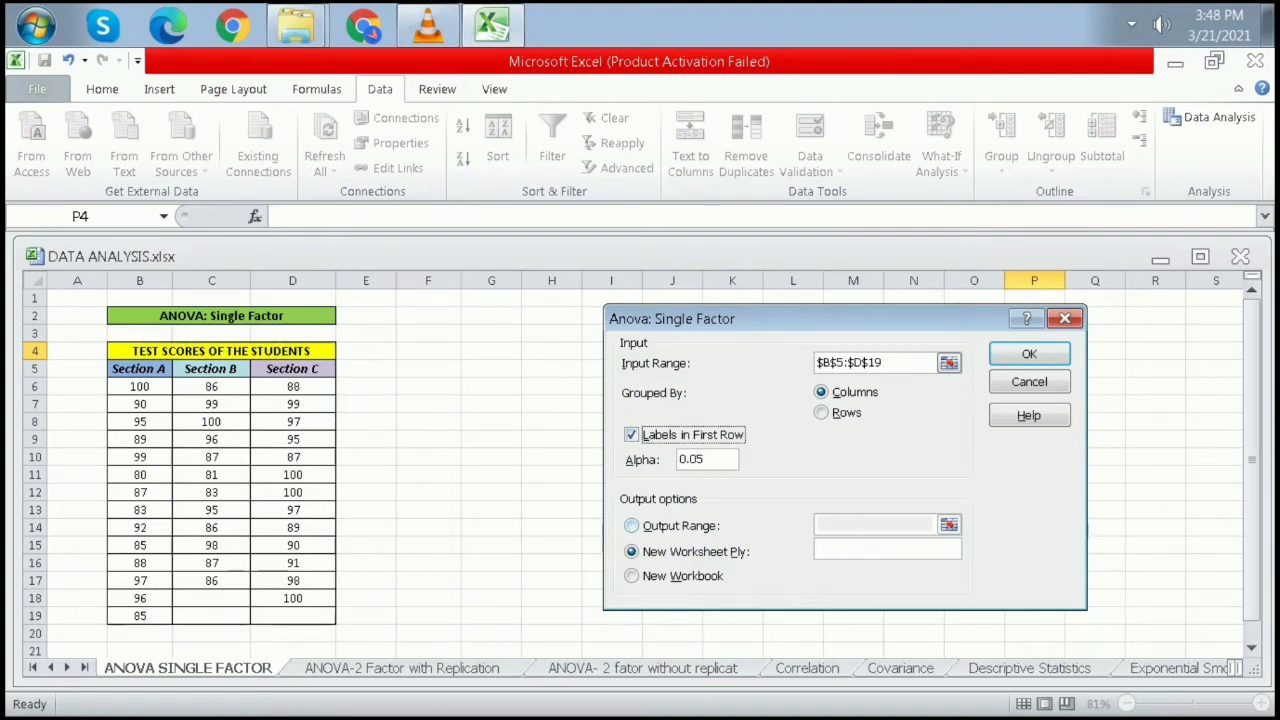
key("alt+o")
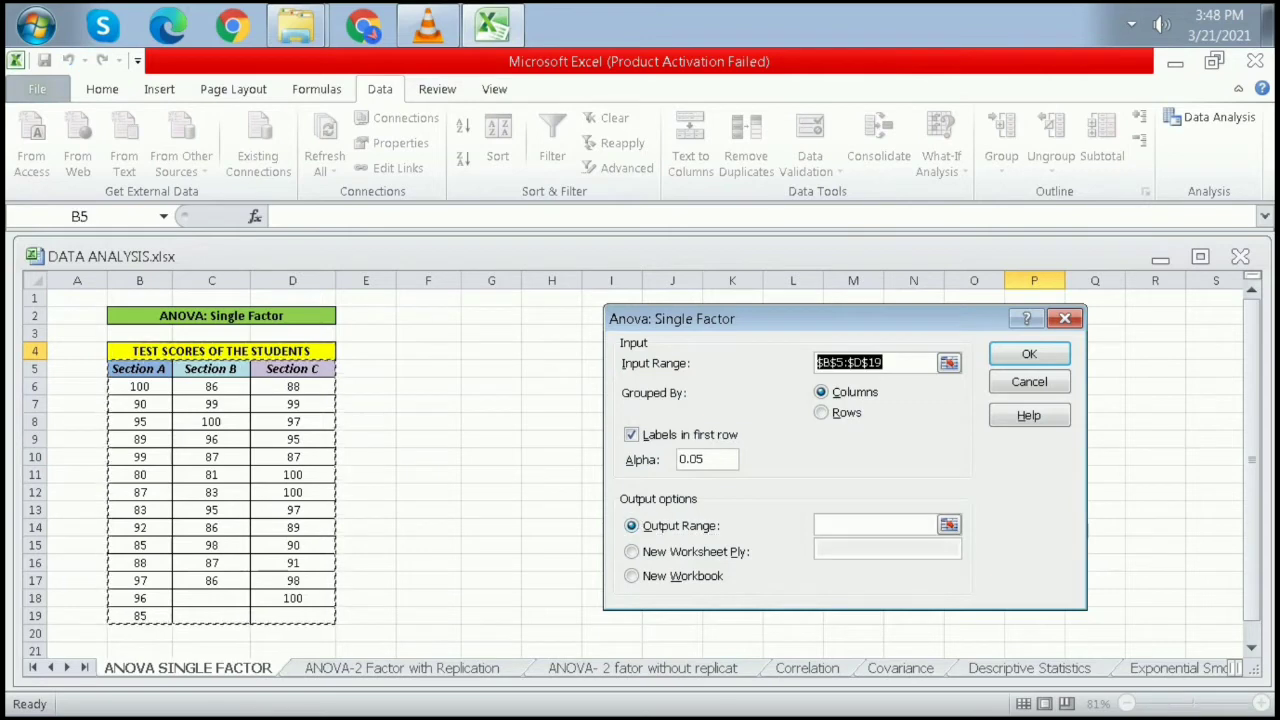
left_click(875, 525)
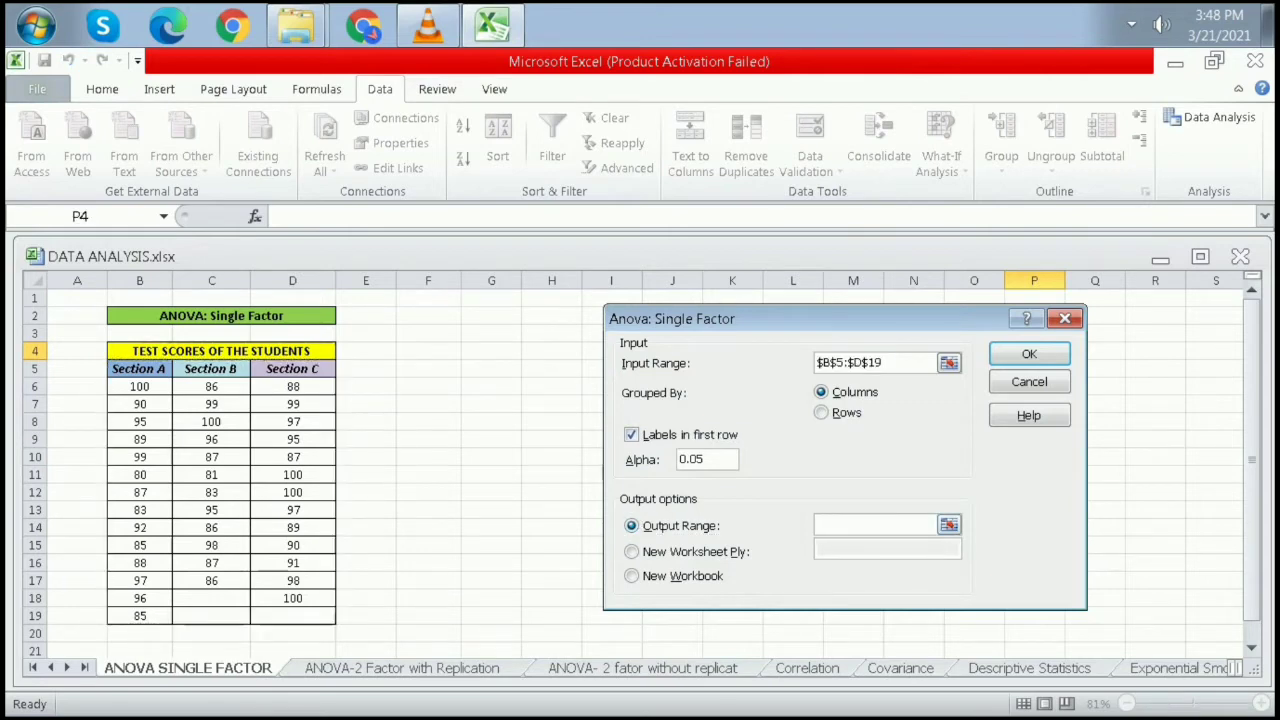
left_click(428, 333)
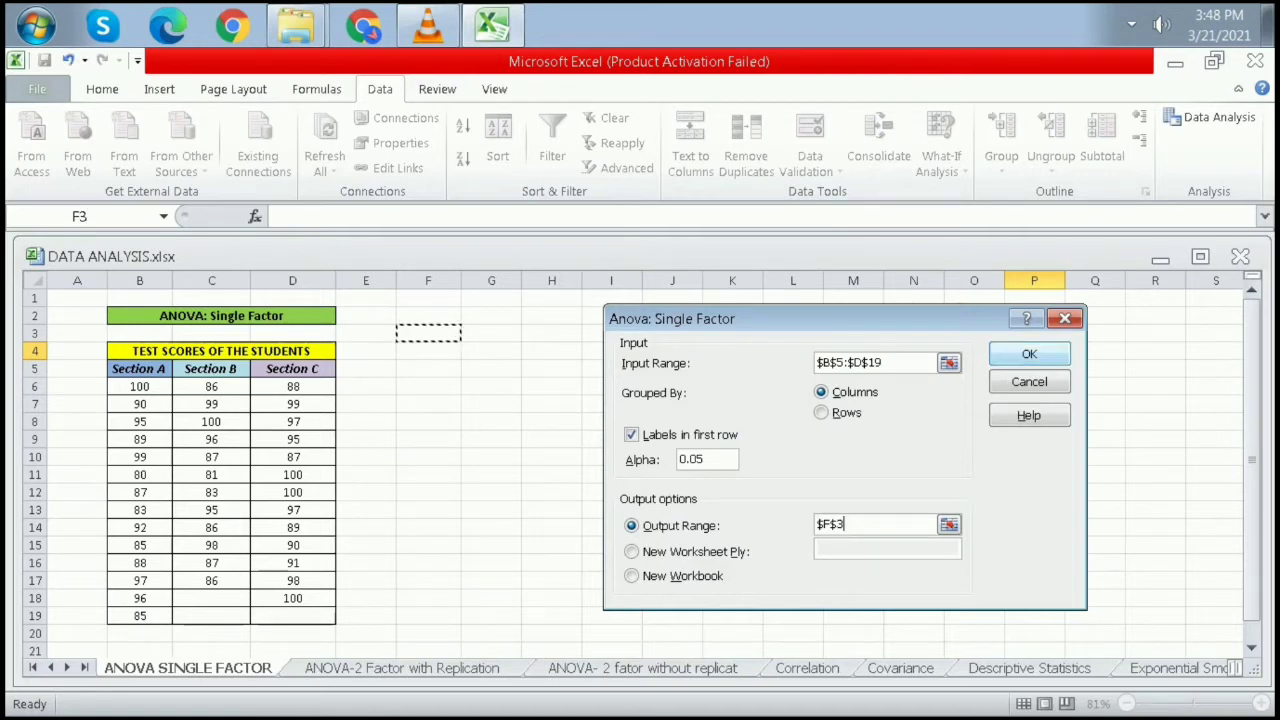
left_click(1029, 354)
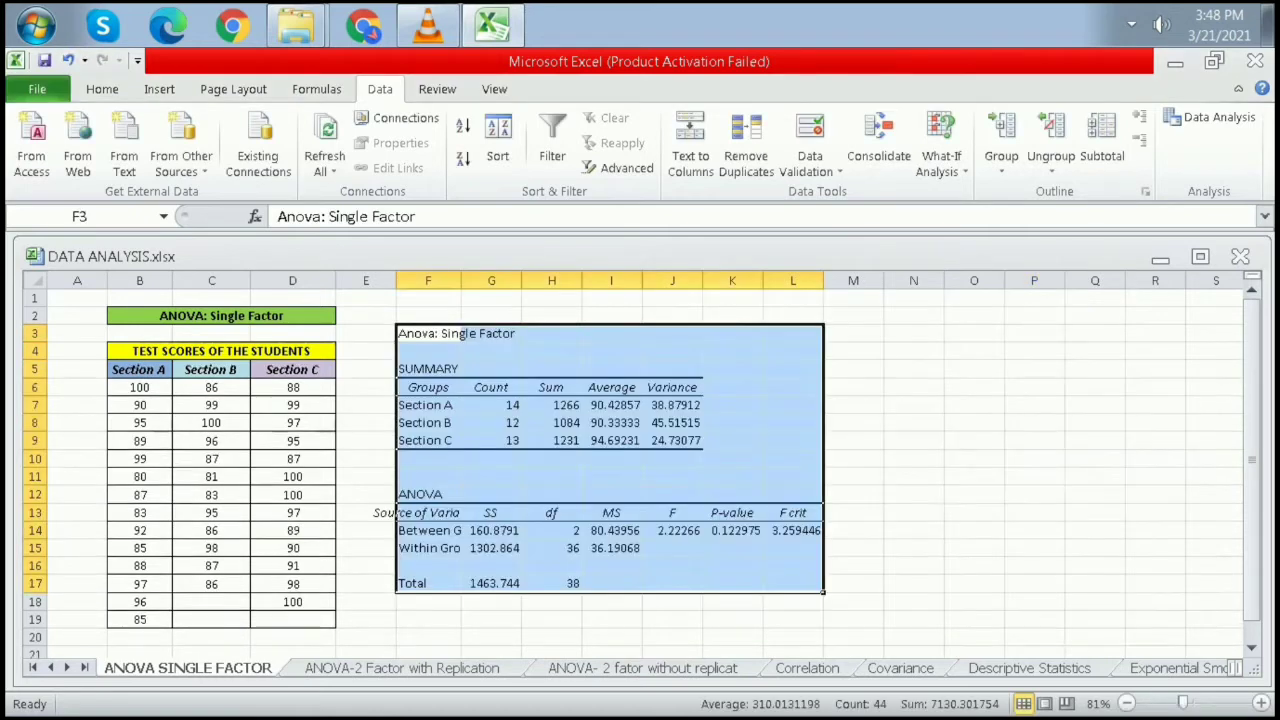
Widen column F to fit the row labels of the single-factor ANOVA output.
left_click(428, 280)
left_click_drag(461, 281, 532, 281)
left_click(1046, 513)
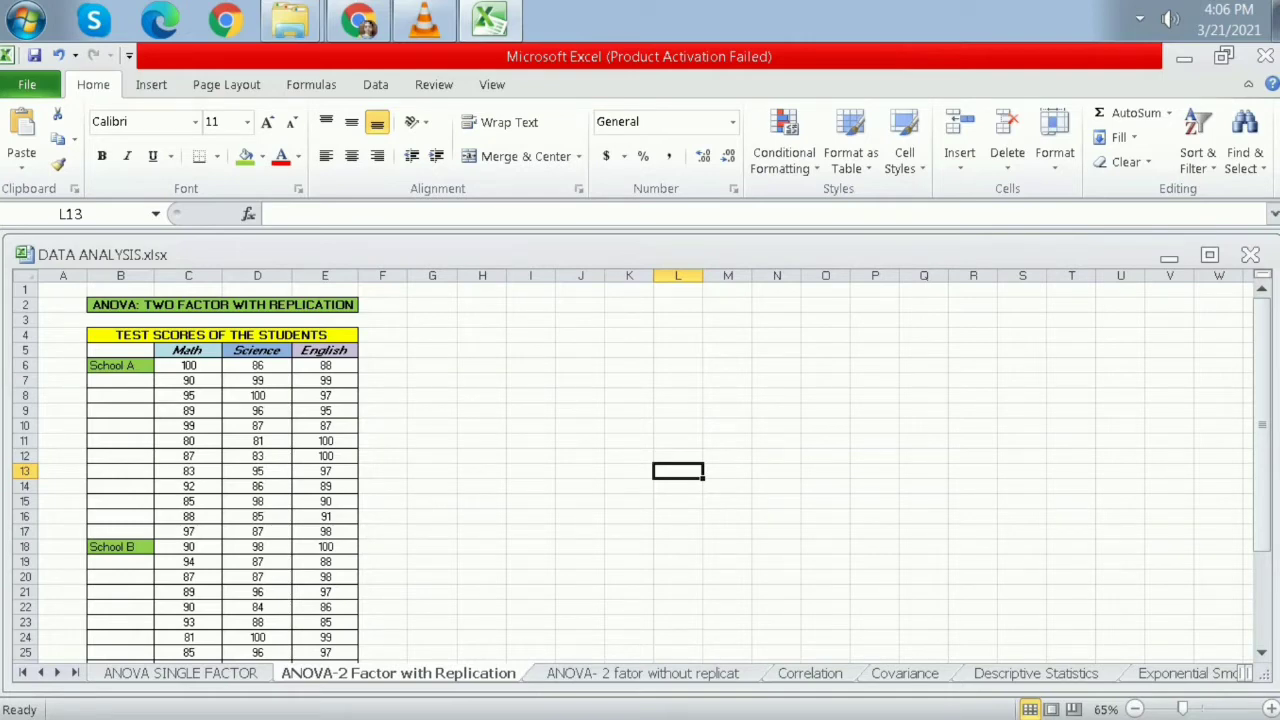
Open the Anova: Two-Factor With Replication tool for the School A and School B scores.
scroll(640, 470, "down", 2)
scroll(640, 470, "up", 2)
scroll(640, 470, "down", 3)
scroll(640, 470, "up", 3)
left_click(375, 84)
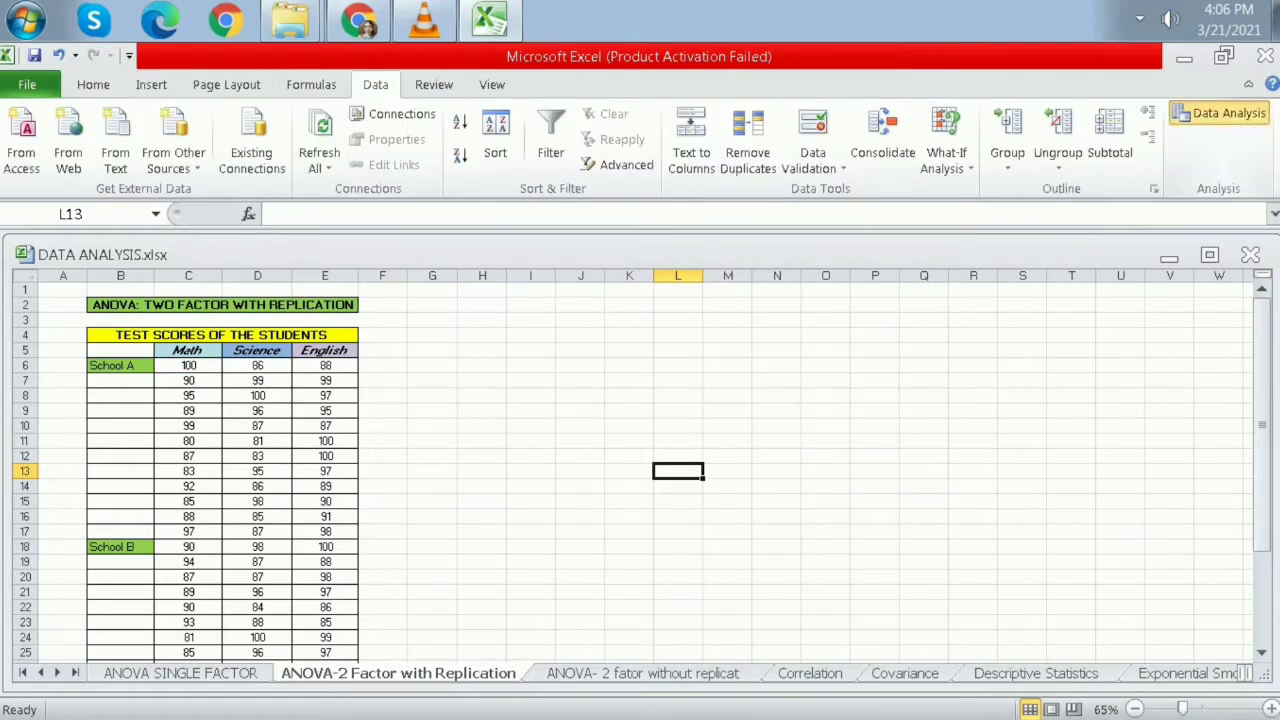
left_click(1218, 113)
left_click_drag(970, 489, 970, 476)
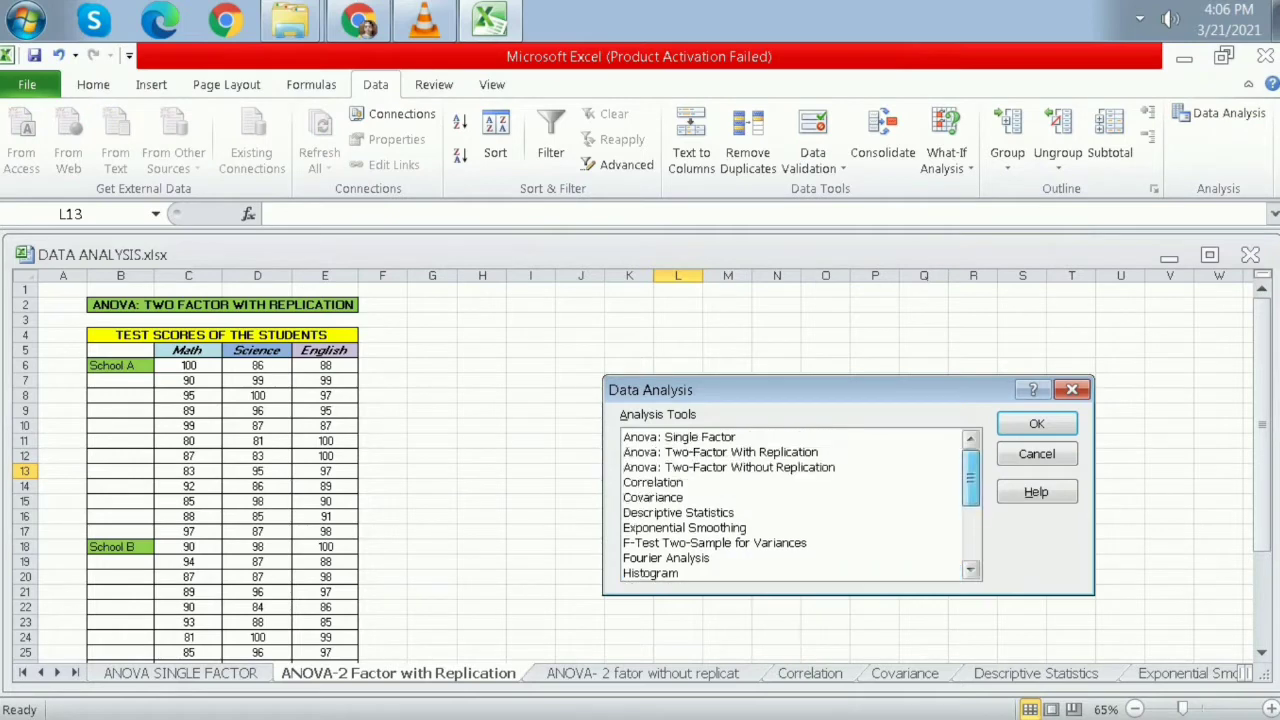
left_click(721, 452)
left_click(1036, 423)
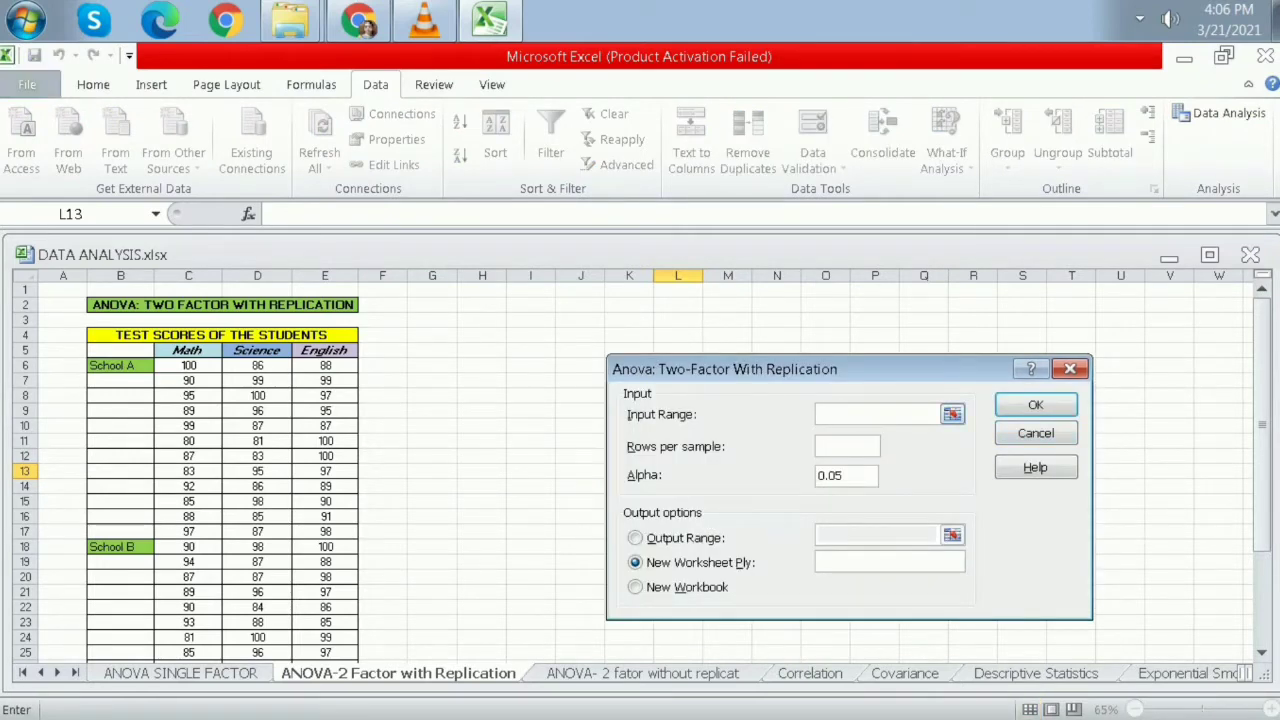
Run the two-factor ANOVA with replication on $B$5:$E$29 with 12 rows per sample and output starting at $G$4.
left_click_drag(120, 350, 345, 685)
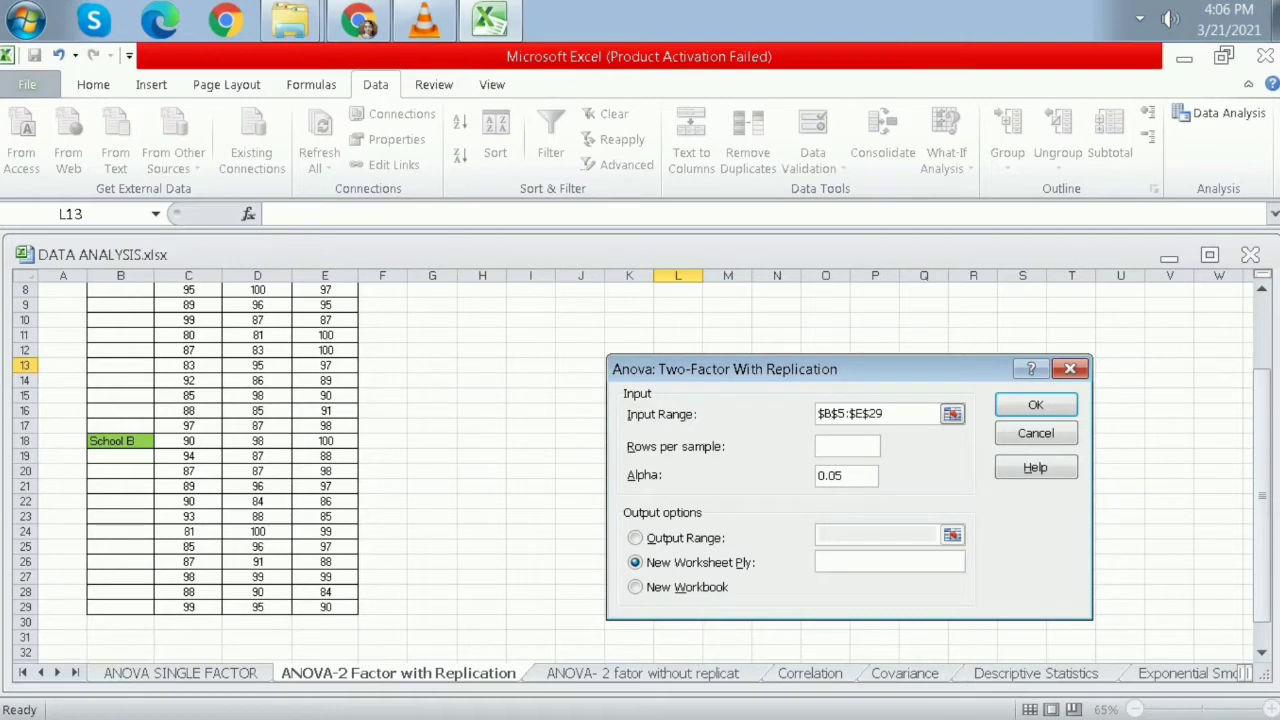
left_click(636, 538)
left_click(877, 535)
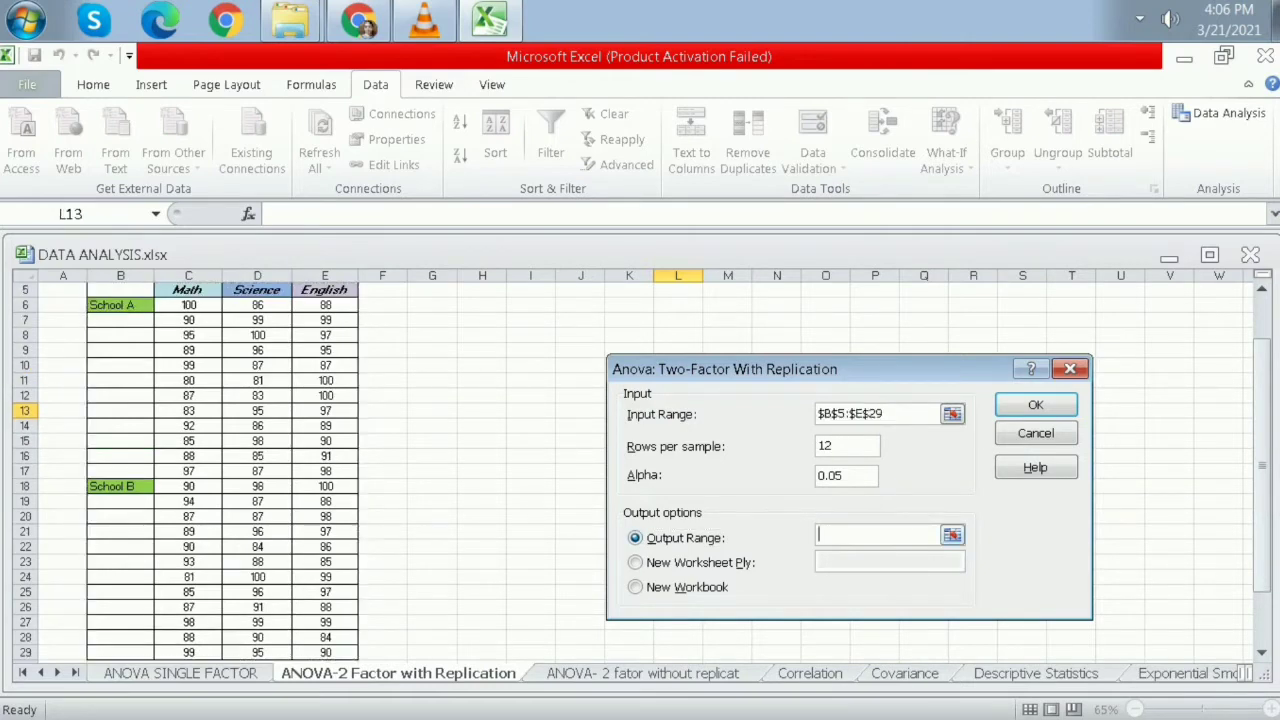
left_click_drag(800, 369, 846, 346)
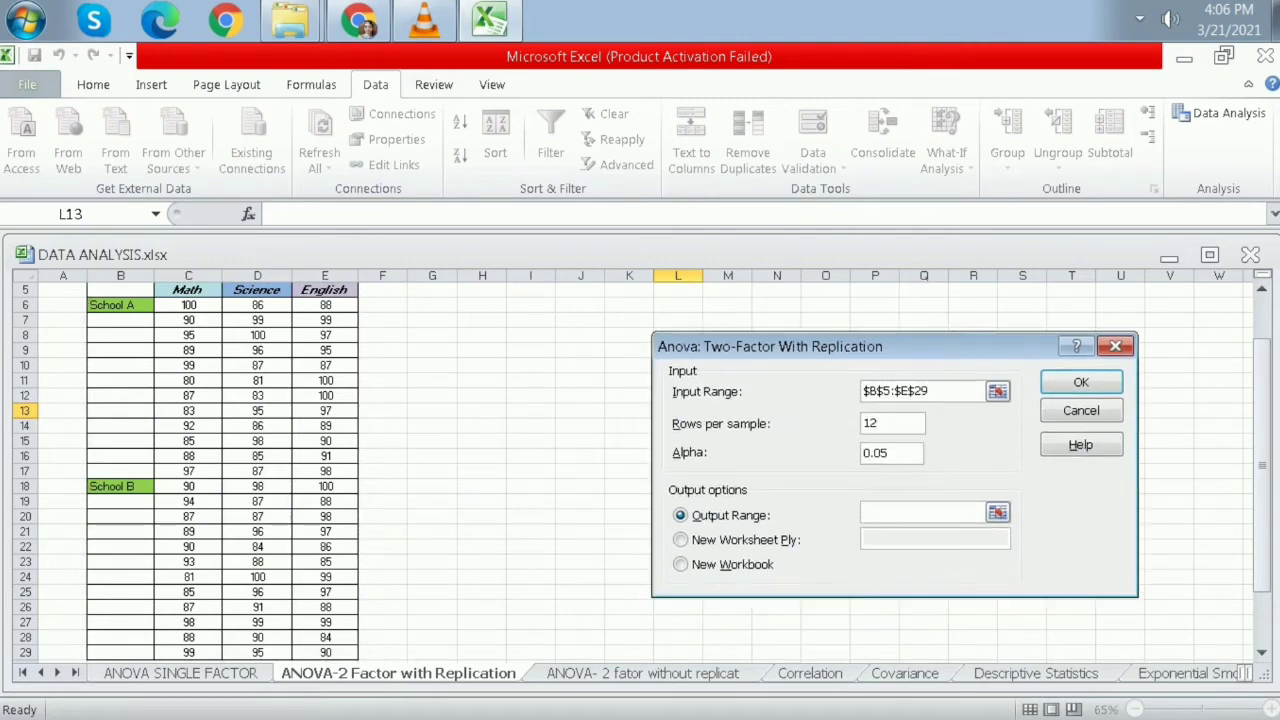
left_click_drag(1262, 402, 1262, 361)
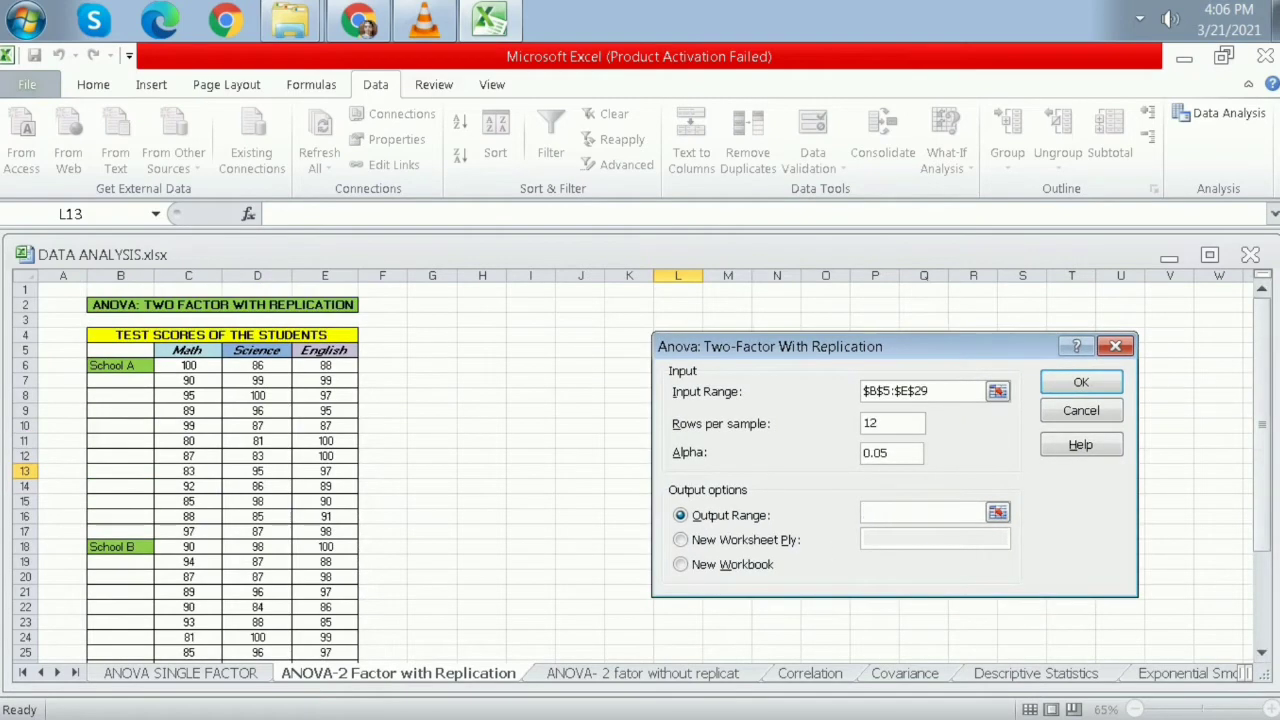
left_click(432, 335)
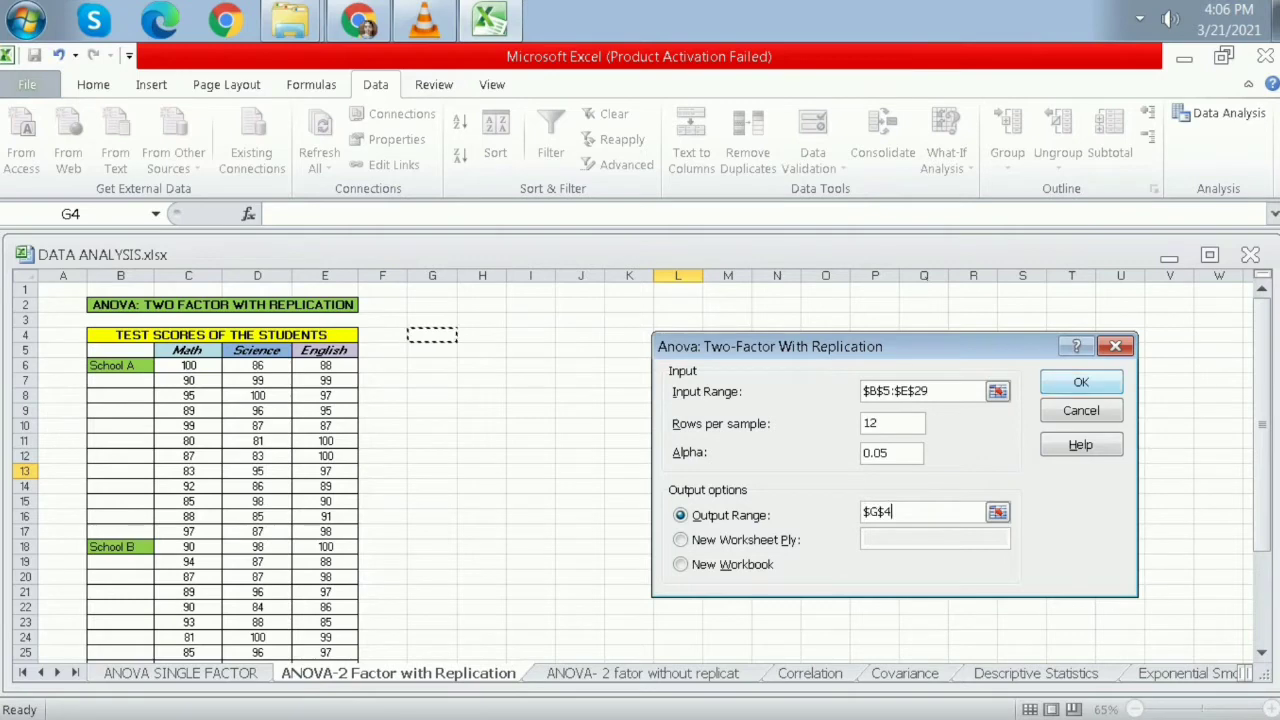
left_click(1081, 382)
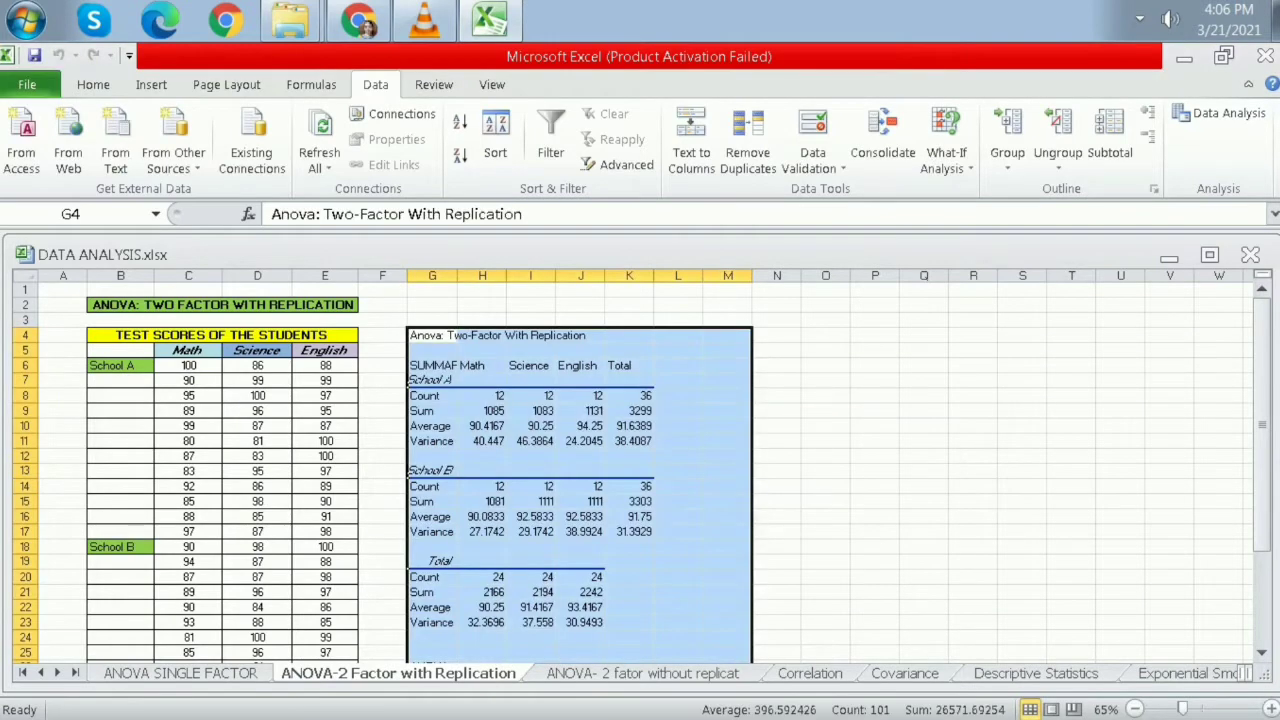
Autofit columns G through K to the ANOVA output and review the result tables.
double_click(457, 276)
double_click(603, 276)
double_click(724, 276)
double_click(821, 276)
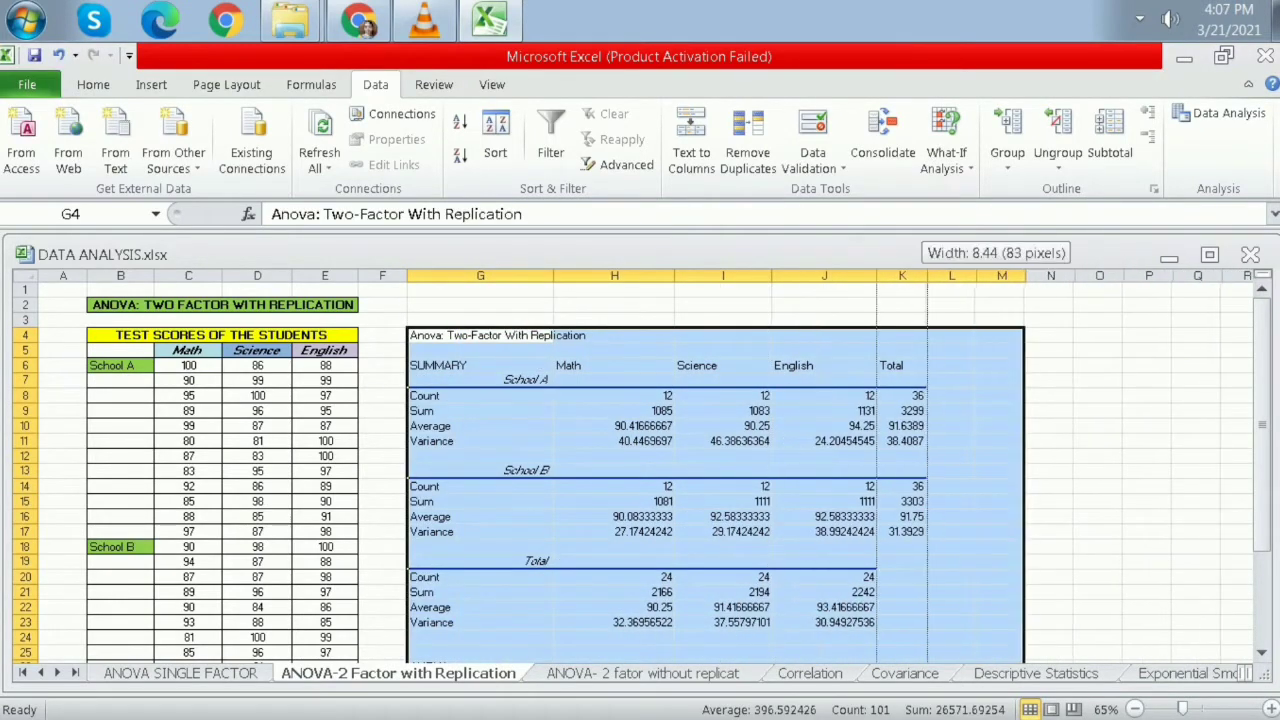
double_click(927, 276)
left_click(1157, 350)
scroll(1157, 350, "down", 1)
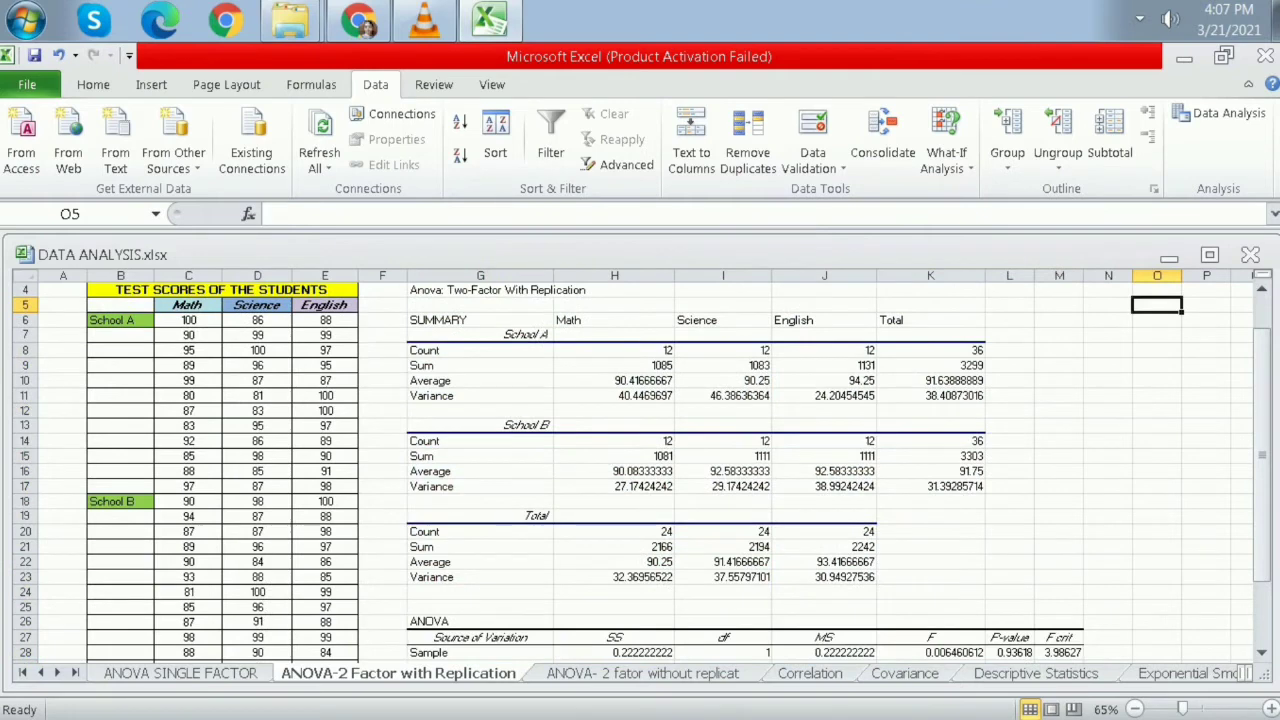
scroll(640, 470, "down", 3)
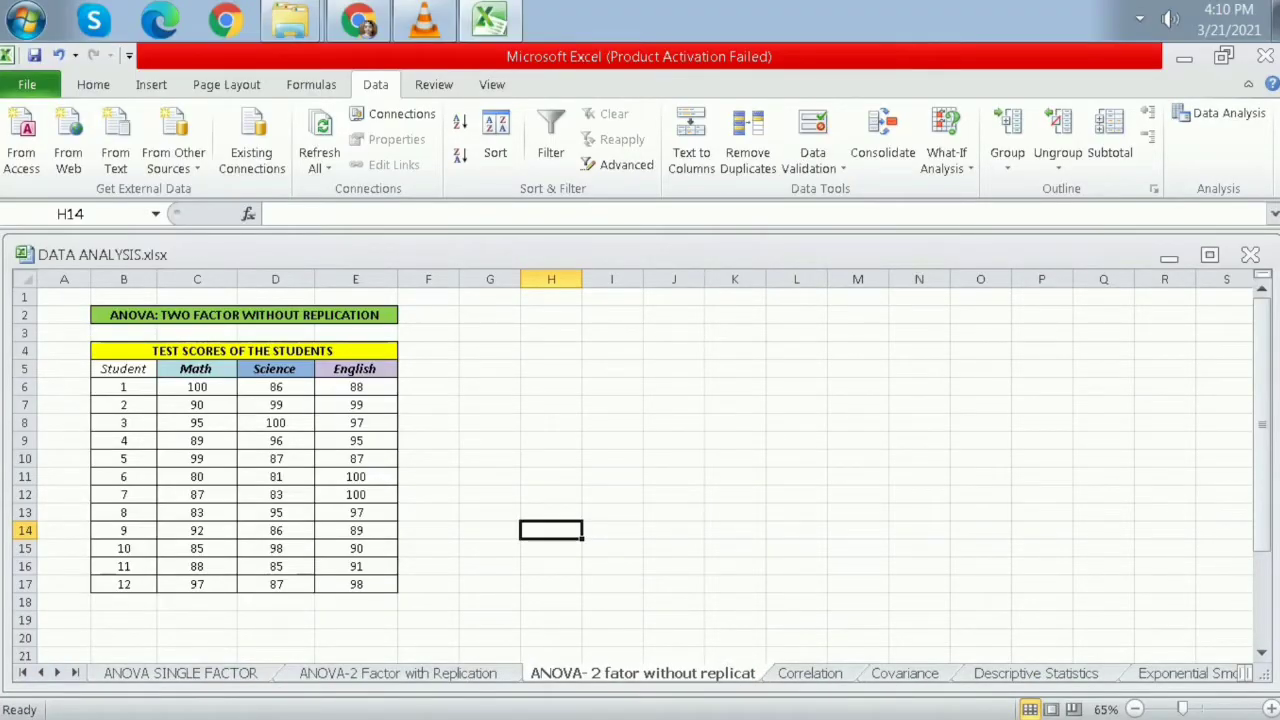
Open the Anova: Two-Factor Without Replication tool for the 12 students' subject scores.
left_click_drag(1182, 708, 1192, 708)
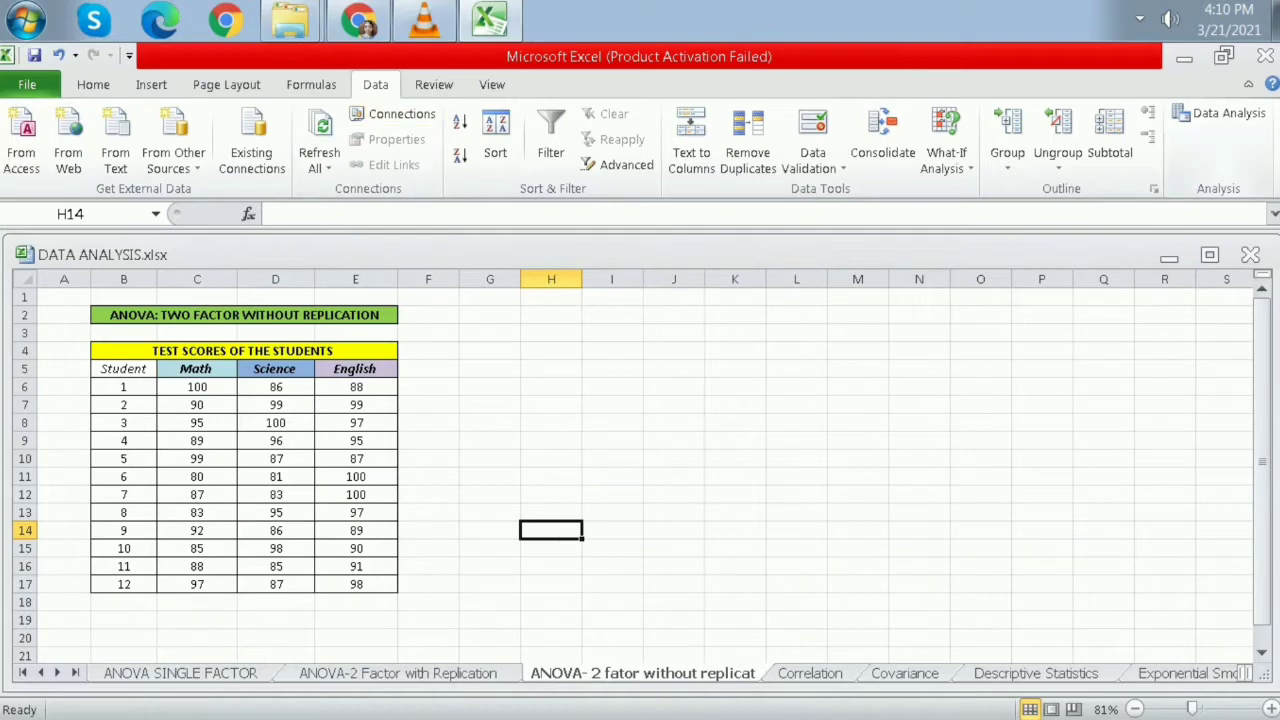
left_click(1220, 113)
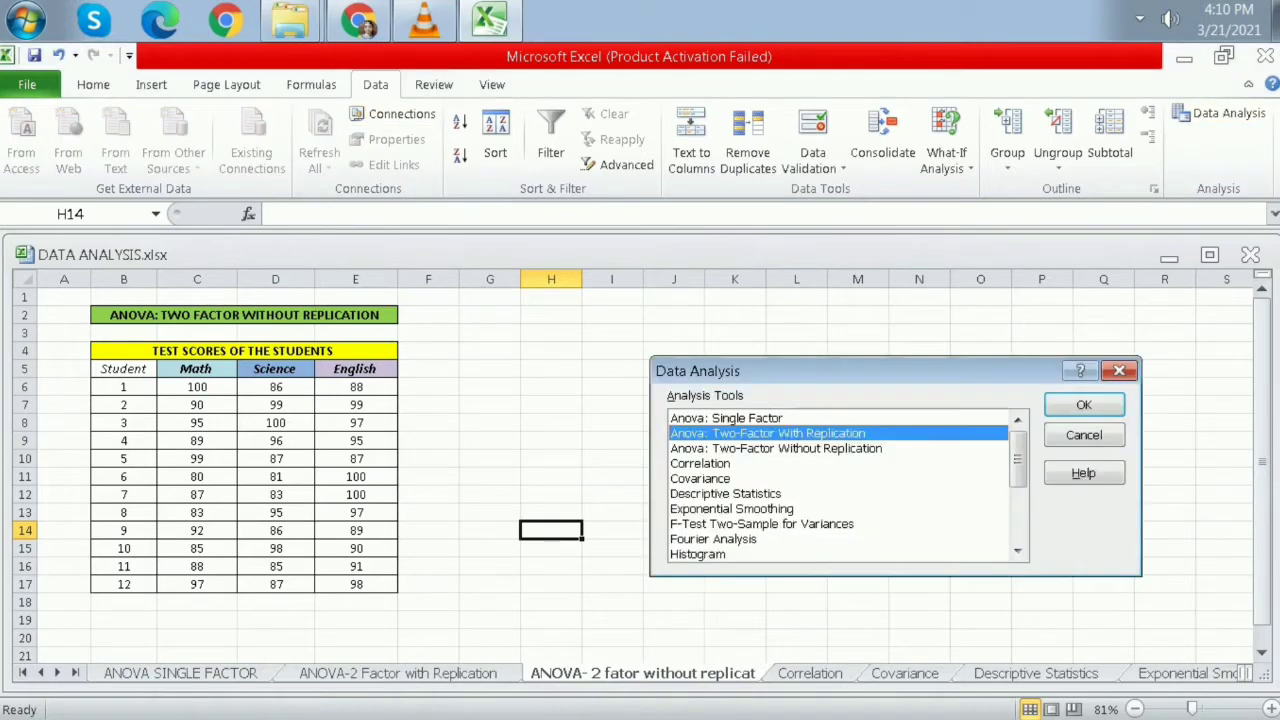
left_click(776, 449)
left_click(1084, 405)
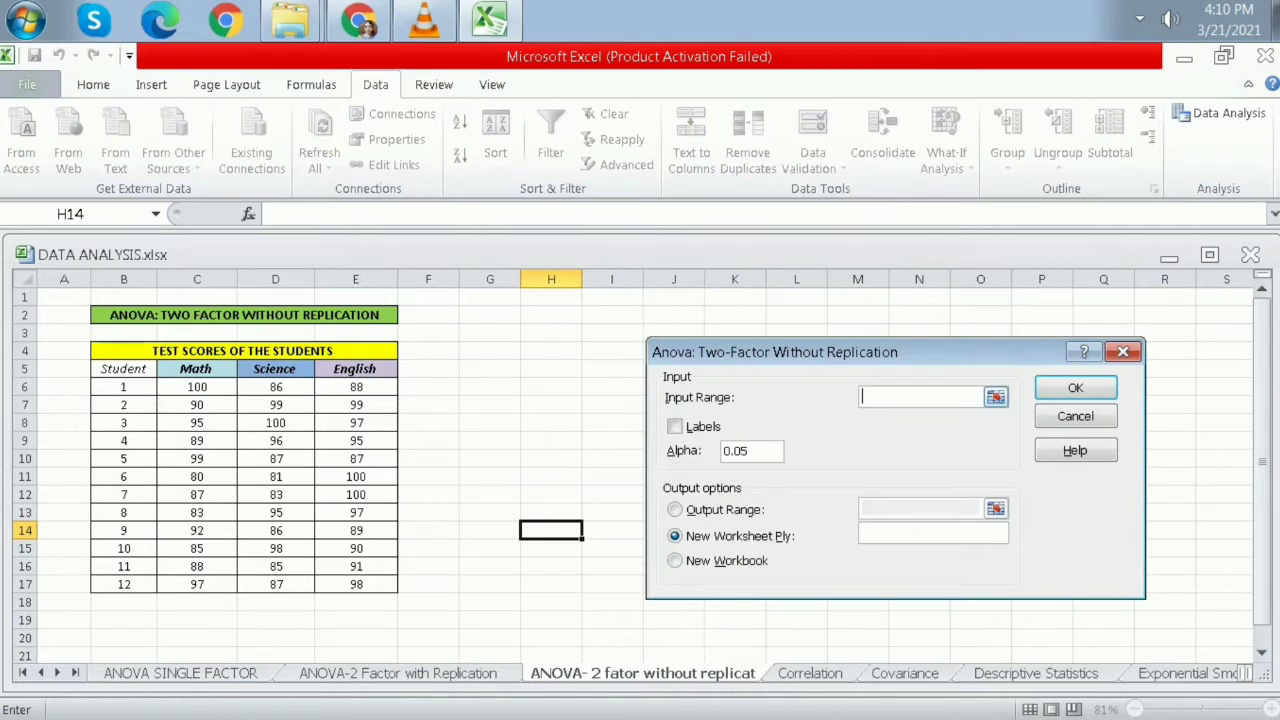
Run the two-factor ANOVA without replication on $B$5:$E$17 with labels and output starting at $G$4.
left_click_drag(123, 368, 390, 590)
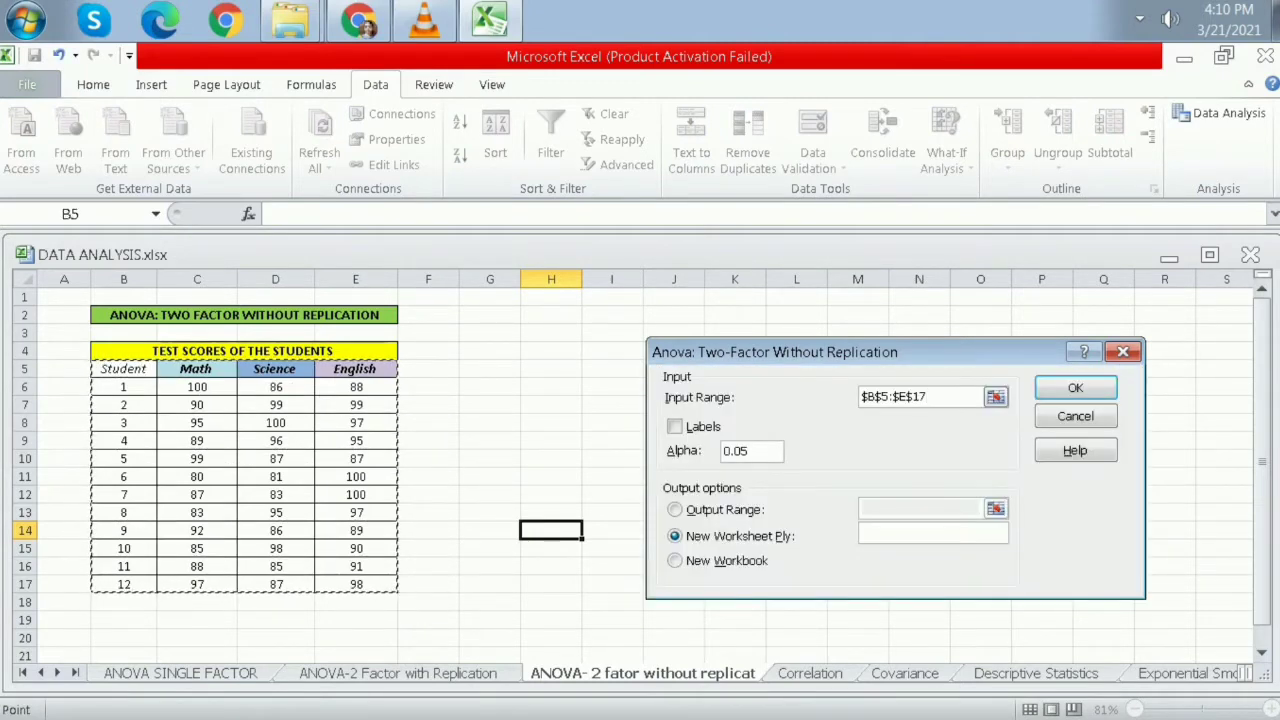
left_click(675, 427)
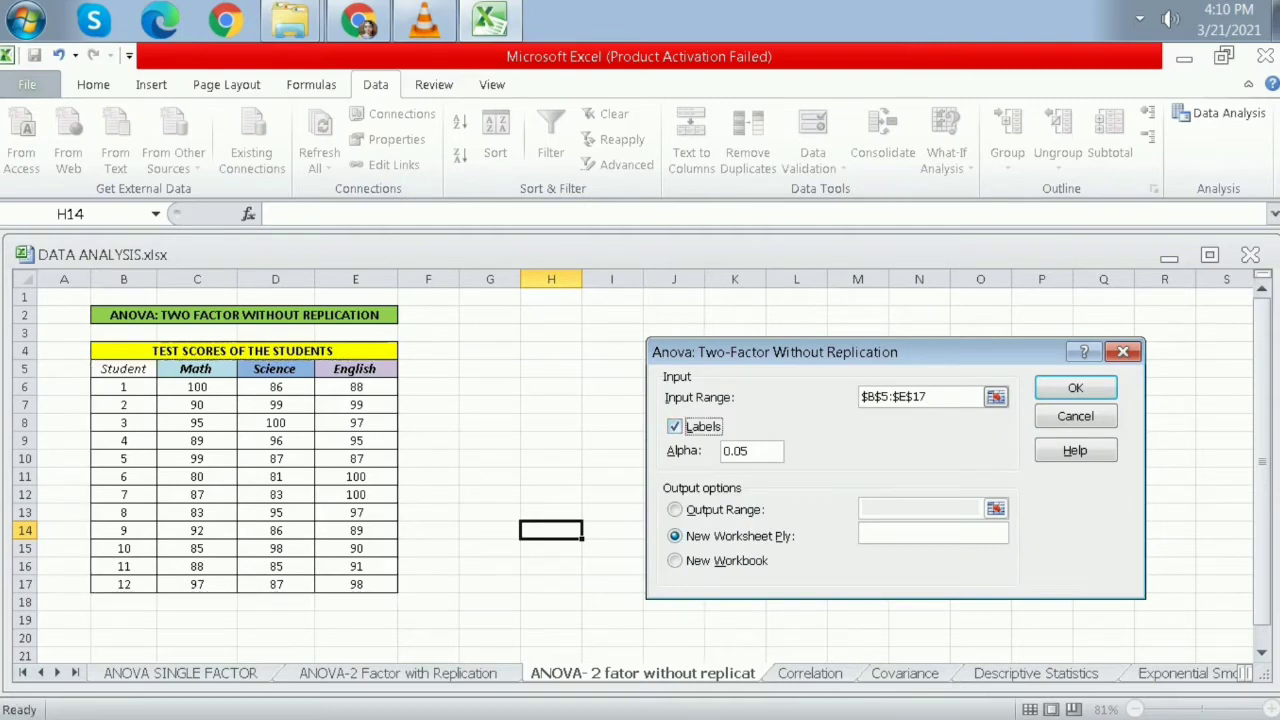
left_click(675, 510)
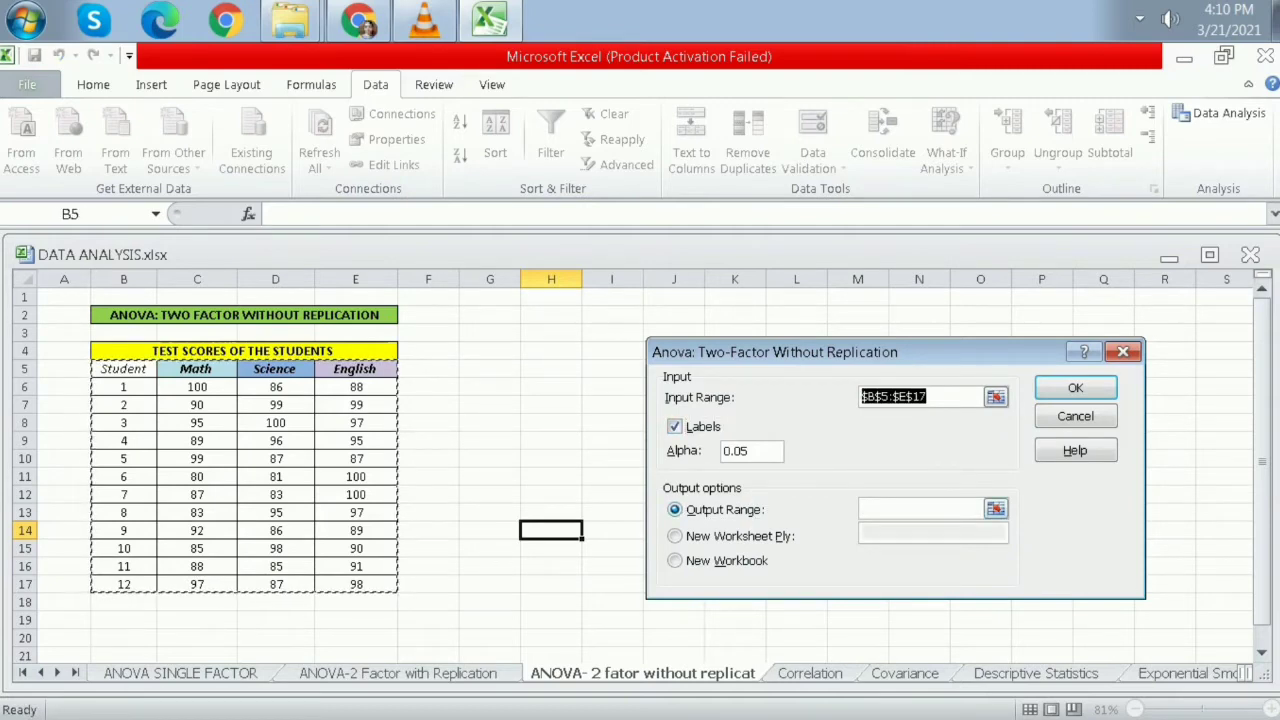
left_click(919, 509)
left_click(490, 333)
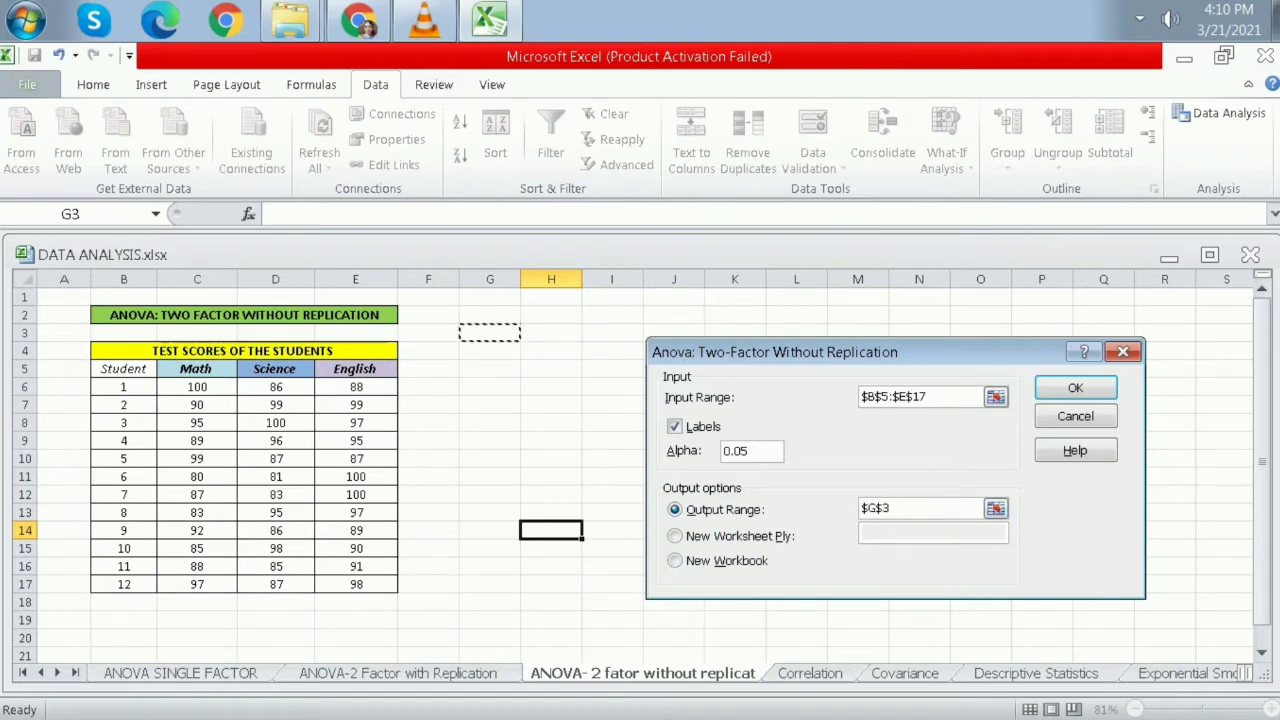
left_click(490, 351)
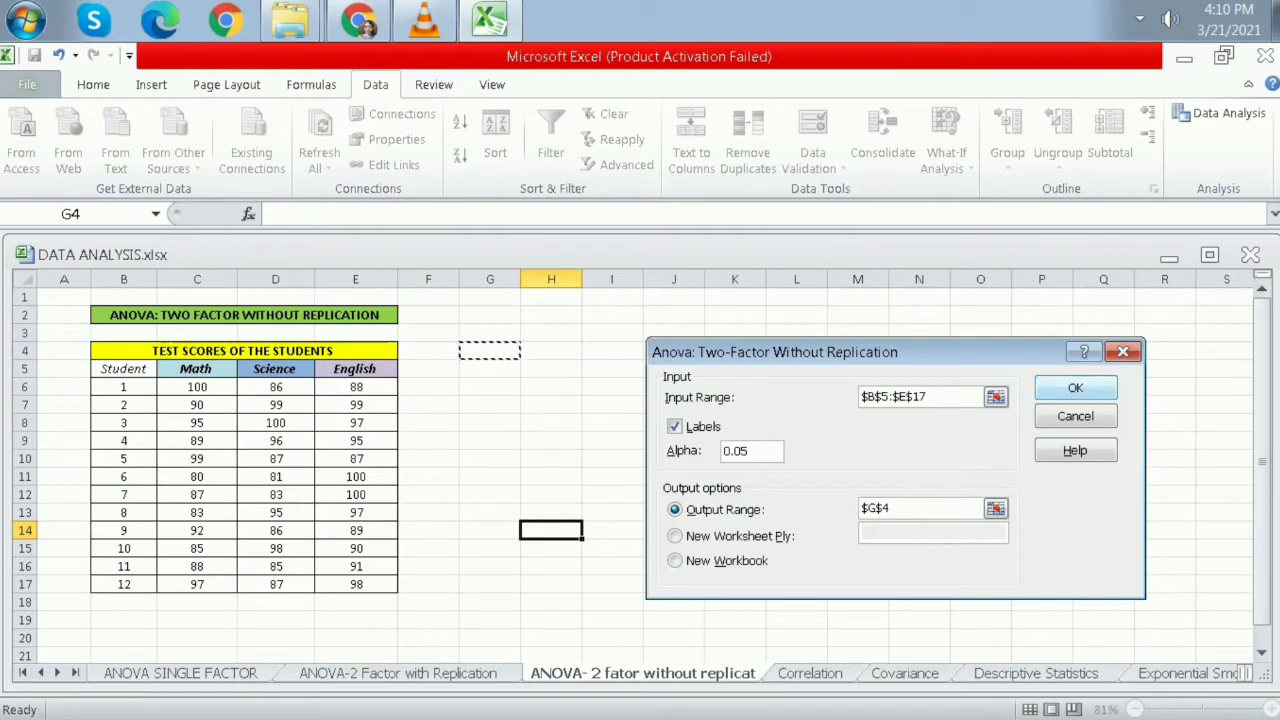
key("Return")
Widen columns G through K to fit the ANOVA output and review its summary and ANOVA tables.
left_click_drag(520, 279, 956, 279)
left_click(1110, 369)
scroll(640, 470, "down", 7)
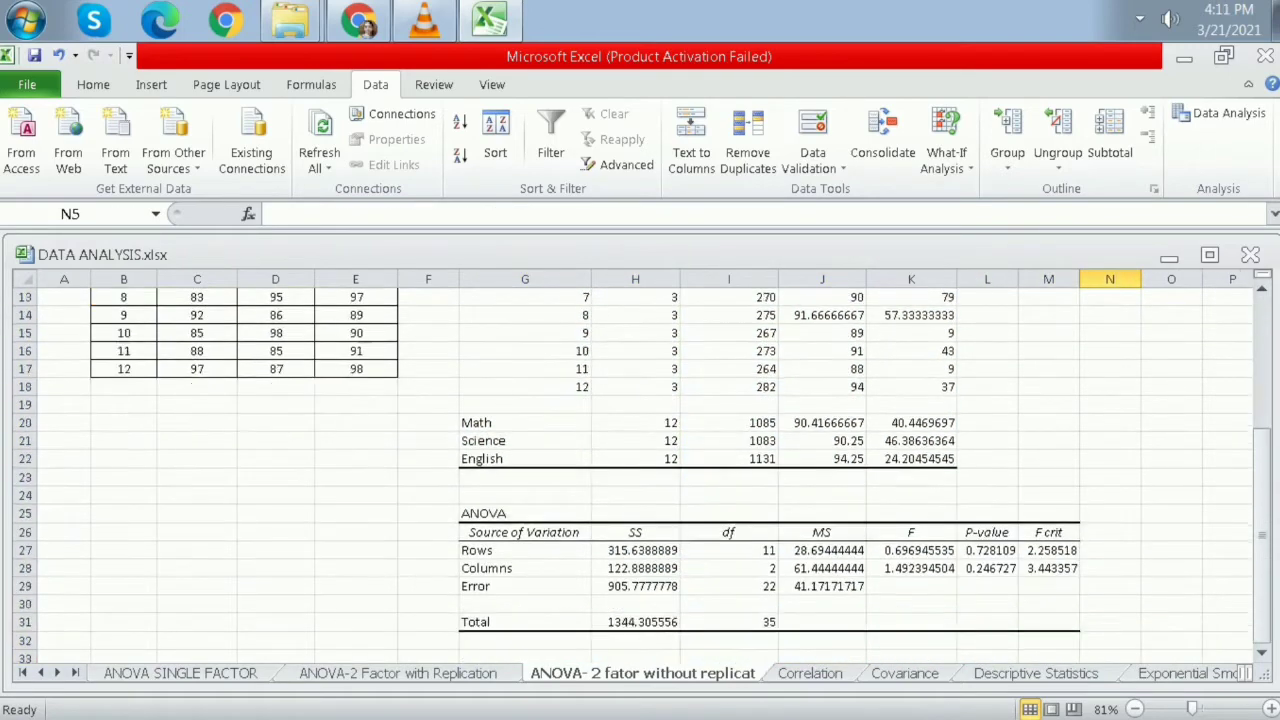
scroll(640, 470, "up", 7)
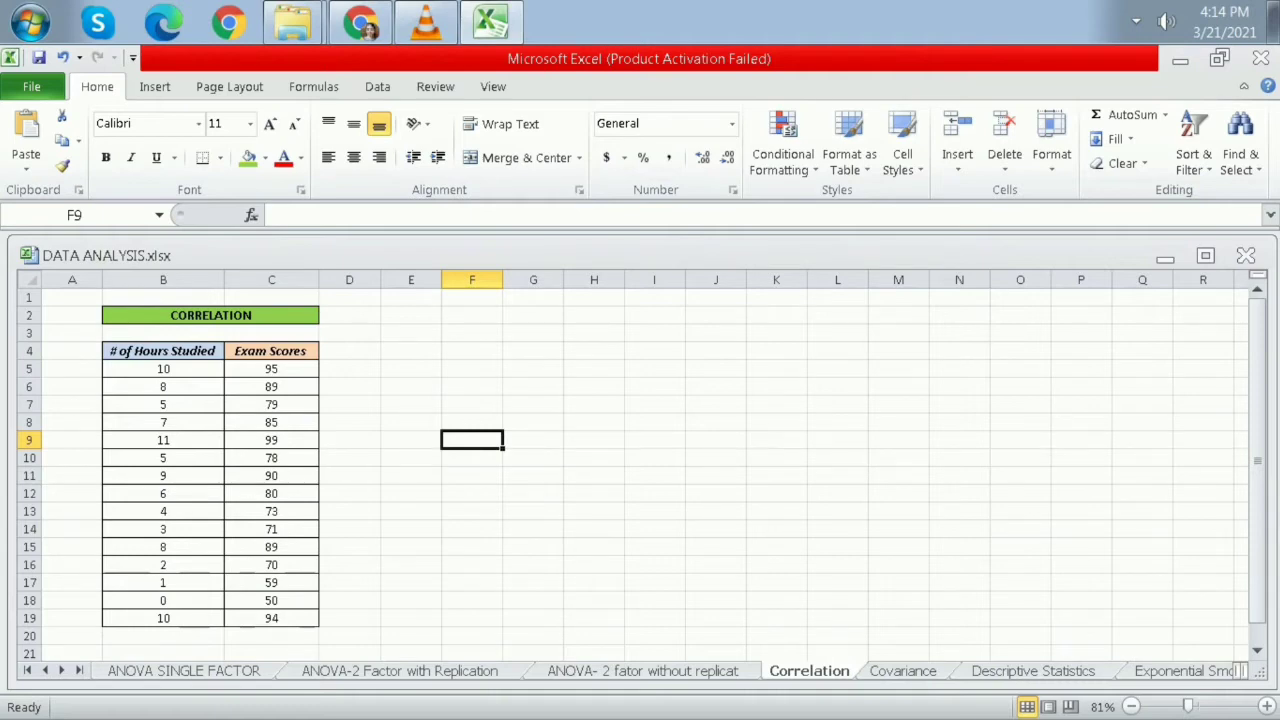
Open the Correlation analysis tool for the hours-studied and exam-scores data.
left_click(378, 87)
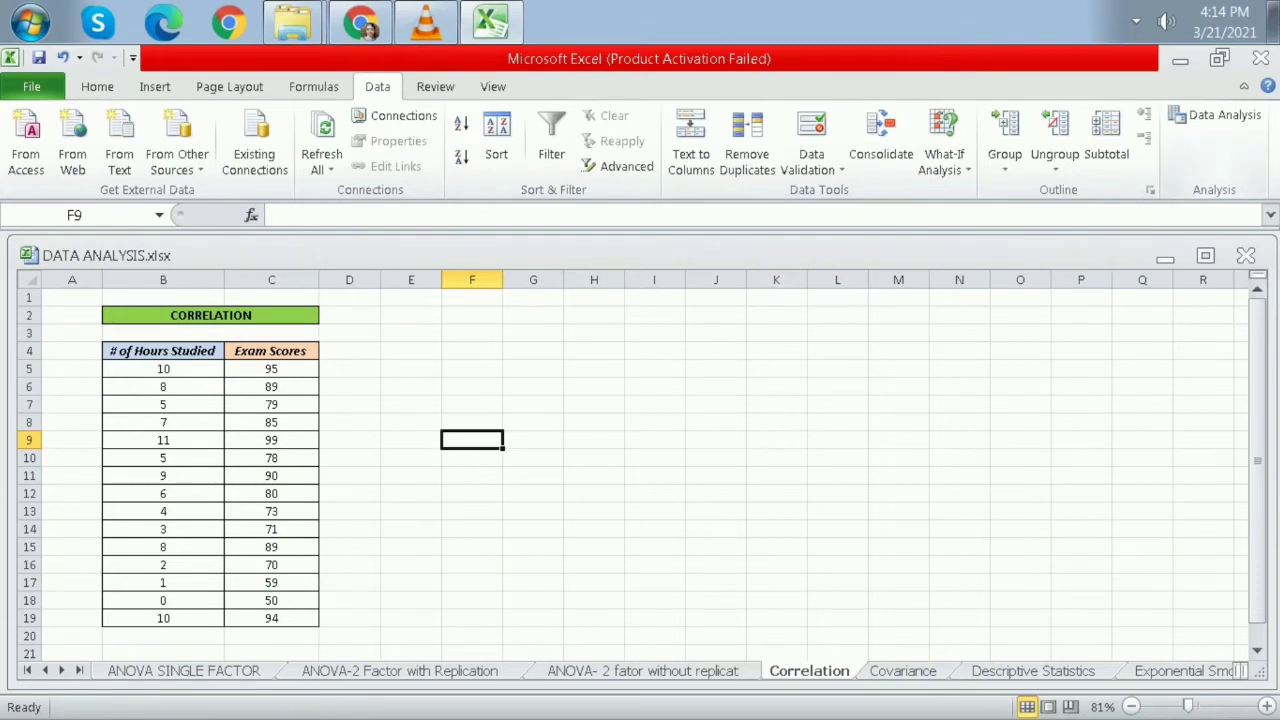
left_click(1215, 115)
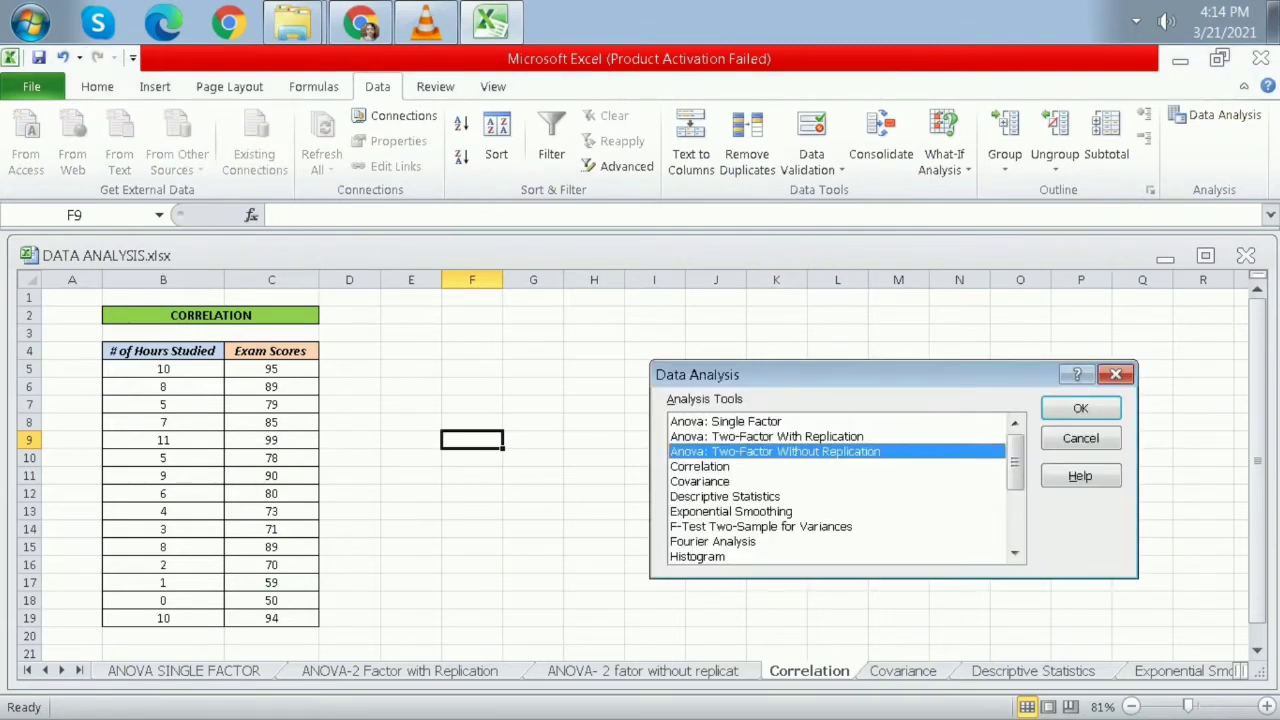
left_click(700, 467)
left_click(1080, 408)
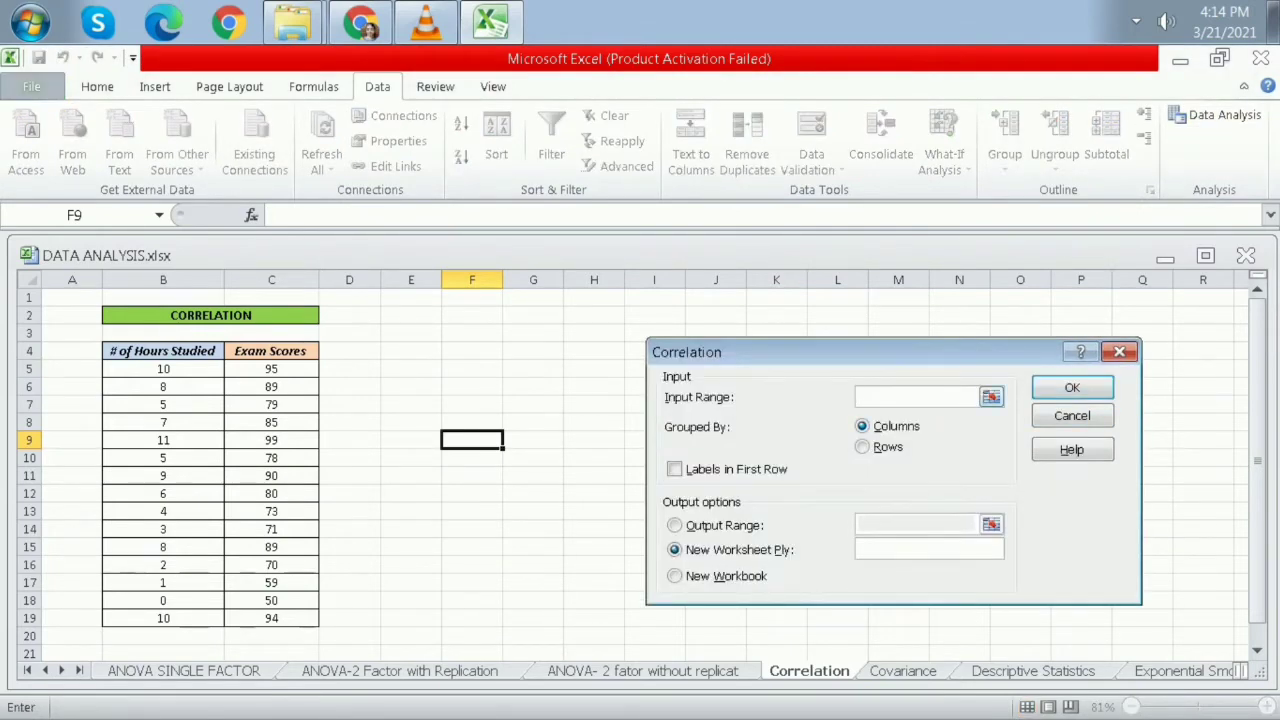
Run the correlation on $B$4:$C$19 grouped by columns, with labels in the first row and output starting at $E$4.
left_click_drag(200, 351, 300, 618)
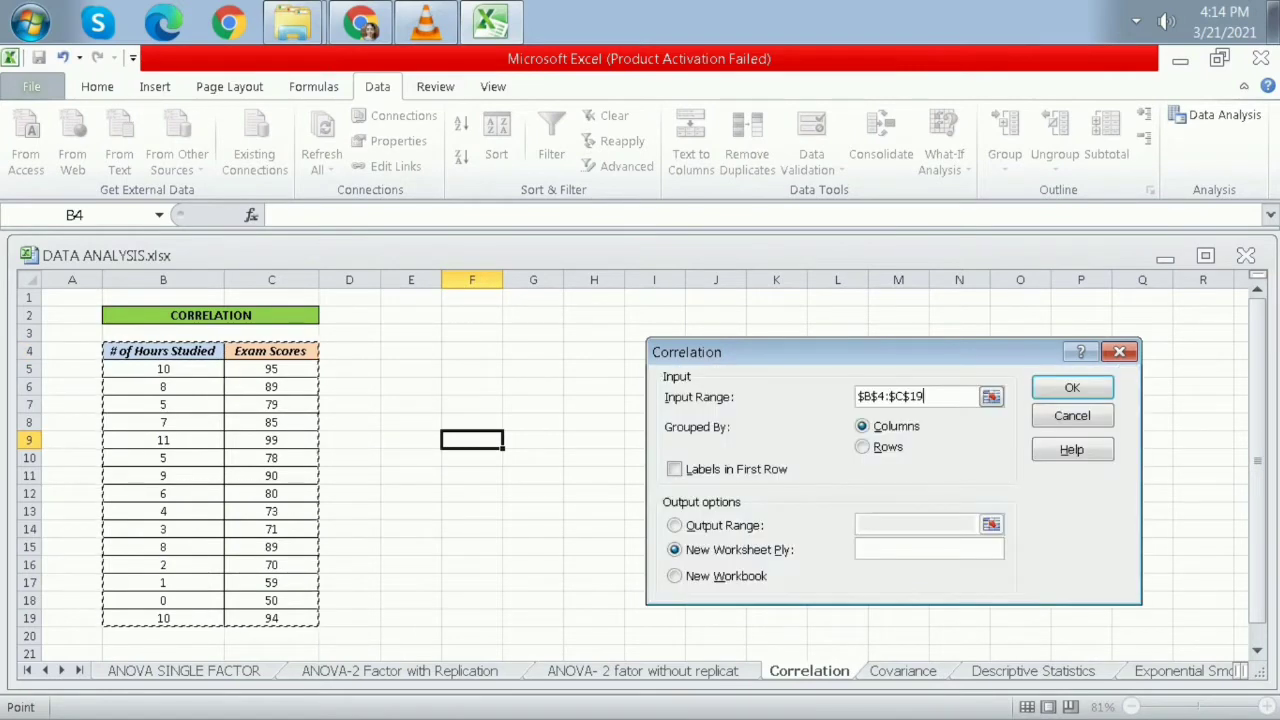
left_click(675, 469)
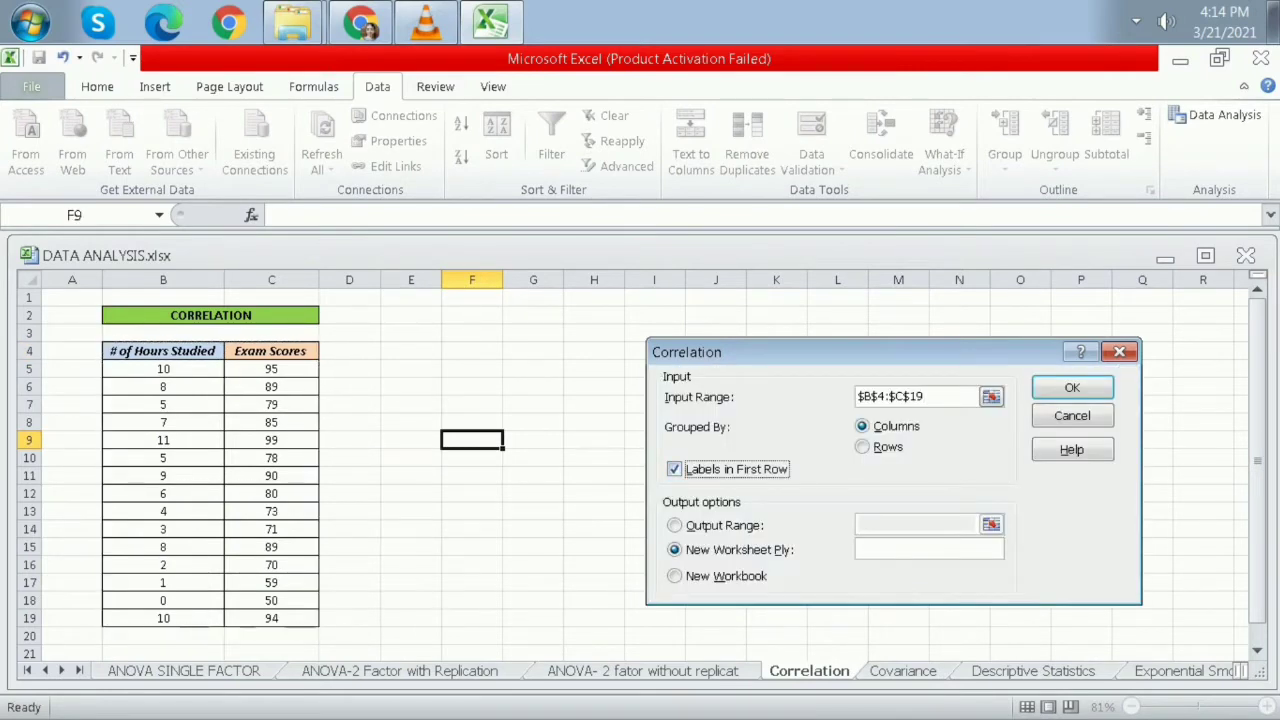
left_click(675, 525)
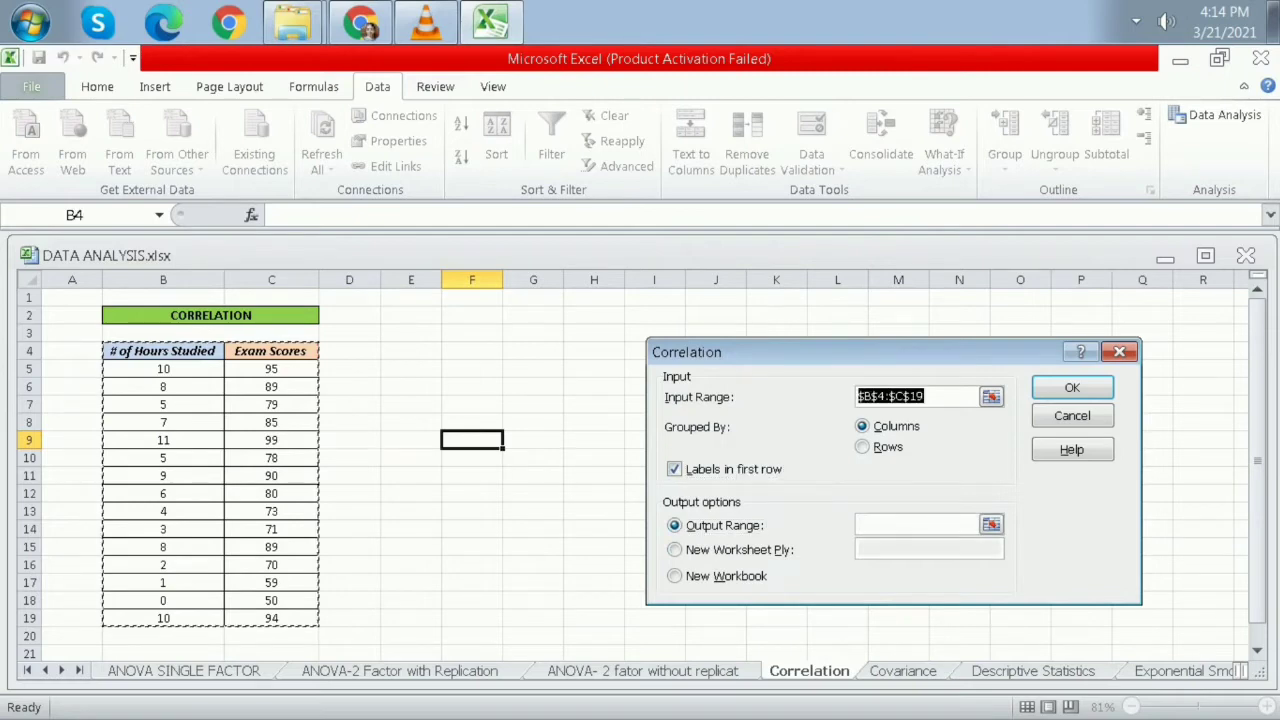
left_click(916, 525)
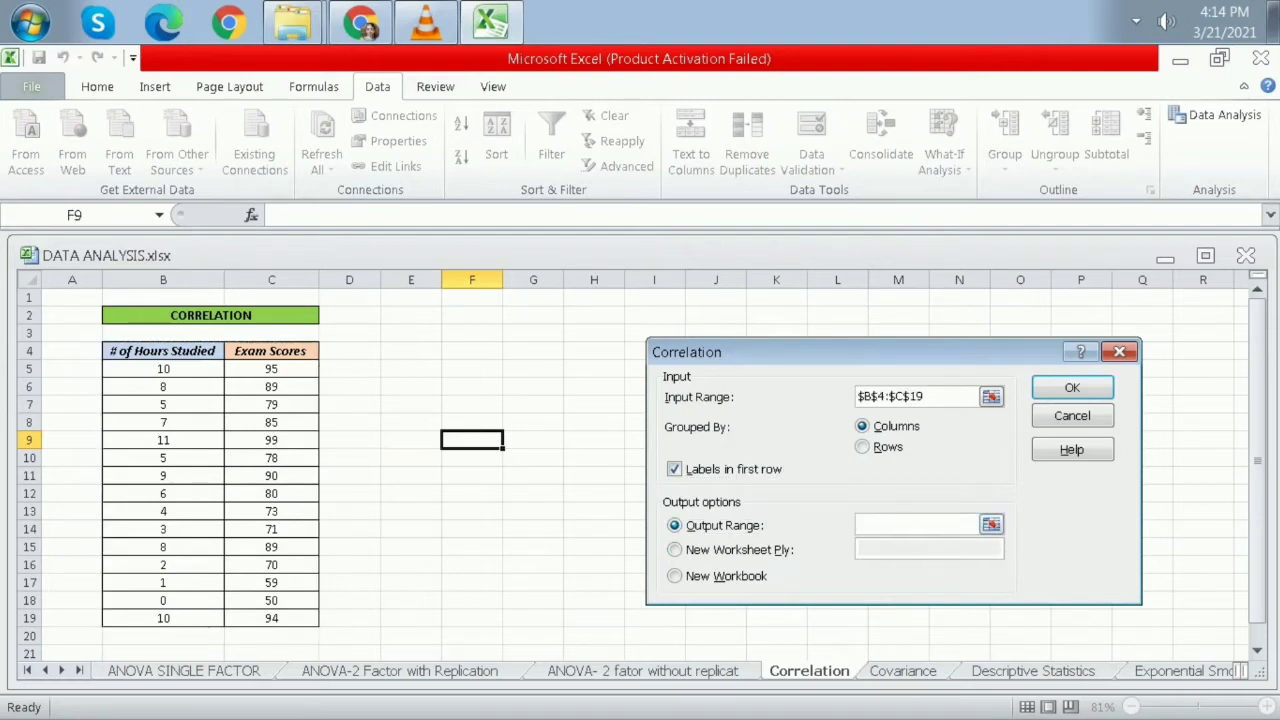
left_click(411, 333)
left_click(411, 369)
left_click(411, 351)
left_click(1072, 387)
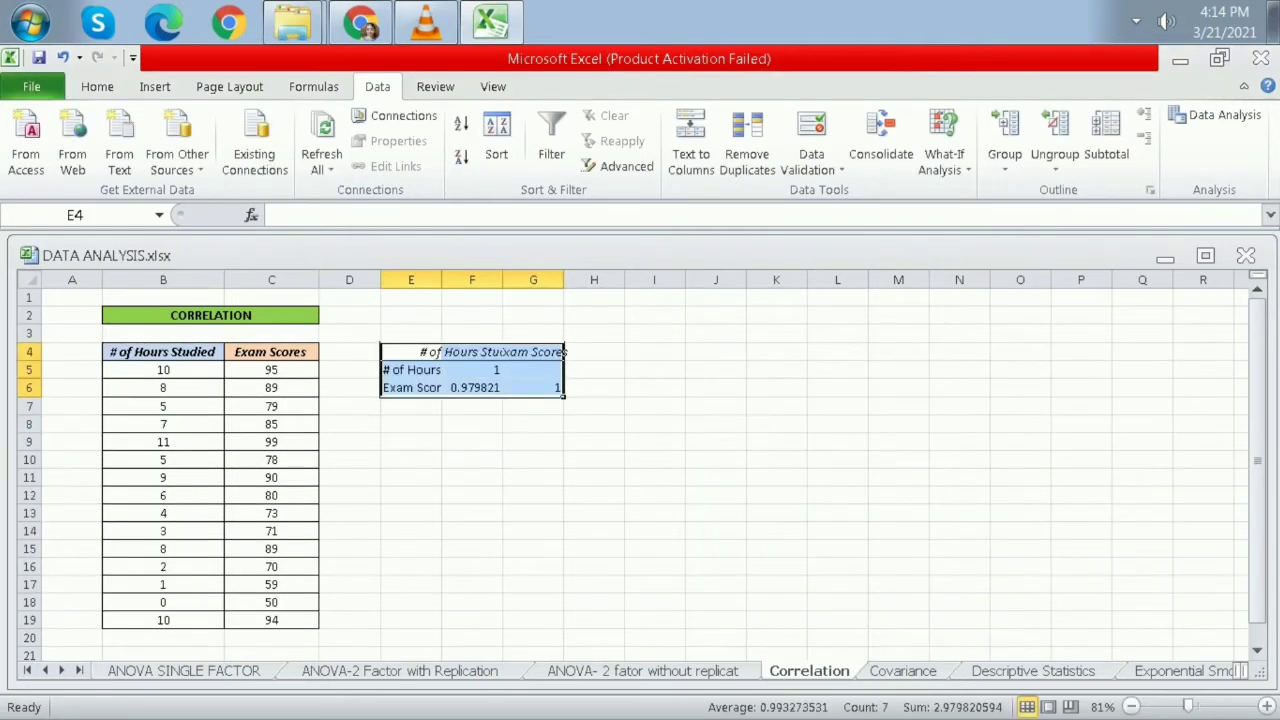
Widen columns E through G to fit the correlation output and review the resulting matrix.
left_click_drag(441, 280, 680, 280)
left_click(560, 295)
left_click_drag(741, 280, 811, 280)
left_click(745, 566)
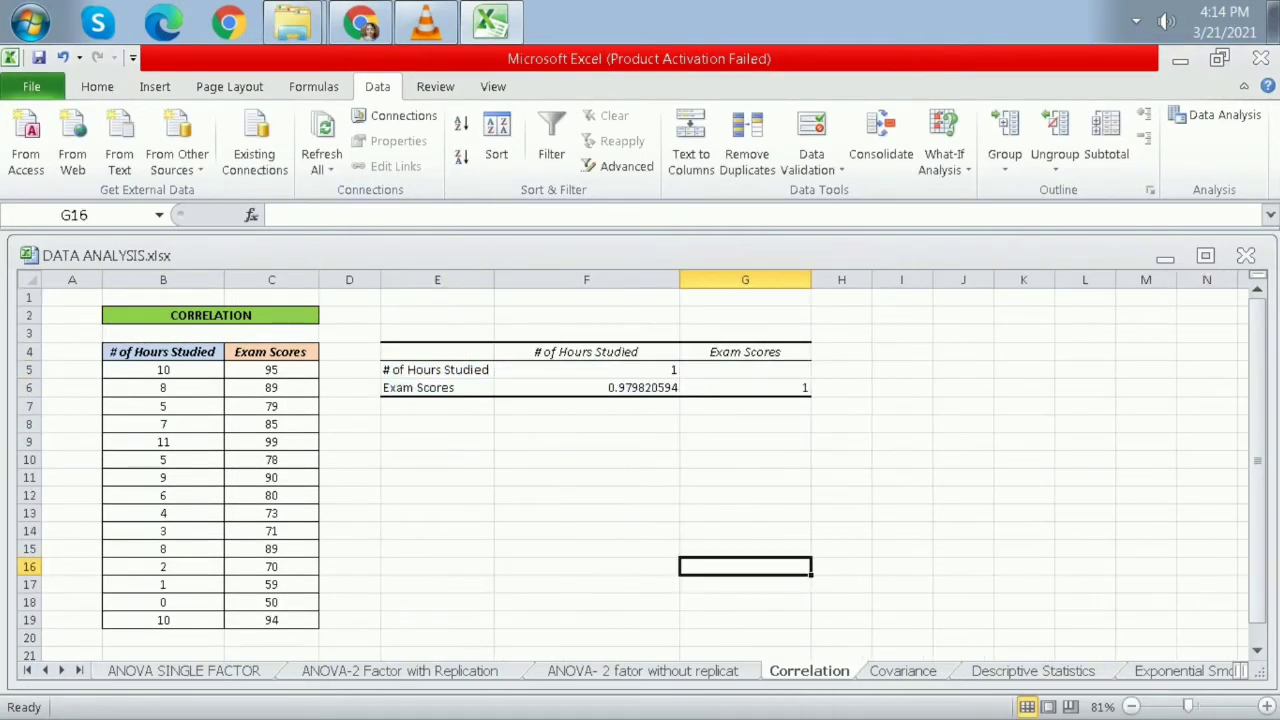
left_click_drag(437, 352, 745, 388)
left_click(587, 495)
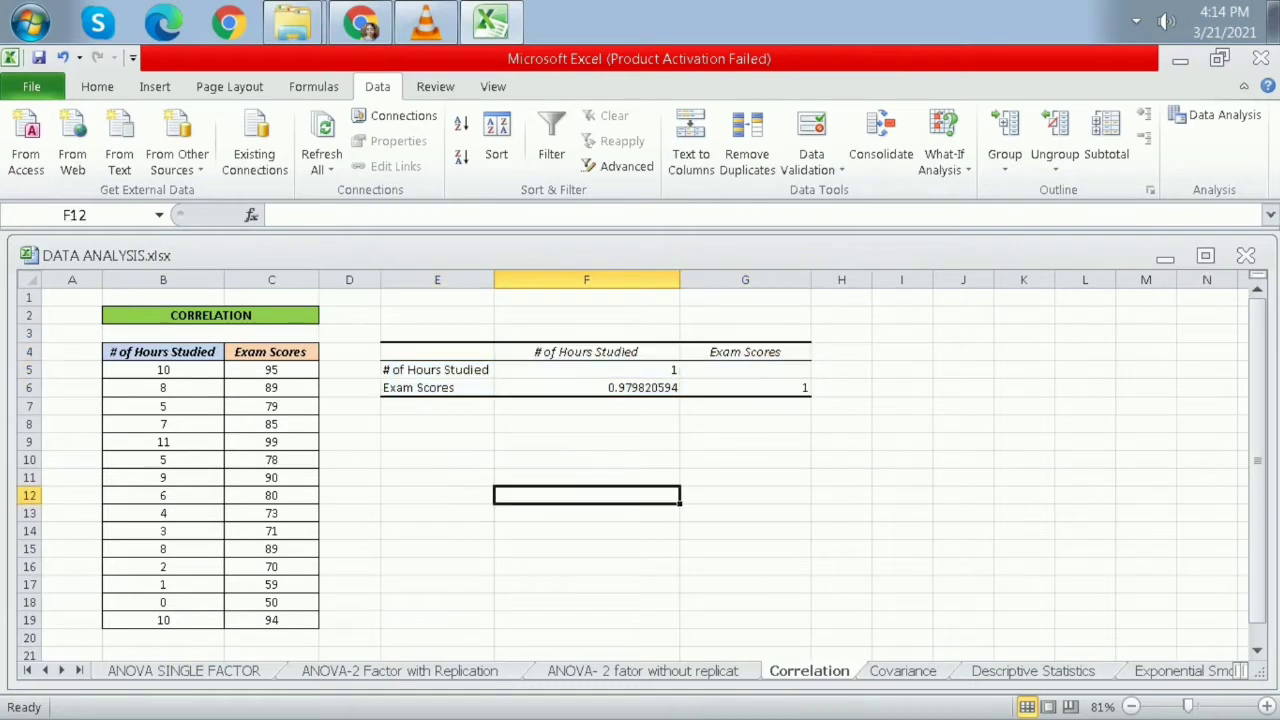
Highlight the correlation coefficient between hours studied and exam scores in F6 with a green fill.
left_click(587, 388)
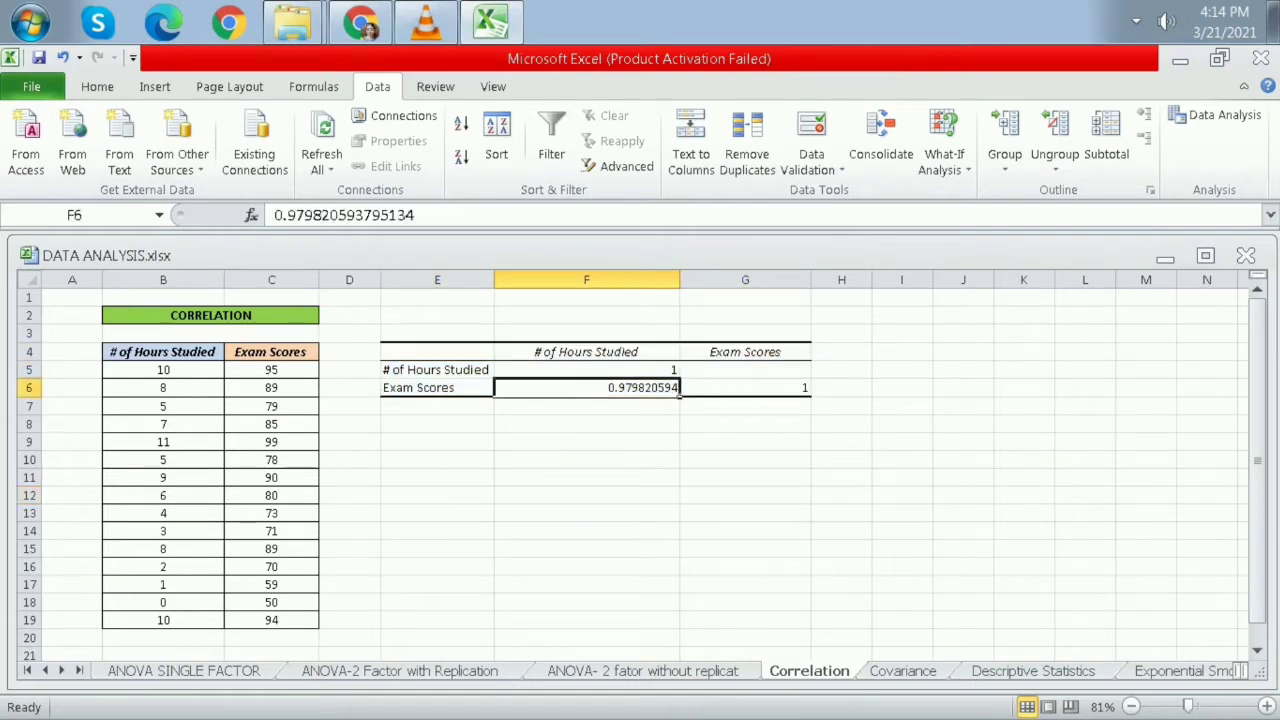
left_click(97, 86)
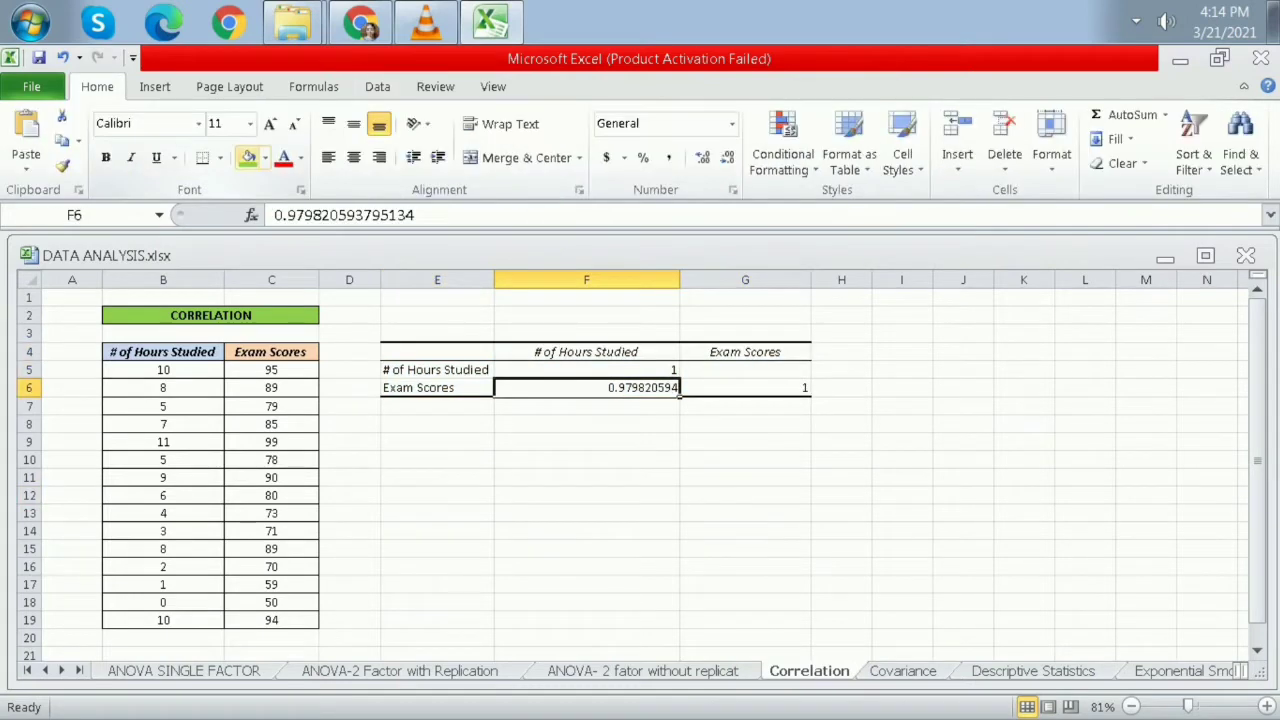
left_click(248, 158)
left_click(587, 495)
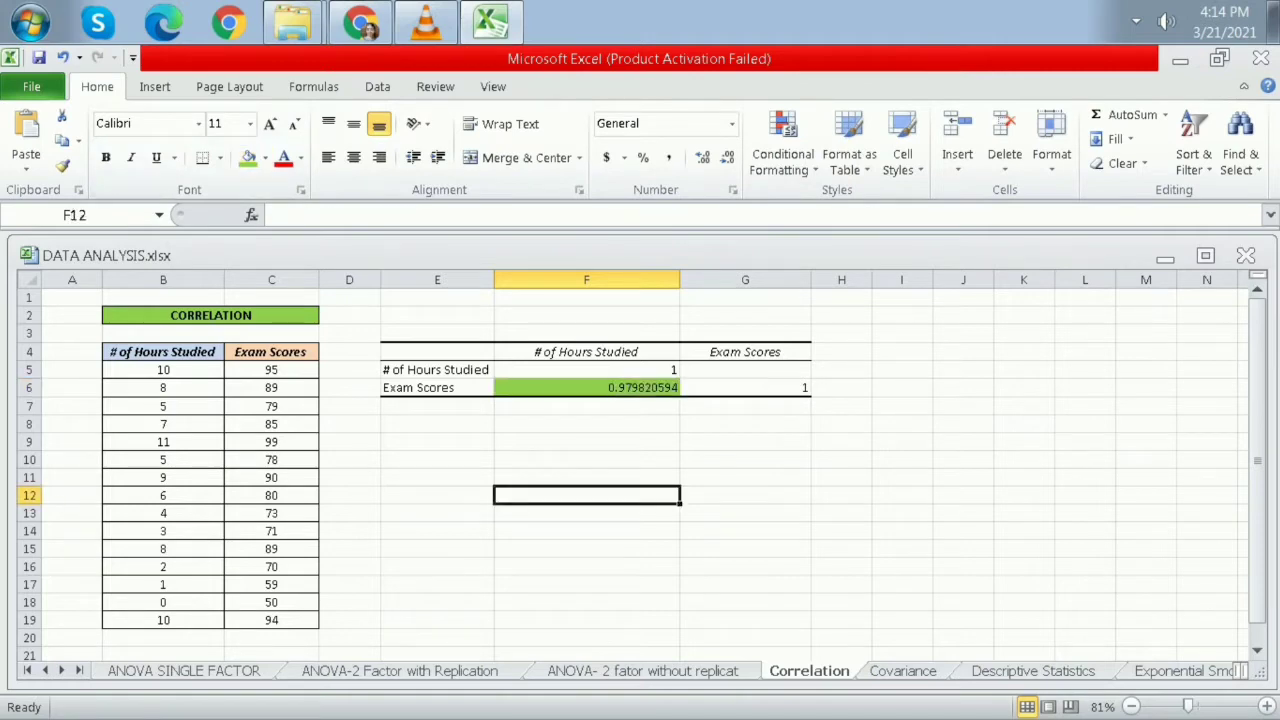
left_click(587, 388)
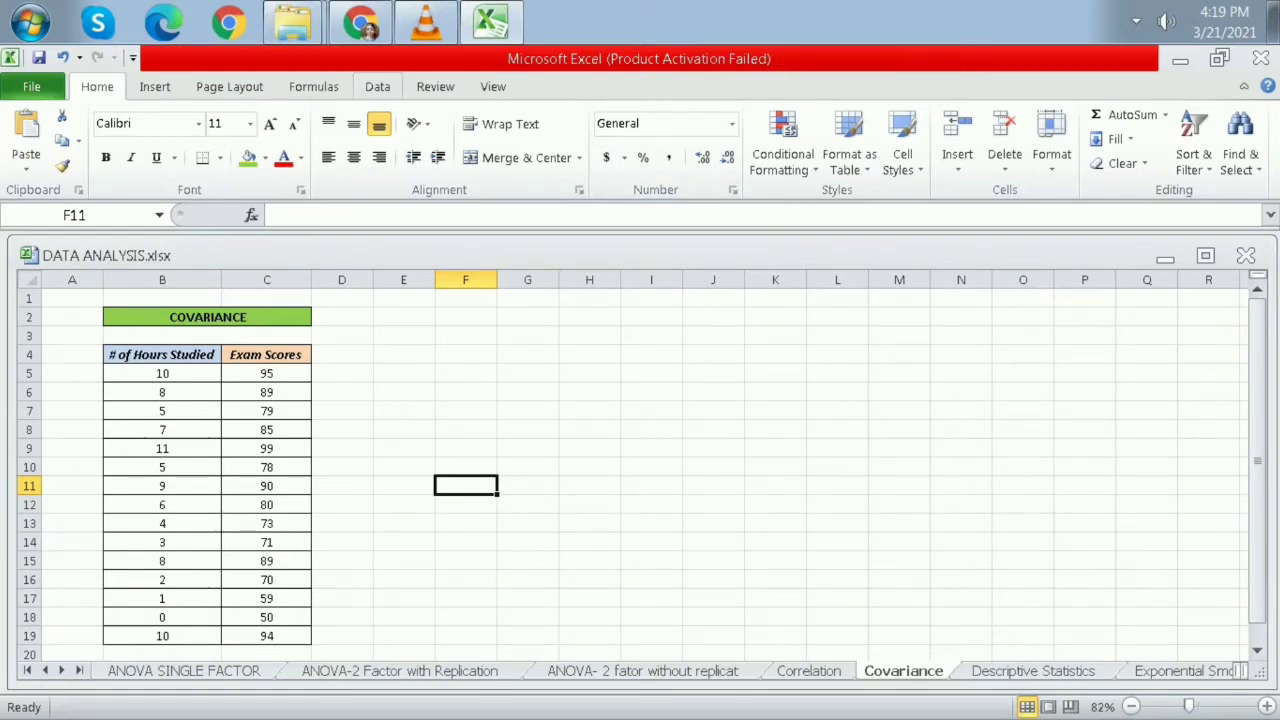
Open the Covariance analysis tool for the hours-studied and exam-scores data on the Covariance sheet.
left_click(377, 86)
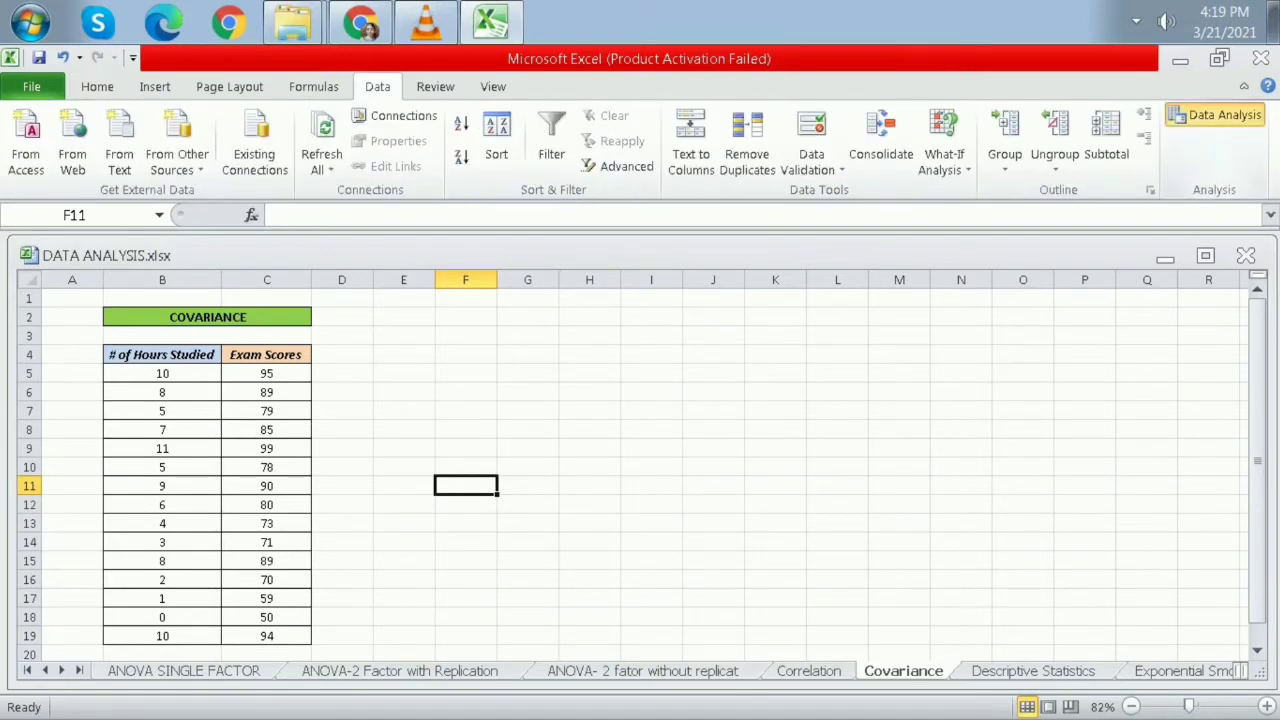
left_click(1215, 115)
left_click(700, 487)
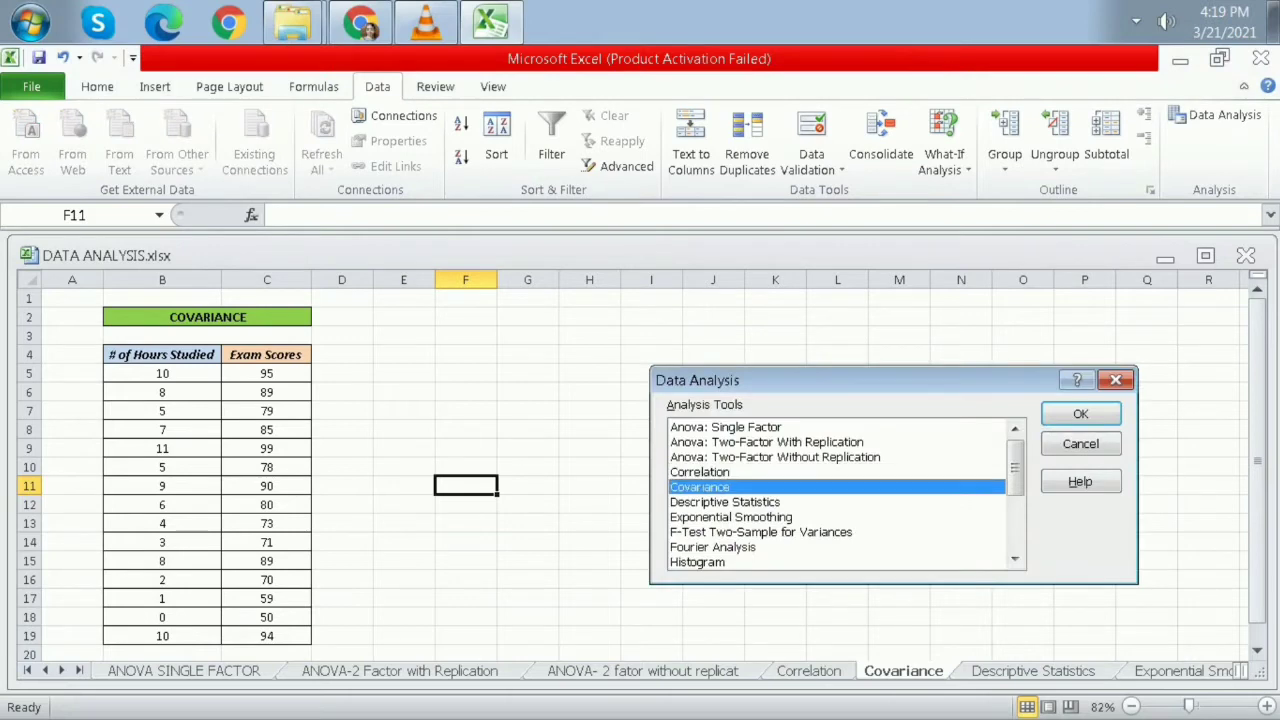
left_click(1080, 415)
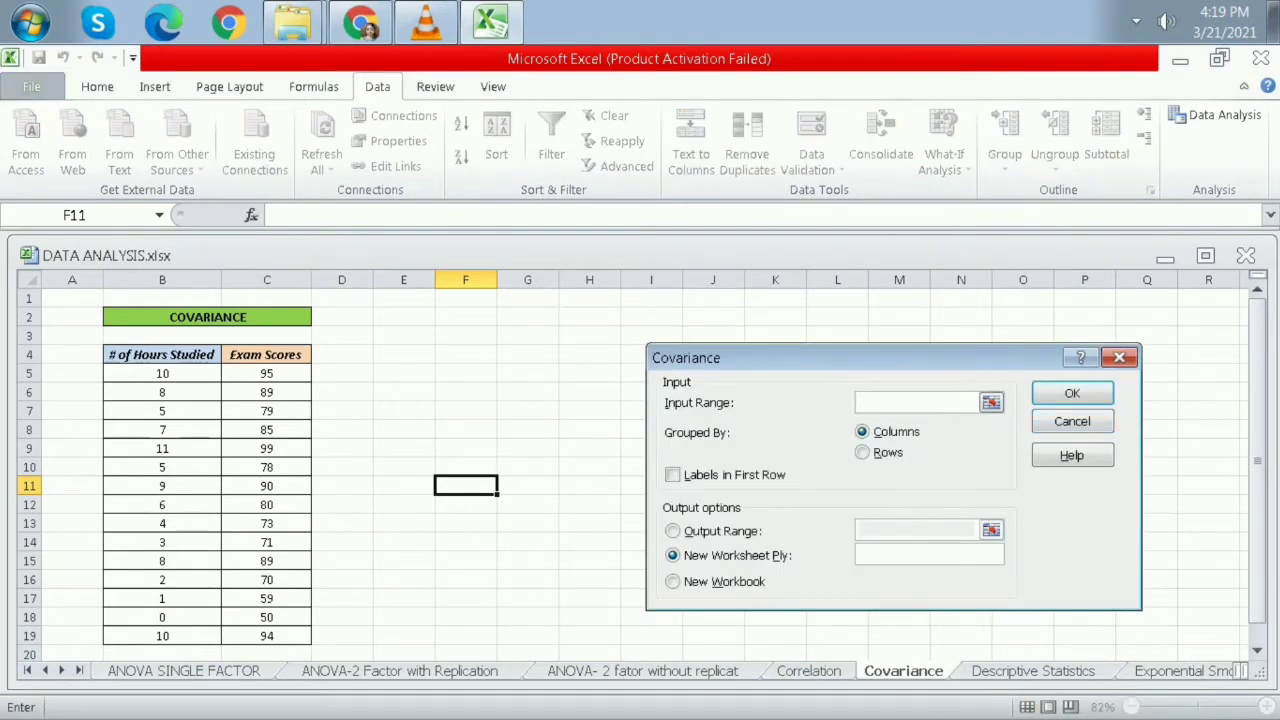
Run the covariance on $B$4:$C$19 grouped by columns, with labels in the first row and output starting at E4.
left_click_drag(150, 355, 285, 636)
left_click(673, 475)
left_click(673, 531)
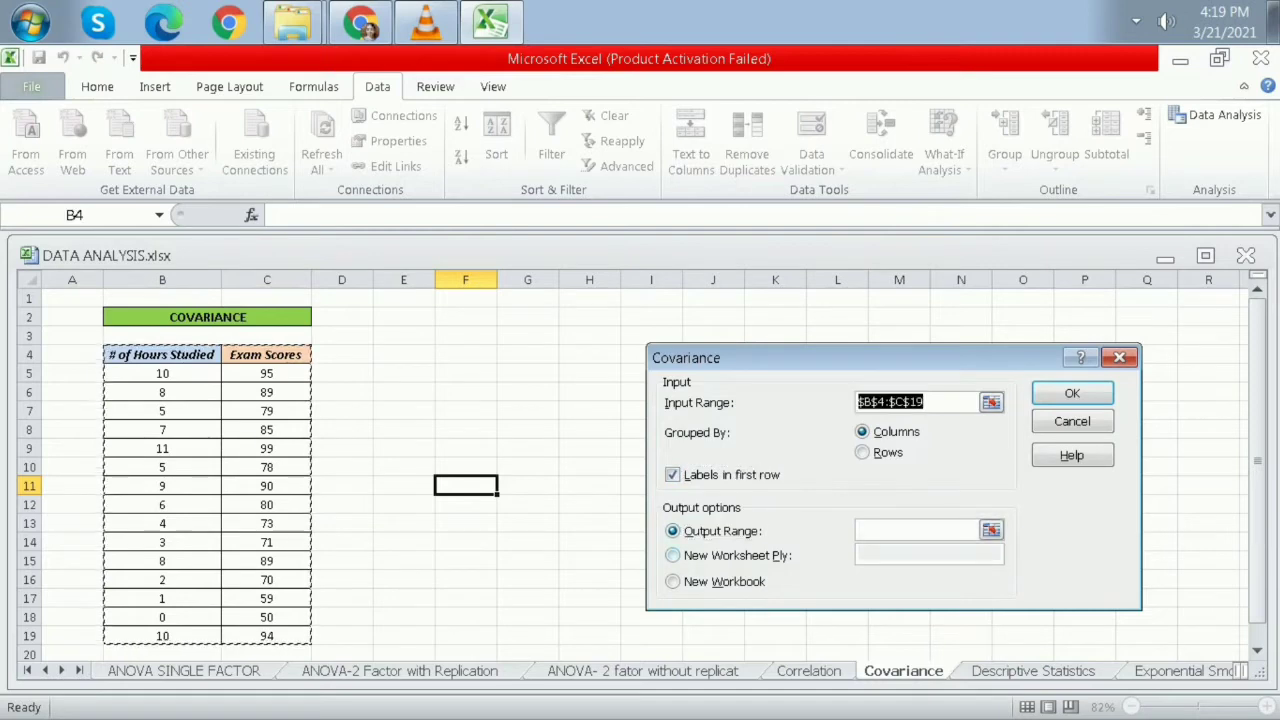
left_click(917, 531)
left_click(404, 355)
left_click(1072, 393)
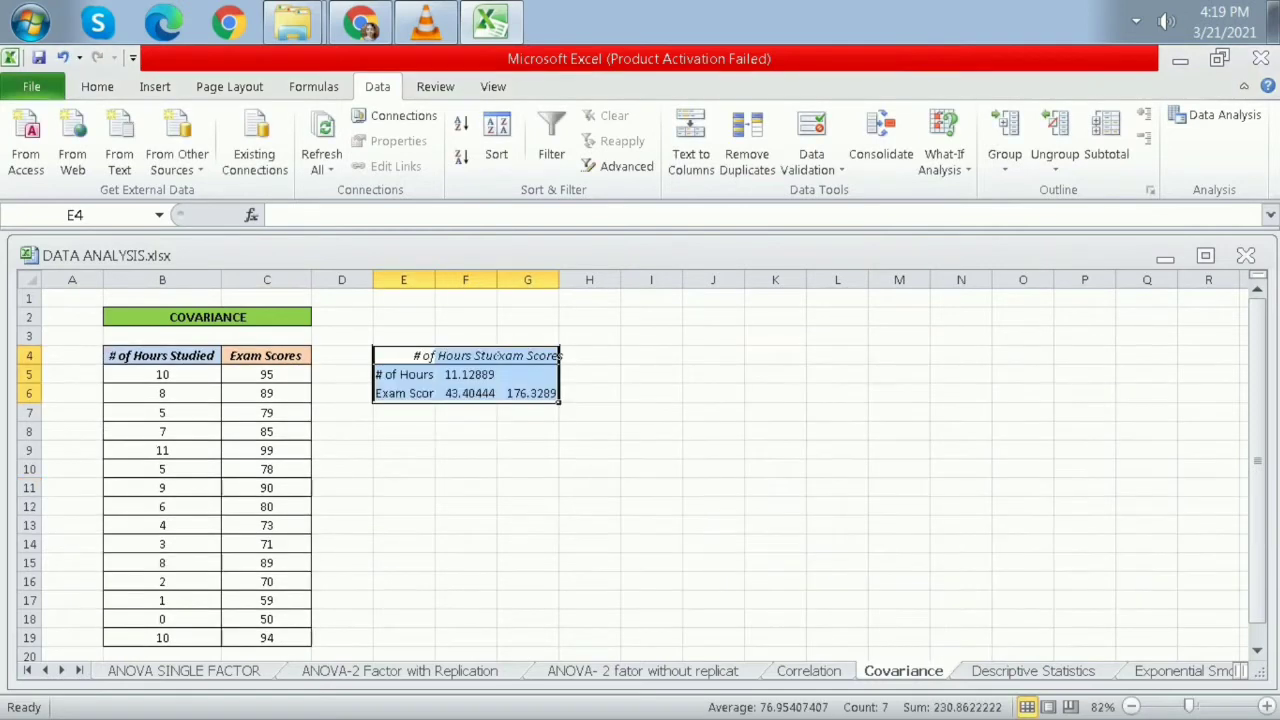
Widen columns E through G to fit the covariance output and highlight the hours-scores covariance in F6 with the current fill color.
left_click_drag(435, 280, 670, 280)
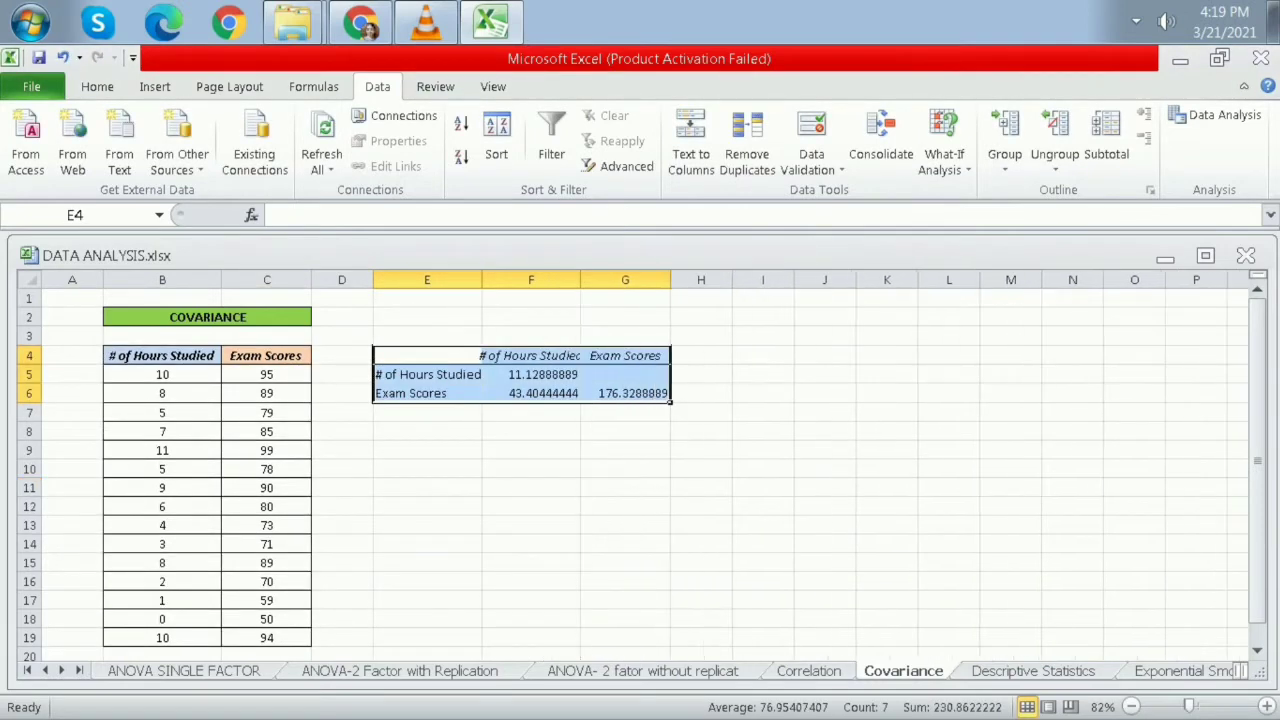
left_click(701, 488)
left_click(531, 393)
left_click(97, 87)
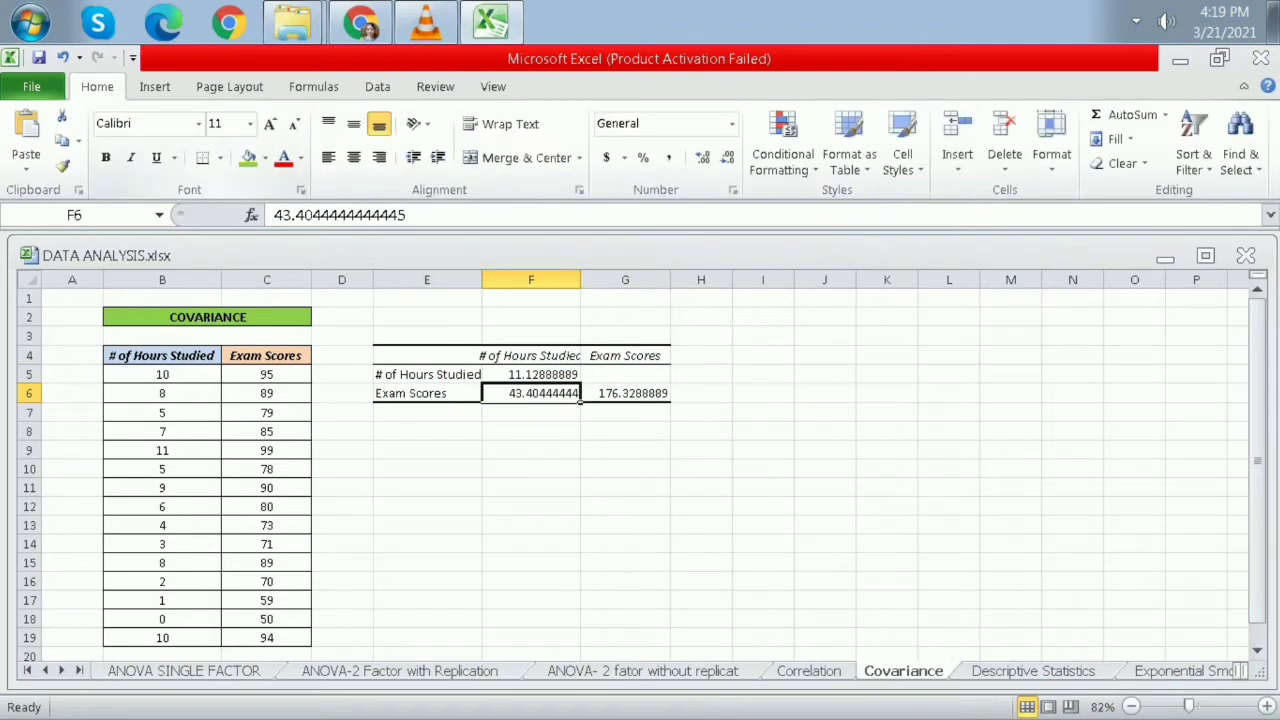
left_click(248, 158)
left_click(531, 525)
left_click_drag(580, 280, 606, 280)
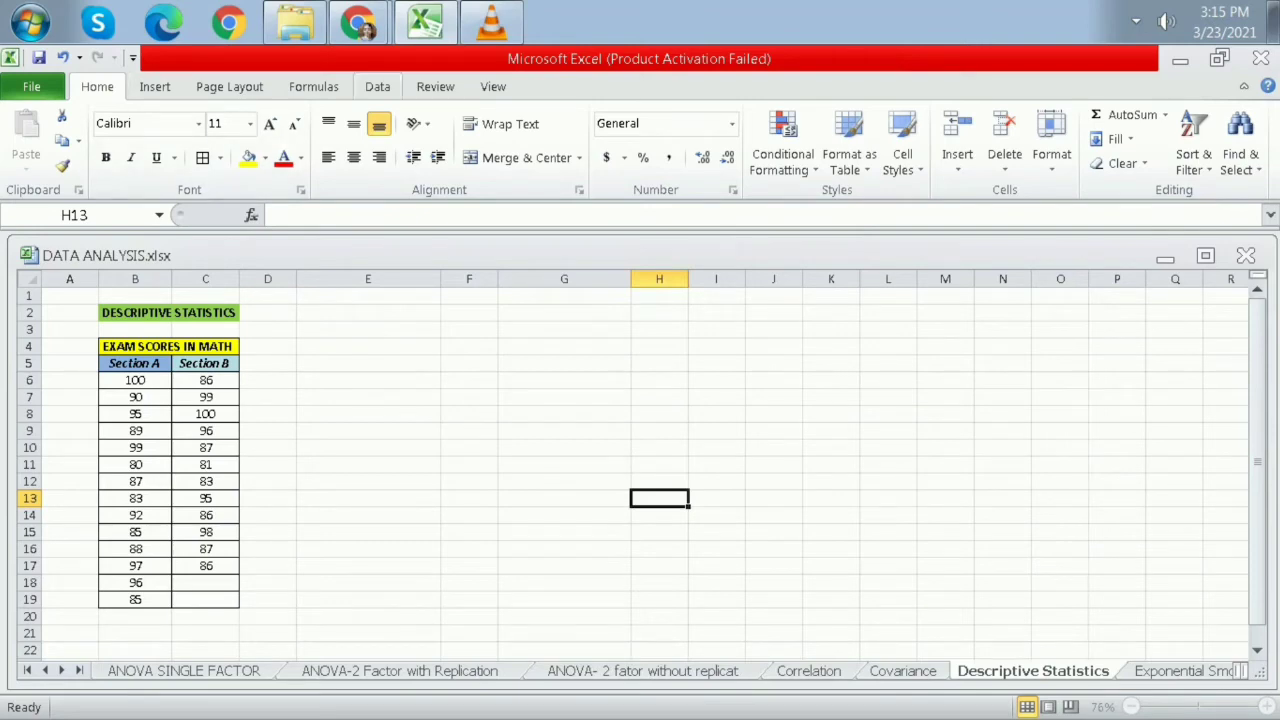
Open the Descriptive Statistics analysis tool for the Section A and Section B math scores.
left_click(377, 87)
left_click(1214, 115)
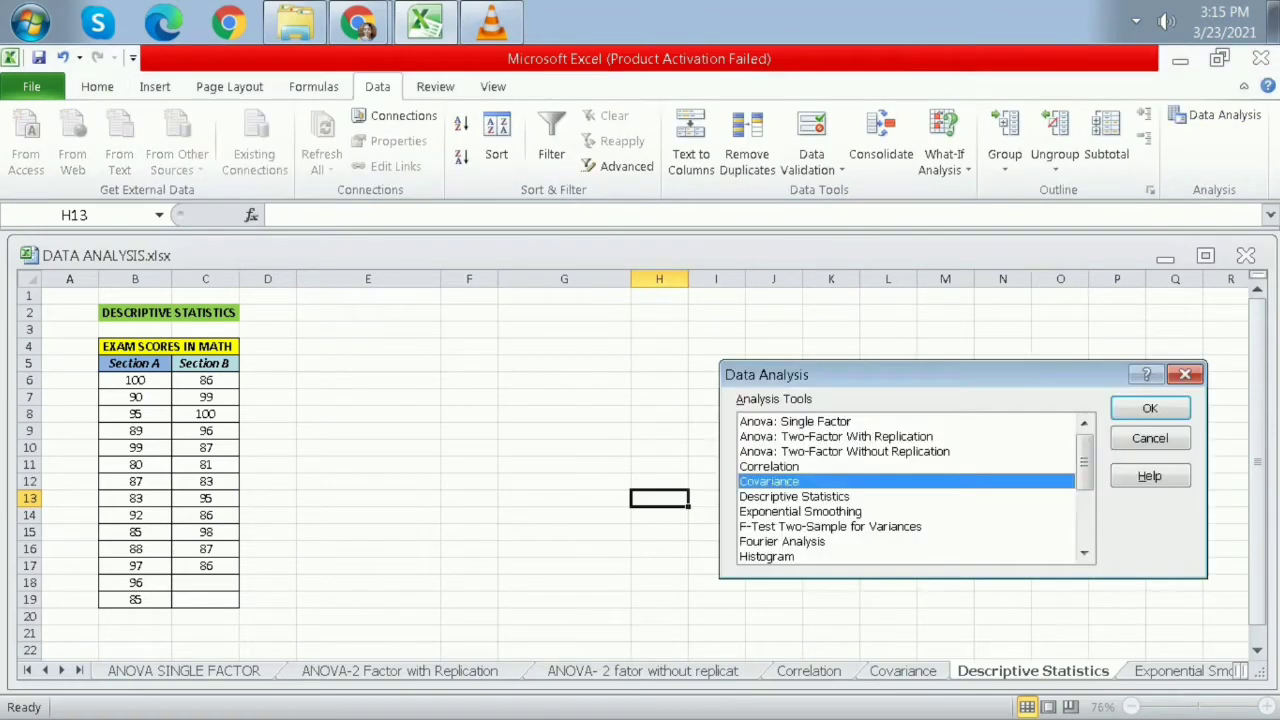
left_click(794, 497)
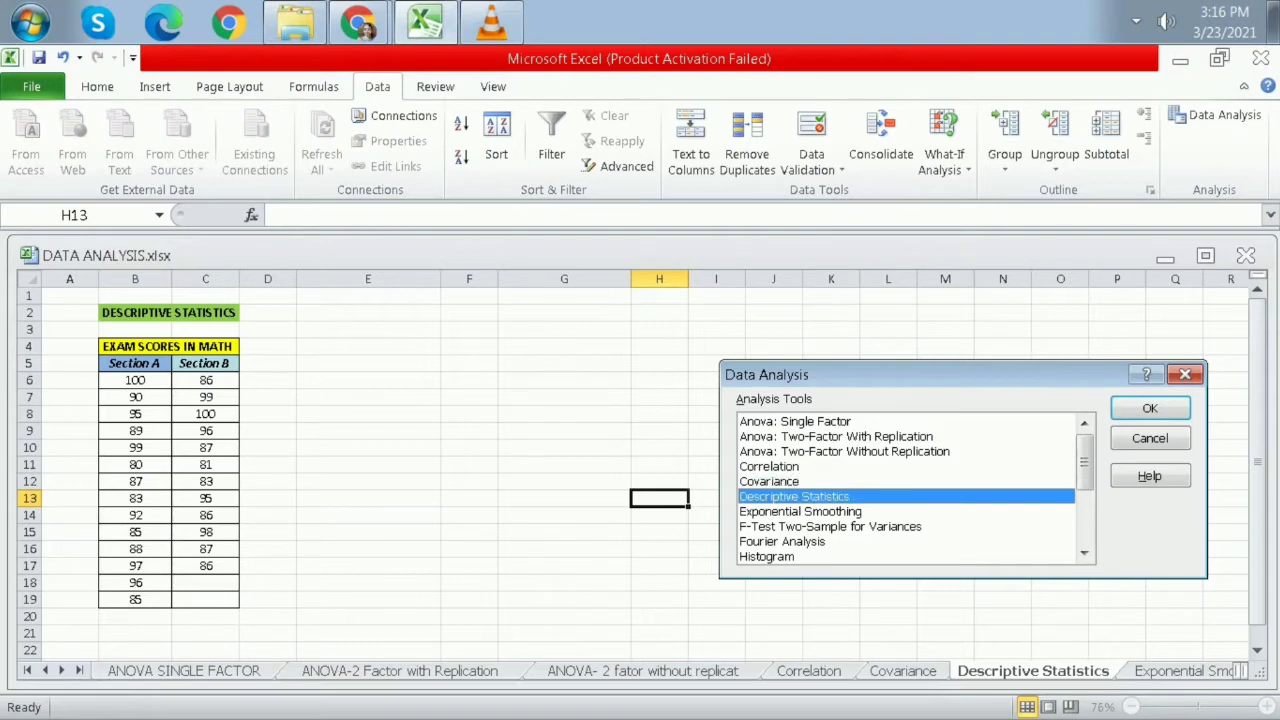
left_click(1150, 408)
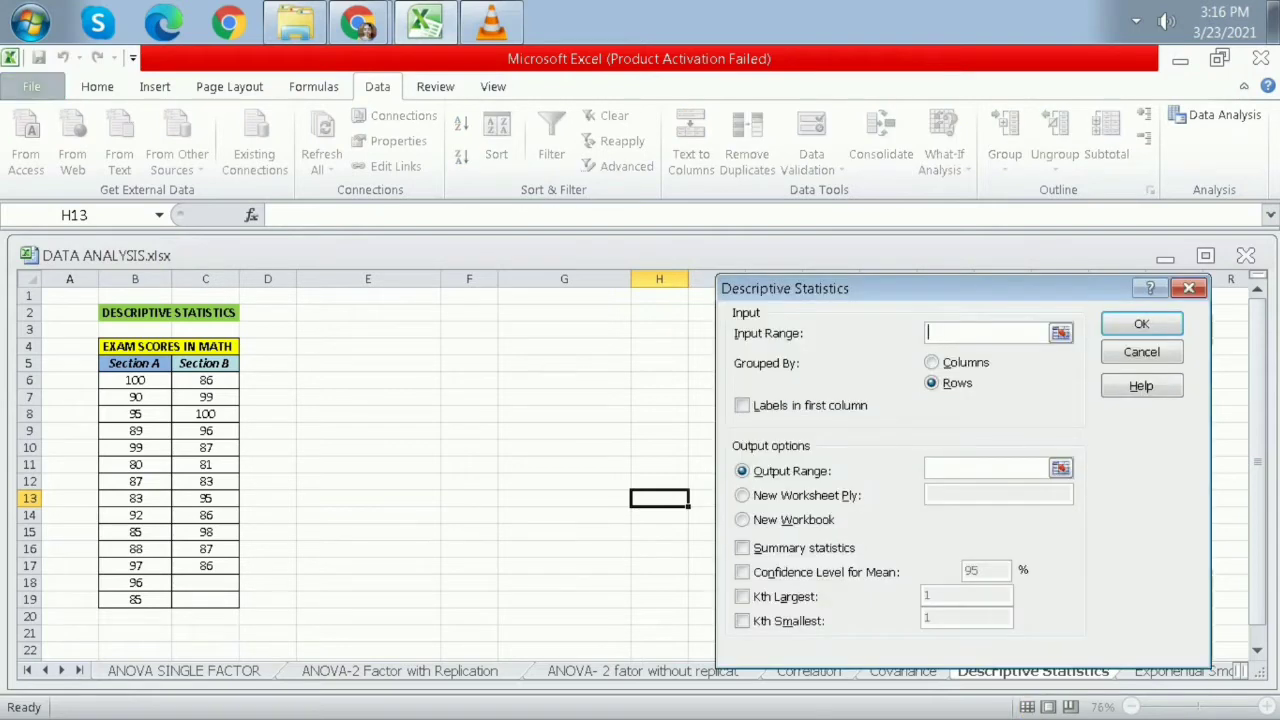
Run descriptive statistics on $B$5:$C$19 grouped by columns, with labels in the first row, output at $E$3 and summary statistics.
left_click_drag(135, 363, 205, 599)
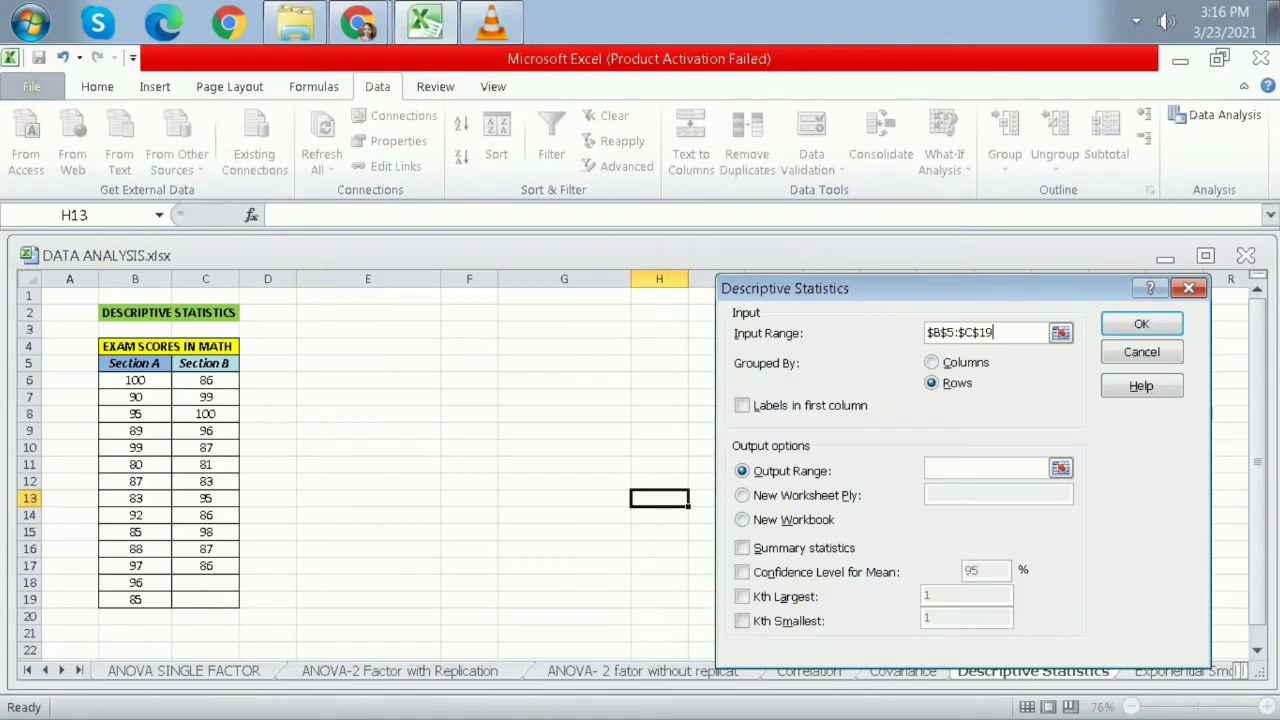
left_click(932, 363)
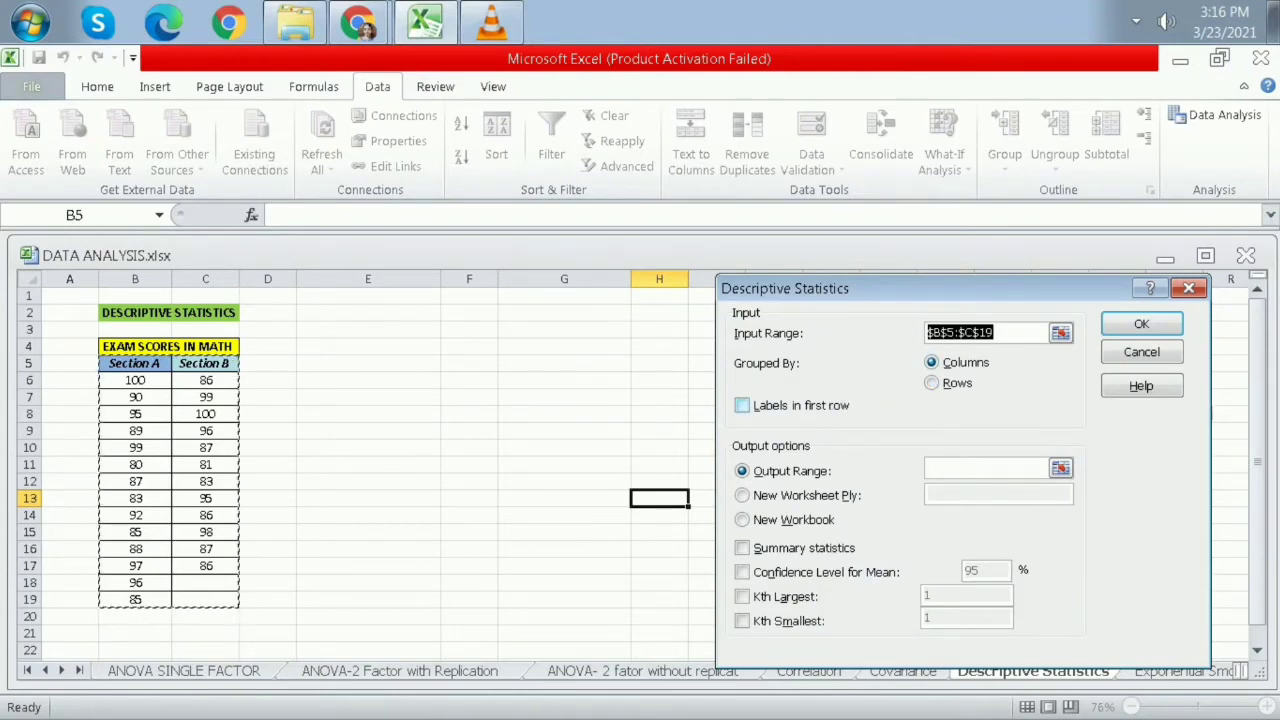
left_click(742, 405)
left_click(985, 469)
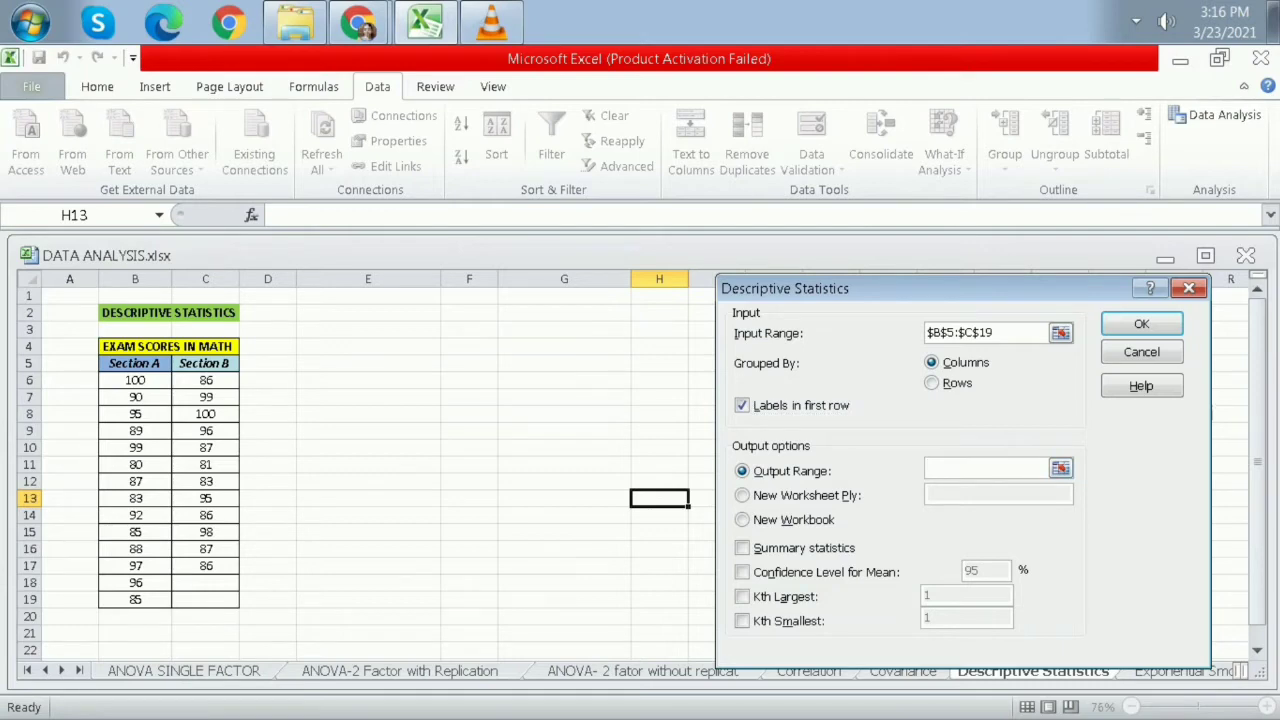
left_click(368, 330)
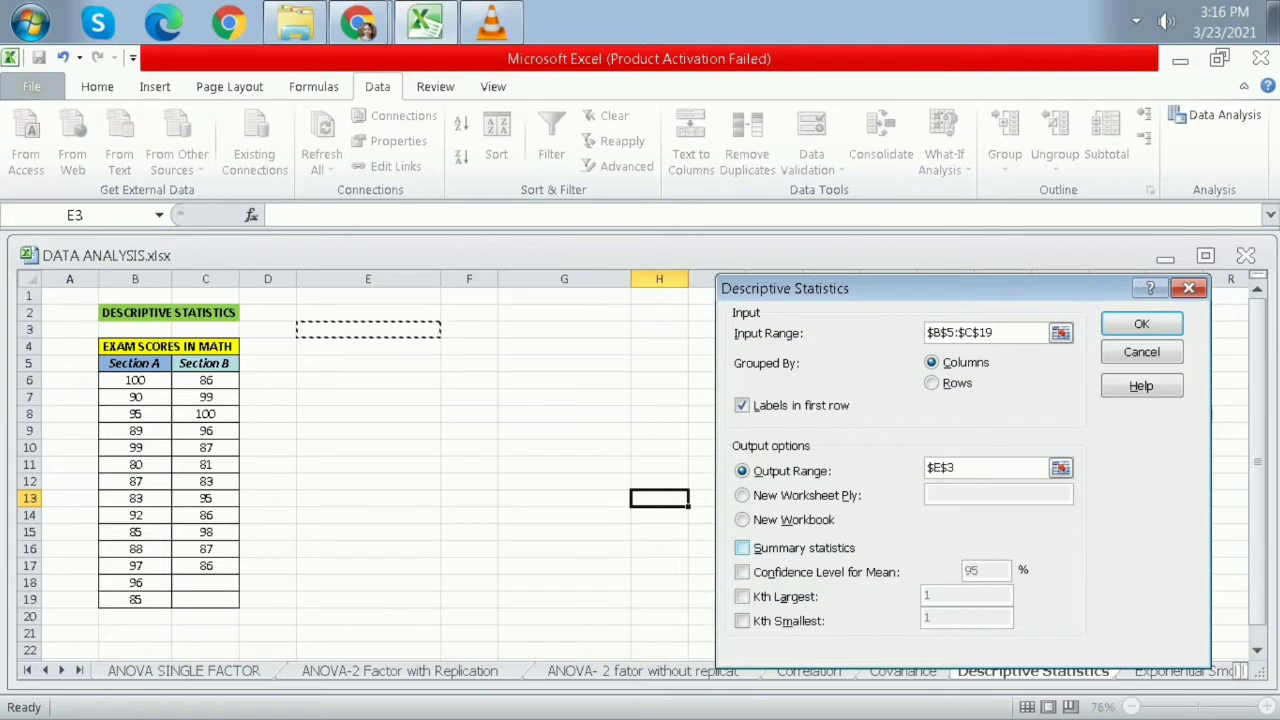
left_click(741, 548)
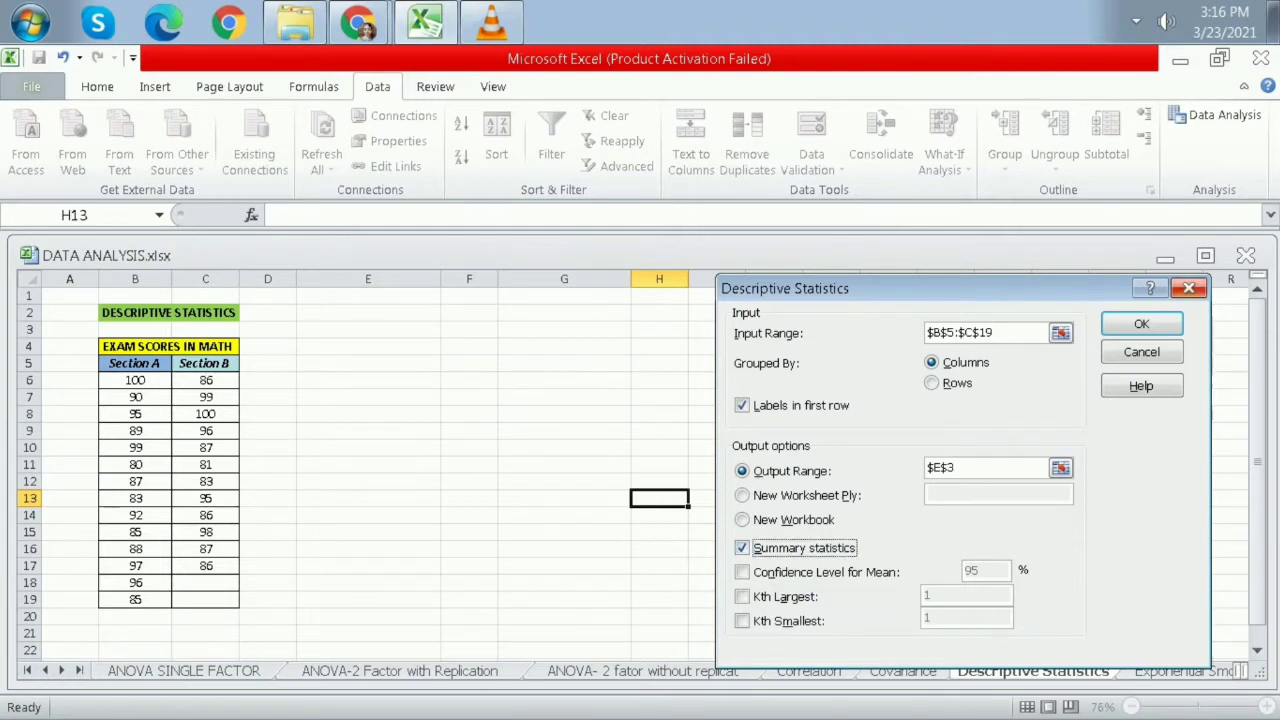
left_click(1141, 323)
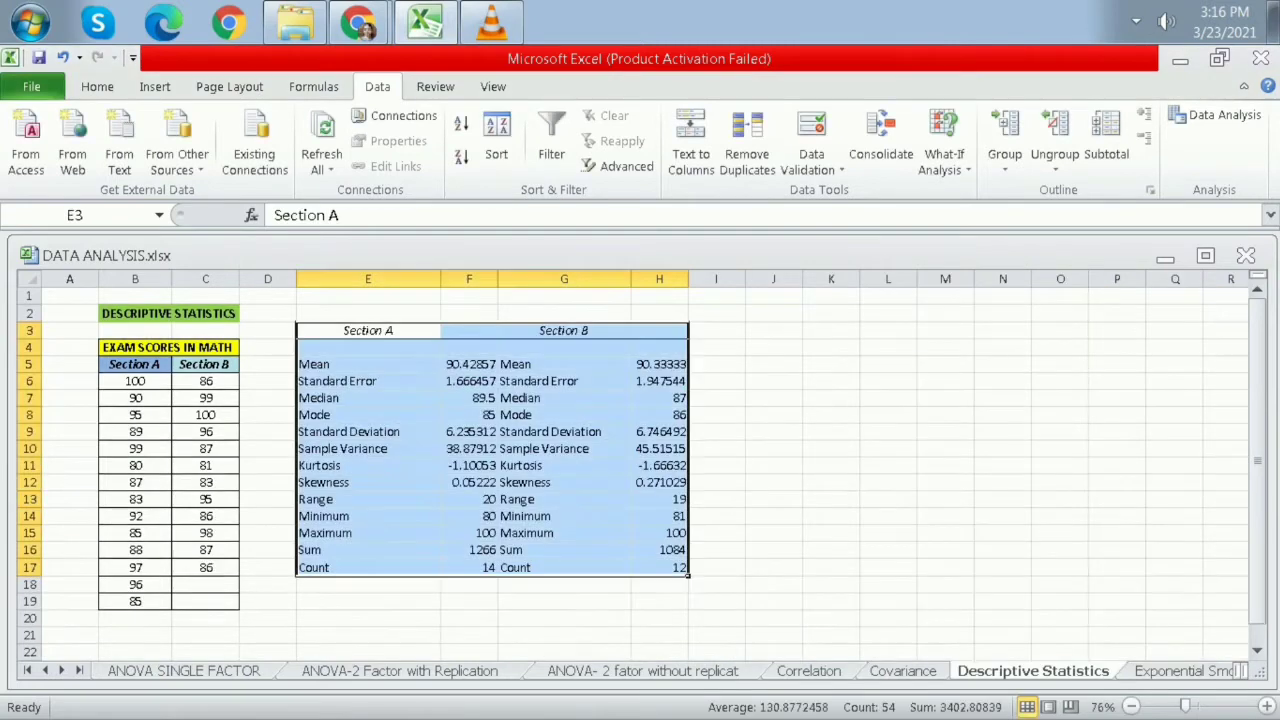
Examine the Section A and Section B summary statistics row by row, from the mean and standard error down to the count.
left_click(888, 567)
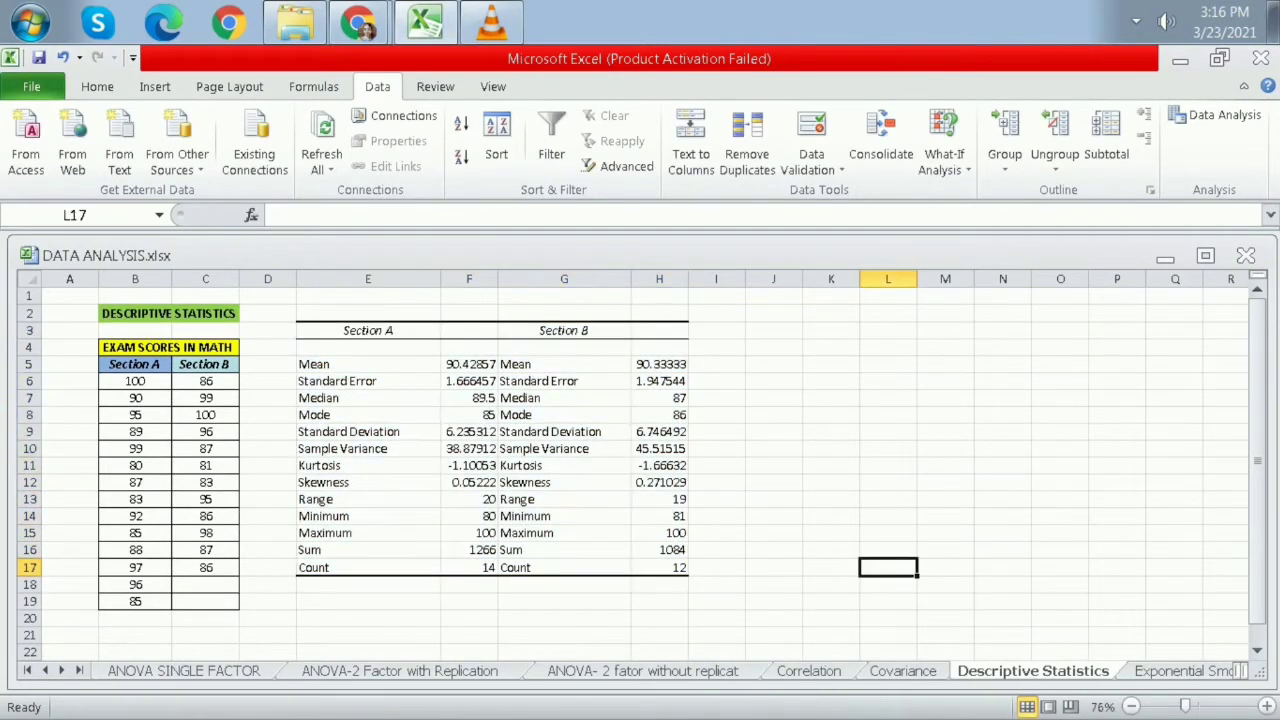
left_click_drag(368, 364, 659, 364)
left_click(368, 381)
left_click_drag(368, 381, 659, 381)
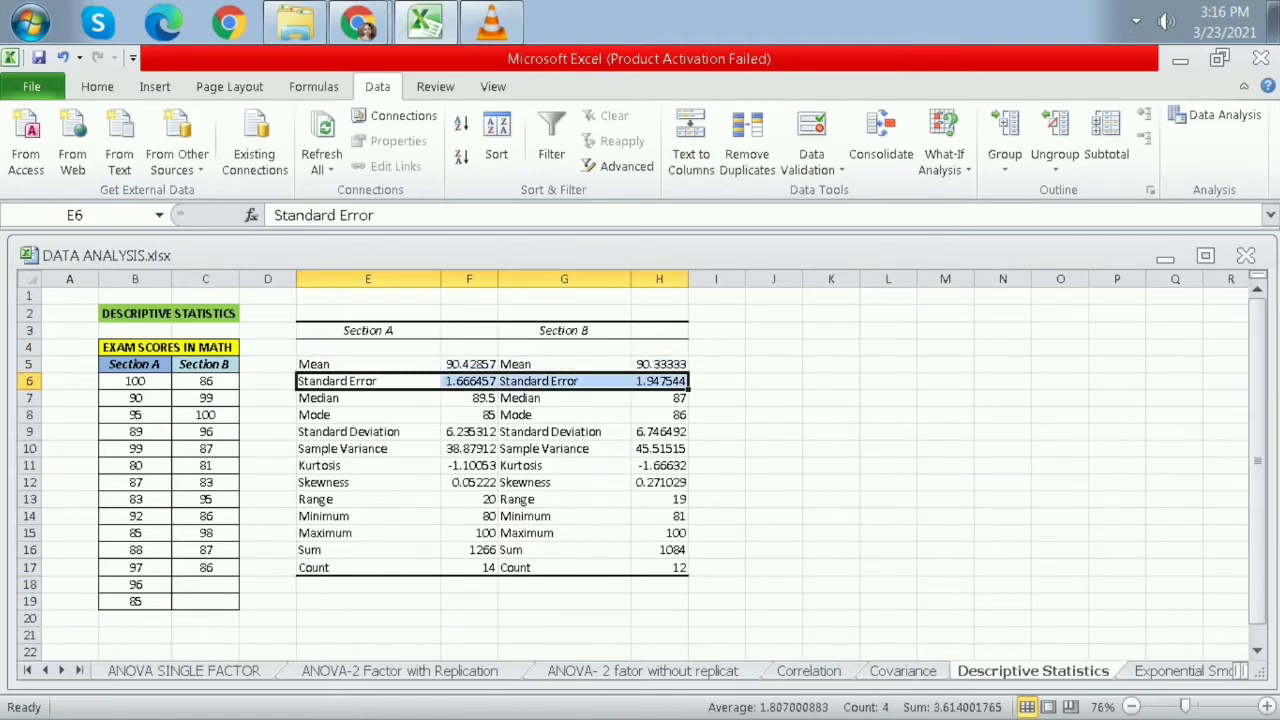
left_click_drag(368, 398, 659, 567)
left_click(659, 567)
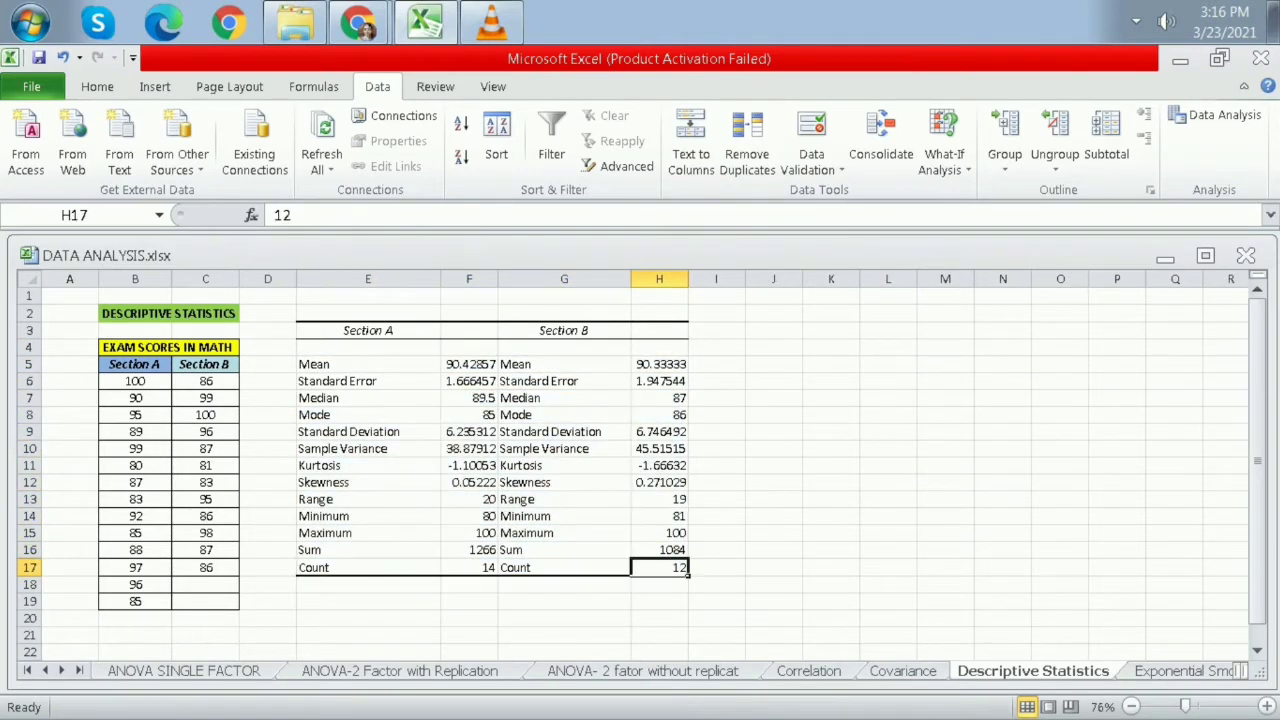
left_click(773, 516)
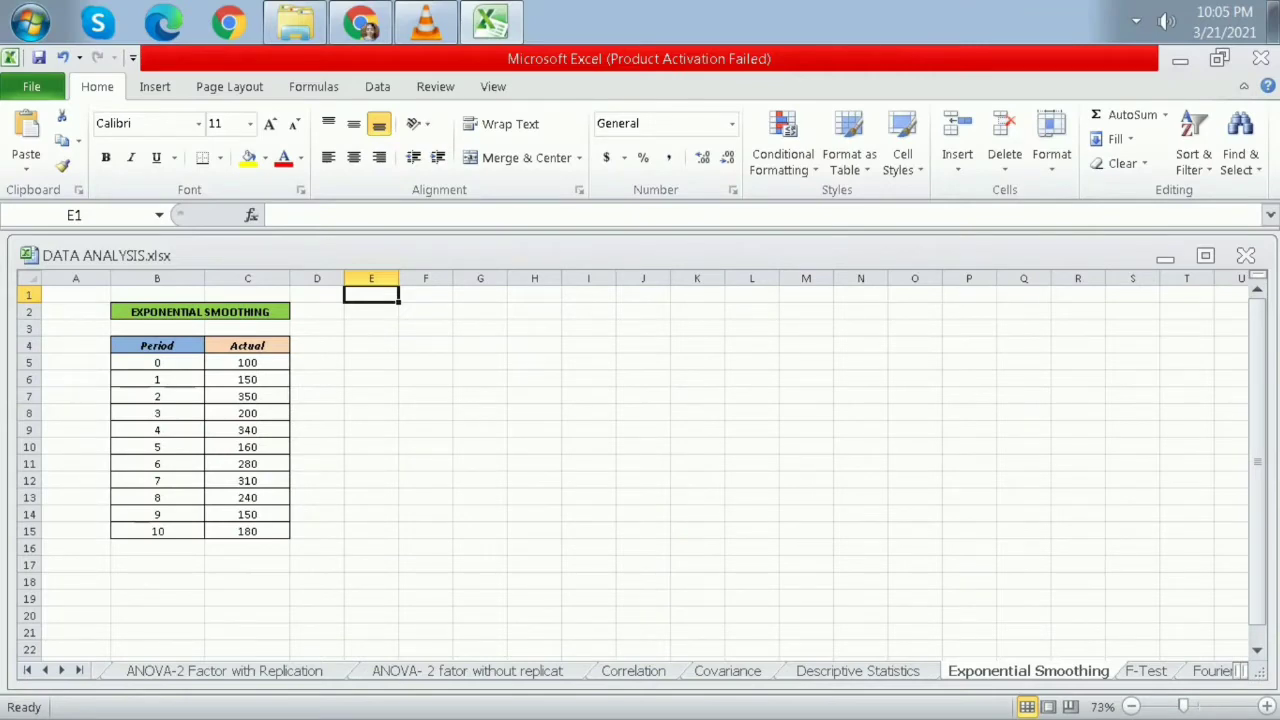
Open the Exponential Smoothing analysis tool for the Period and Actual data.
left_click(377, 87)
left_click(1216, 115)
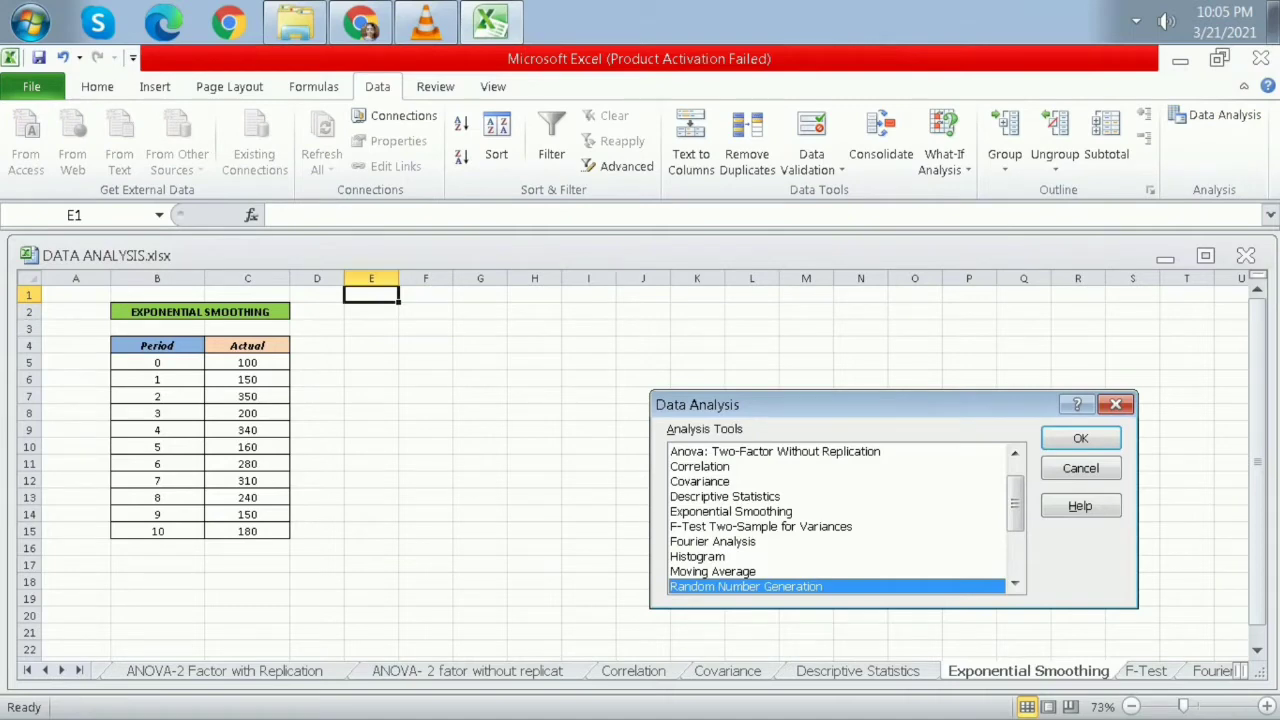
left_click(731, 512)
left_click(1080, 438)
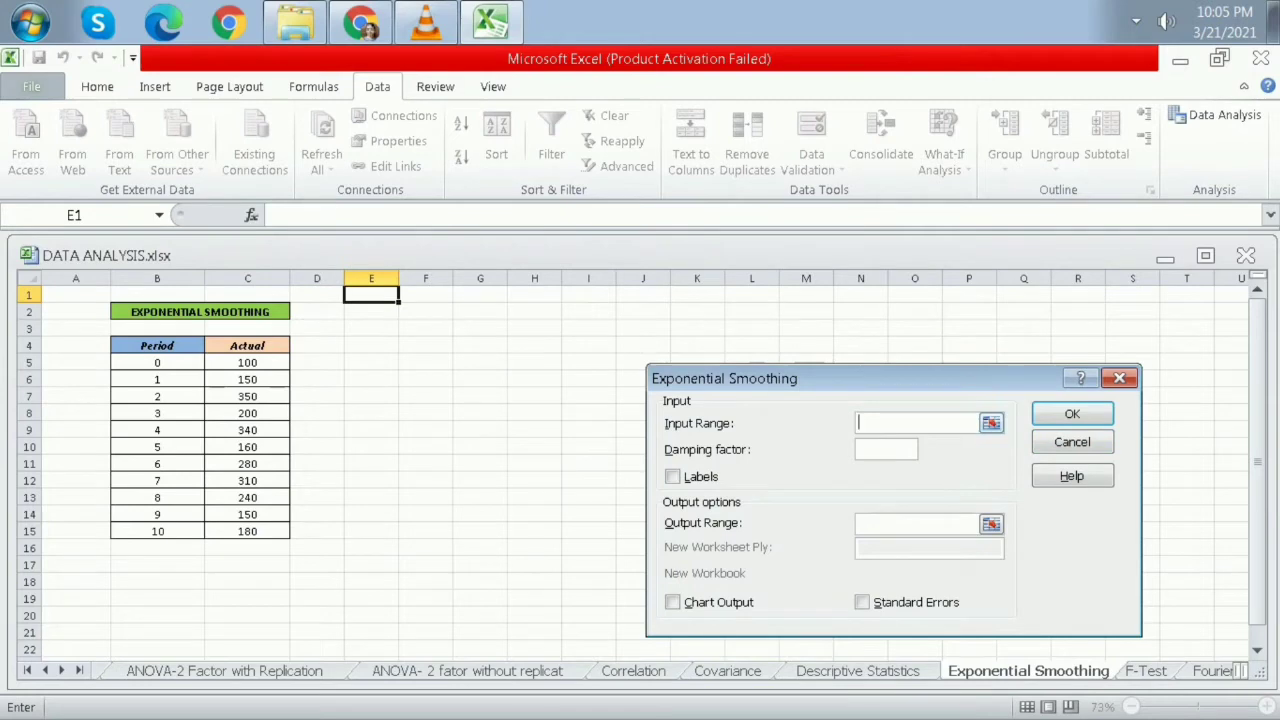
Run exponential smoothing on $C$4:$C$15 with damping factor 0.9, labels, output at $E$3 and chart output.
left_click_drag(247, 345, 255, 533)
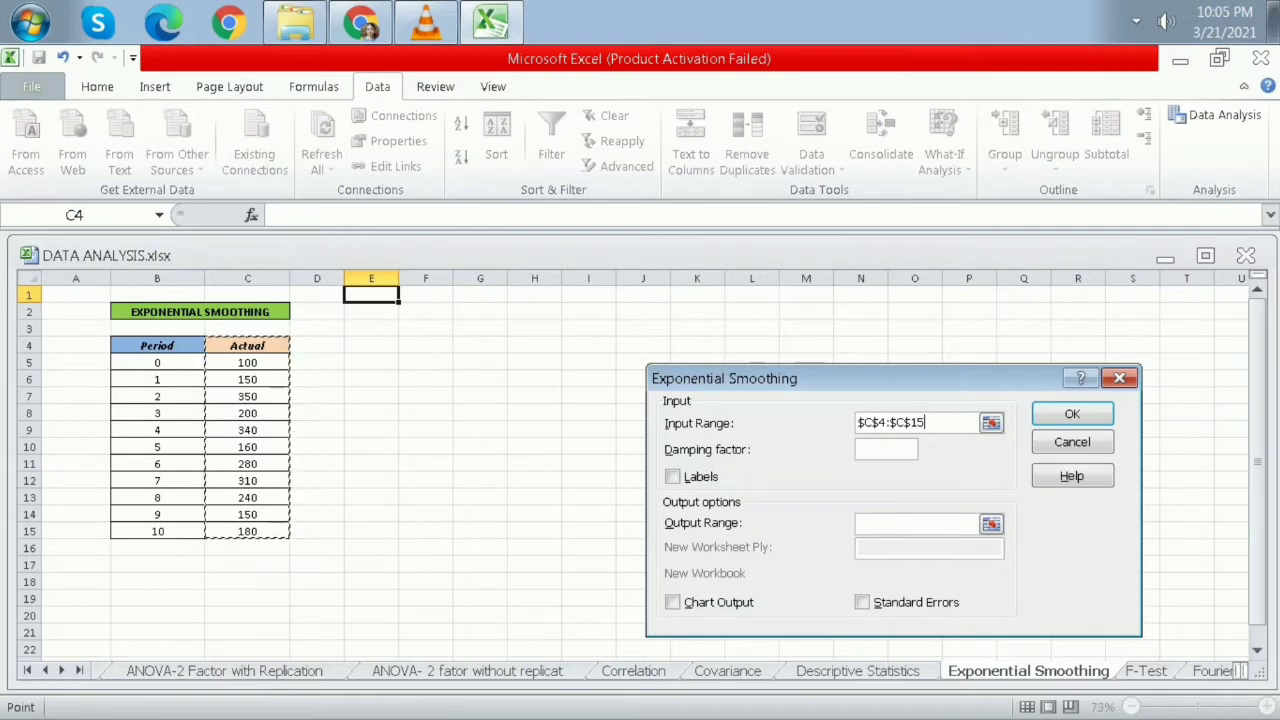
left_click(886, 450)
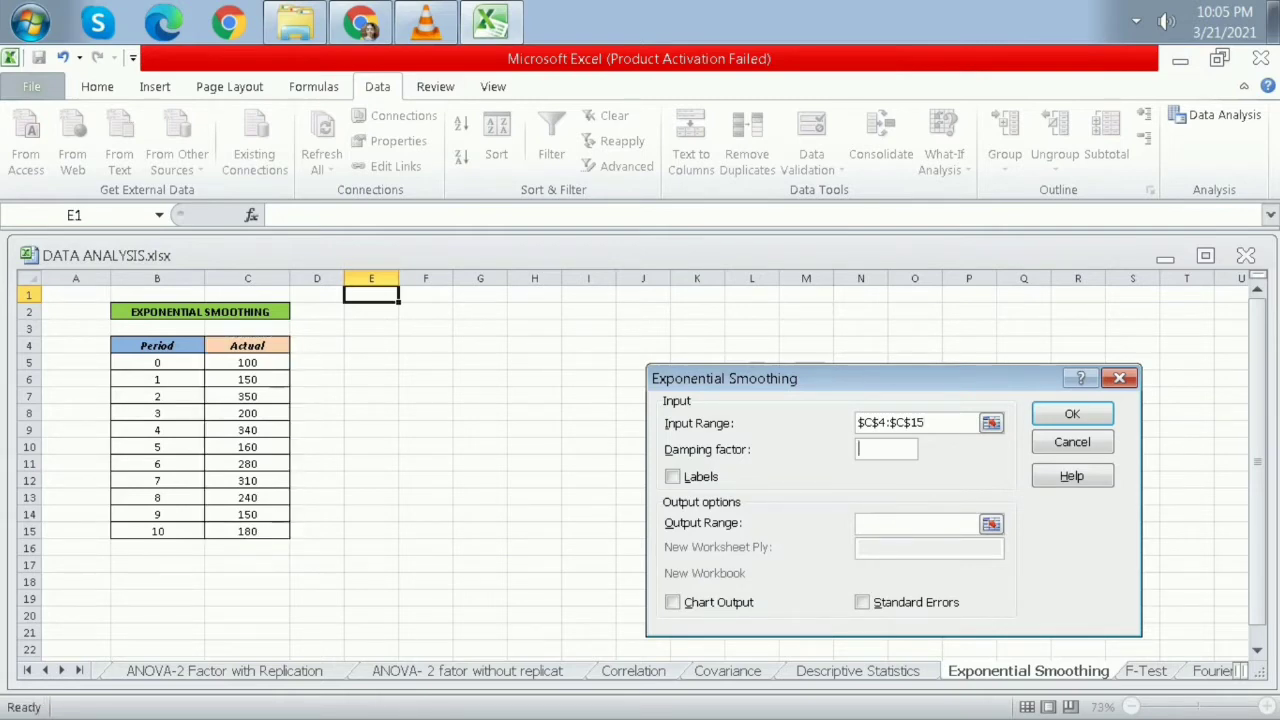
type("0.9")
key("alt+l")
left_click(916, 524)
left_click(371, 328)
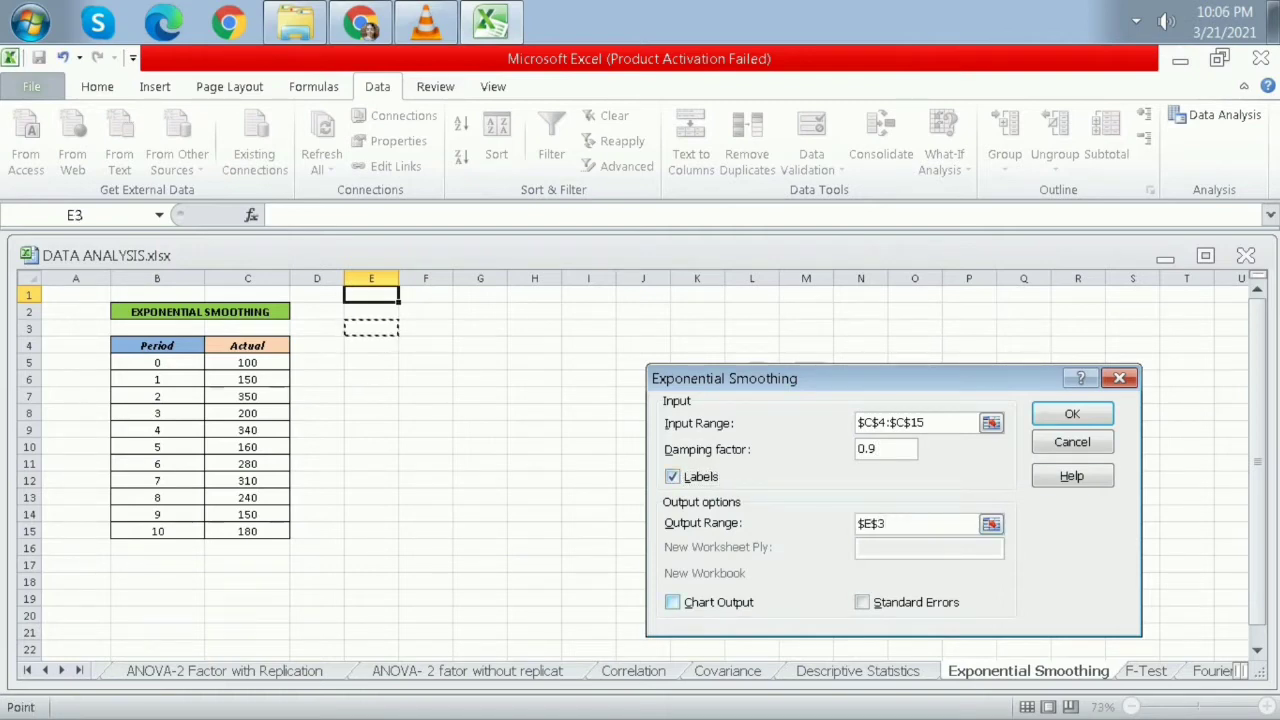
key("alt+c")
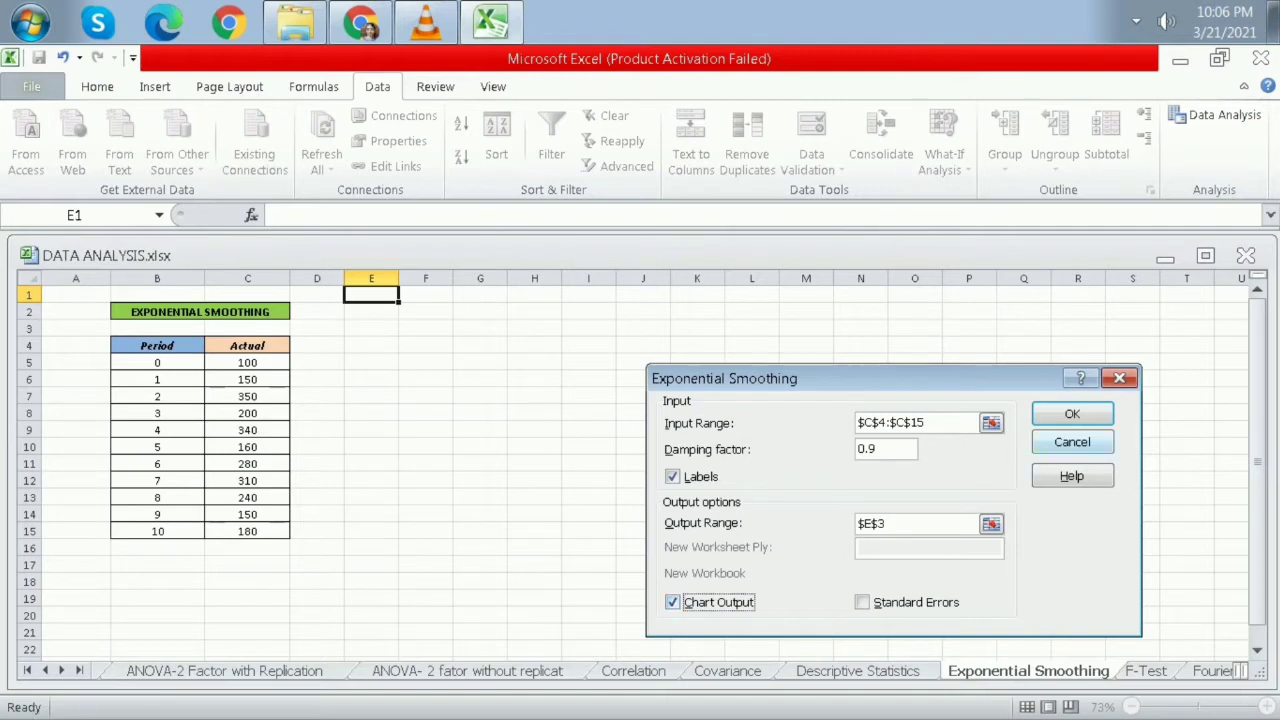
left_click(1072, 414)
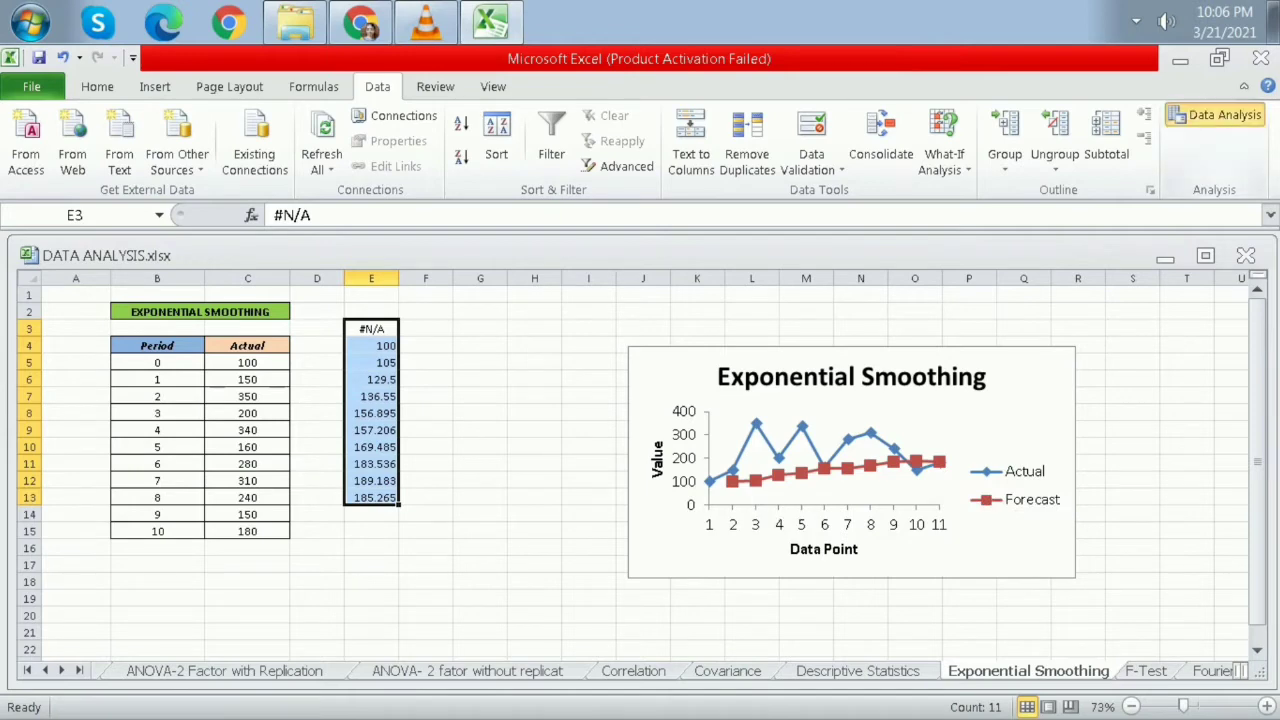
Rerun exponential smoothing on the same data with damping factor 0.2, overwriting the existing output at $E$3.
left_click(1218, 115)
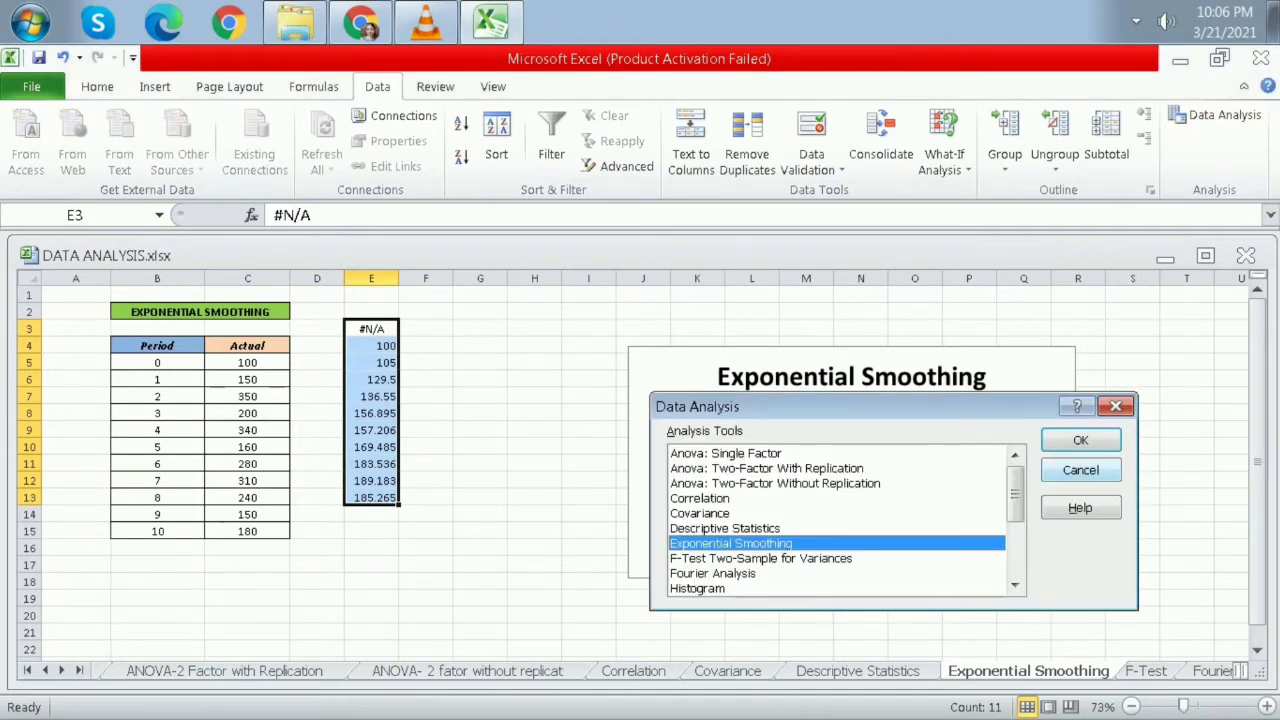
left_click(1080, 440)
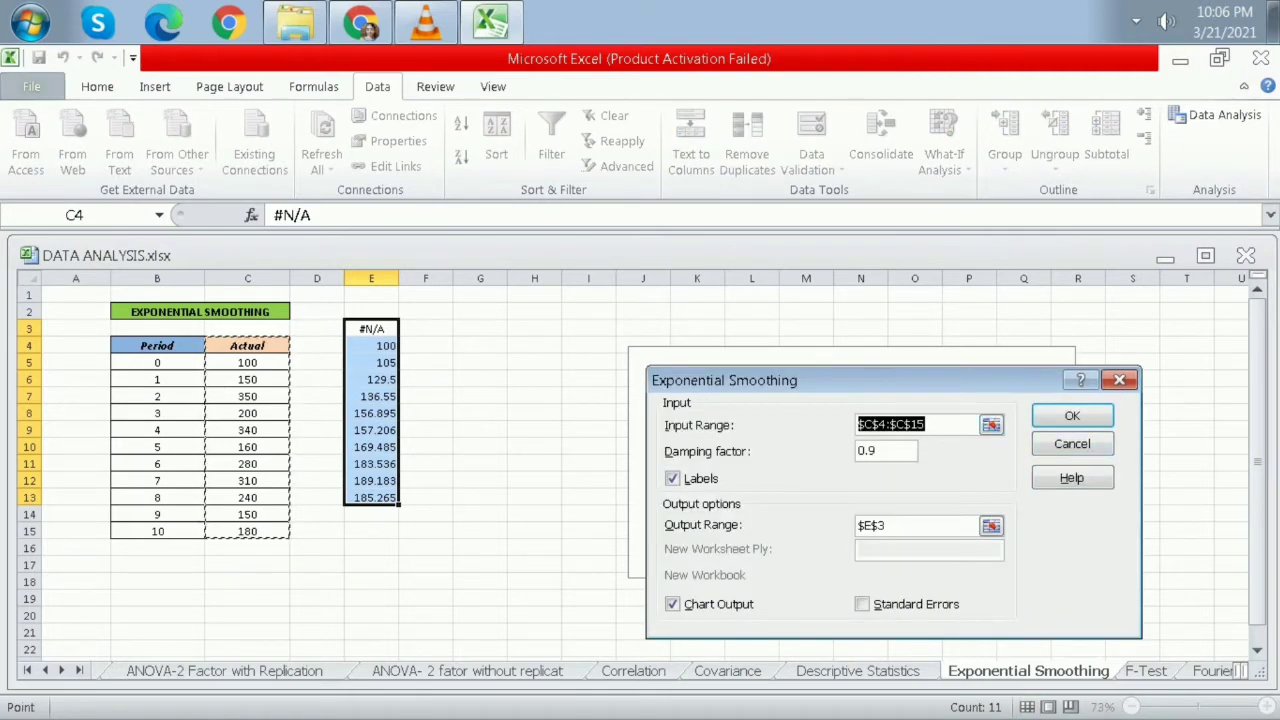
left_click(878, 451)
key("BackSpace")
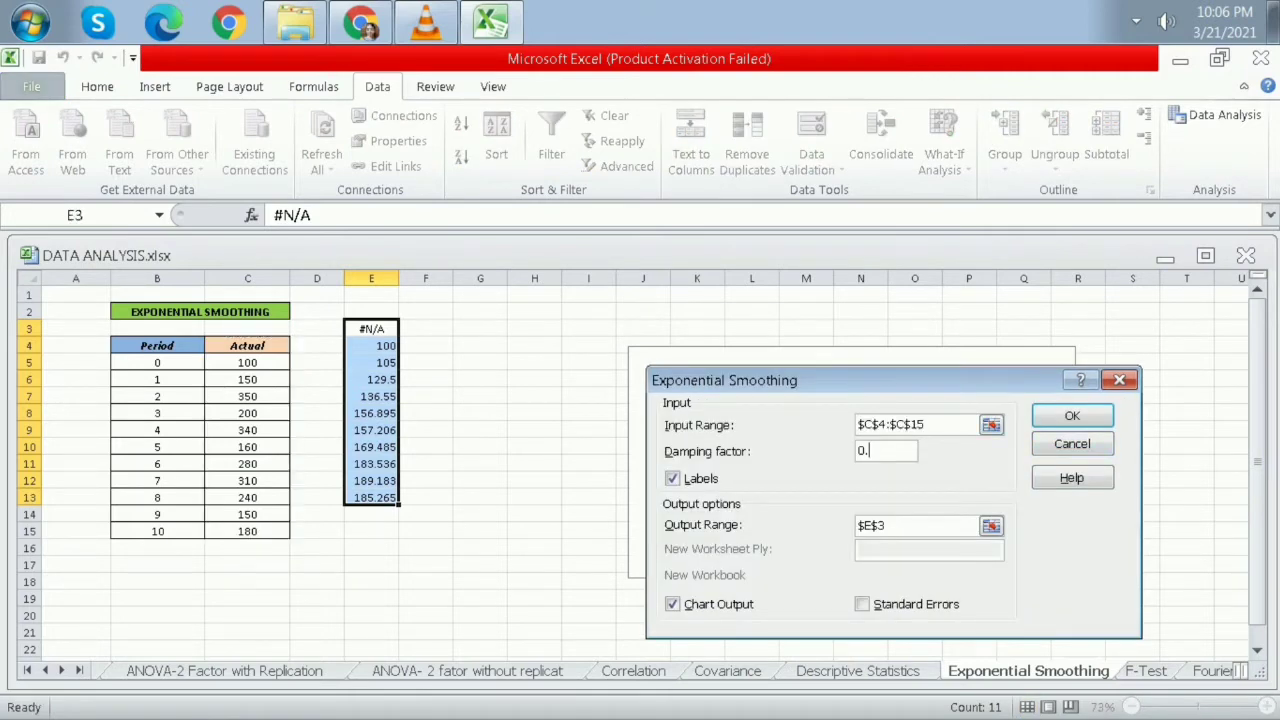
type("2")
key("Return")
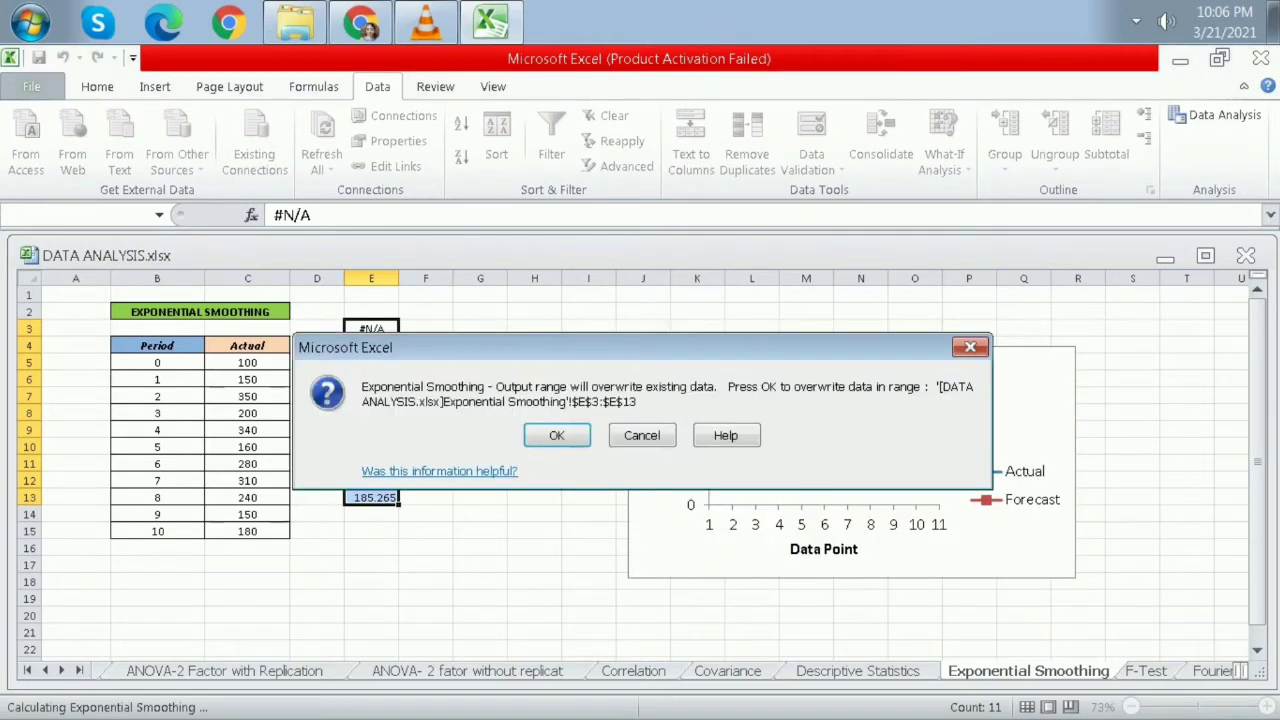
key("Return")
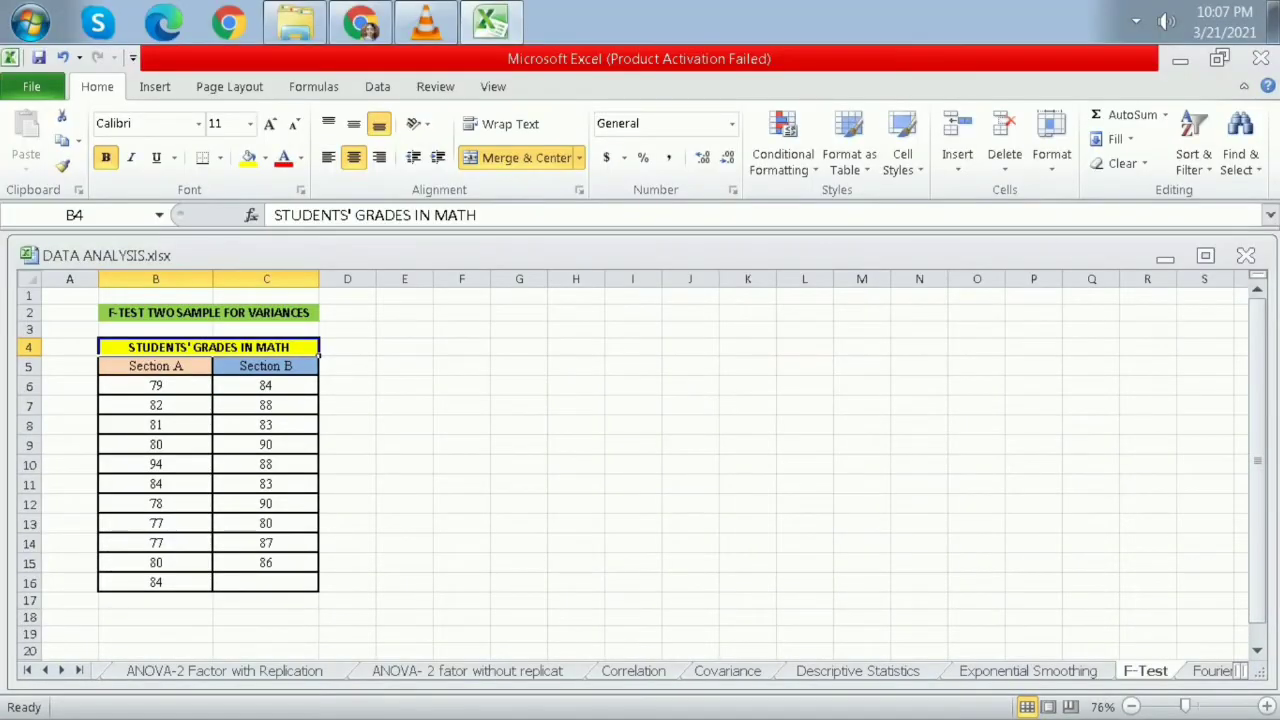
Open the F-Test Two-Sample for Variances tool for the Section A and Section B math grades.
left_click(377, 86)
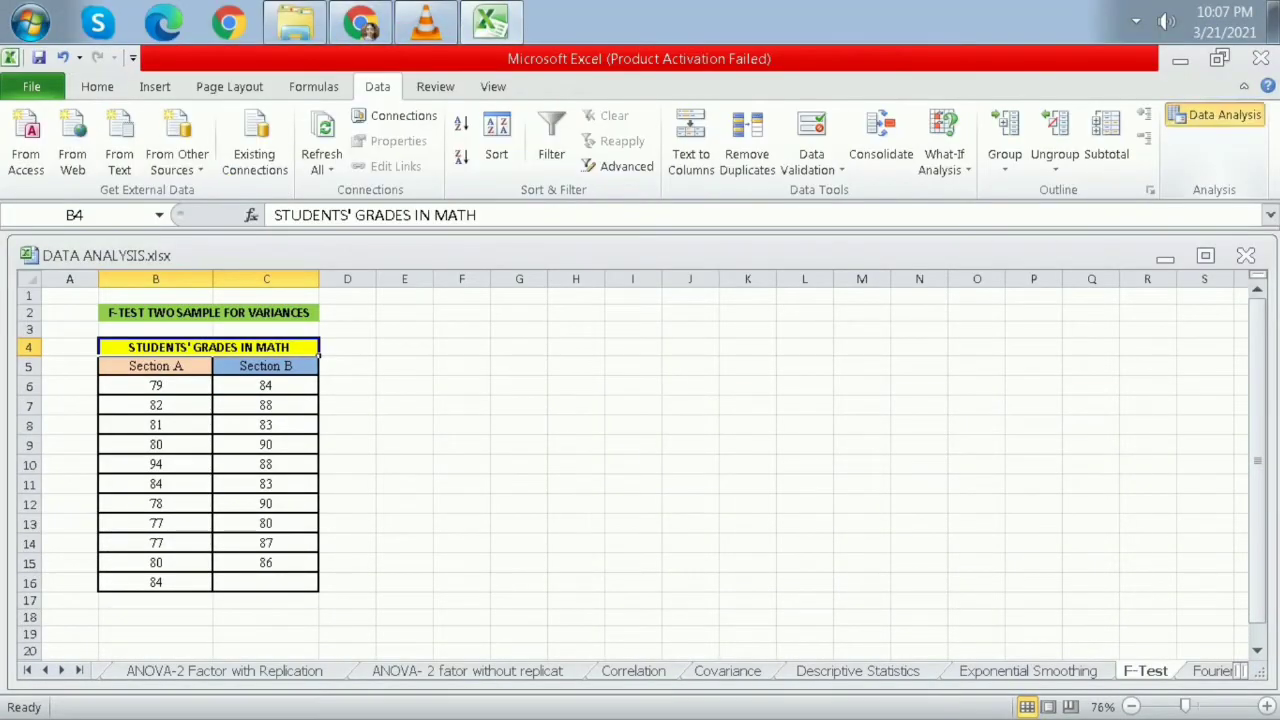
left_click(1215, 115)
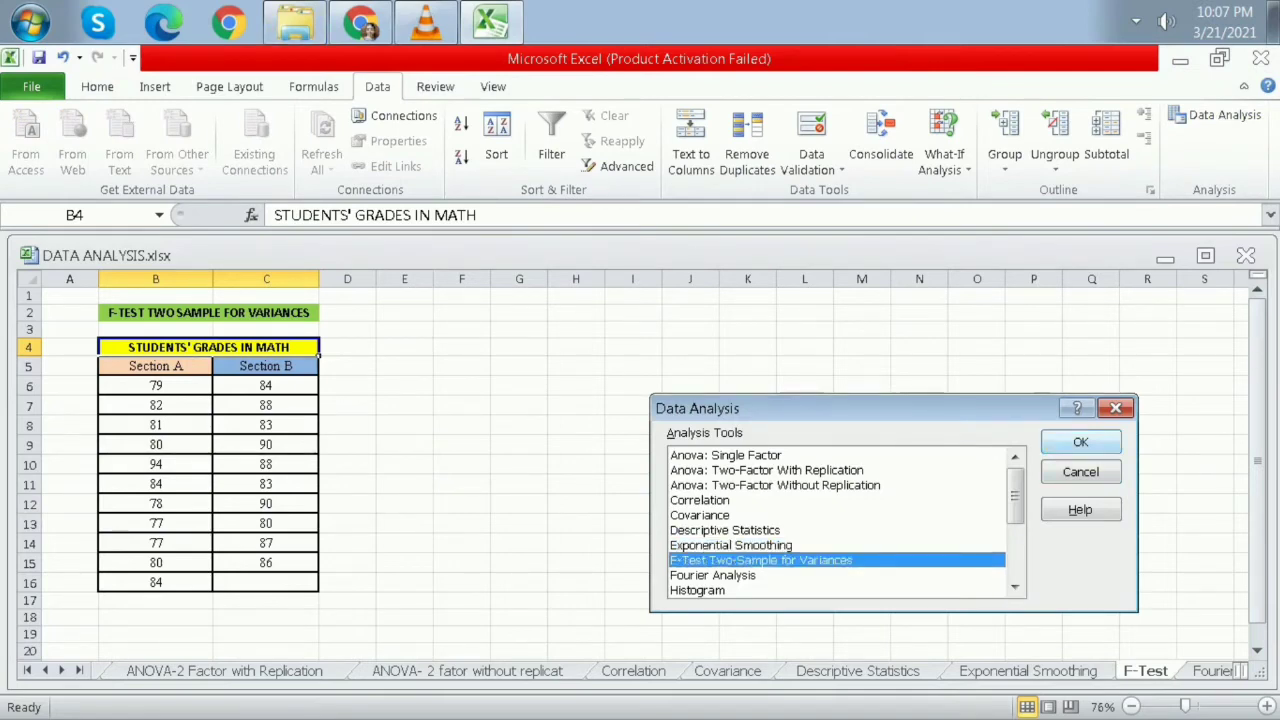
key("Return")
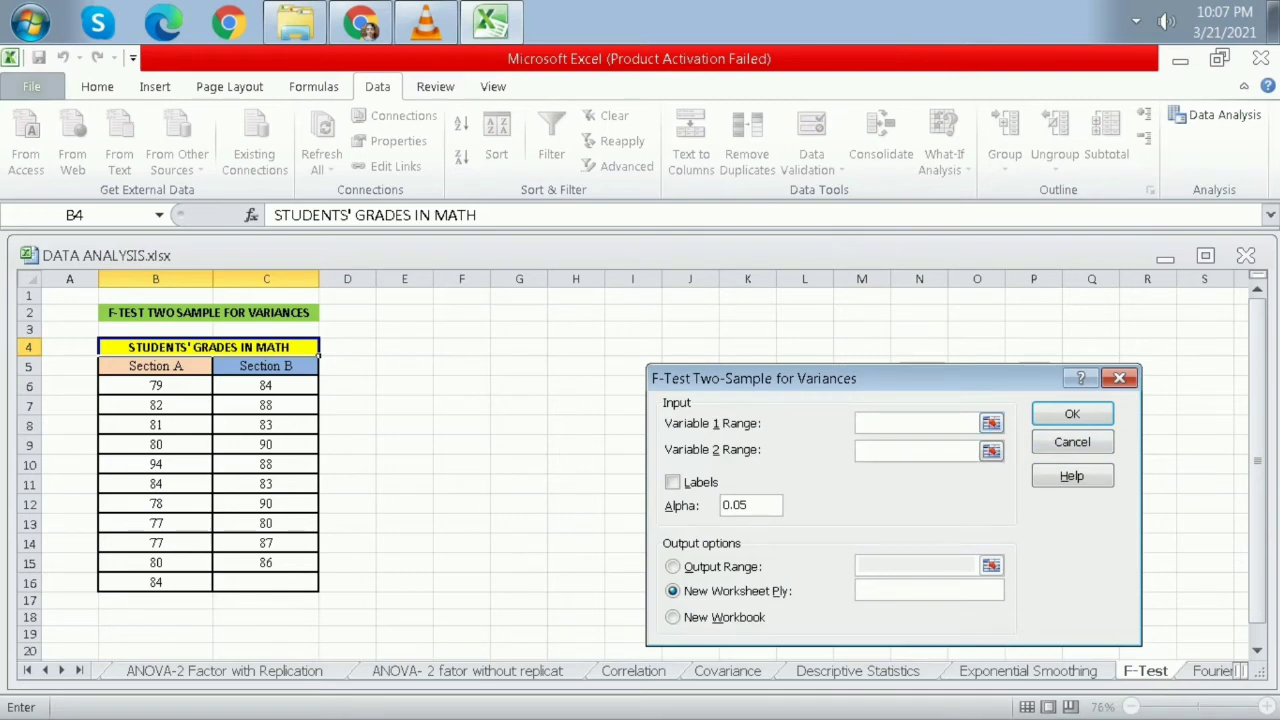
Run the F-test with variable 1 $B$5:$B$16, variable 2 $C$5:$C$16, labels included, and output at $E$4.
left_click_drag(207, 366, 207, 585)
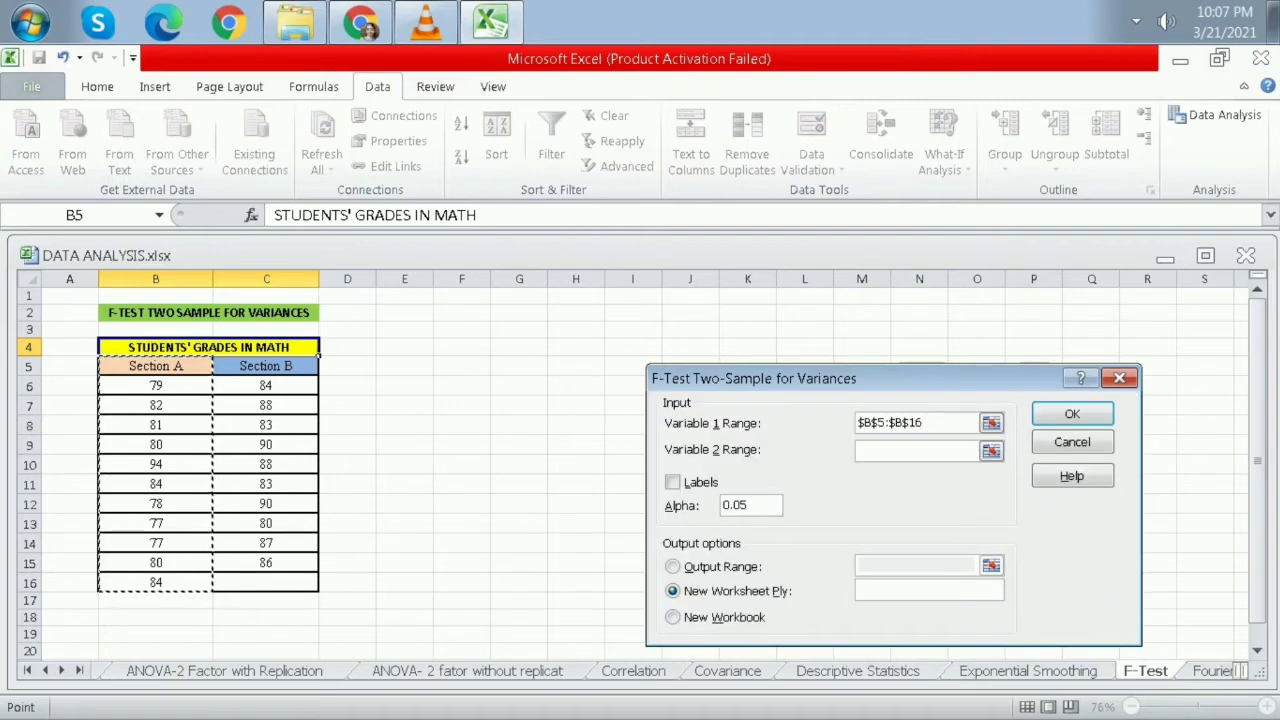
left_click(905, 450)
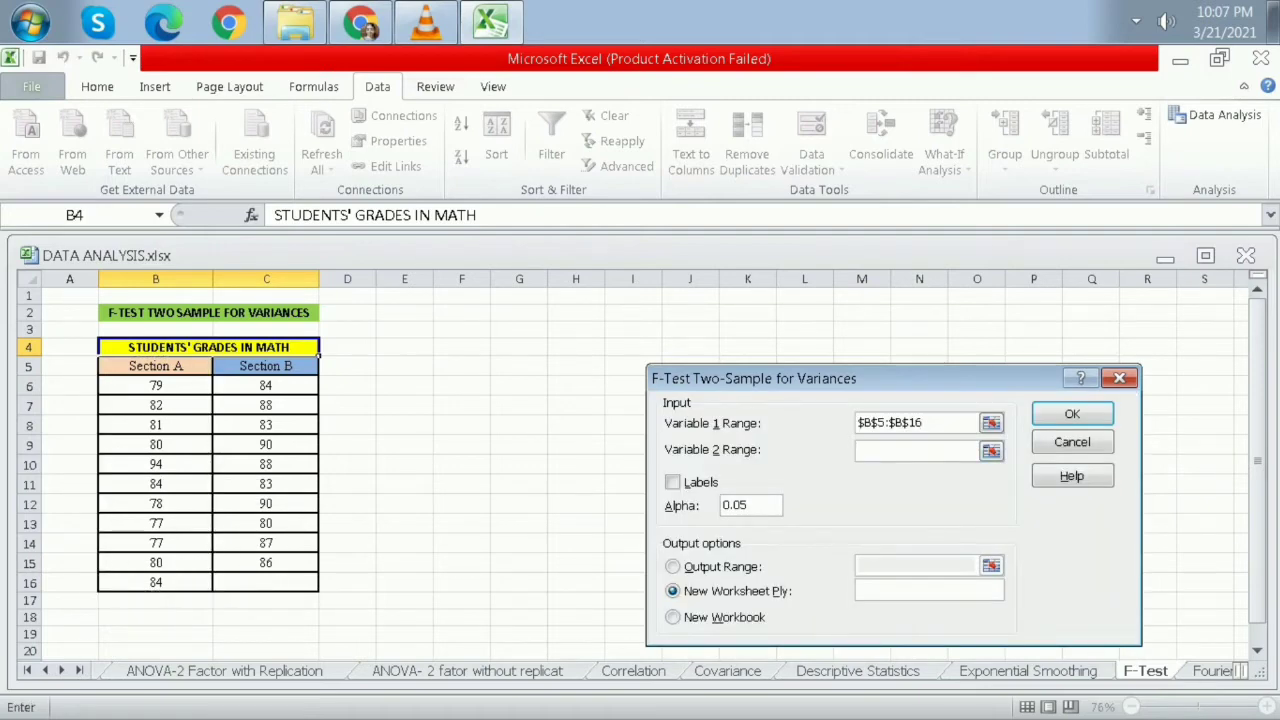
left_click_drag(265, 366, 300, 586)
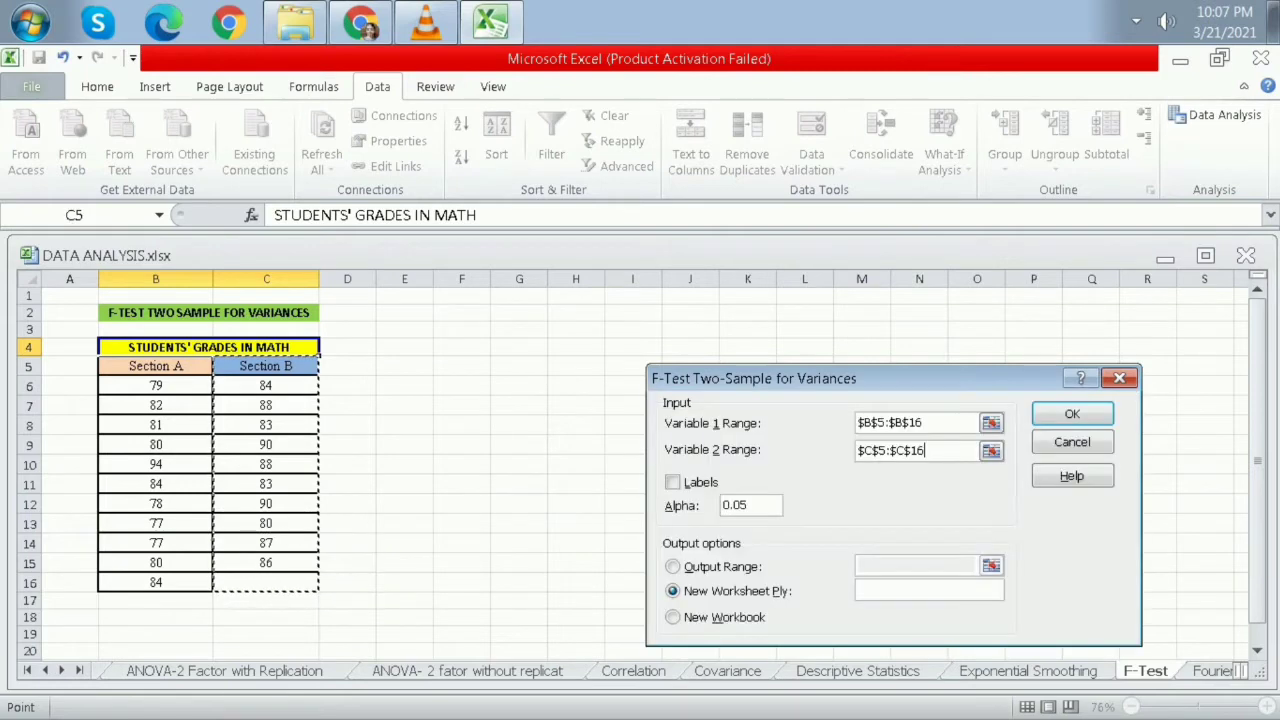
left_click(673, 482)
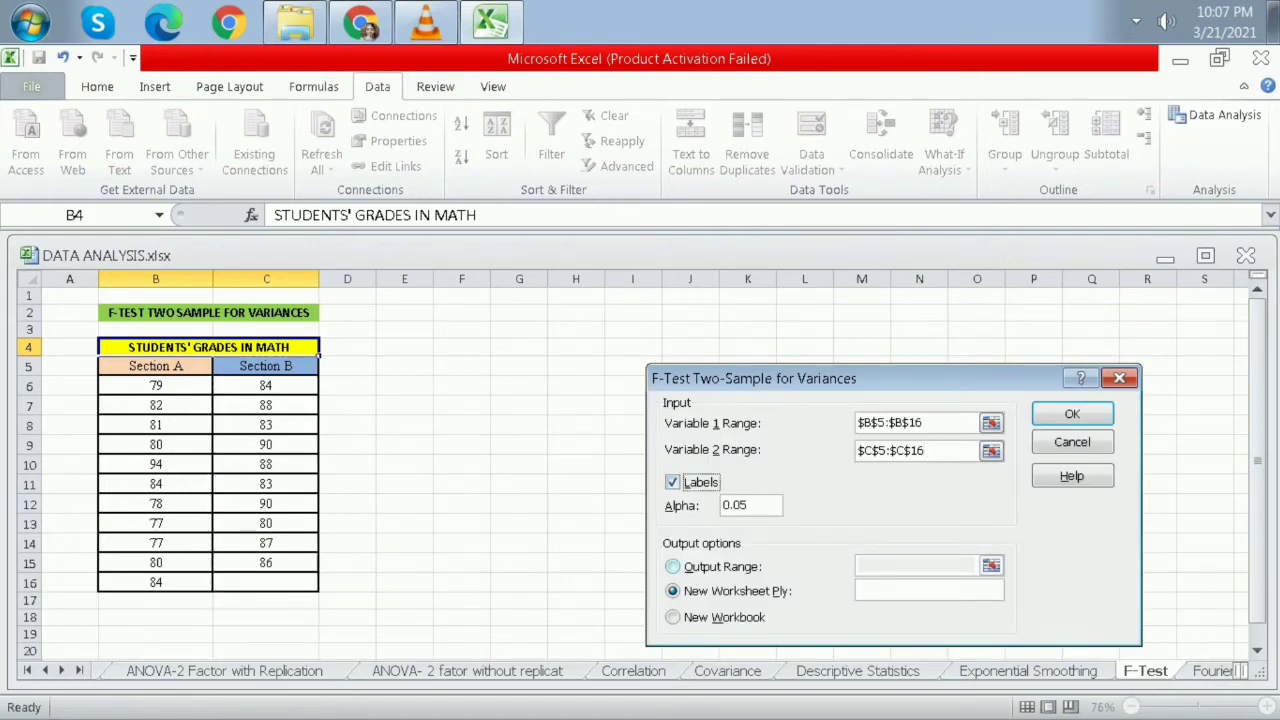
left_click(673, 567)
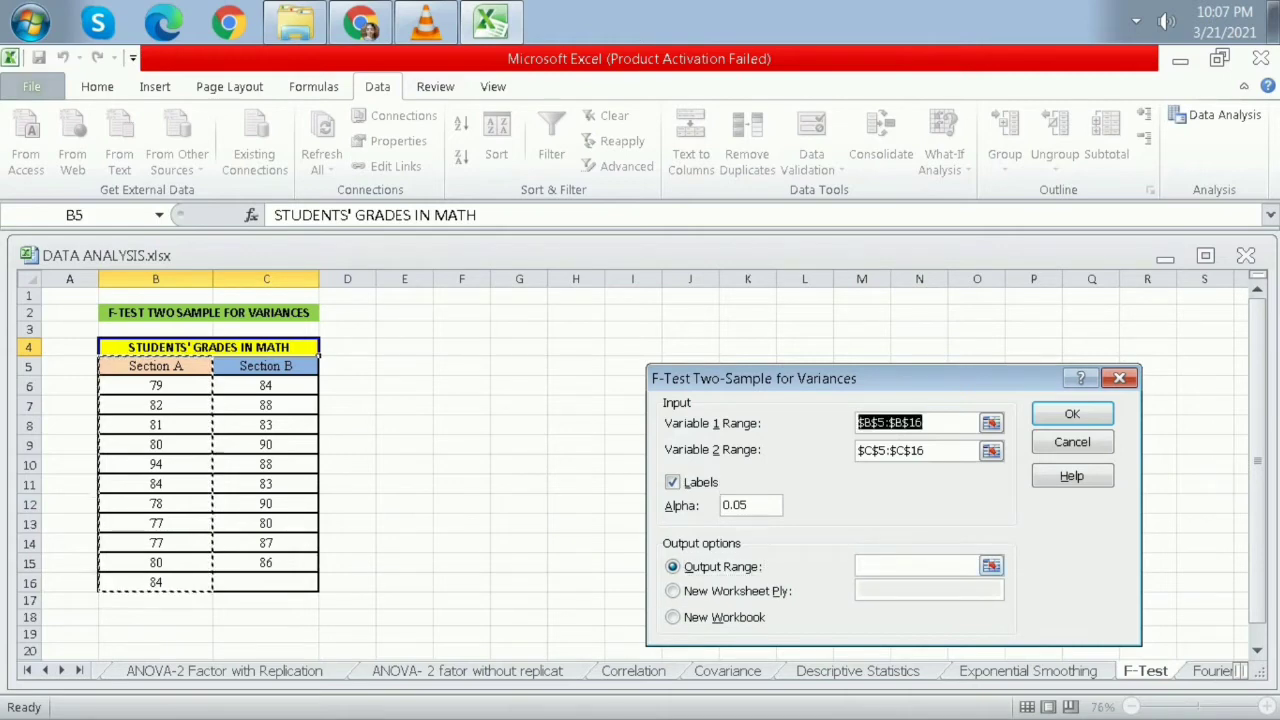
left_click(916, 566)
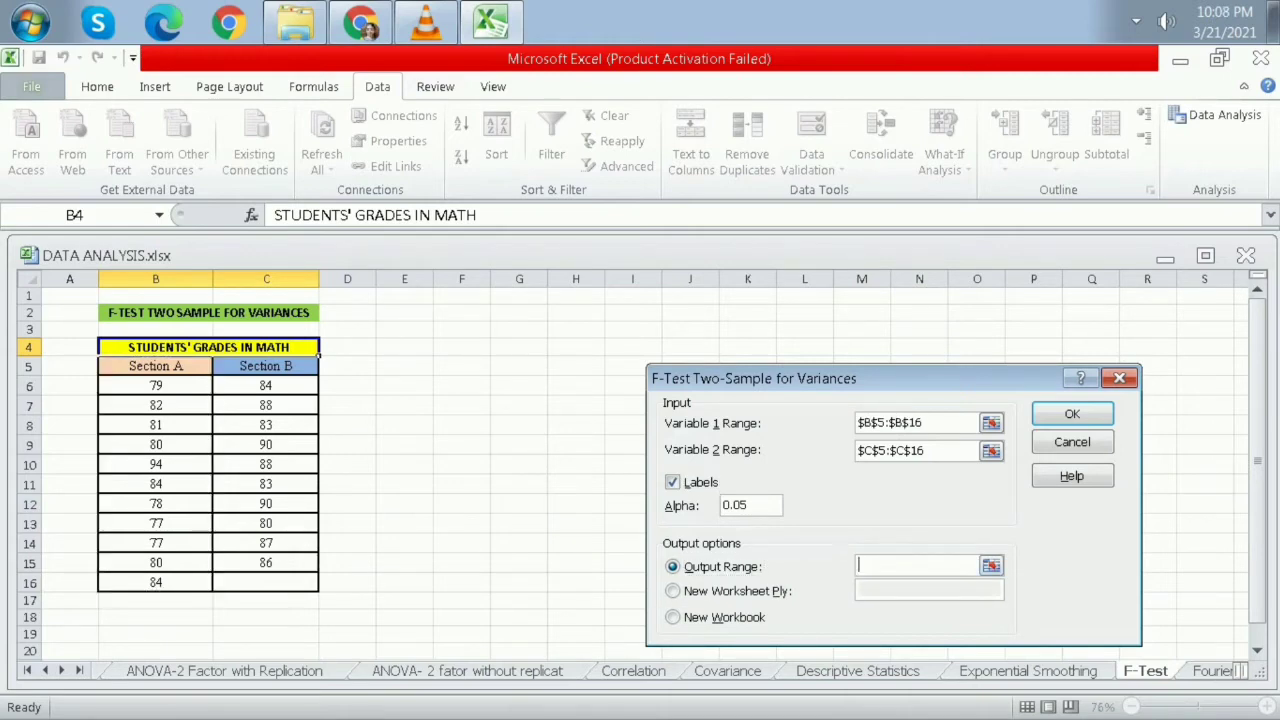
left_click(404, 347)
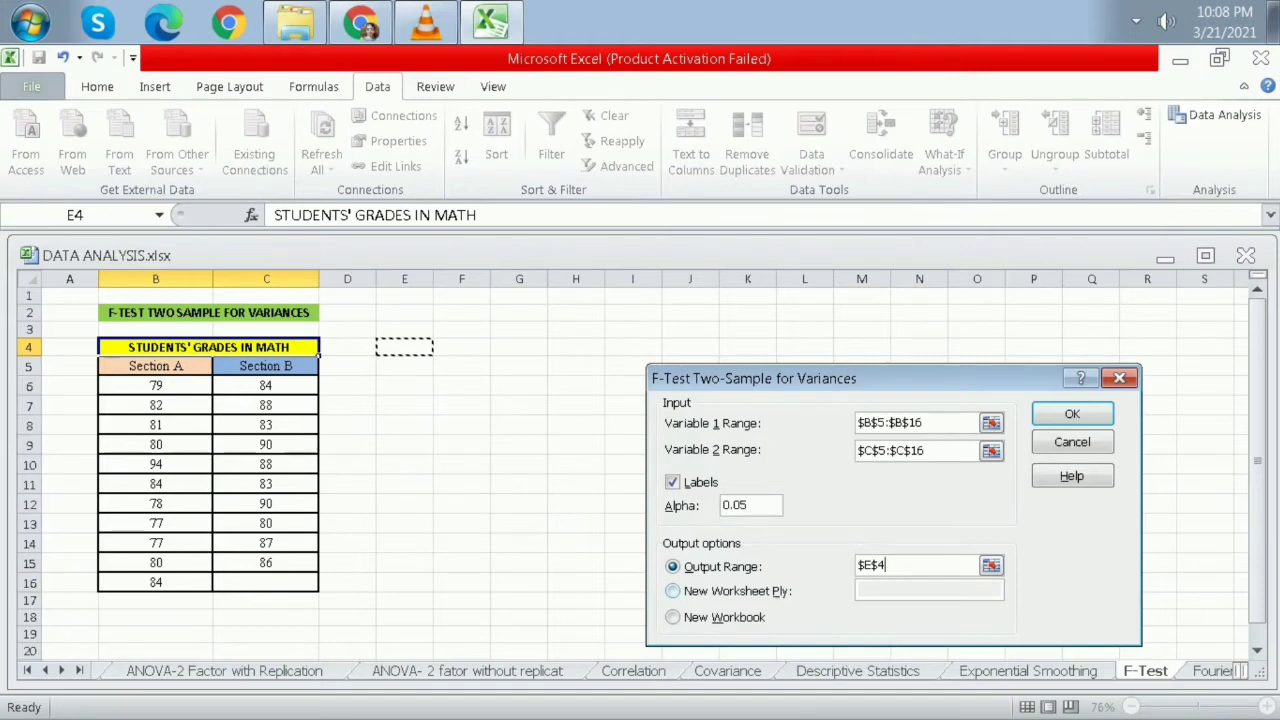
left_click(1072, 413)
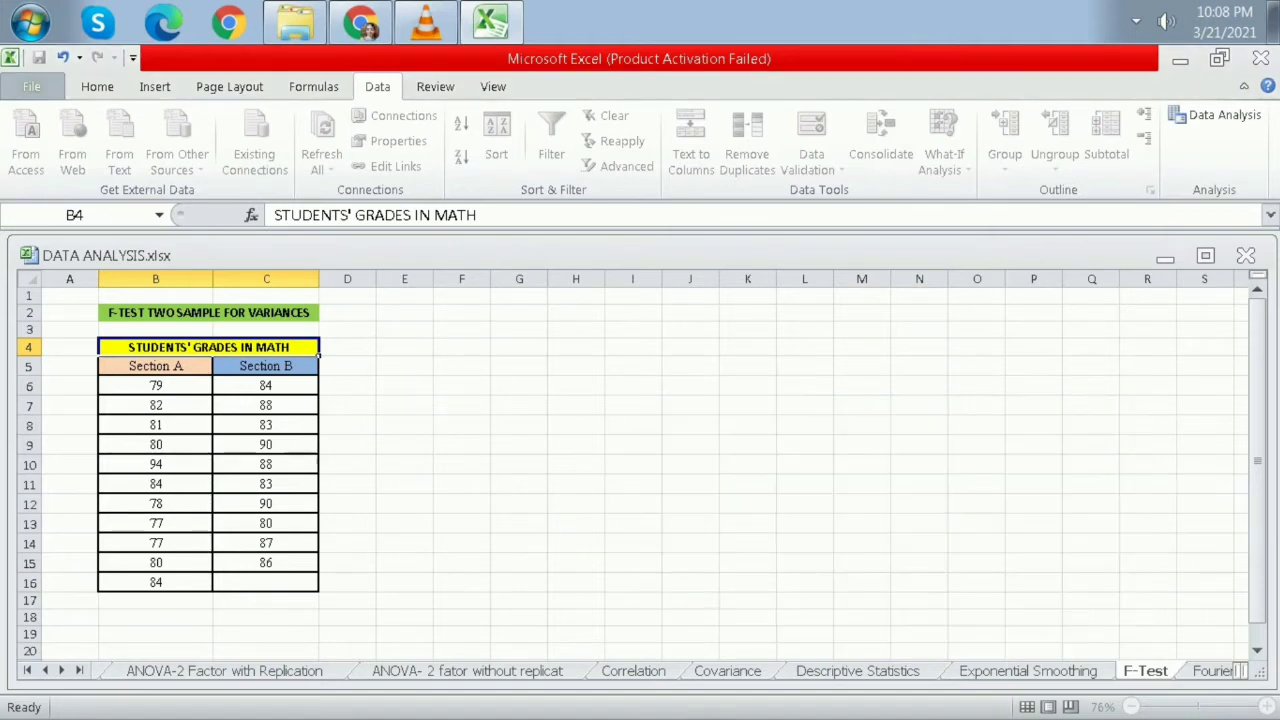
Widen columns E through G to fit the F-test output and review its mean, variance, observations and df rows.
left_click_drag(433, 279, 682, 279)
left_click(882, 465)
left_click_drag(427, 406, 640, 426)
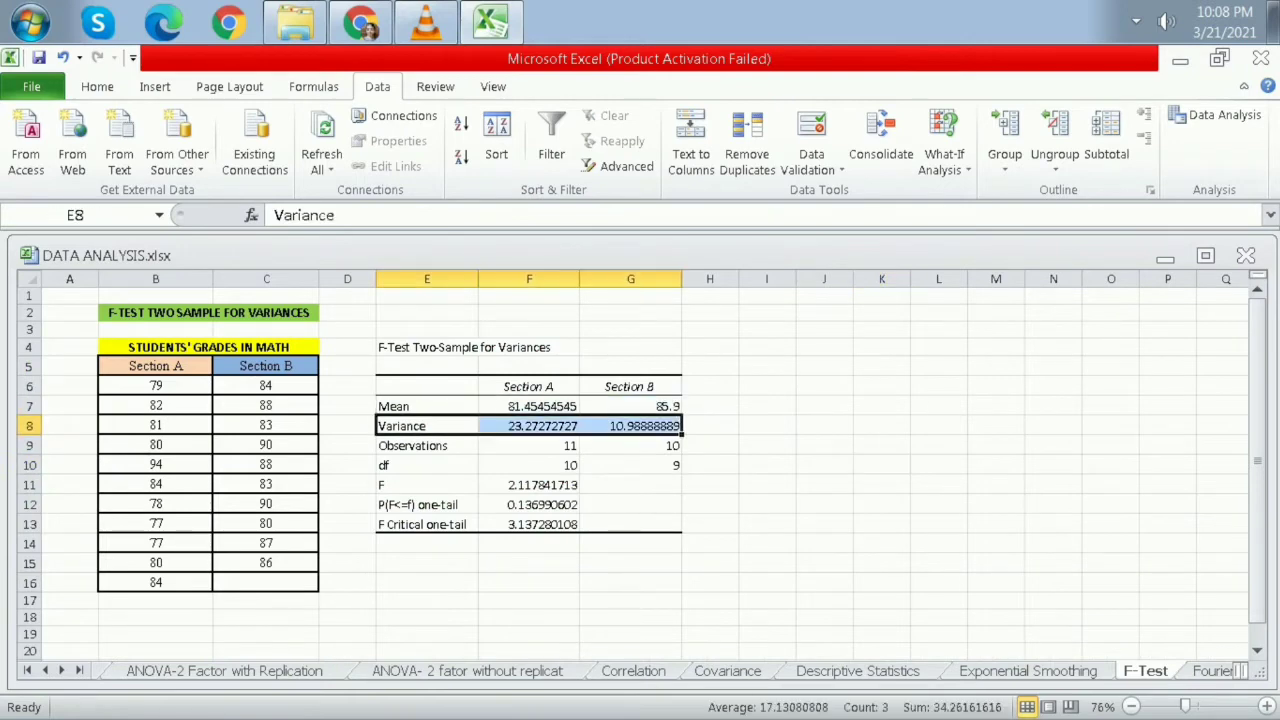
left_click_drag(427, 446, 640, 446)
left_click(427, 465)
Highlight the F row (E11:F11) and the F Critical one-tail row (E13:F13) in yellow.
left_click_drag(427, 485, 529, 485)
left_click(97, 86)
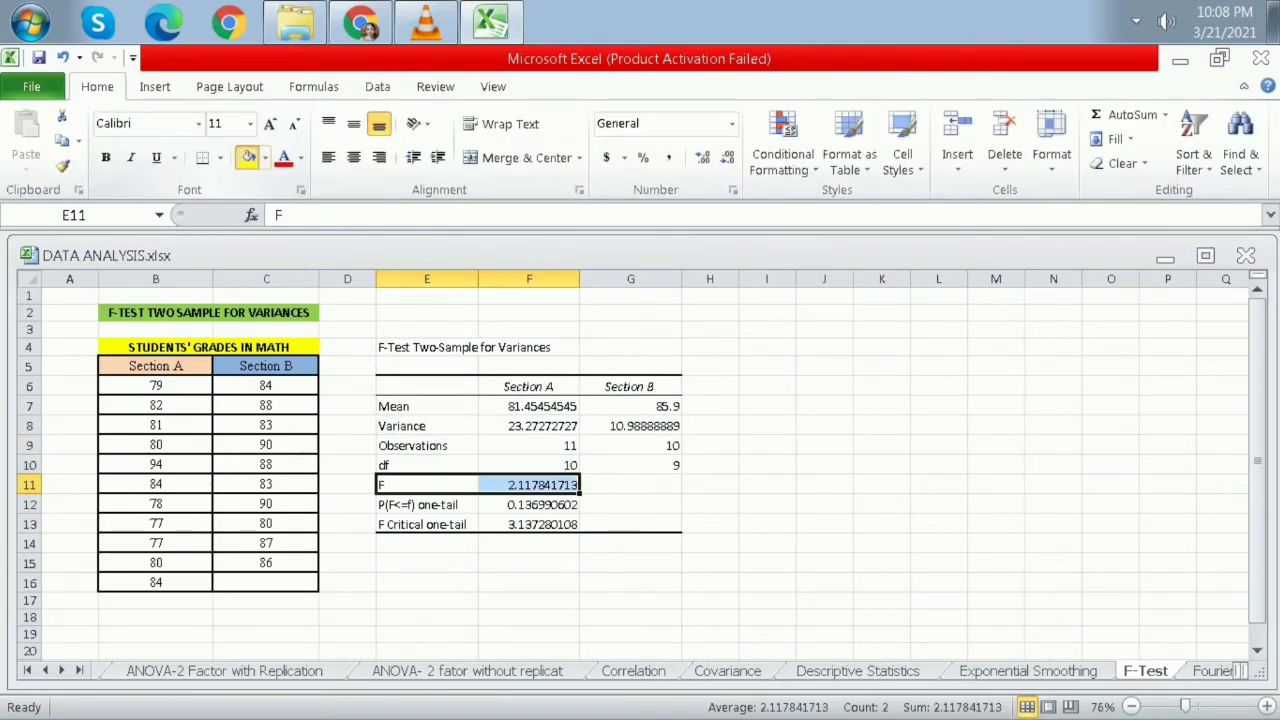
left_click(249, 157)
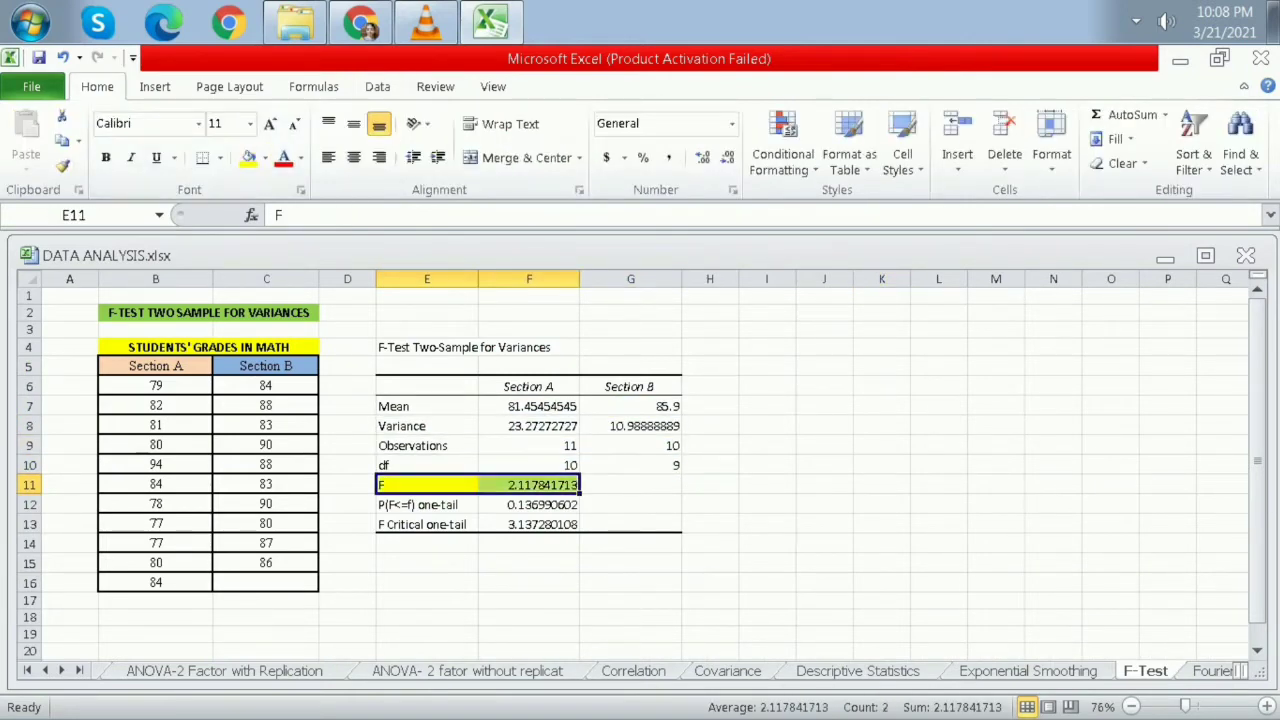
left_click_drag(427, 524, 529, 525)
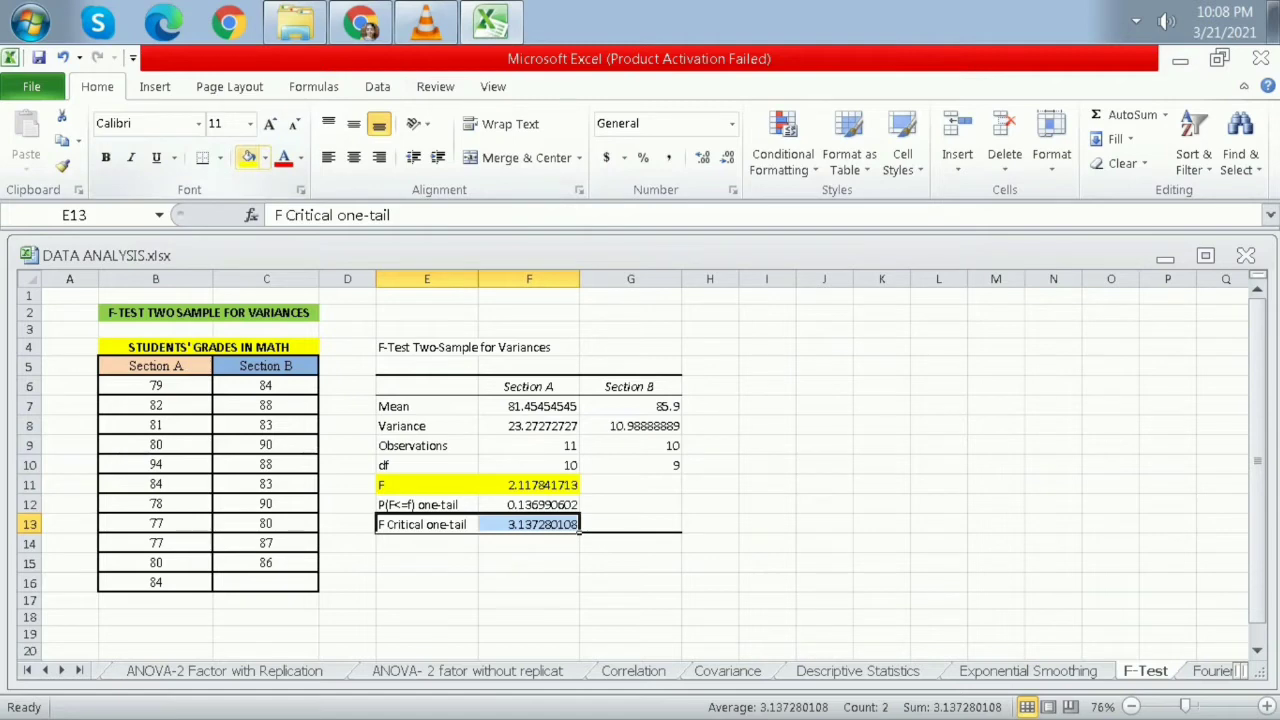
left_click(248, 157)
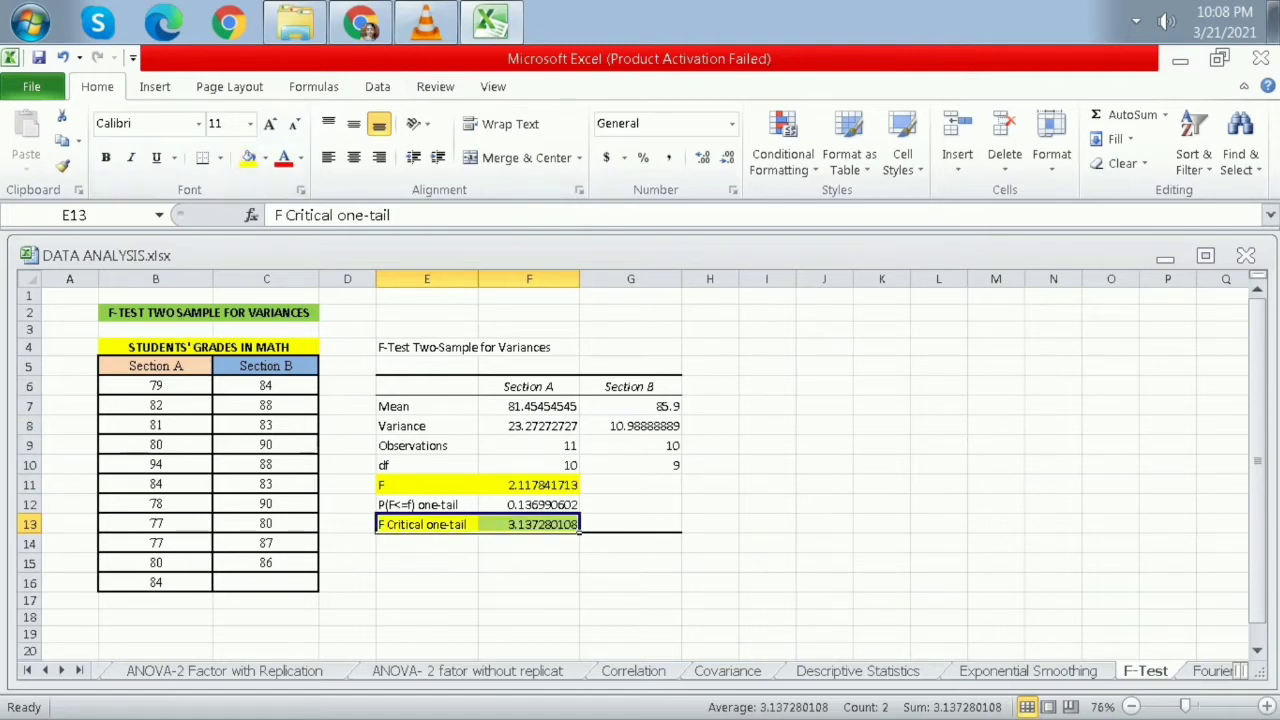
left_click(767, 524)
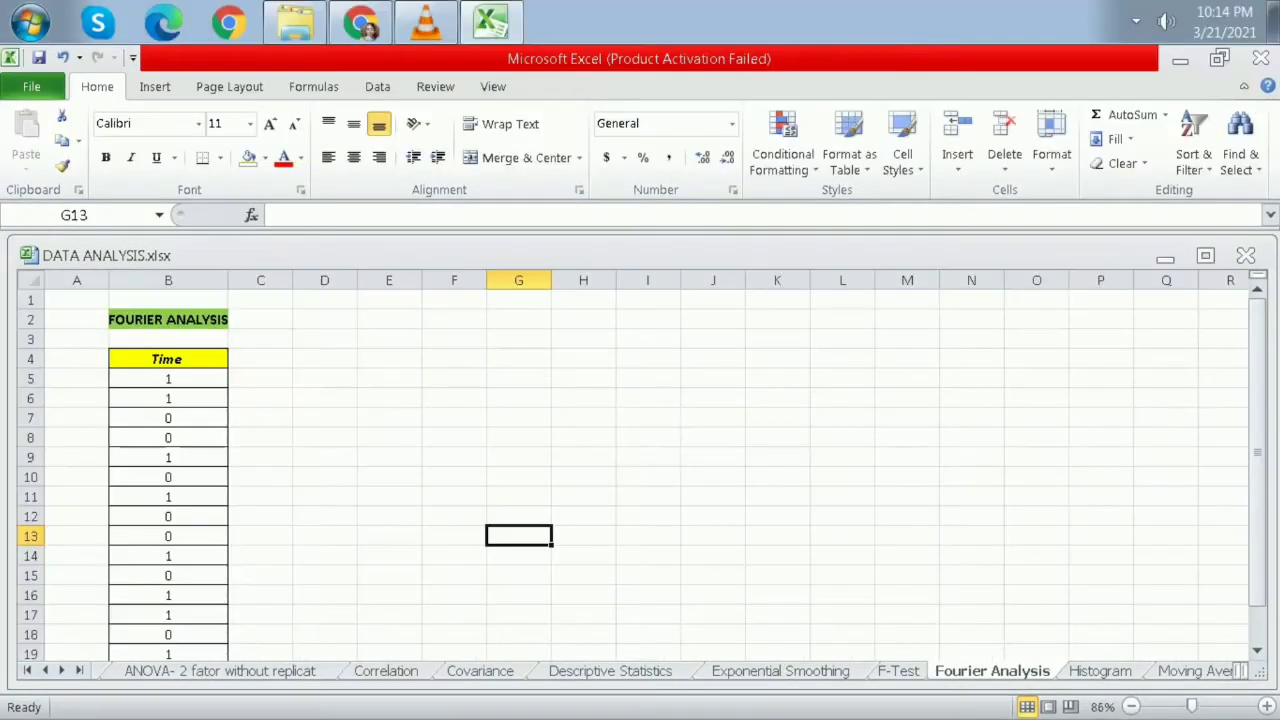
Open the Fourier Analysis tool for the Time data on the Fourier Analysis sheet.
scroll(640, 460, "down", 4)
scroll(640, 460, "up", 3)
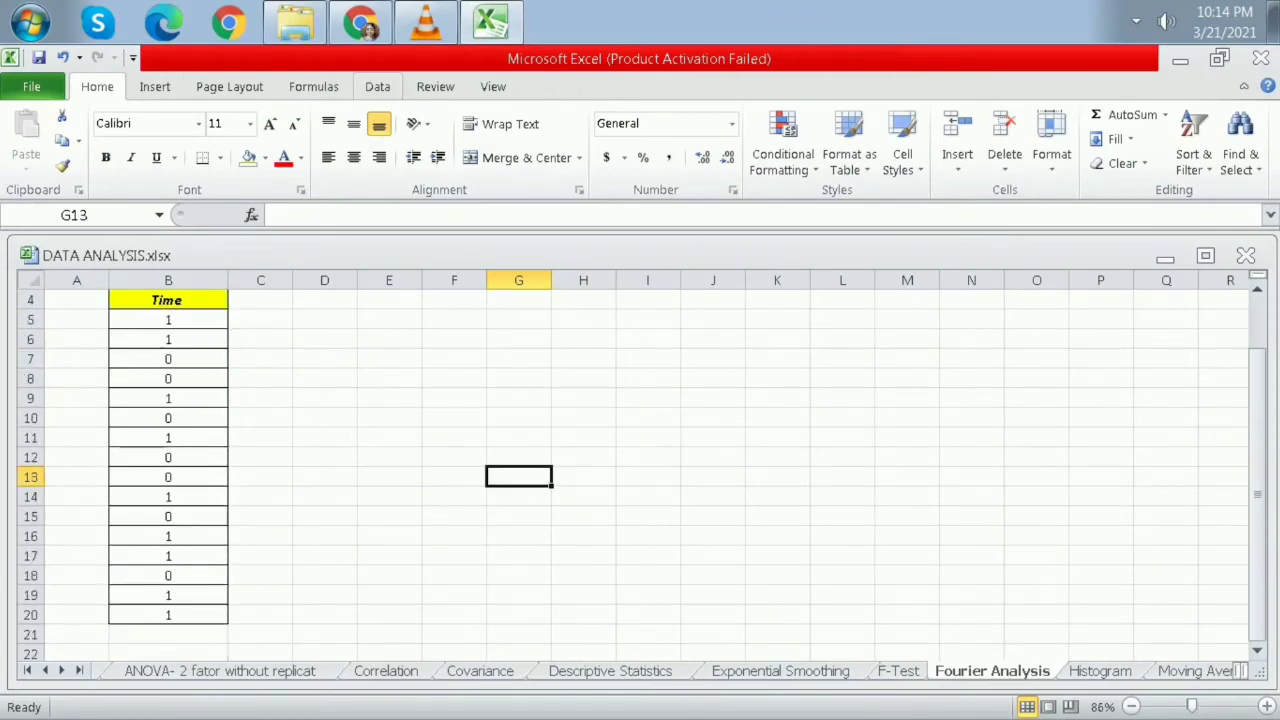
left_click(377, 86)
left_click(1215, 114)
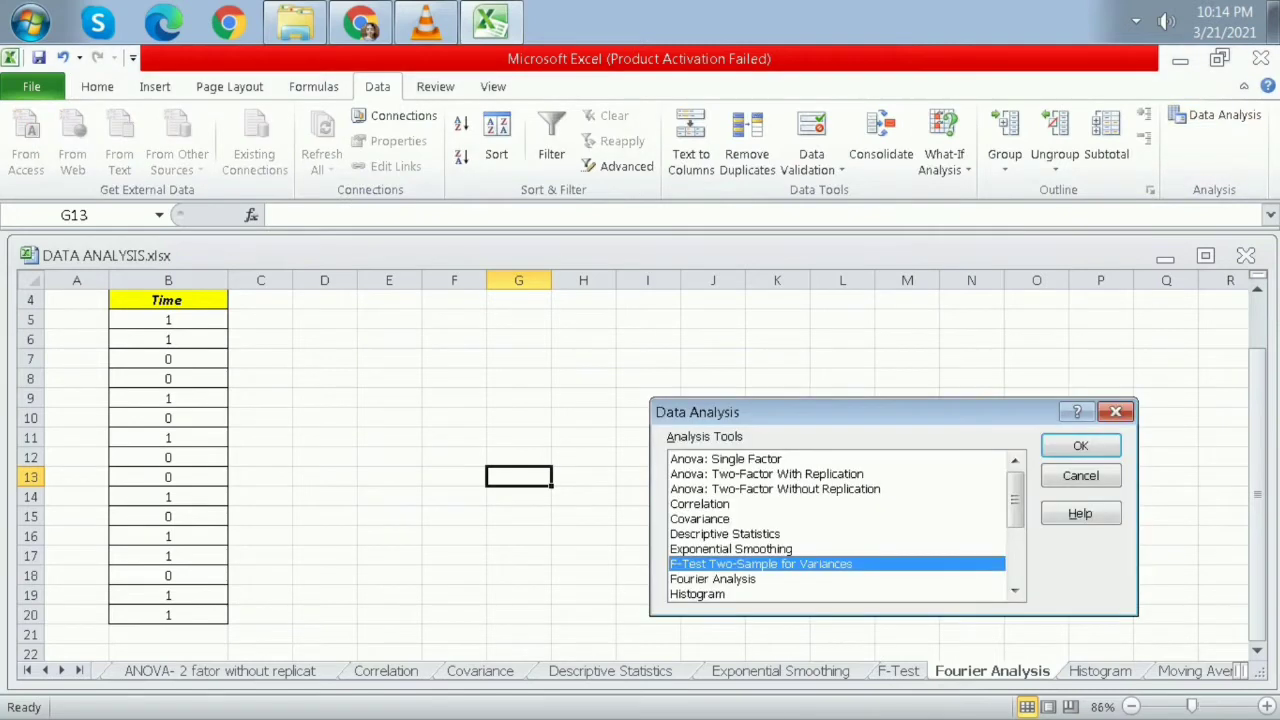
left_click(713, 579)
left_click(1080, 451)
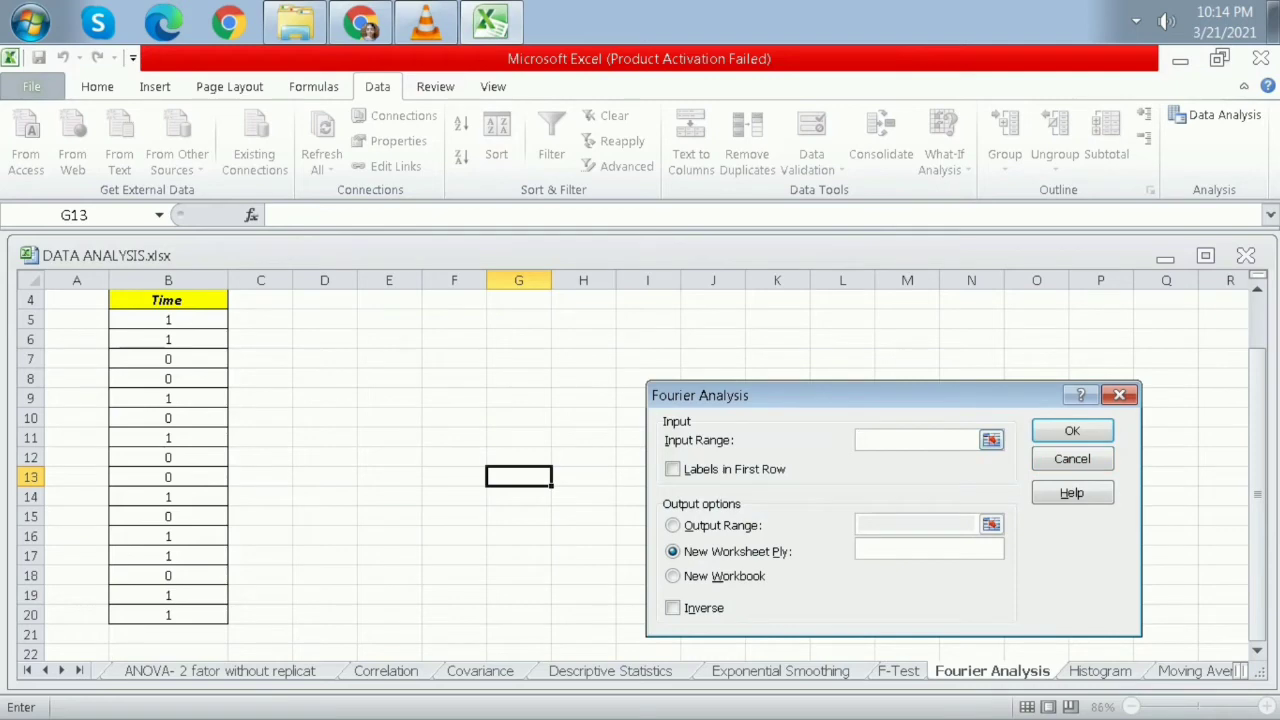
Run the Fourier analysis on $B$4:$B$20 with labels in the first row and output at $D$4, and widen column D.
left_click_drag(168, 300, 168, 615)
scroll(400, 470, "up", 1)
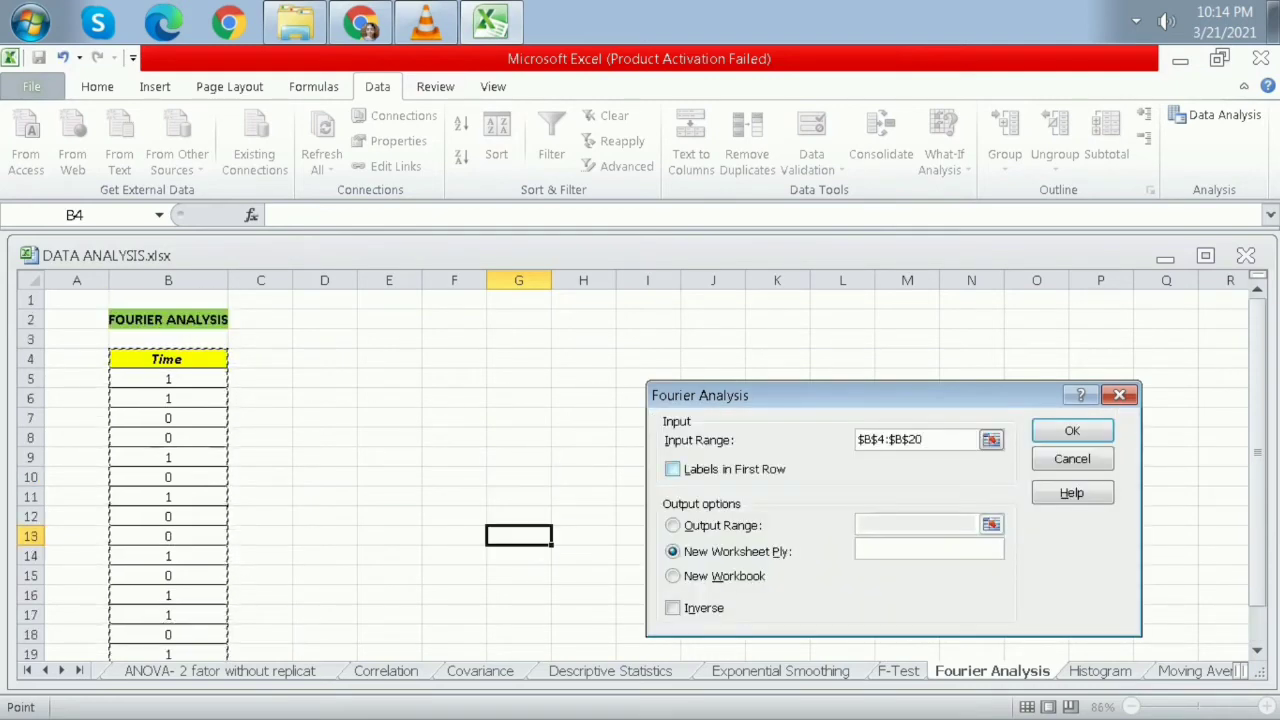
left_click(673, 469)
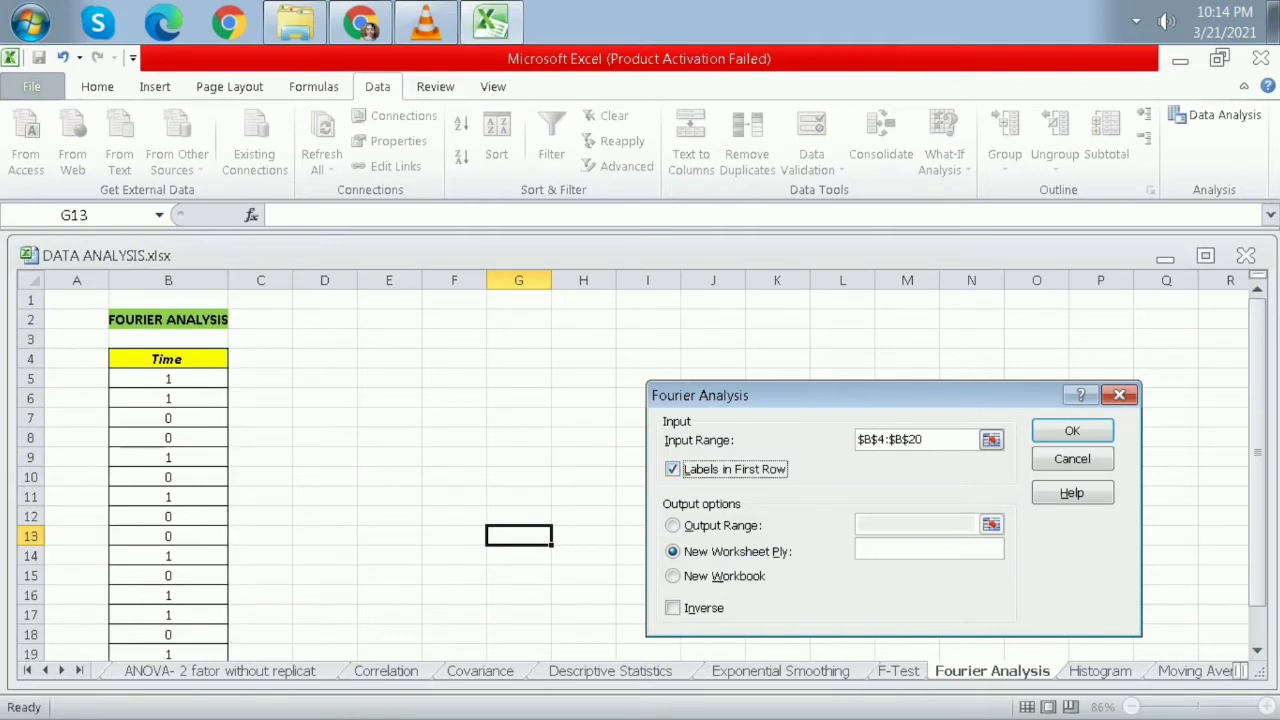
left_click(673, 525)
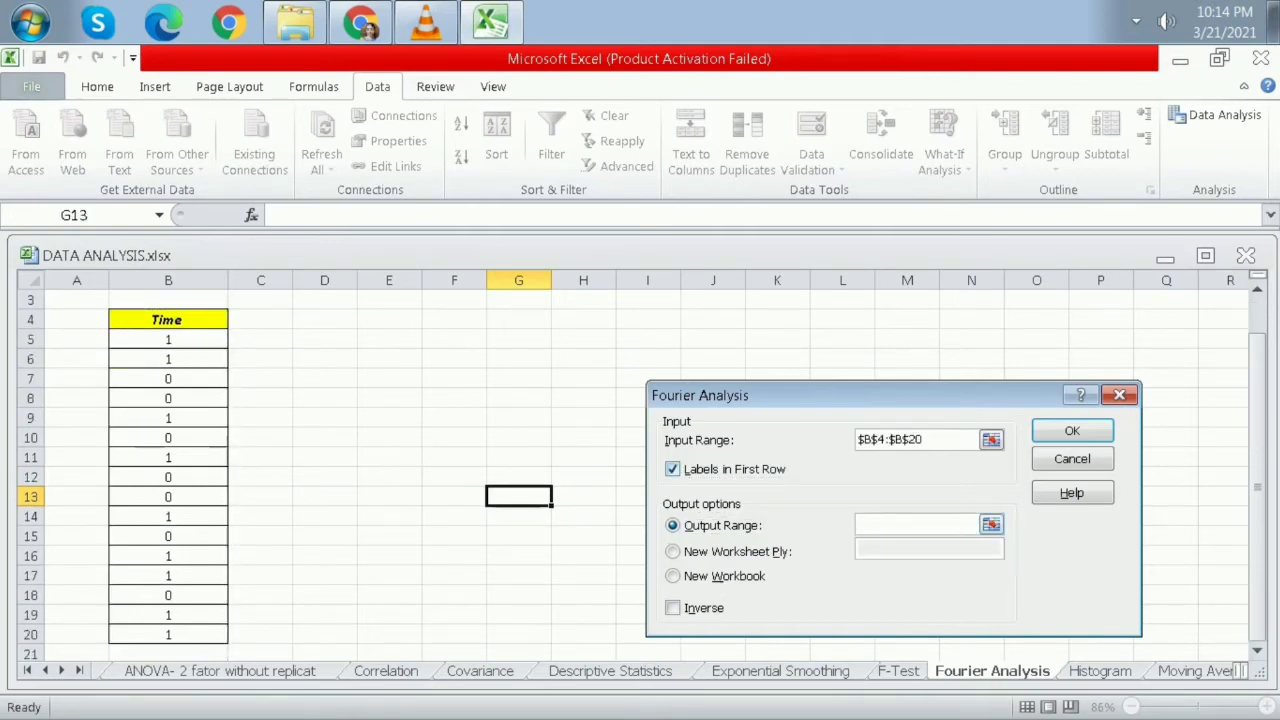
left_click(324, 319)
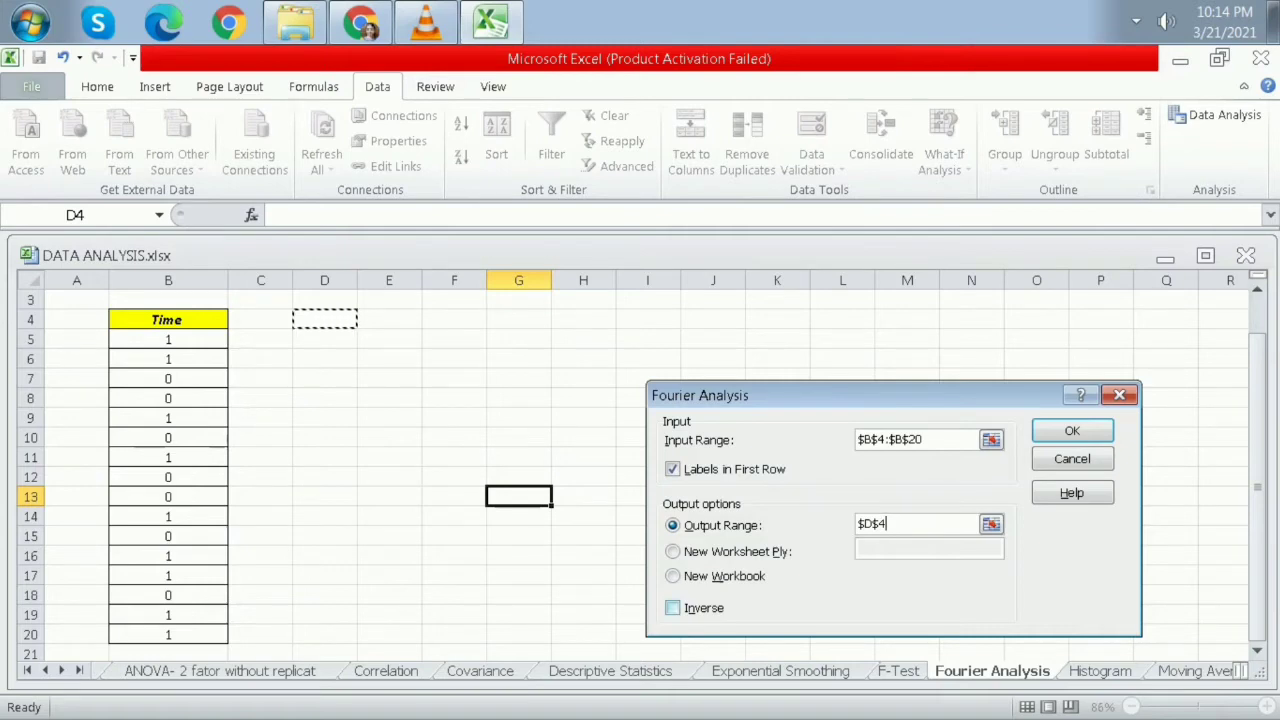
key("Return")
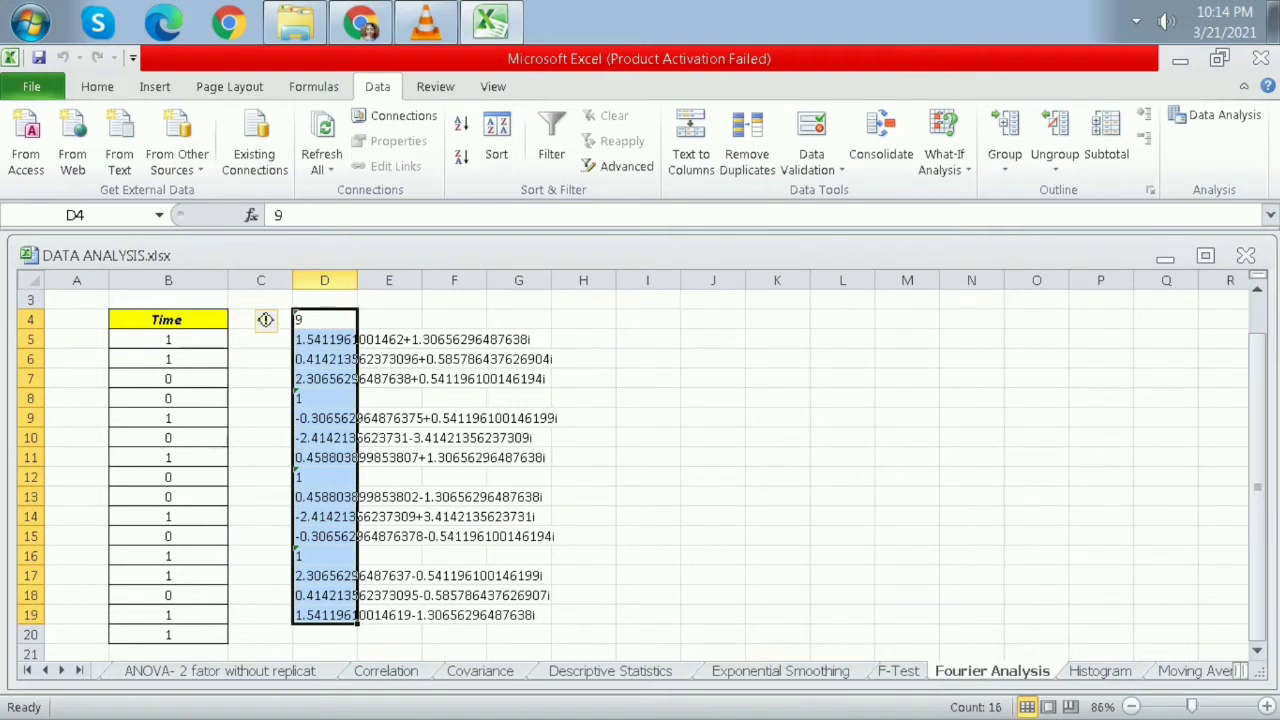
left_click_drag(357, 280, 407, 280)
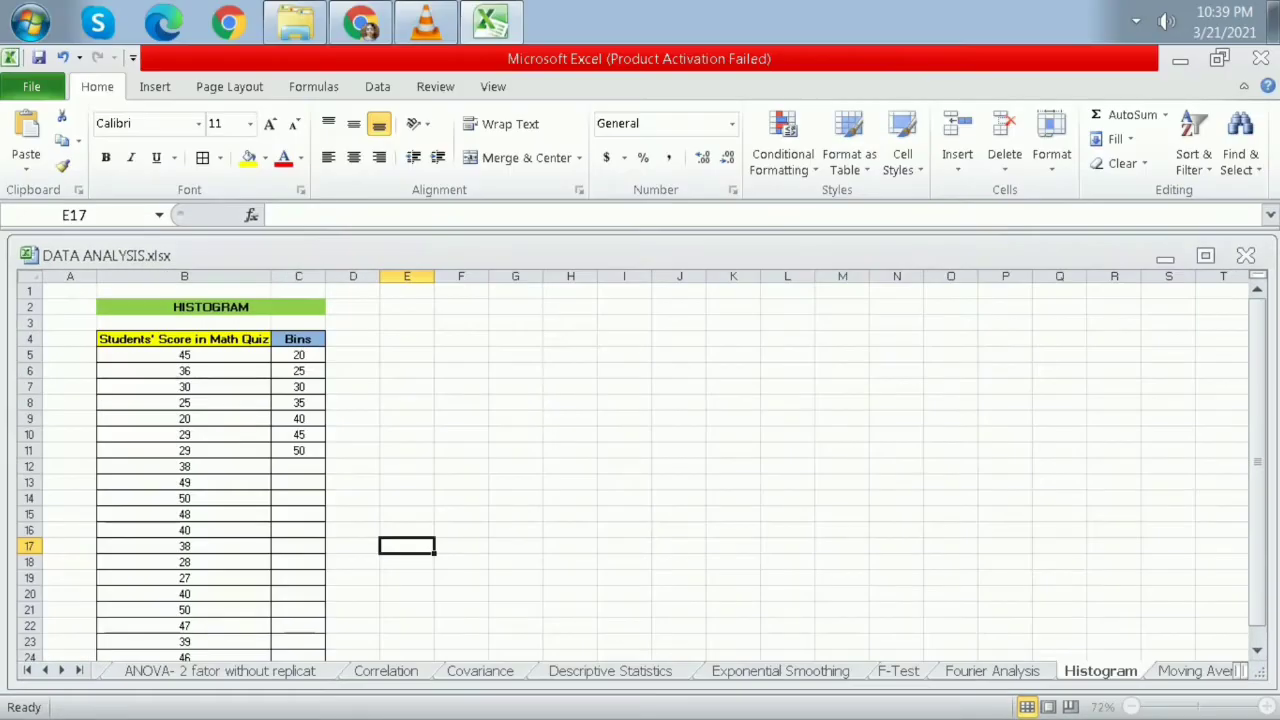
Examine the students' math quiz scores and the bins on the Histogram sheet.
scroll(640, 460, "down", 2)
scroll(640, 460, "up", 2)
scroll(640, 460, "down", 2)
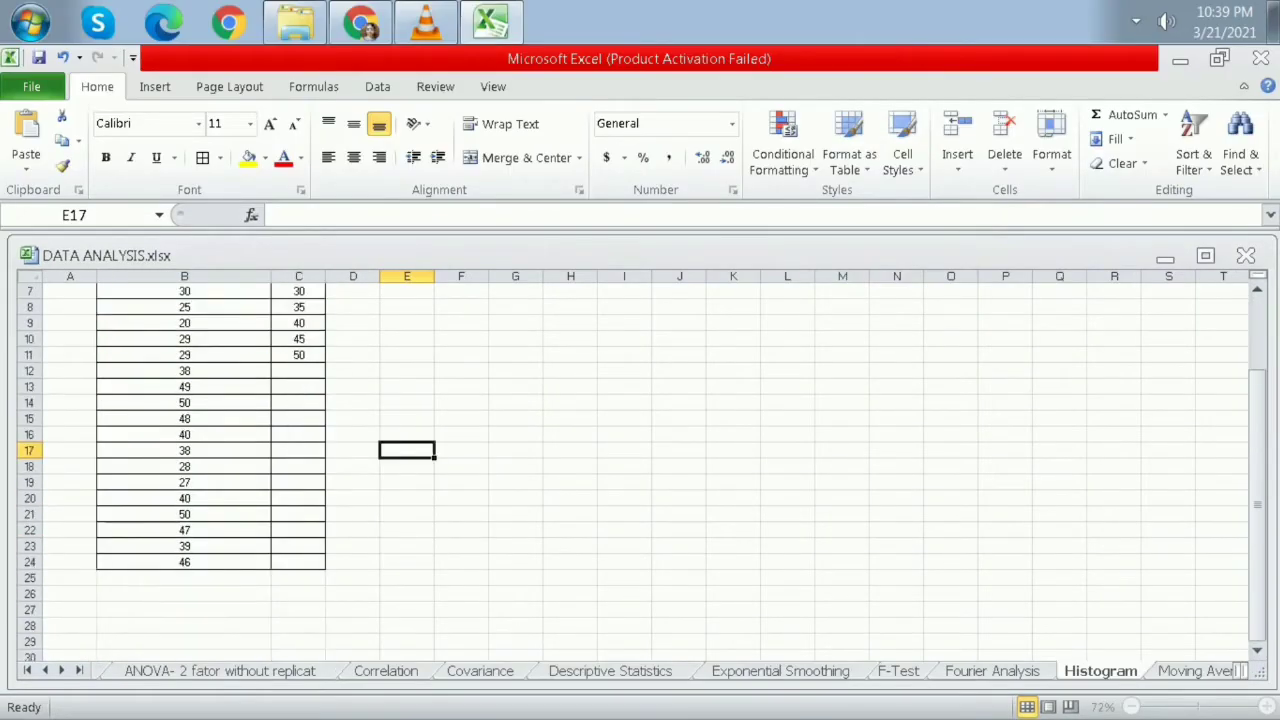
scroll(640, 460, "up", 1)
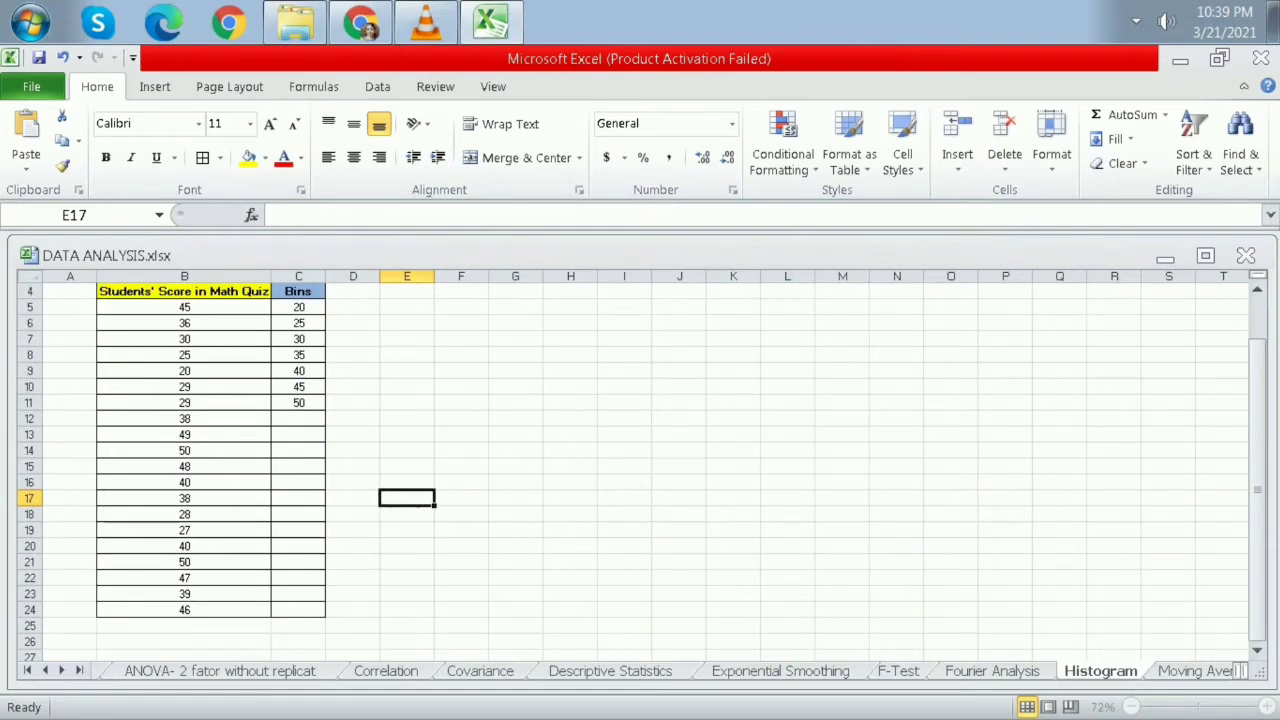
scroll(640, 460, "up", 1)
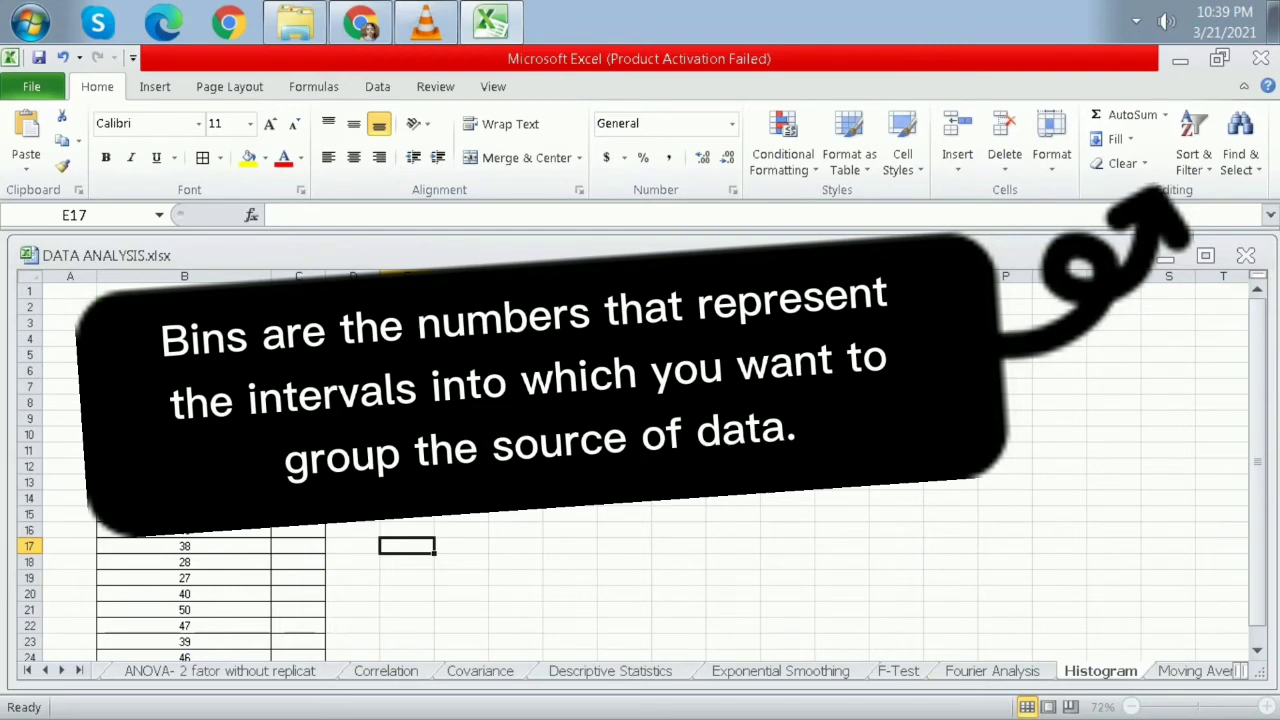
scroll(640, 460, "down", 1)
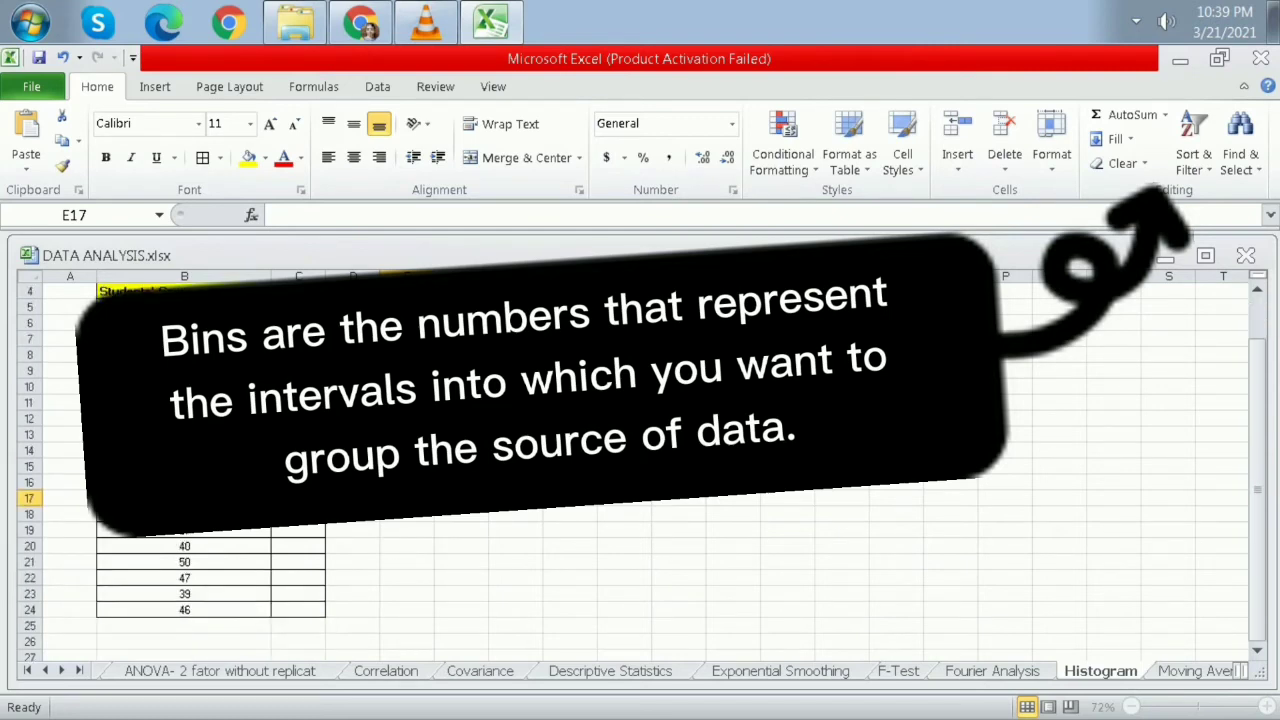
scroll(640, 460, "up", 1)
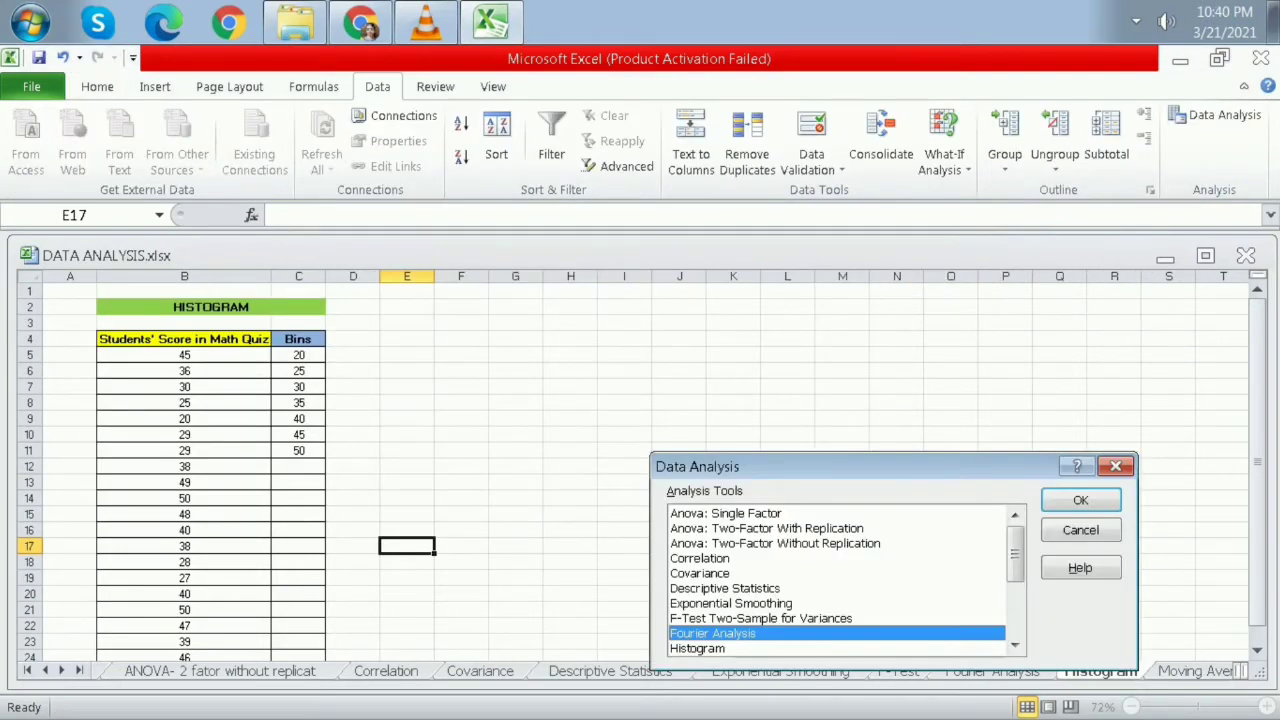
Open the Histogram tool and set the input range to $B$4:$B$24 and the bin range to $C$4:$C$11.
left_click_drag(1015, 554, 1015, 585)
left_click(800, 573)
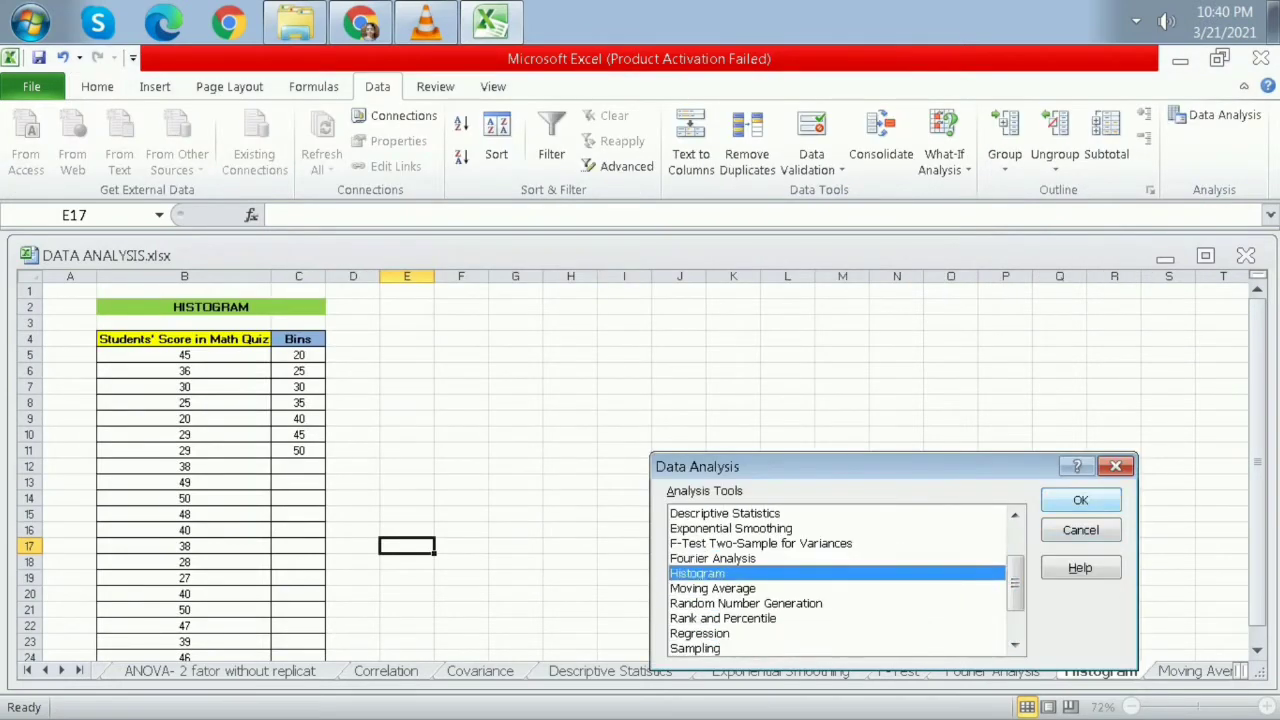
left_click(1081, 500)
left_click_drag(184, 339, 184, 628)
left_click(916, 478)
left_click_drag(298, 307, 298, 418)
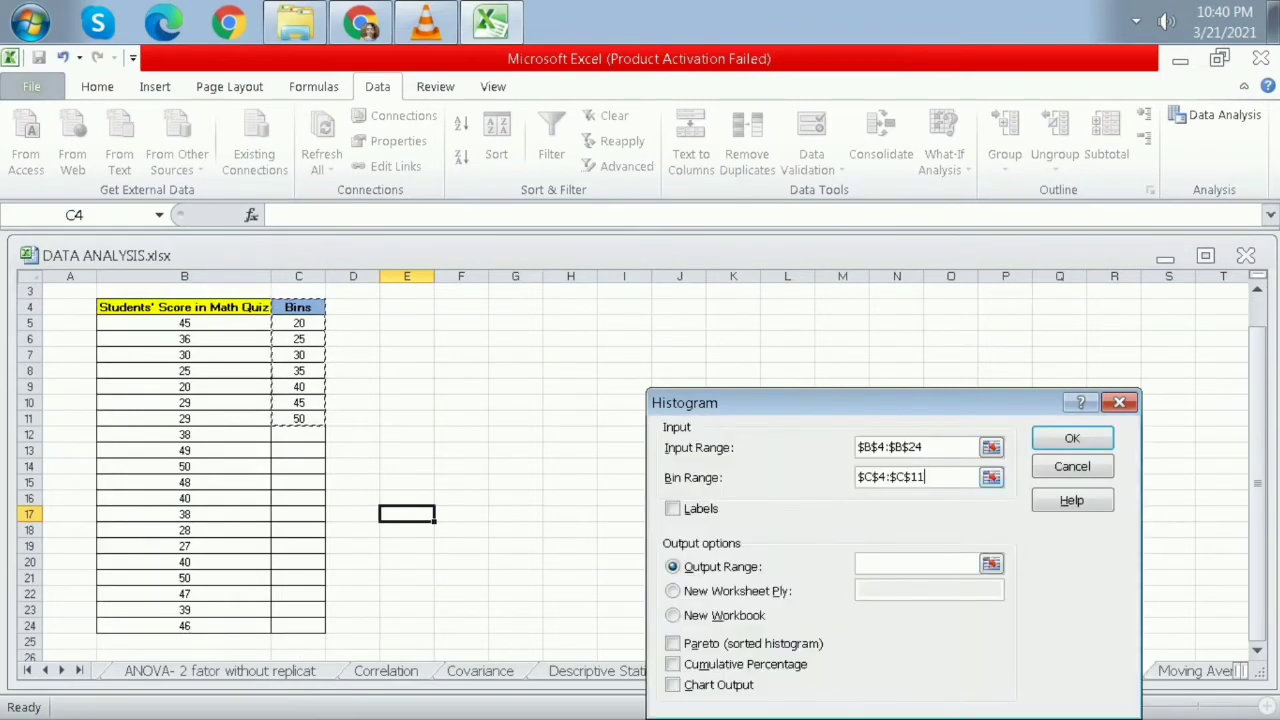
Generate the histogram with labels included, output at $E$5 and chart output, and reposition the chart.
left_click(673, 509)
left_click(916, 564)
left_click(407, 323)
left_click(673, 685)
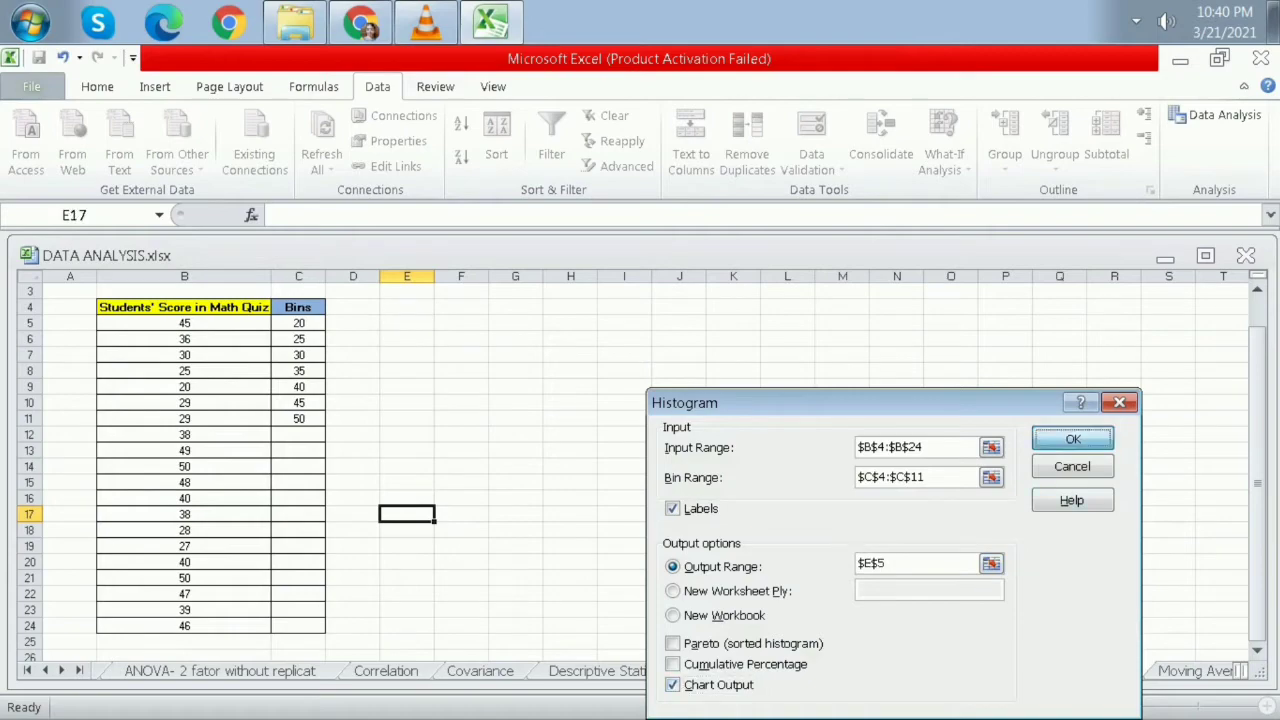
left_click(1073, 439)
left_click_drag(1128, 488, 996, 484)
left_click(516, 532)
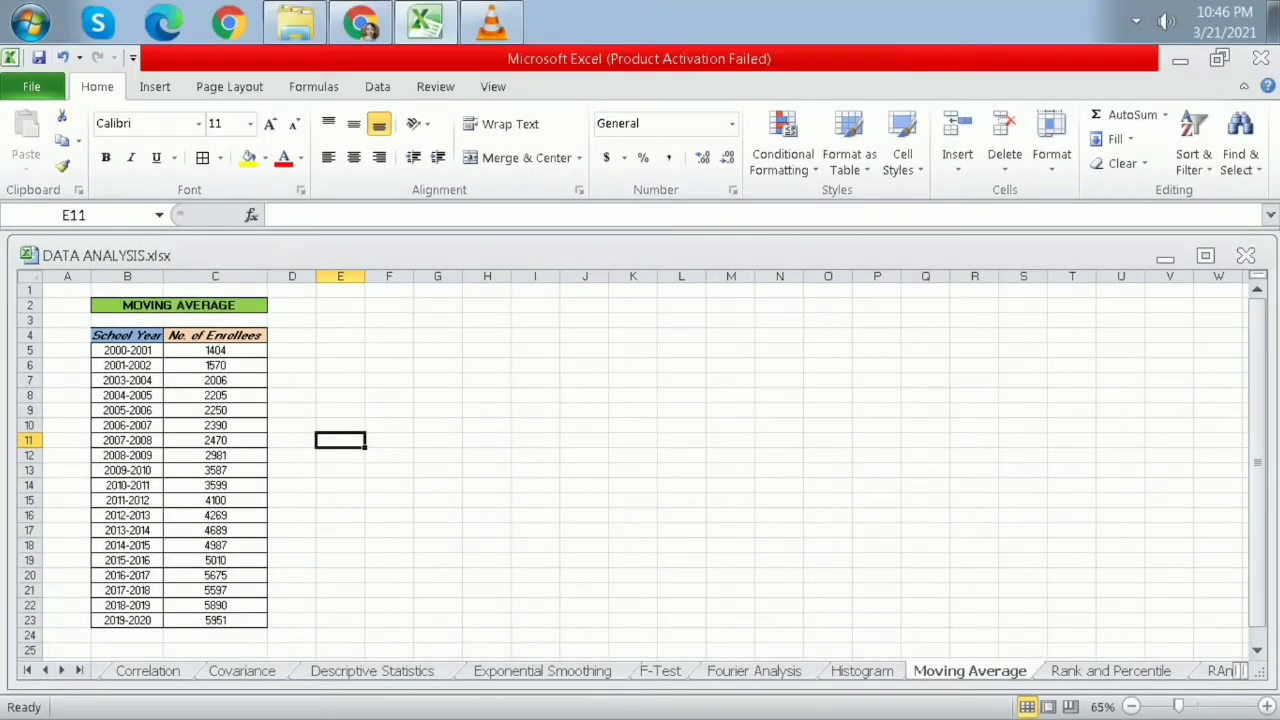
Open the Moving Average tool for the enrollment data on the Moving Average sheet.
scroll(640, 460, "down", 1)
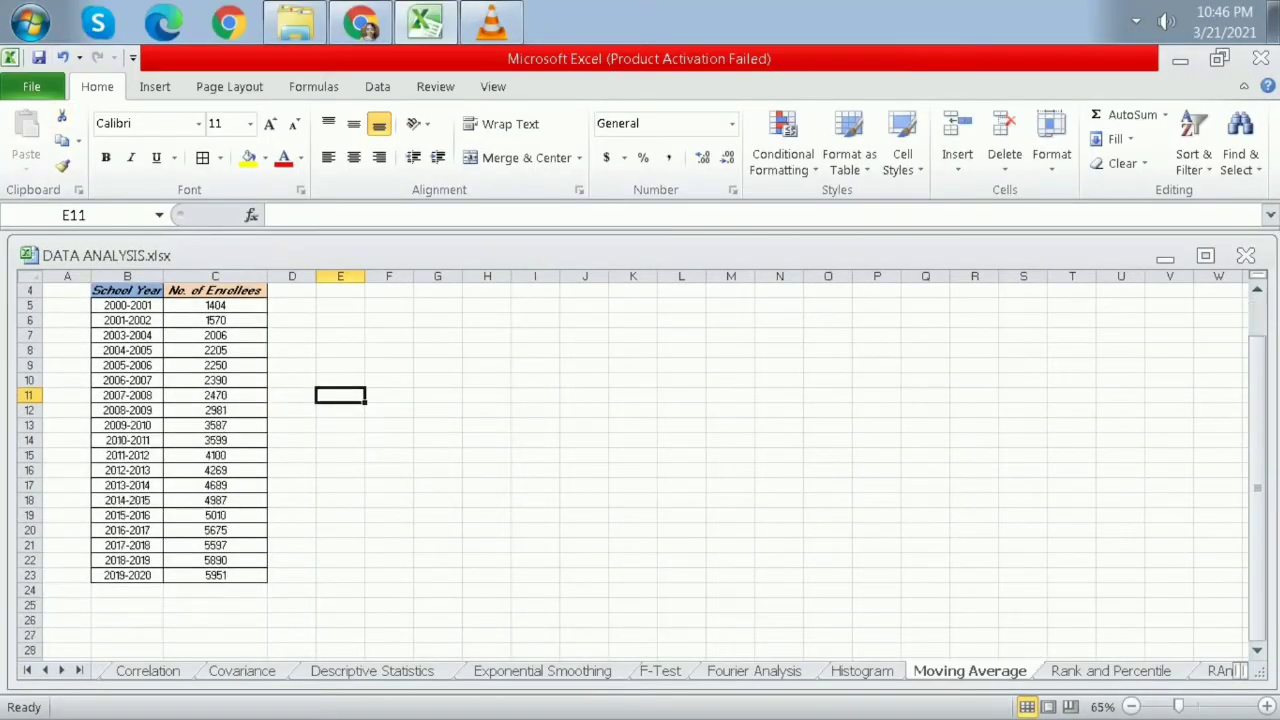
scroll(640, 460, "up", 1)
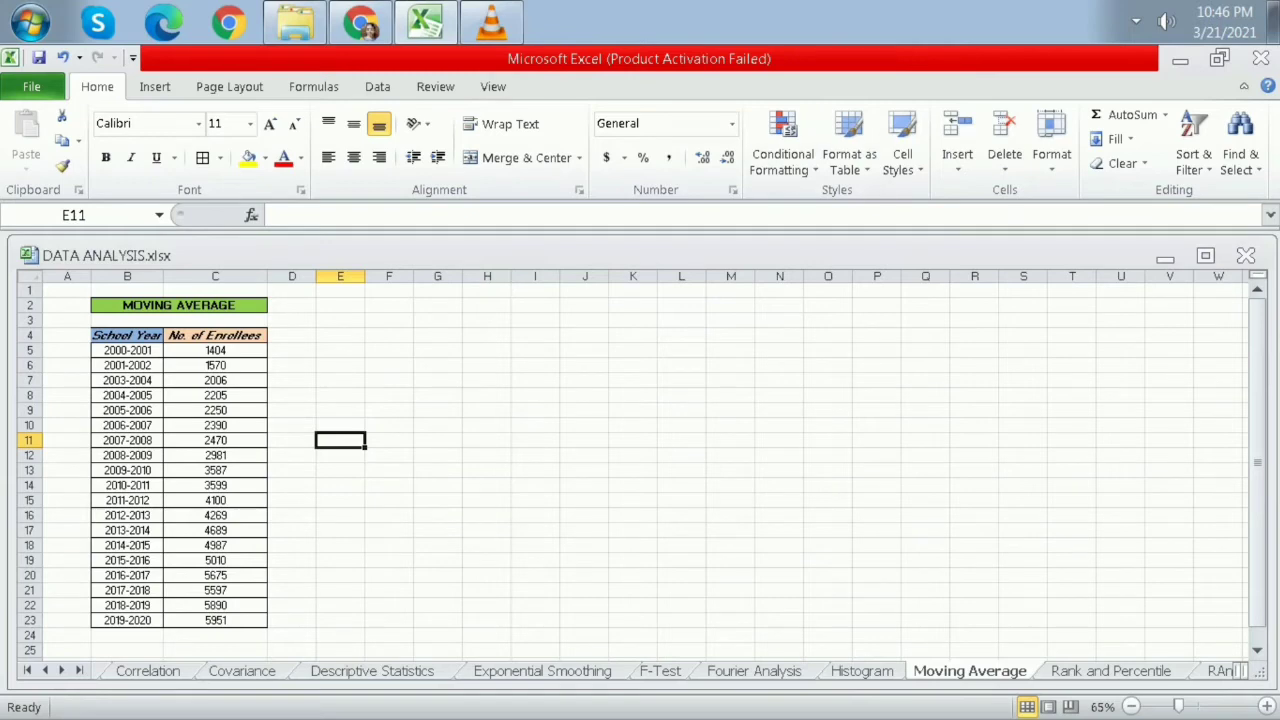
left_click(377, 86)
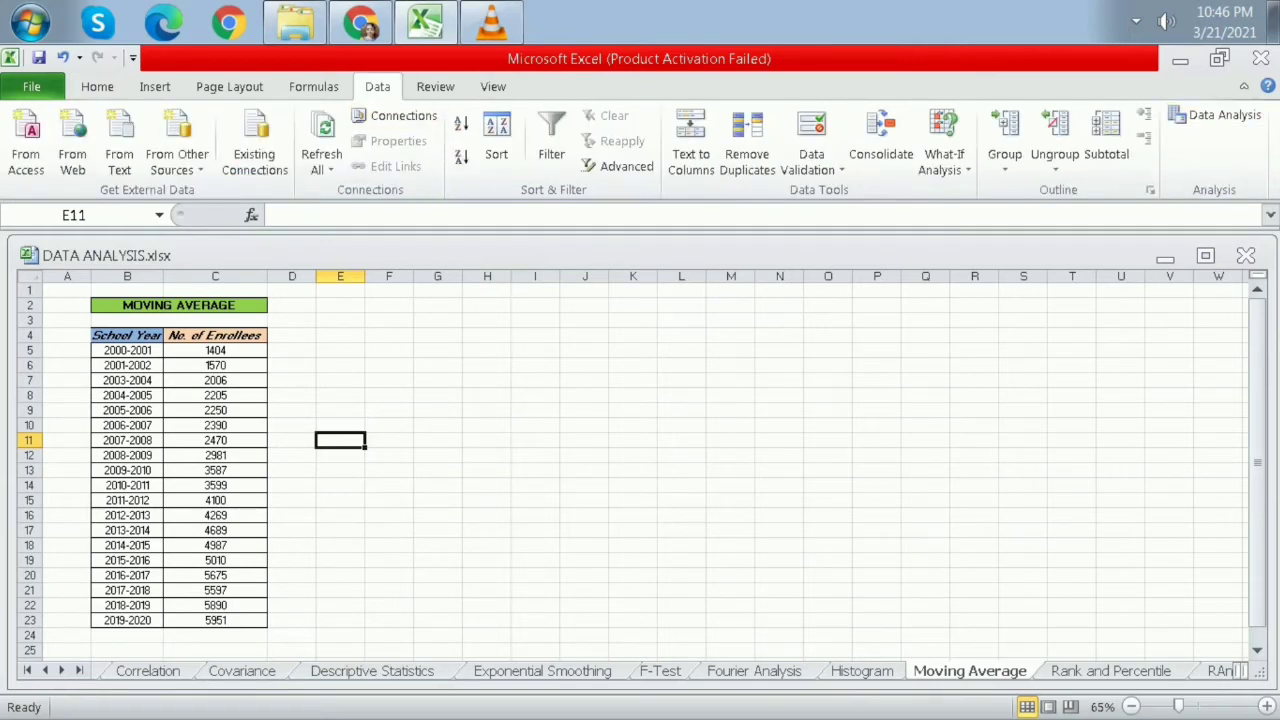
left_click(1214, 115)
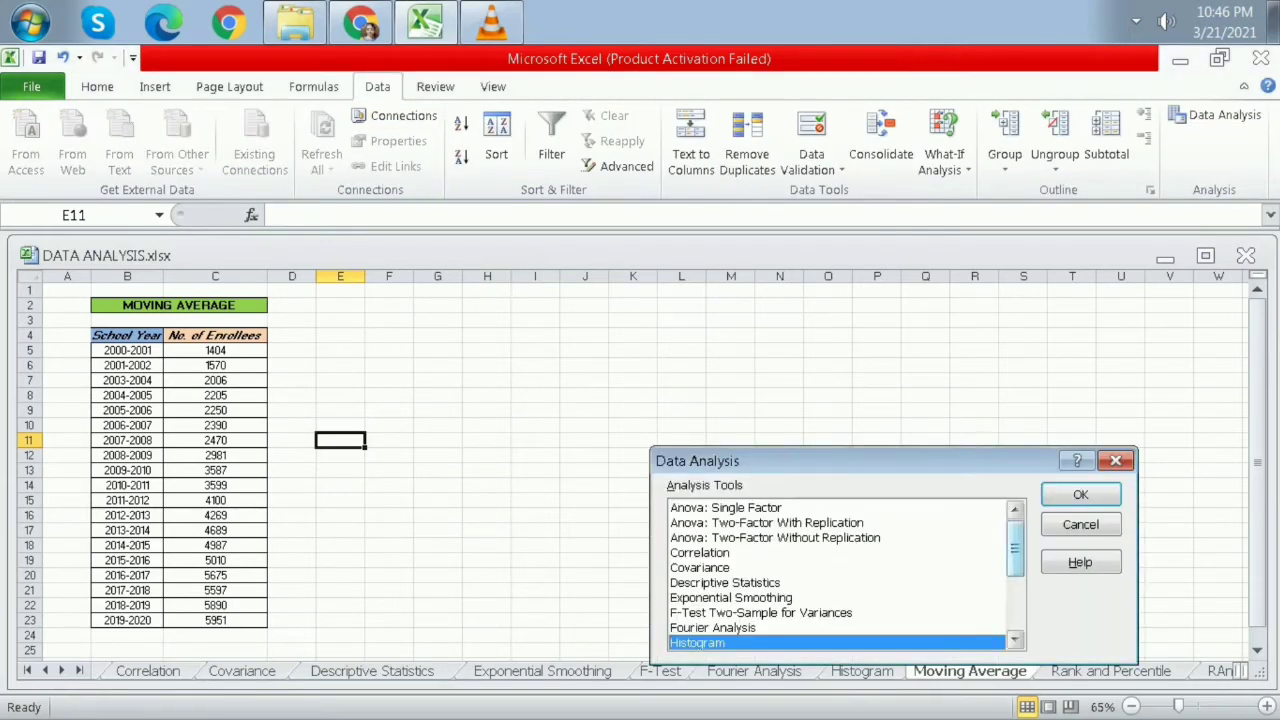
left_click_drag(1015, 548, 1015, 604)
left_click(714, 523)
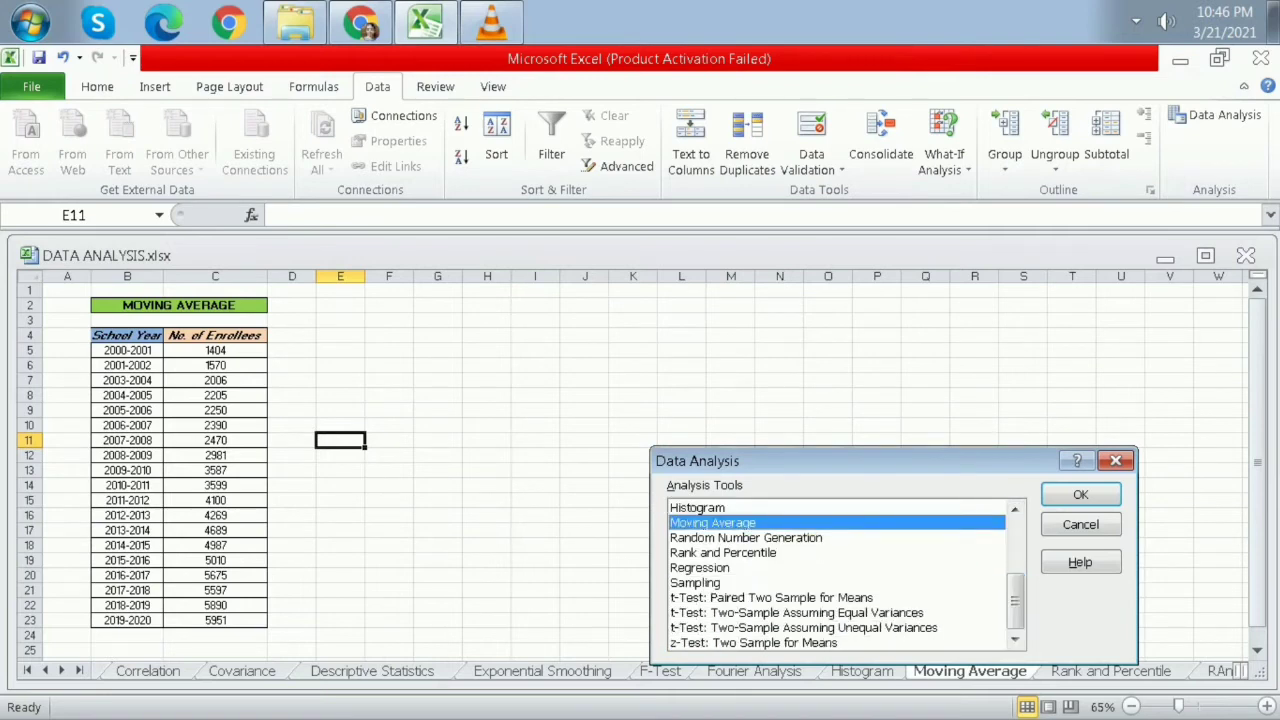
left_click(1080, 494)
Set the moving average input to $C$4:$C$23 with labels in the first row, an interval of 5 and output at $E$3.
left_click_drag(215, 335, 262, 622)
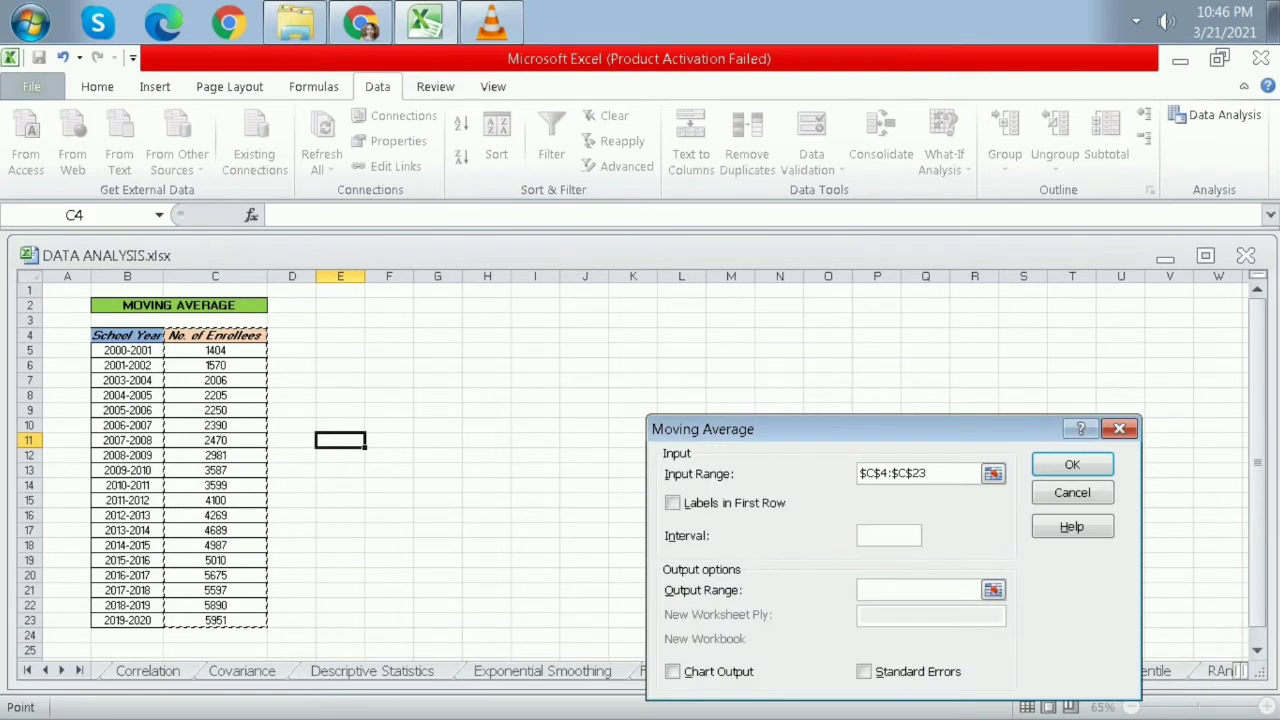
left_click(673, 503)
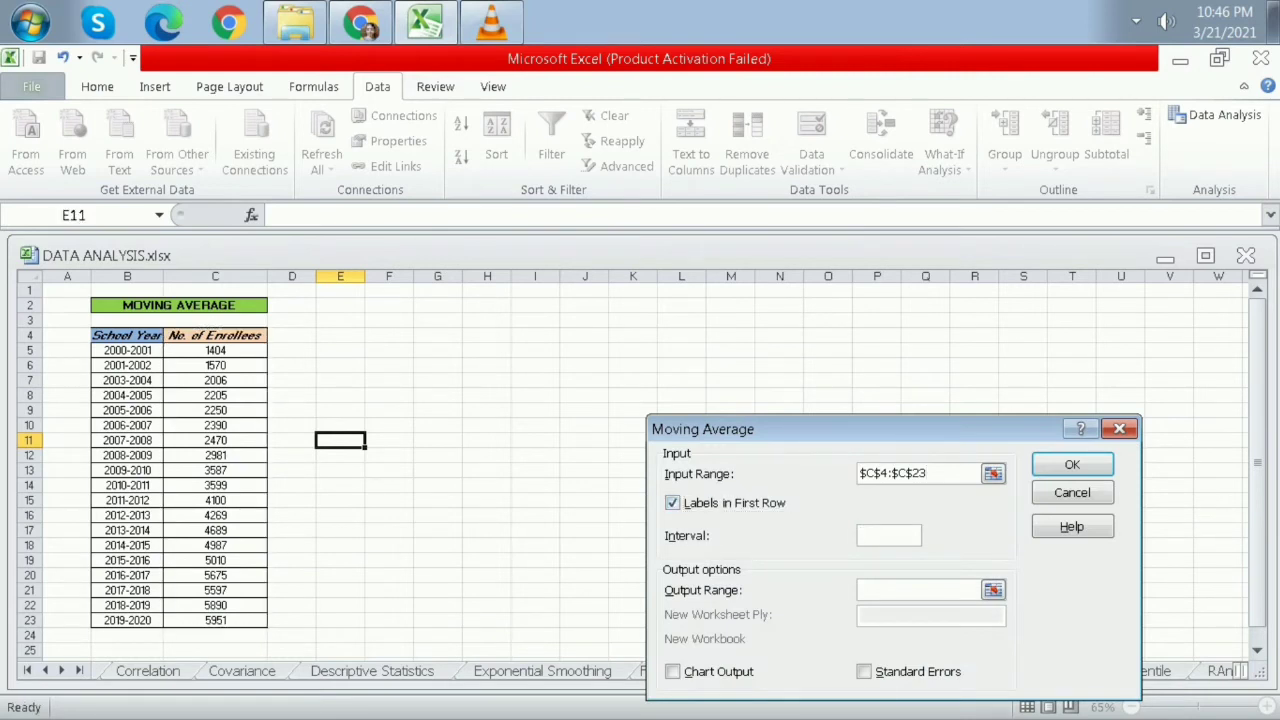
type("5")
double_click(864, 535)
left_click(918, 590)
left_click(918, 590)
left_click(340, 320)
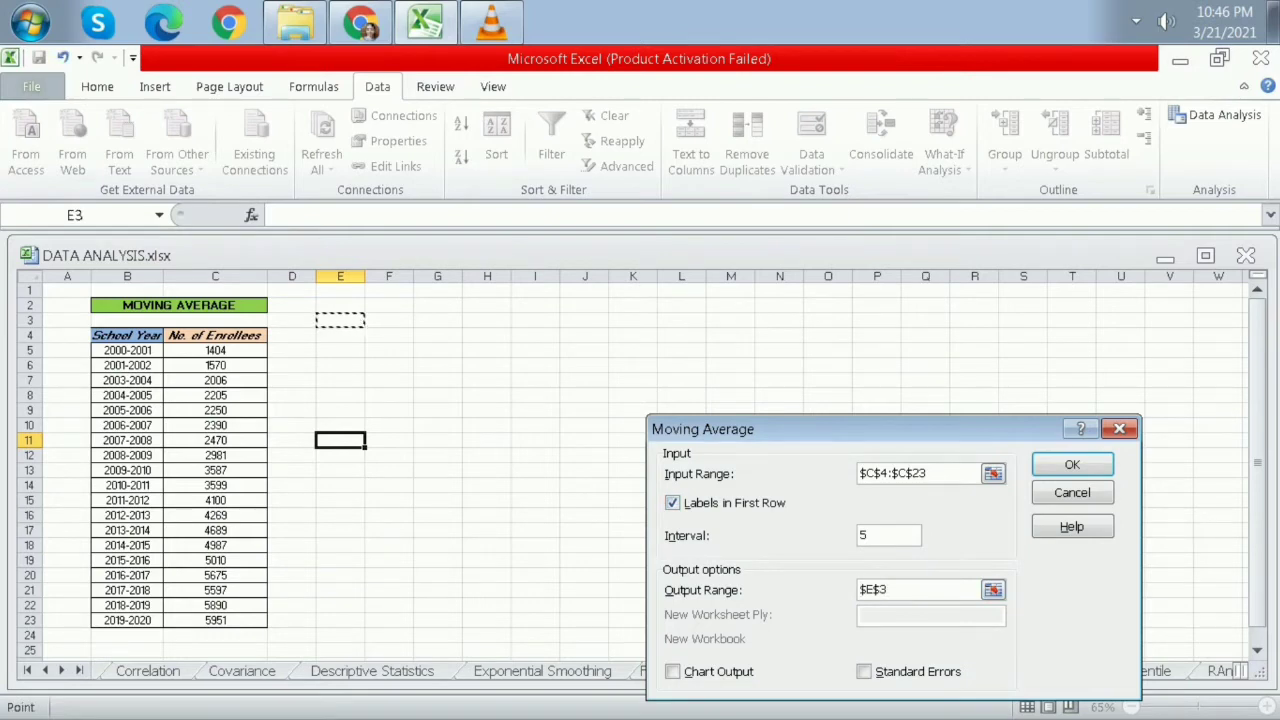
Run the moving average with chart output and standard errors, and move the chart up and closer to the output columns.
left_click(673, 672)
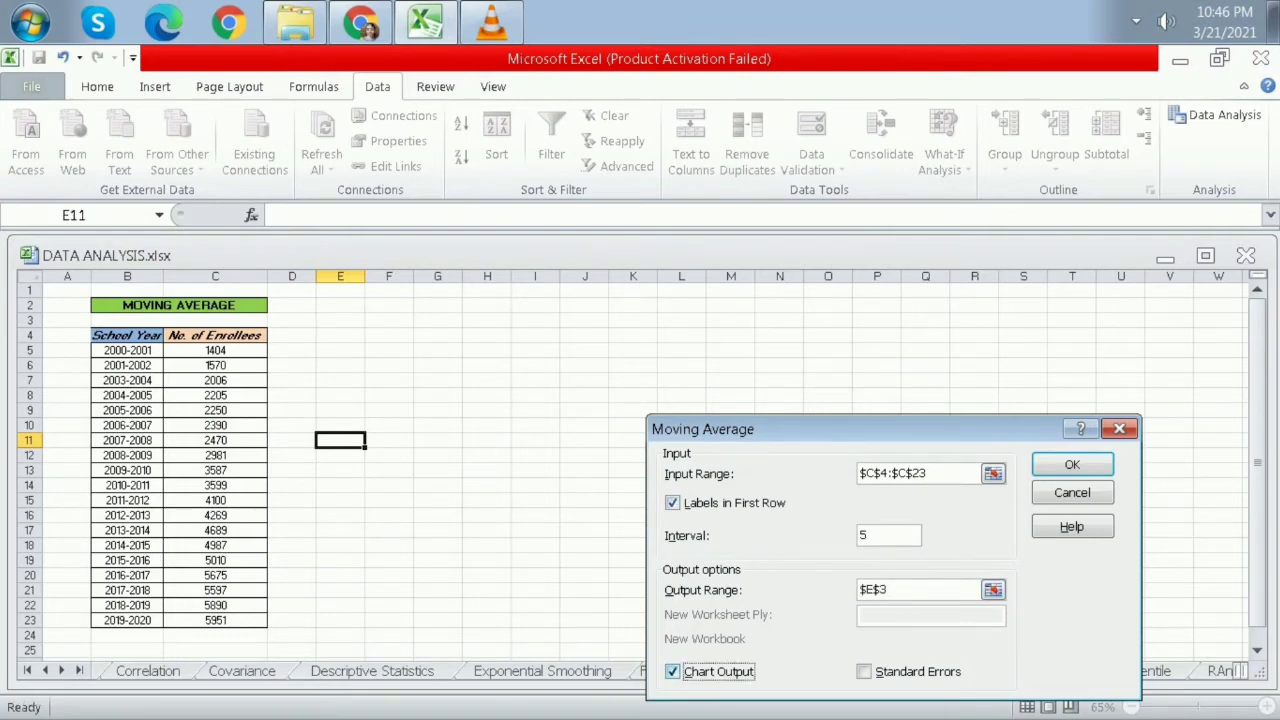
left_click(864, 672)
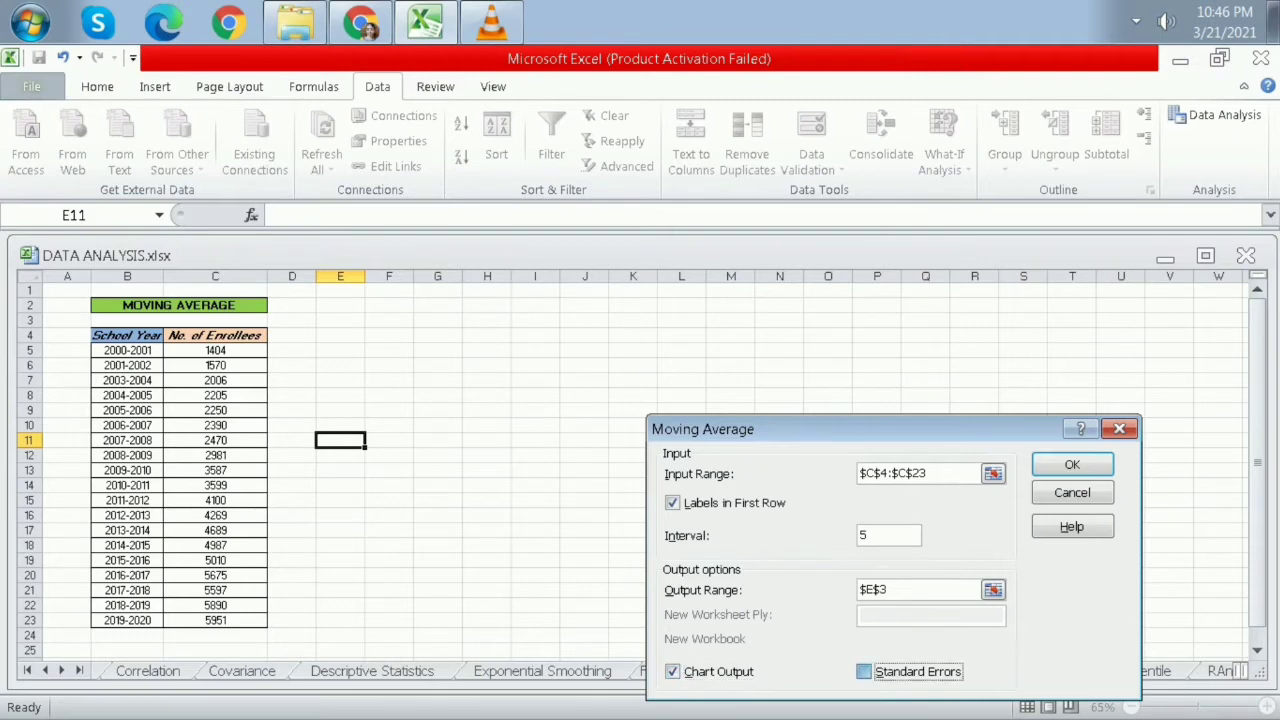
left_click(1072, 464)
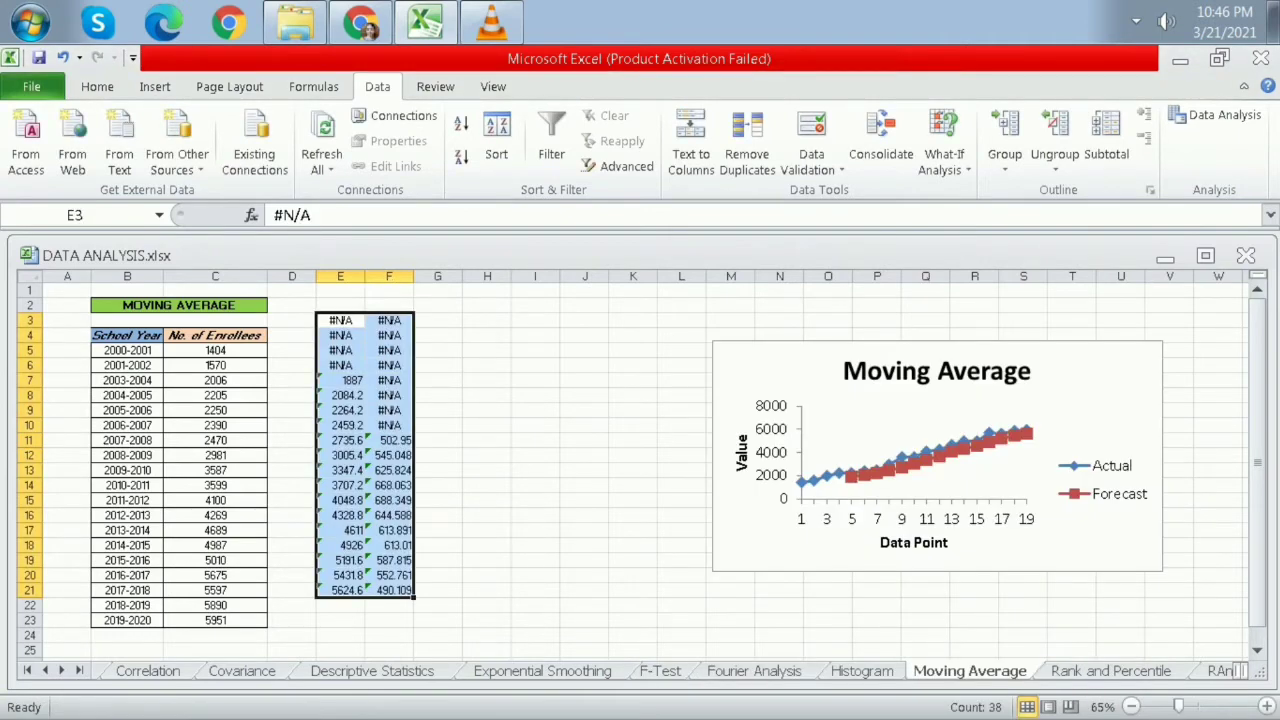
left_click_drag(850, 393, 671, 335)
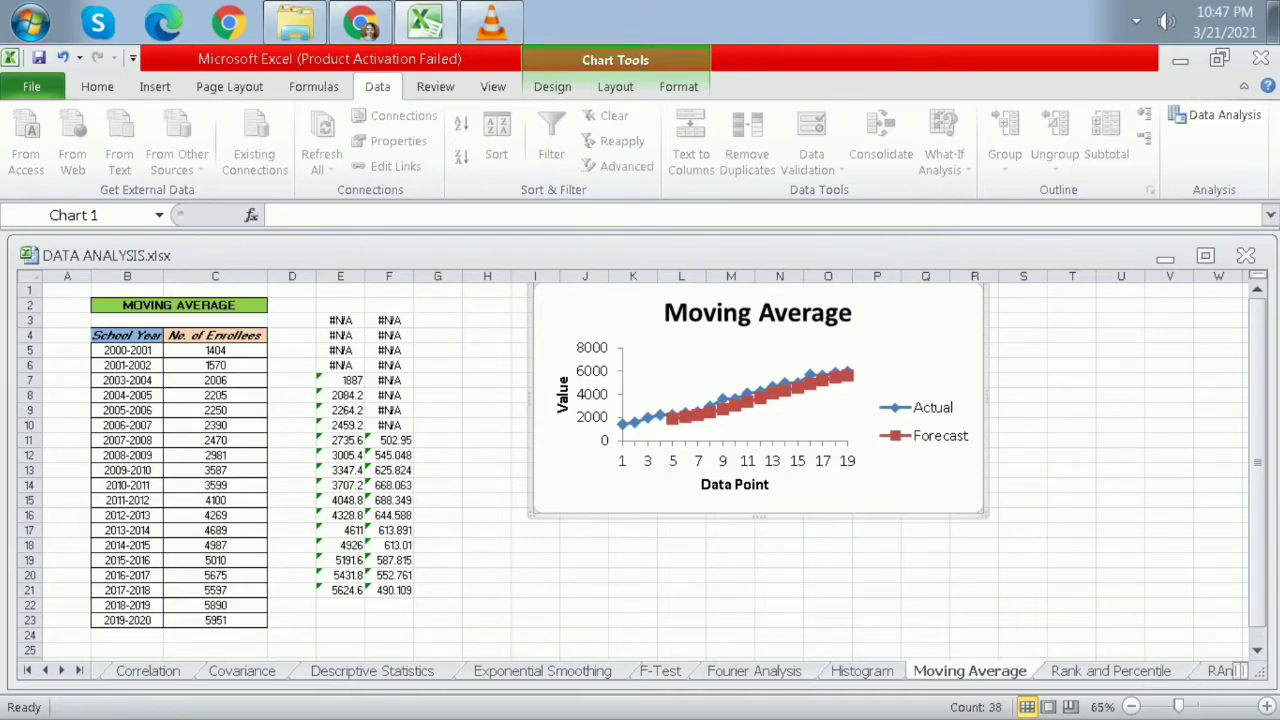
mouse_move(849, 377)
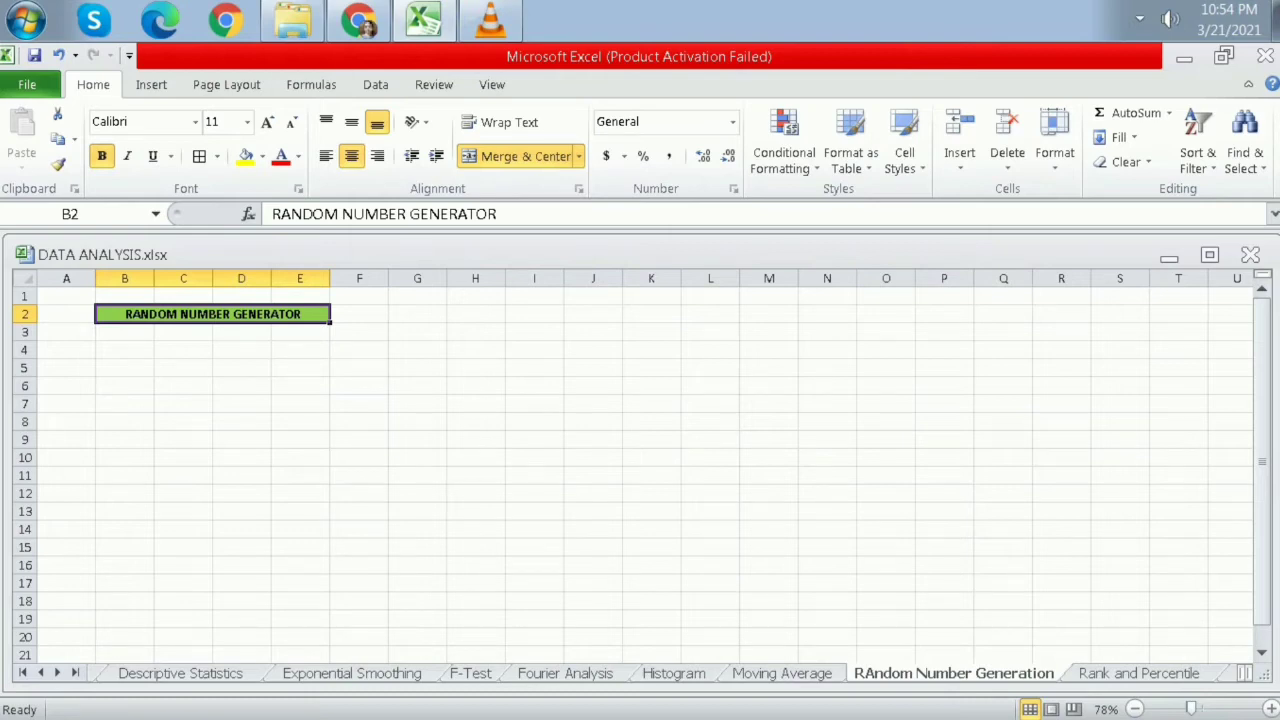
Open the Random Number Generation tool on the random number sheet.
left_click(376, 85)
left_click(1219, 113)
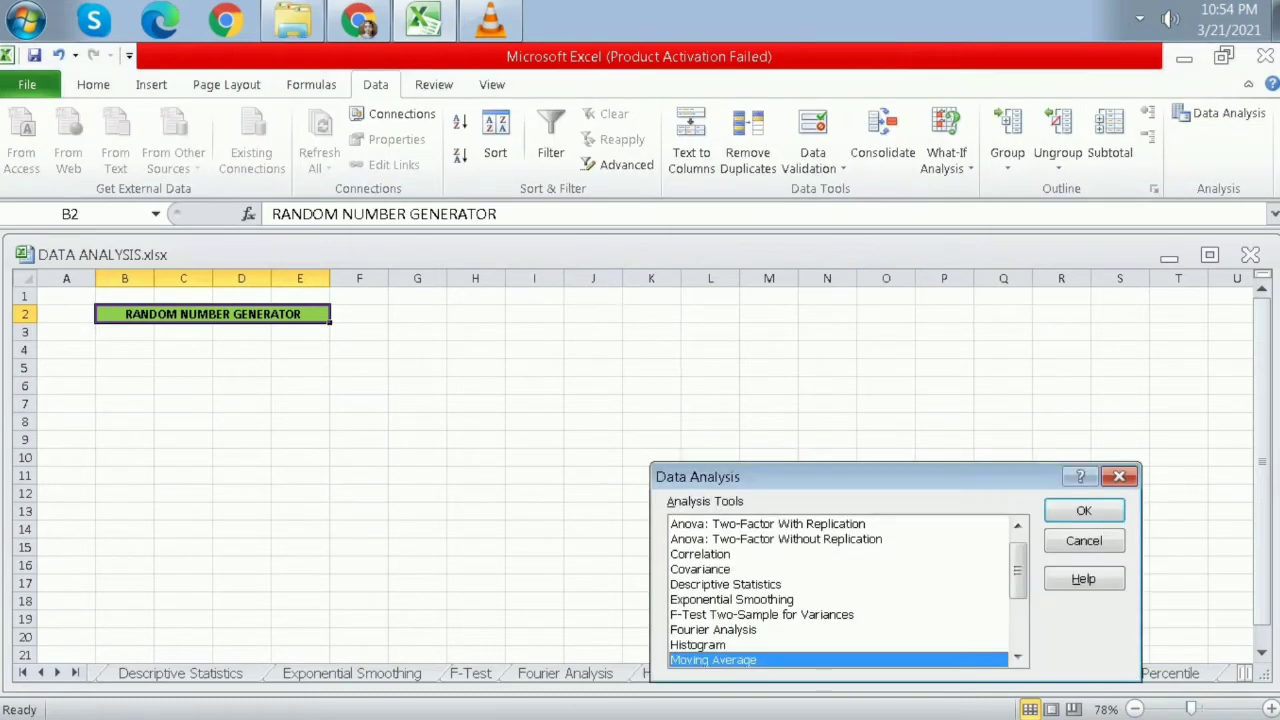
scroll(840, 590, "down", 2)
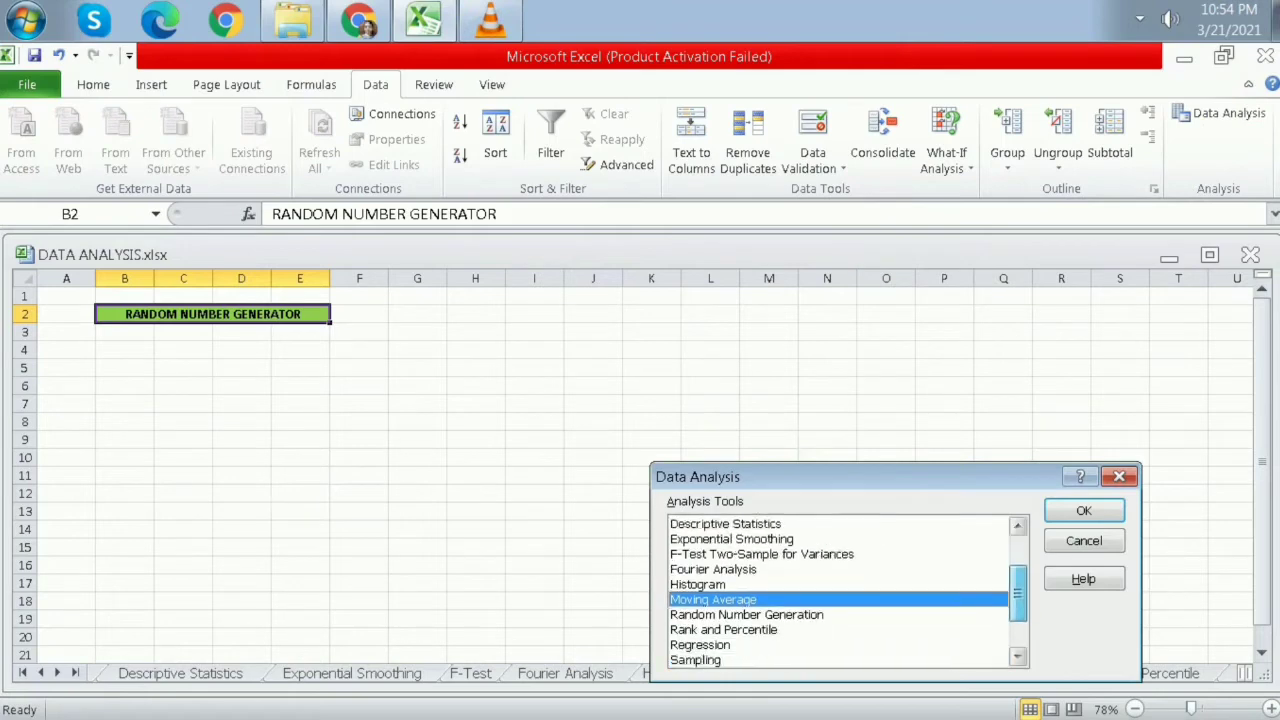
left_click_drag(1018, 593, 1018, 618)
left_click(747, 554)
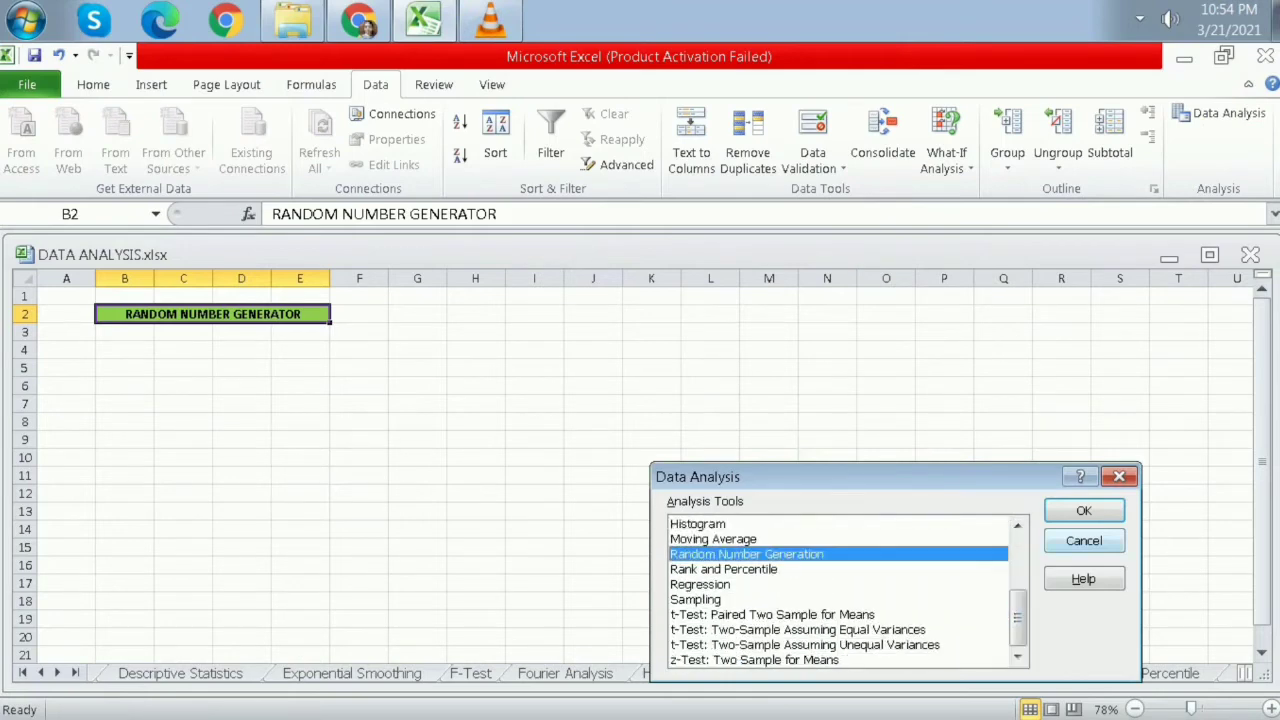
key("Return")
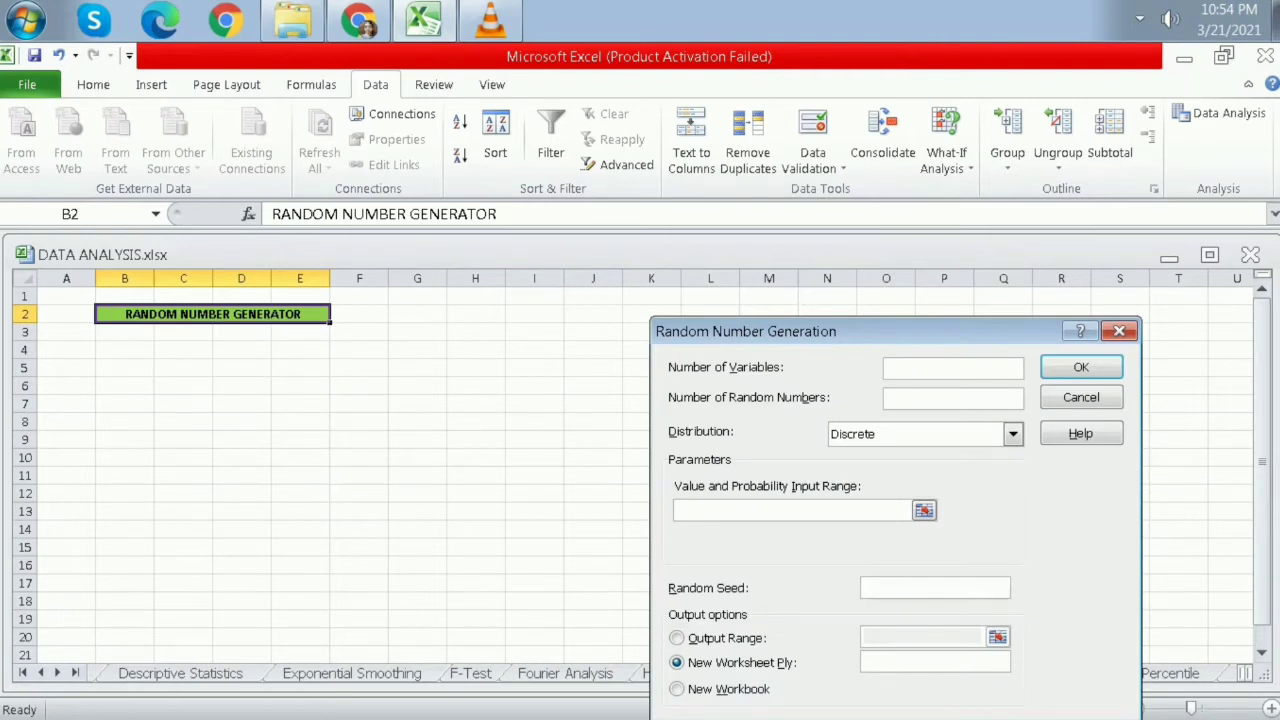
Set 20 variables and 5 random numbers with a Uniform distribution.
type("20")
key("Tab")
type("5")
left_click(1013, 434)
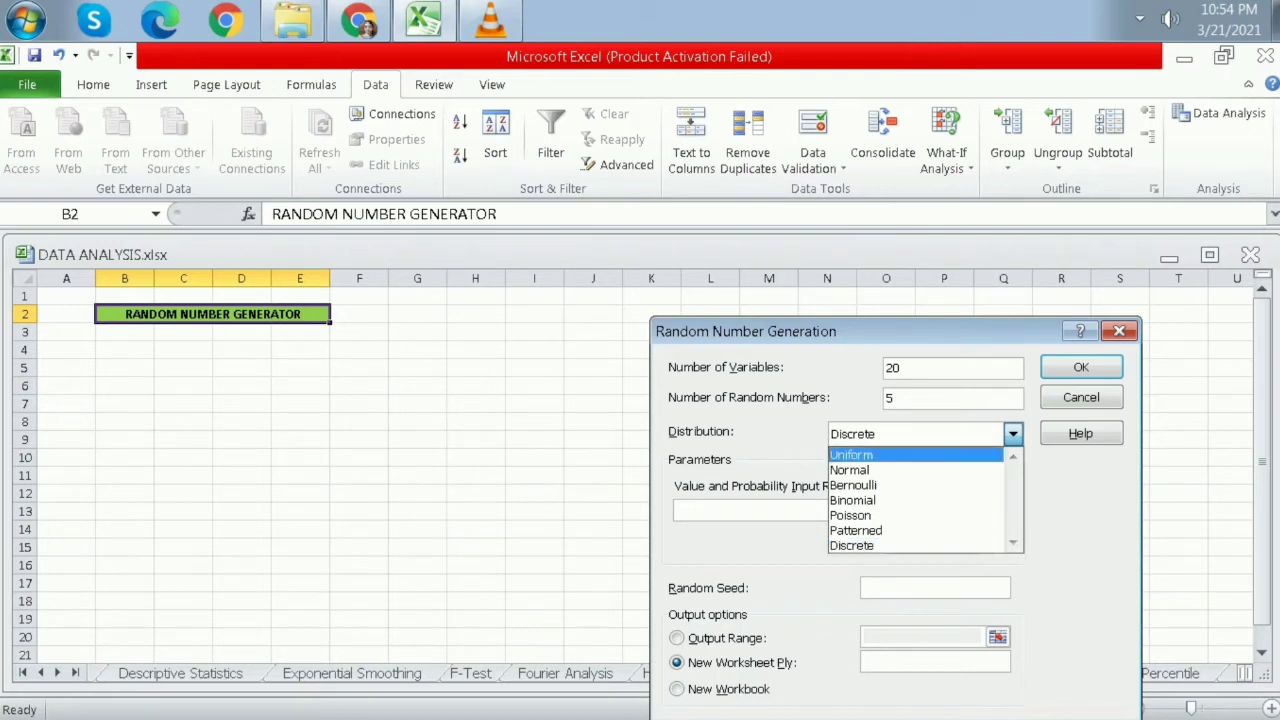
key("Return")
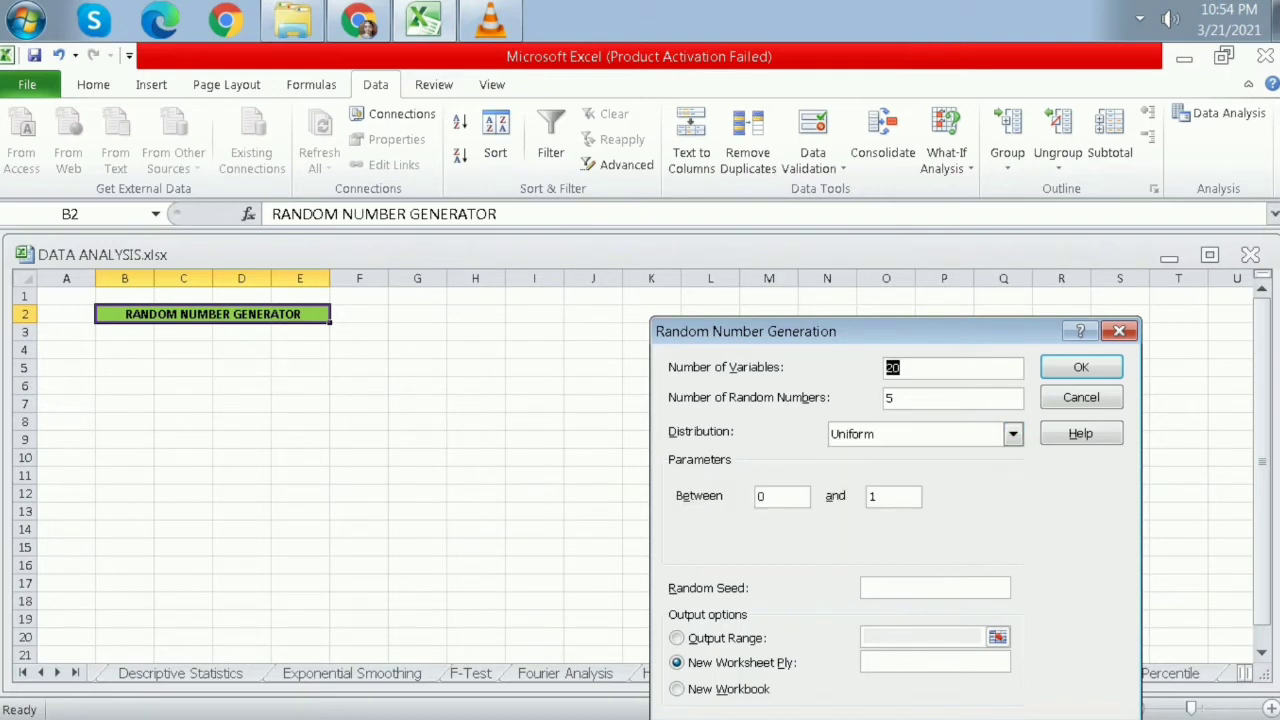
Set the uniform range between 0 and 1000 with output at $B$4, and generate the random numbers.
left_click(903, 368)
key("BackSpace")
type("1000")
left_click(677, 638)
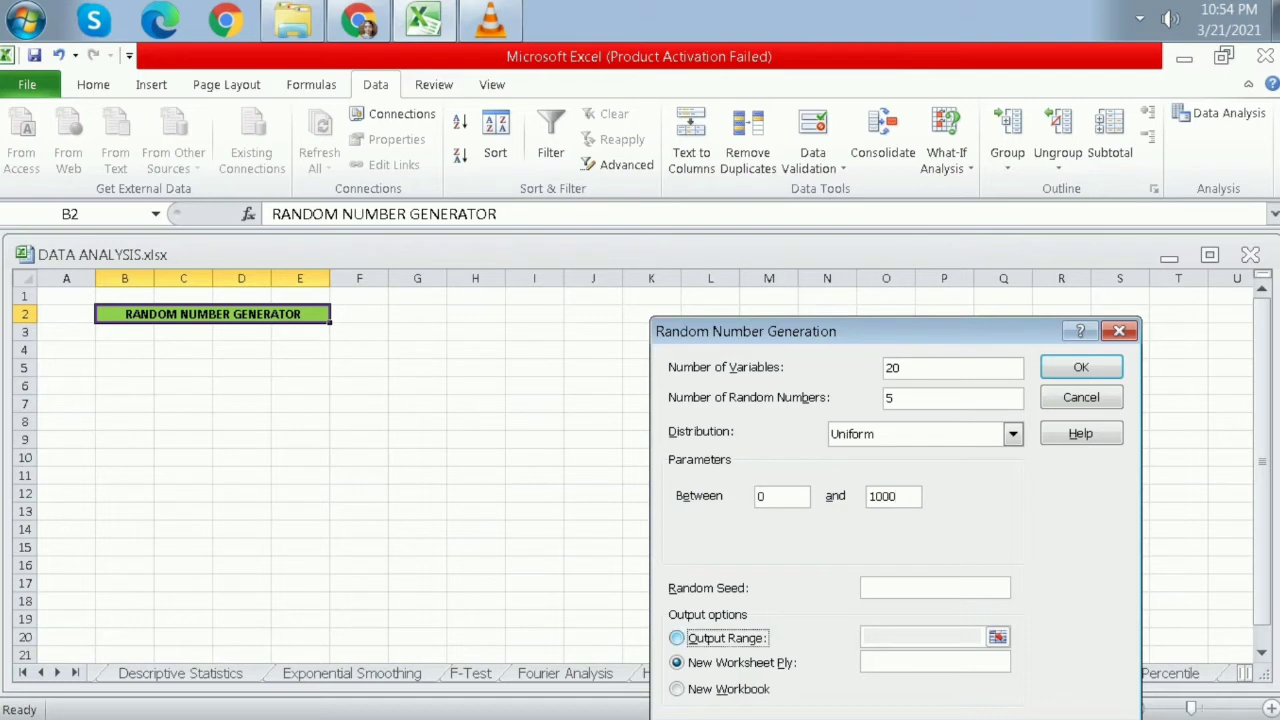
left_click(915, 637)
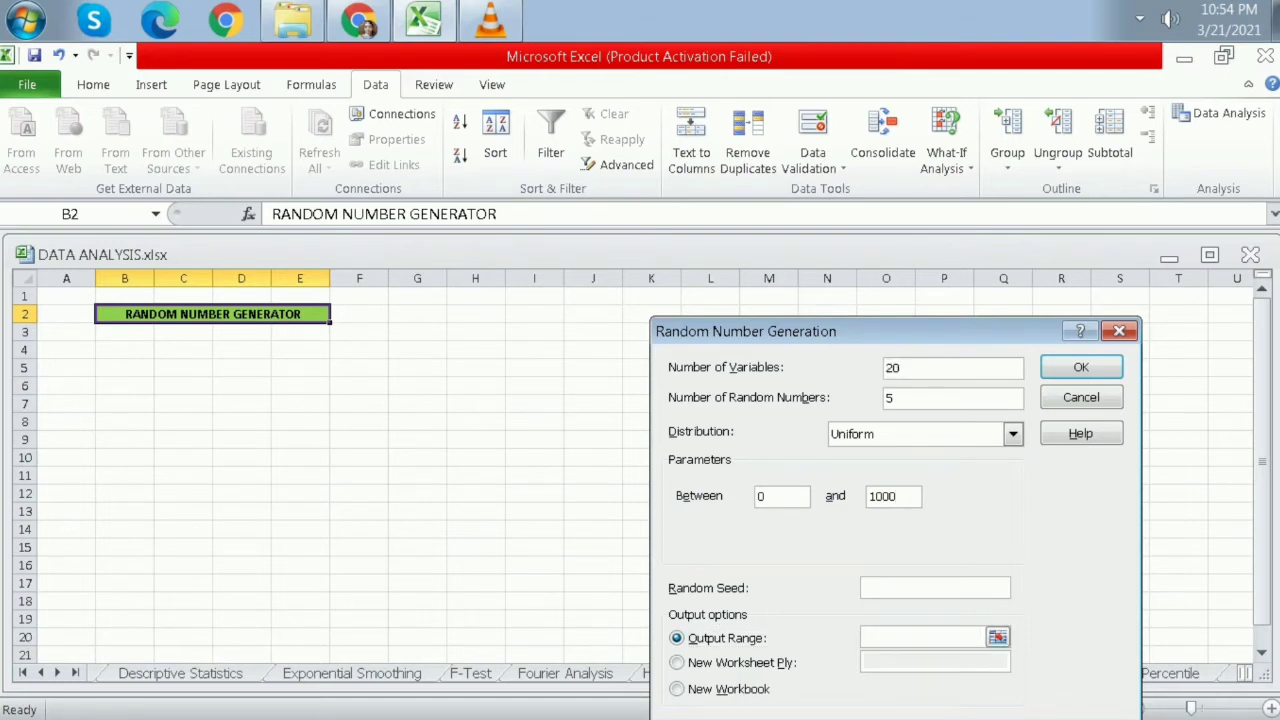
left_click(125, 350)
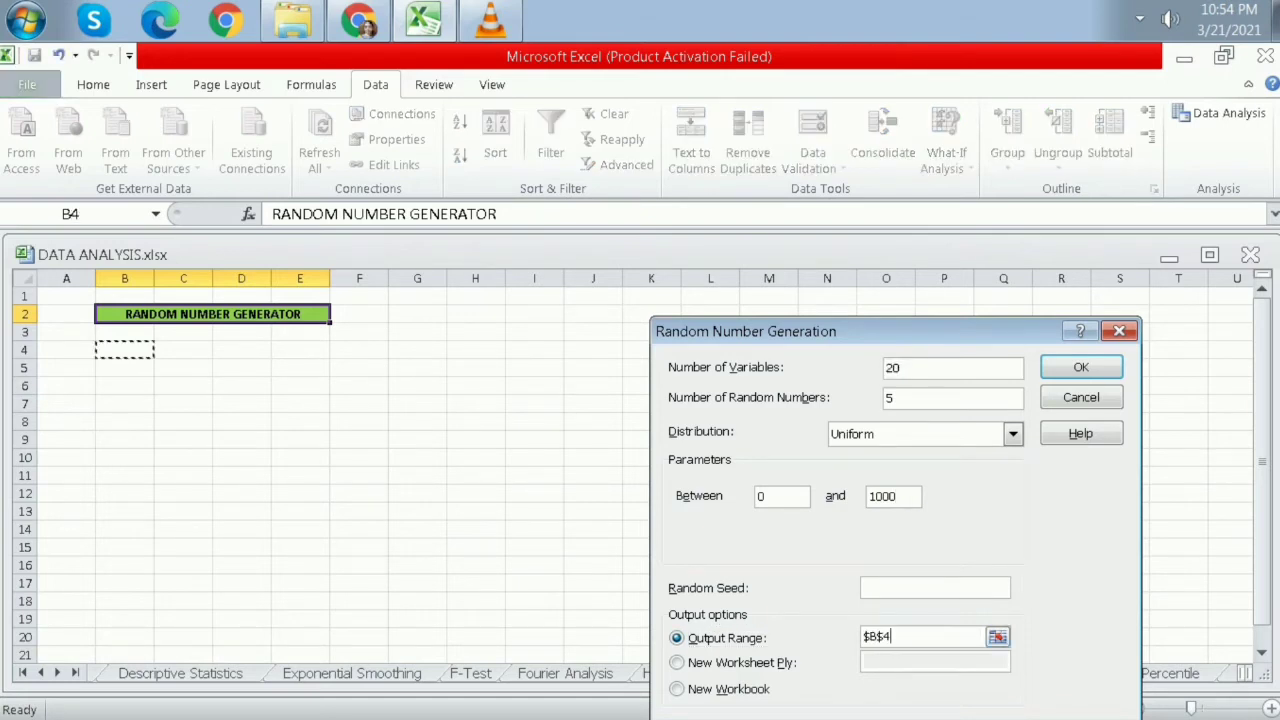
left_click(1081, 367)
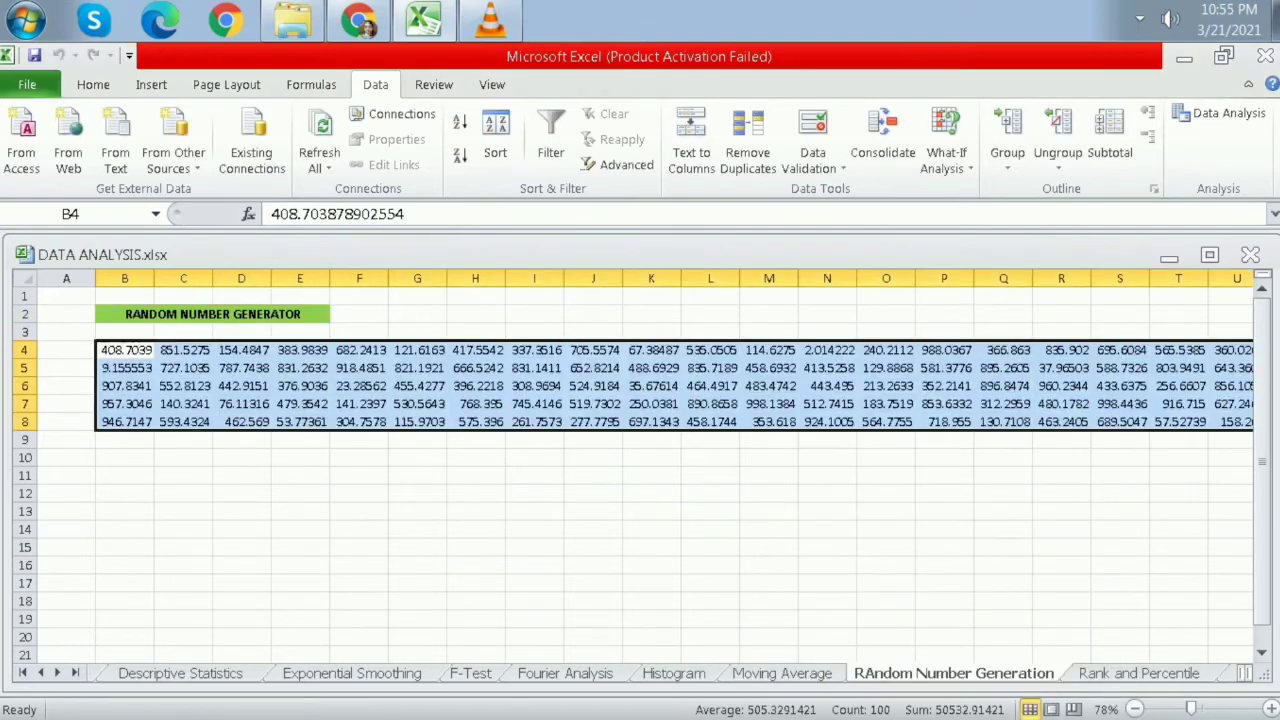
left_click(1178, 709)
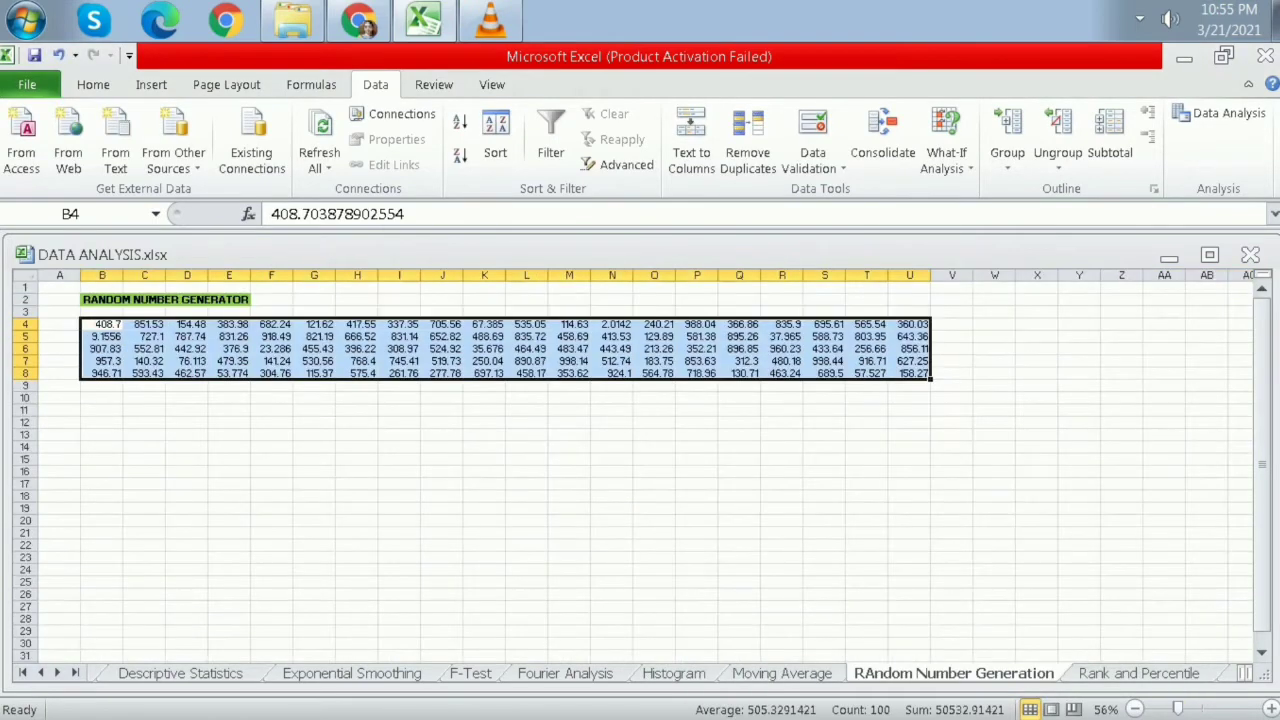
Reopen Random Number Generation and set 10 variables and 2 random numbers with a Normal distribution.
left_click(102, 410)
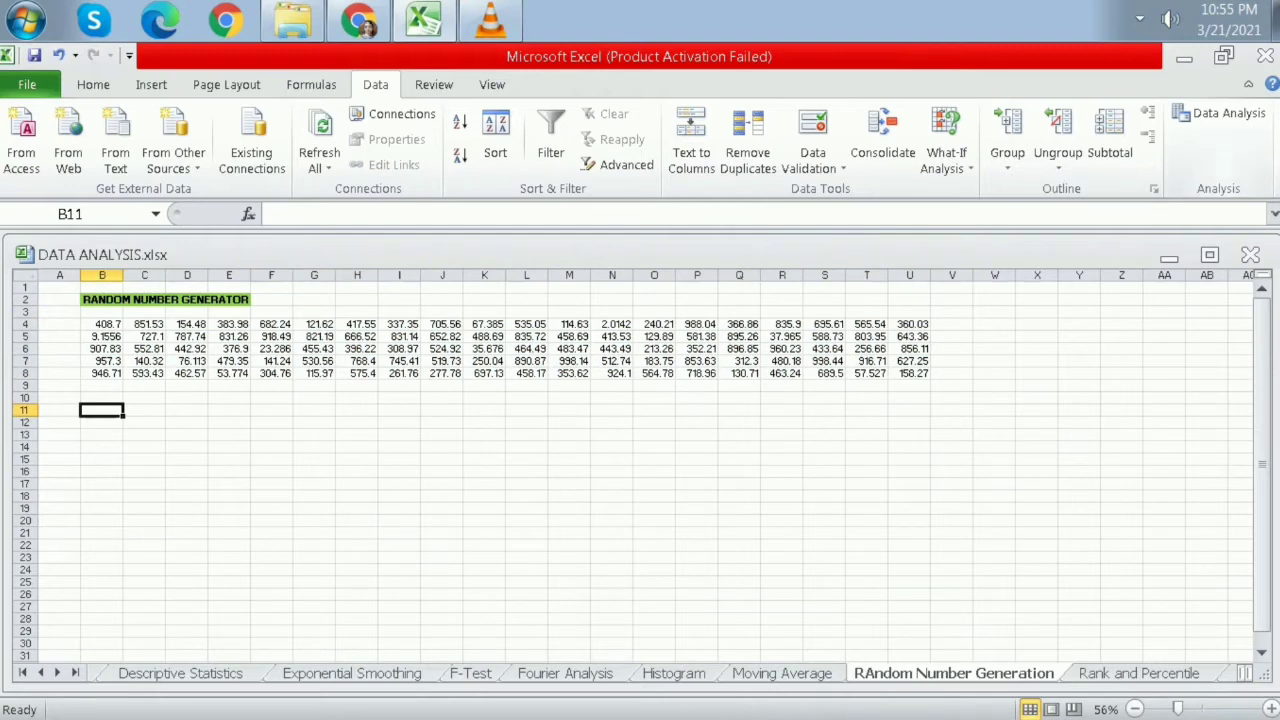
left_click(1220, 114)
left_click(1084, 460)
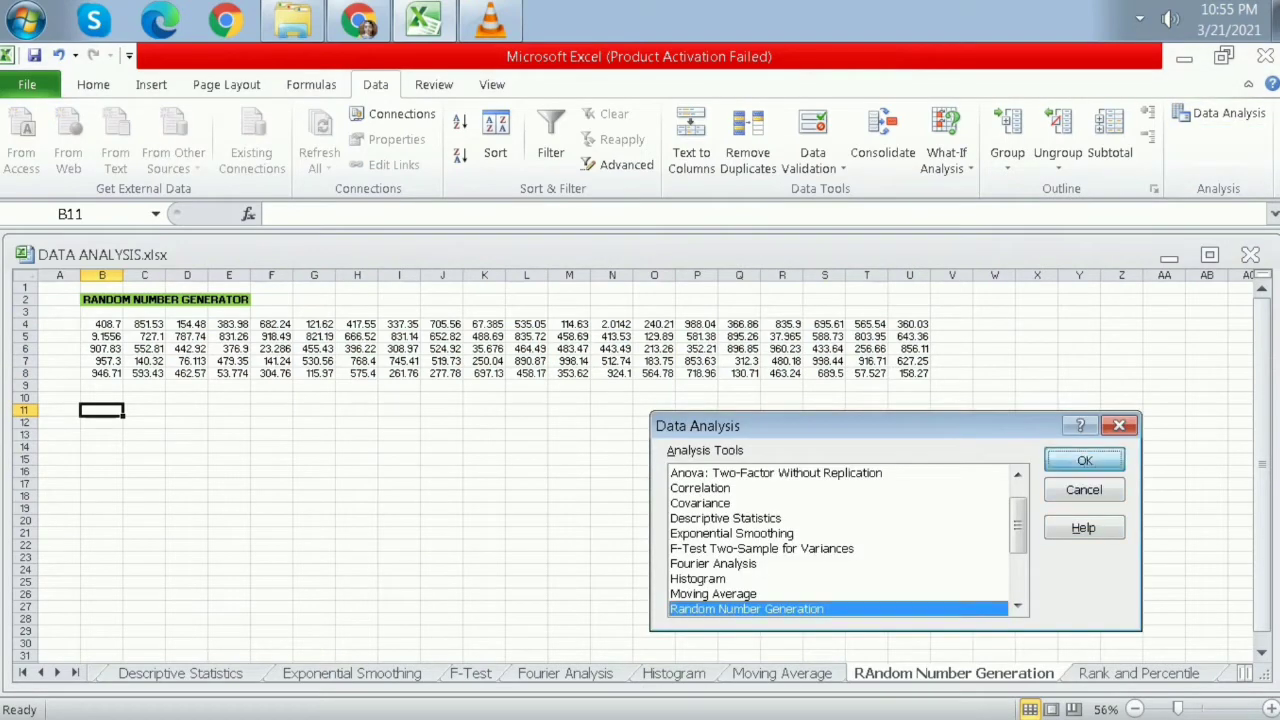
left_click(902, 368)
double_click(898, 368)
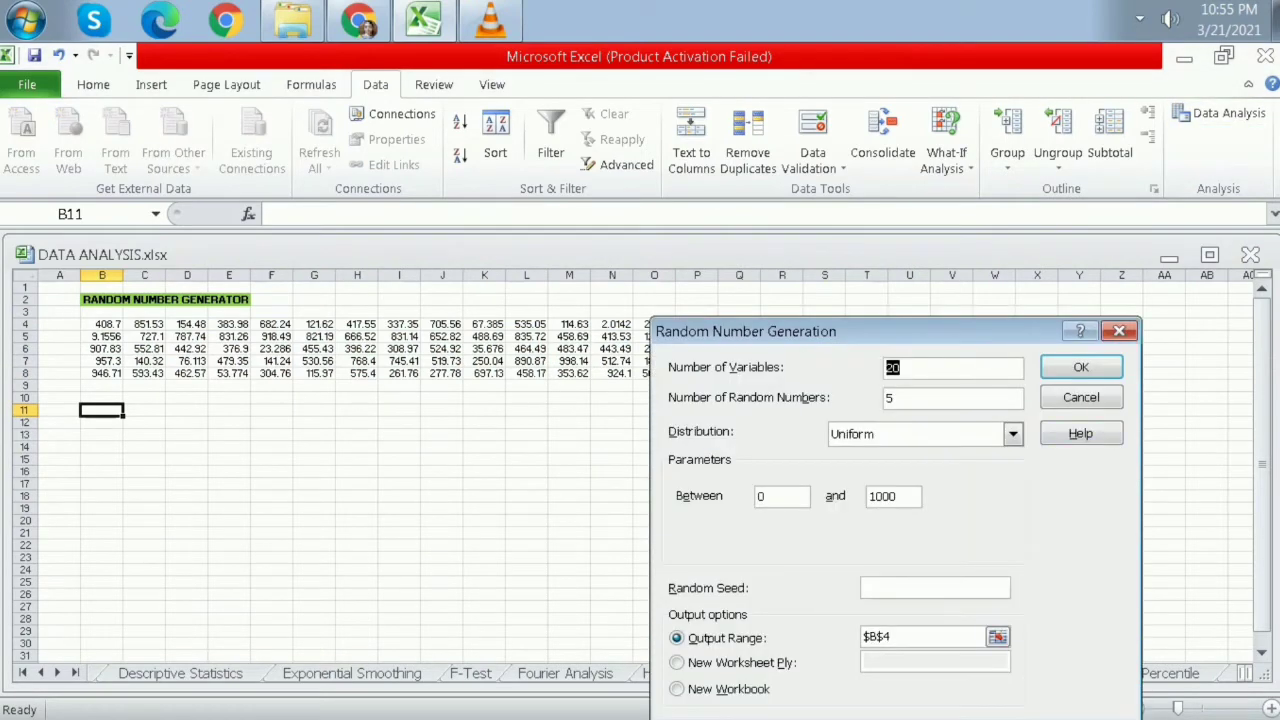
type("10")
key("Tab")
type("2")
left_click(1013, 434)
left_click(900, 470)
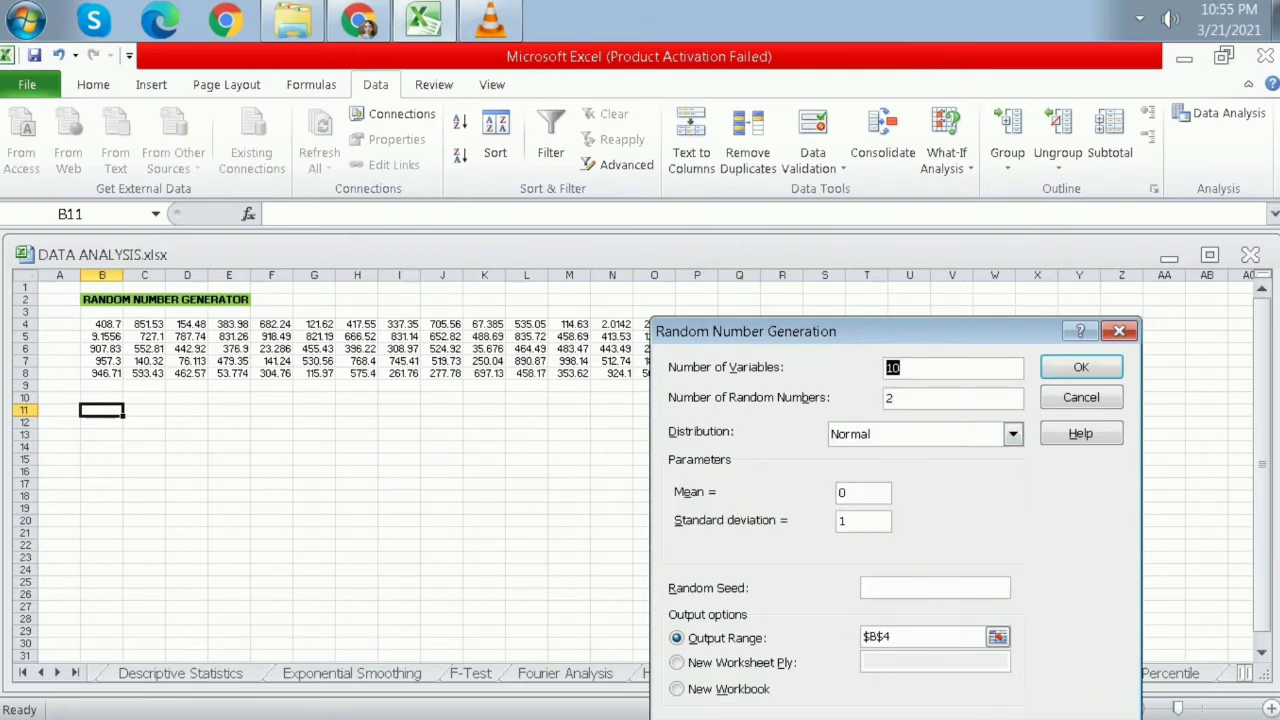
Set the normal distribution's mean to 100 and standard deviation to 15.
left_click(856, 493)
key("BackSpace")
type("100")
left_click(862, 521)
key("BackSpace")
type("15")
Change the output range to $B$11 and generate the normally distributed numbers.
left_click(922, 637)
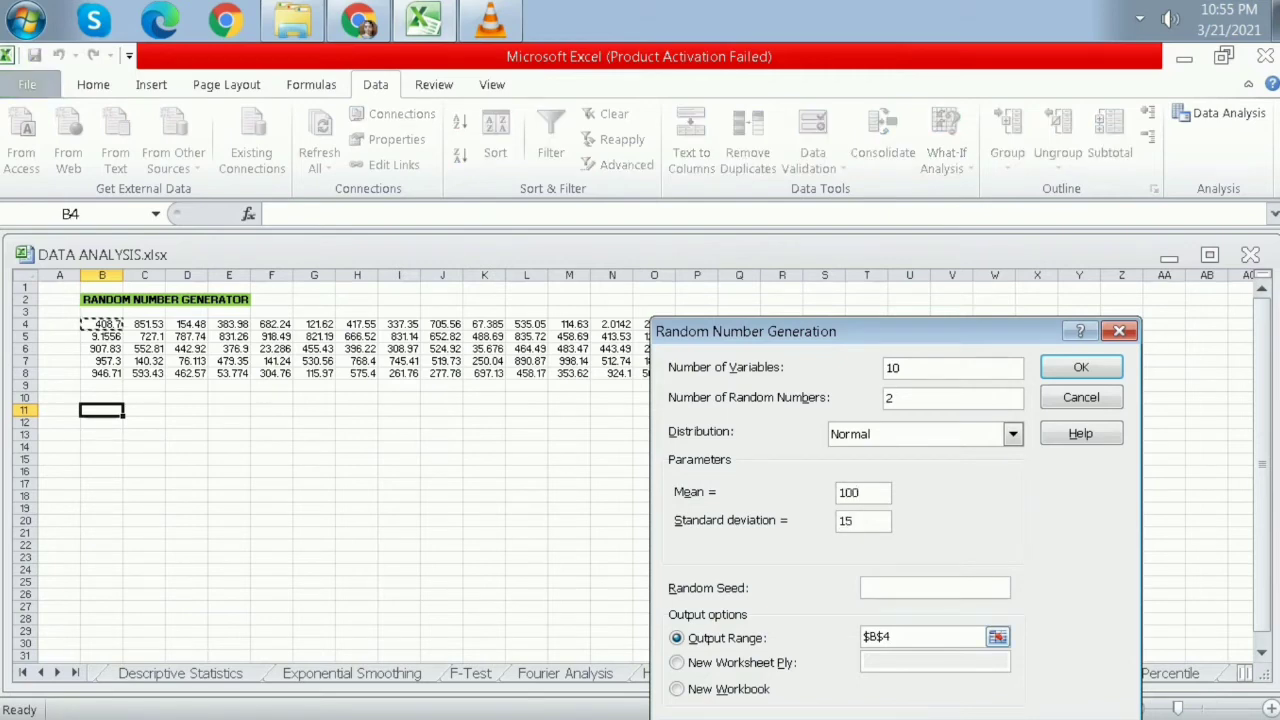
double_click(922, 637)
left_click(922, 637)
double_click(880, 637)
left_click(101, 410)
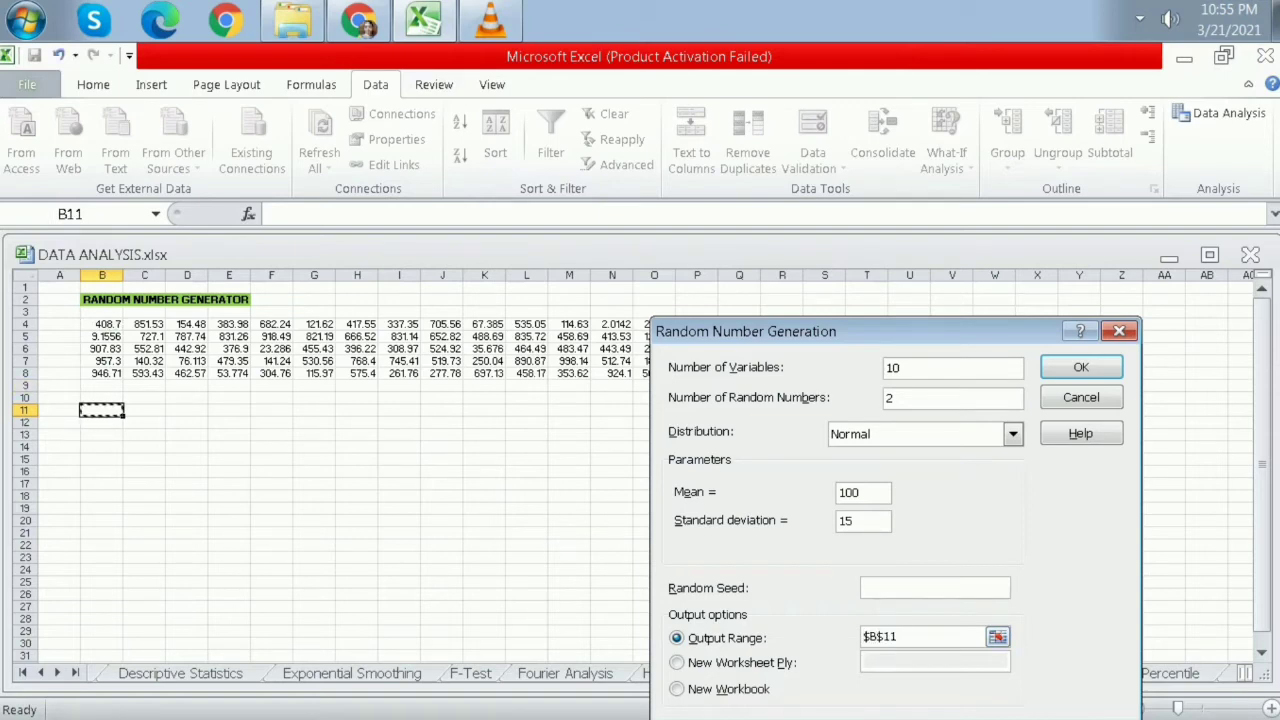
left_click(1081, 367)
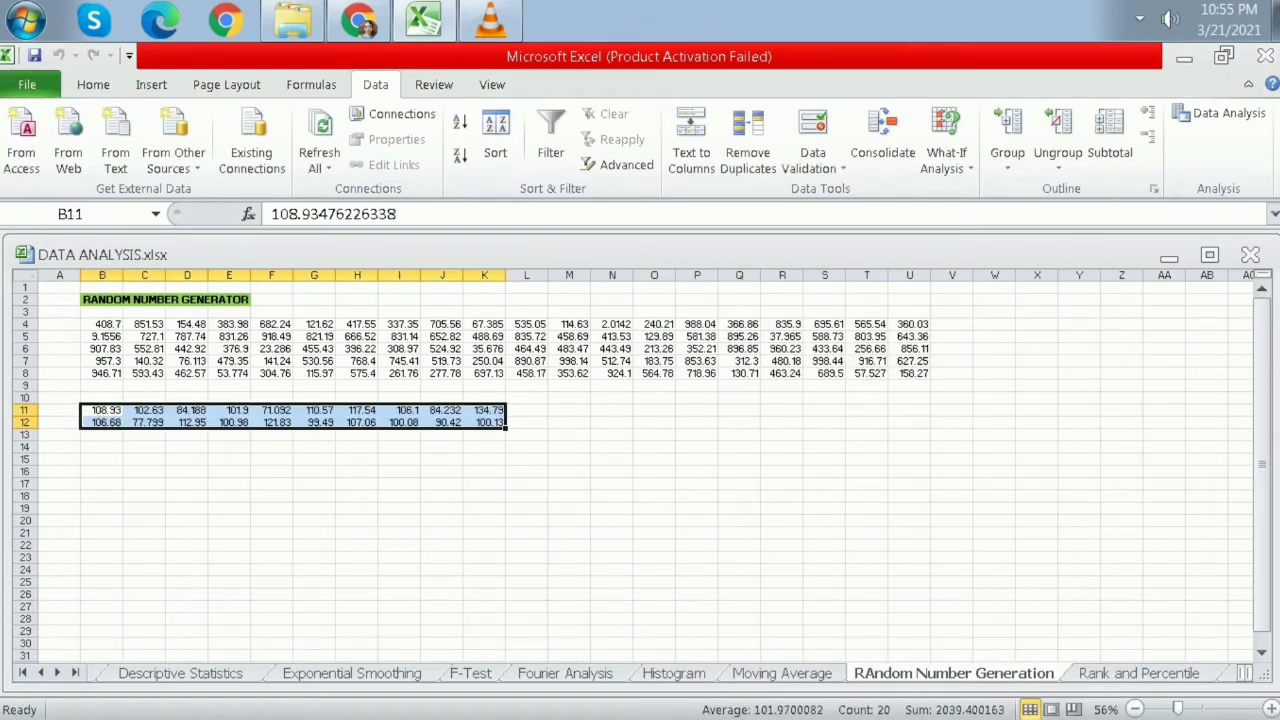
left_click(102, 435)
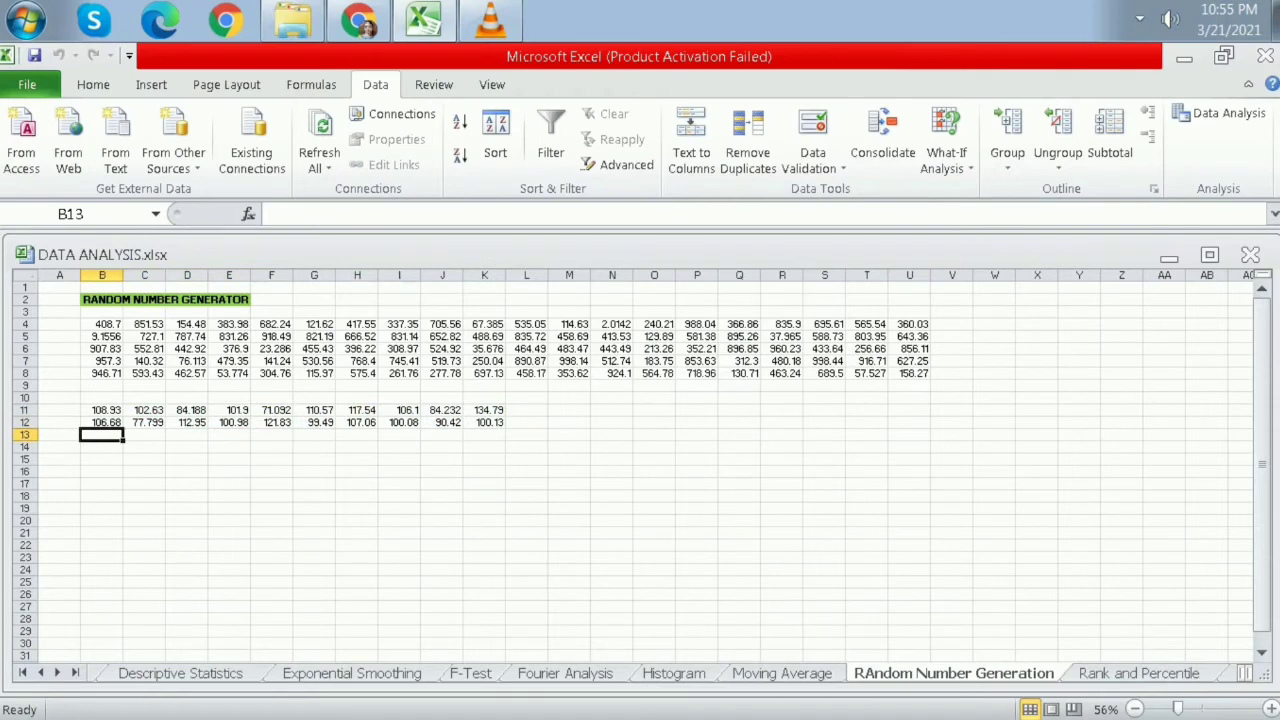
left_click(654, 558)
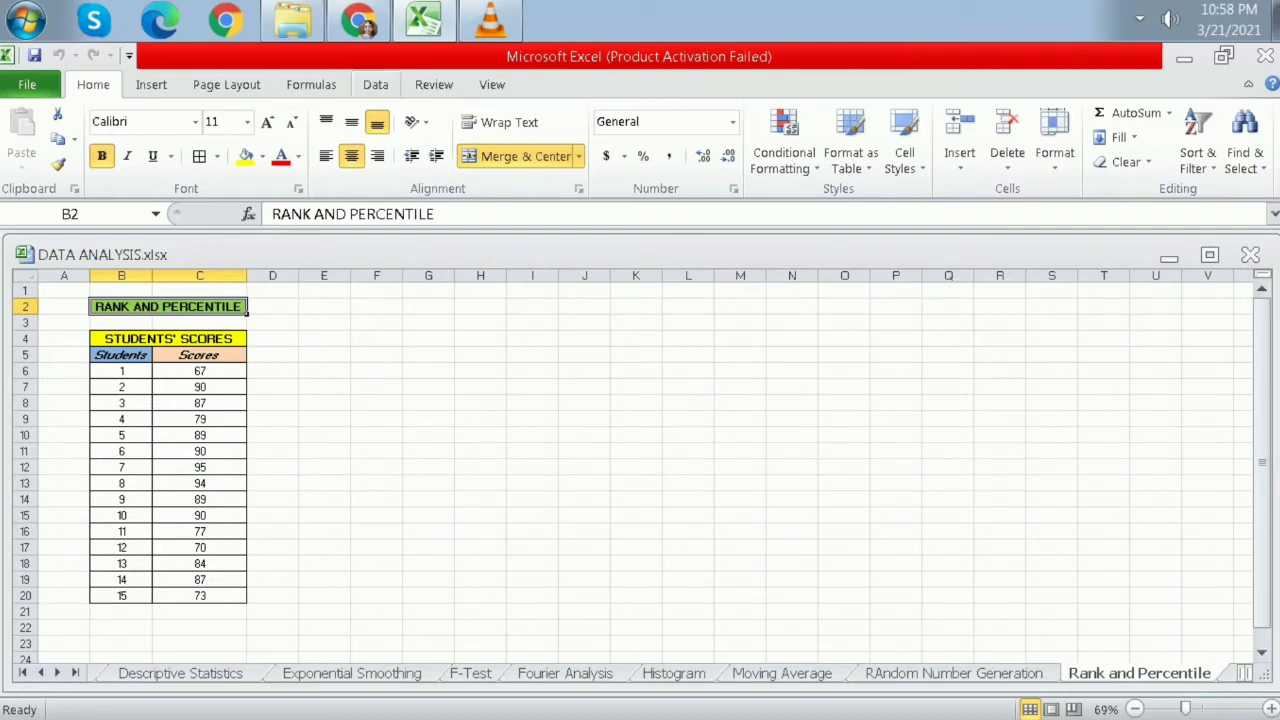
Open the Rank and Percentile analysis tool for the students' scores sheet.
left_click(376, 85)
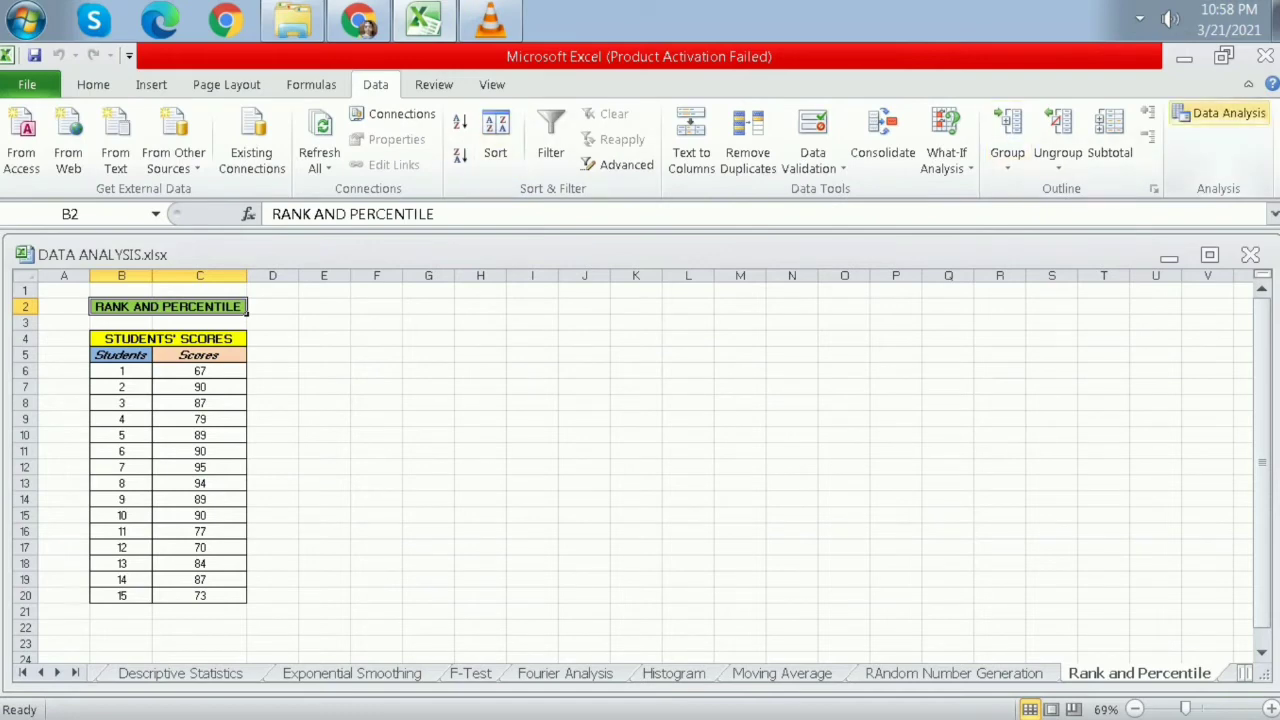
left_click(1218, 113)
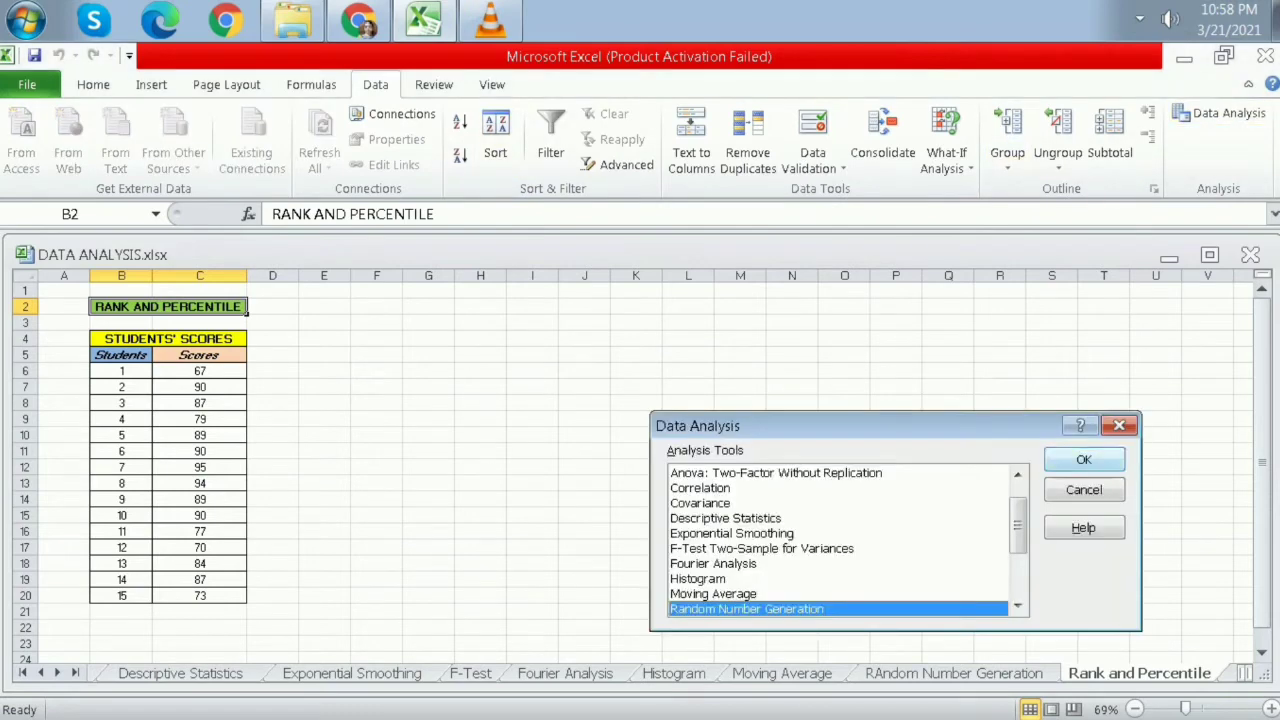
left_click_drag(1018, 526, 1018, 570)
left_click(724, 518)
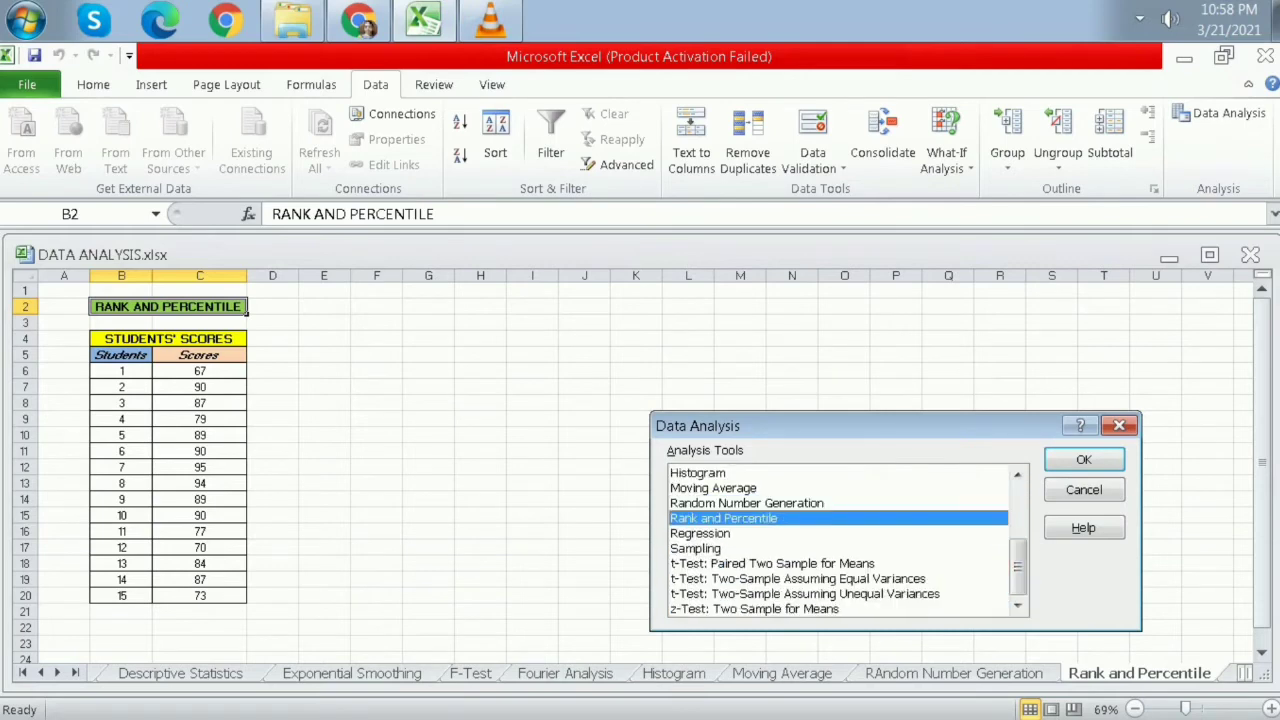
left_click(1084, 459)
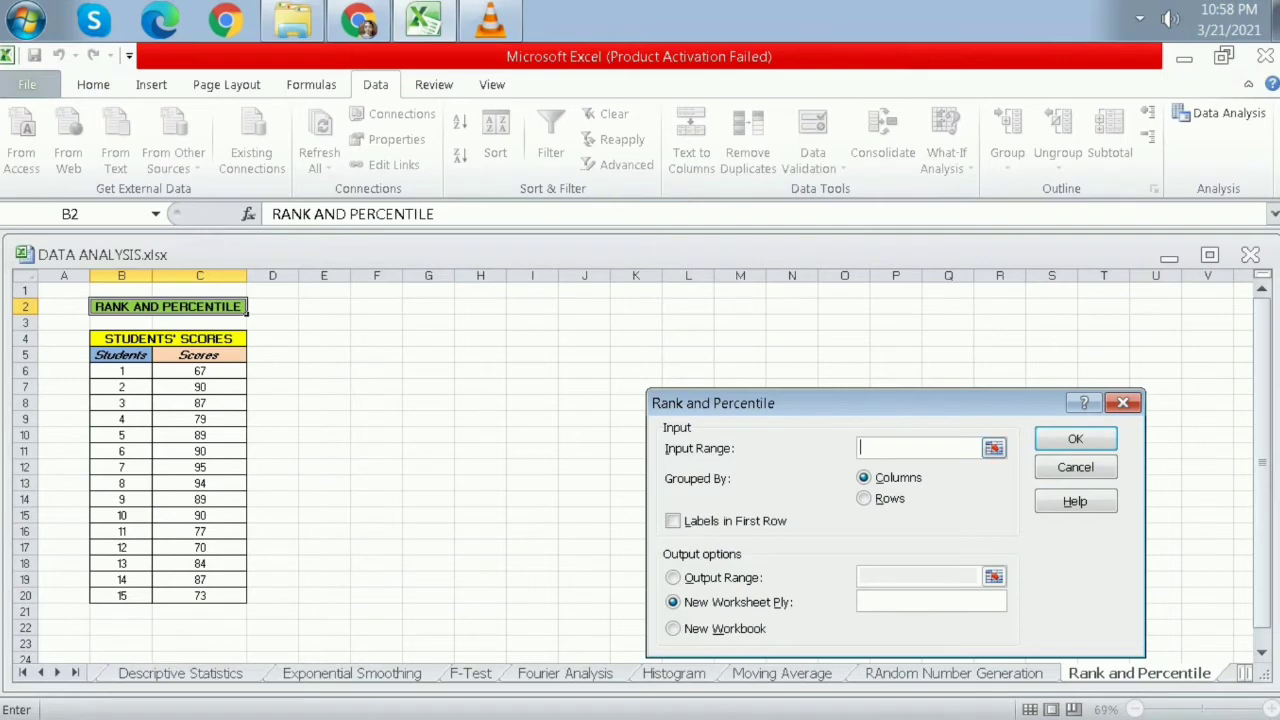
Run Rank and Percentile on $C$5:$C$20 grouped by columns, with labels in the first row and output at $E$4.
left_click_drag(200, 355, 200, 596)
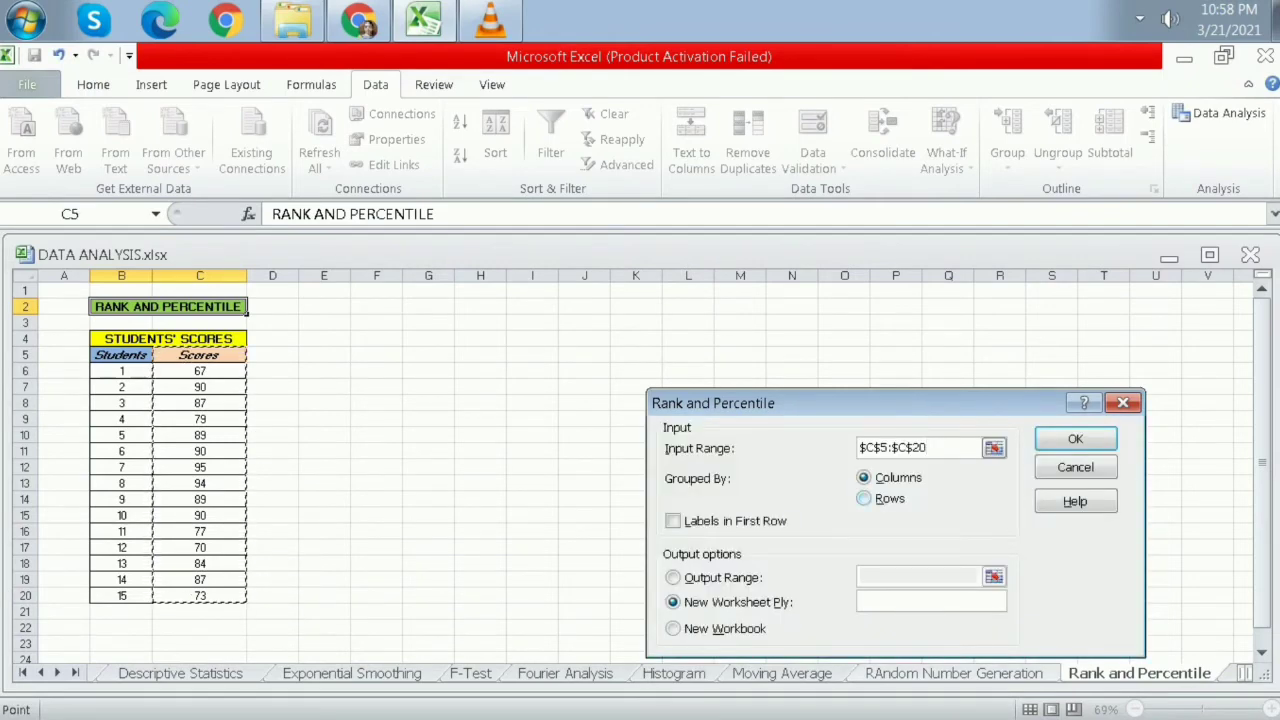
left_click(672, 520)
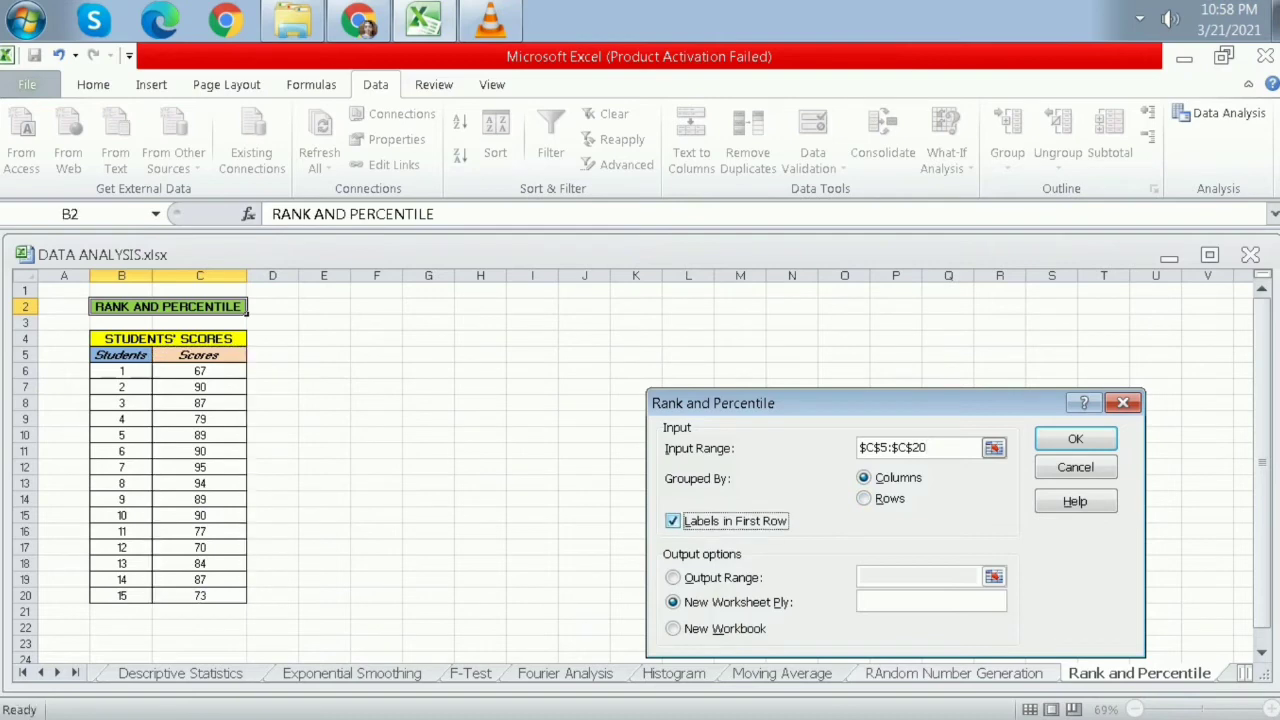
left_click(673, 577)
left_click(918, 577)
left_click(324, 339)
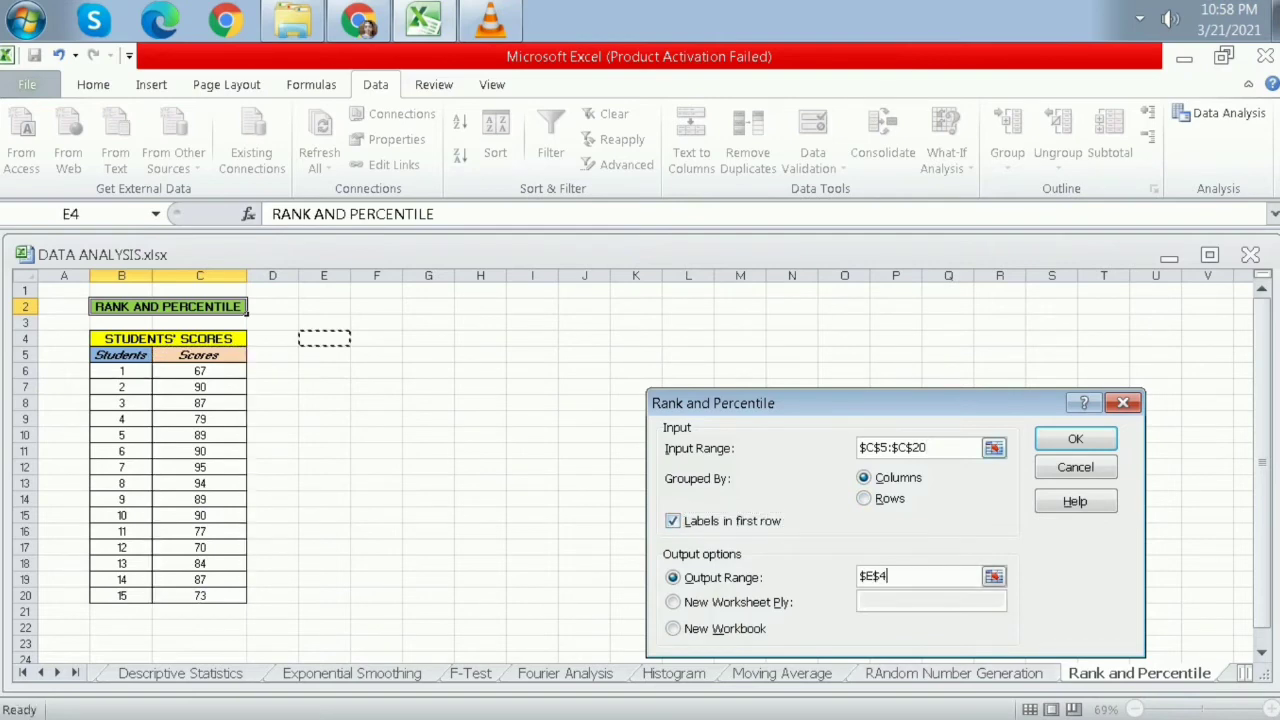
left_click(1075, 439)
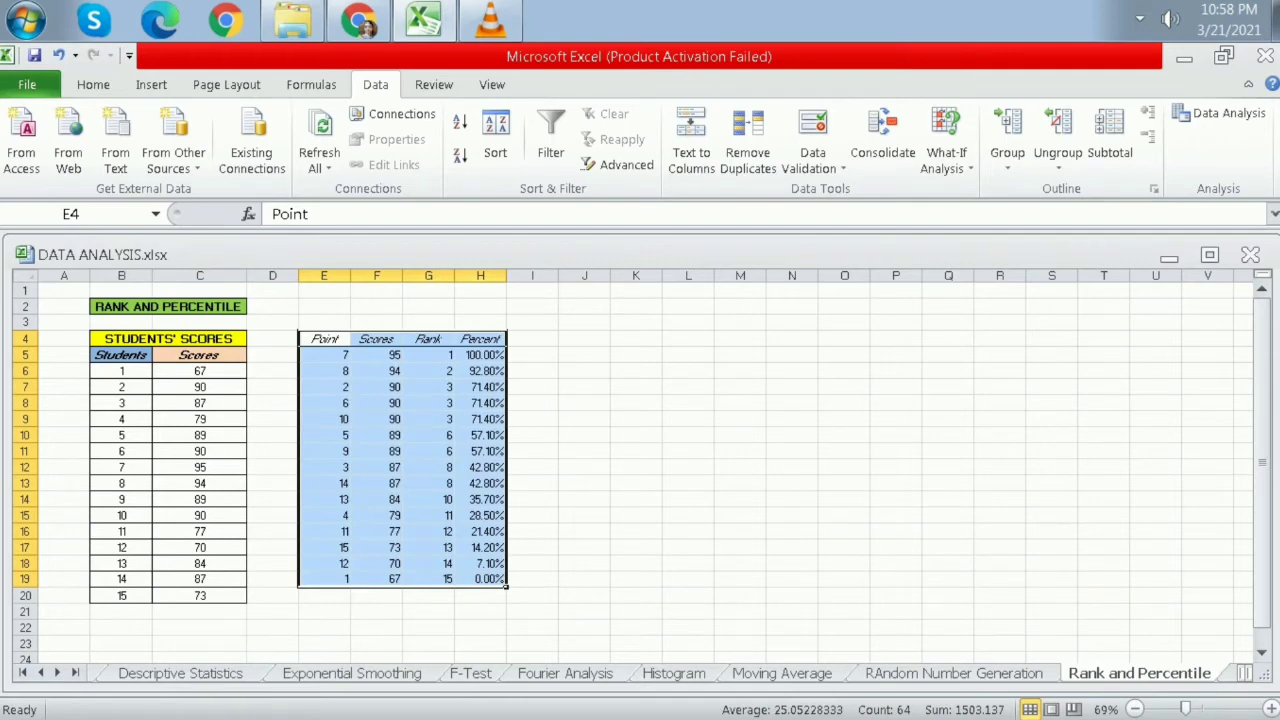
left_click(636, 355)
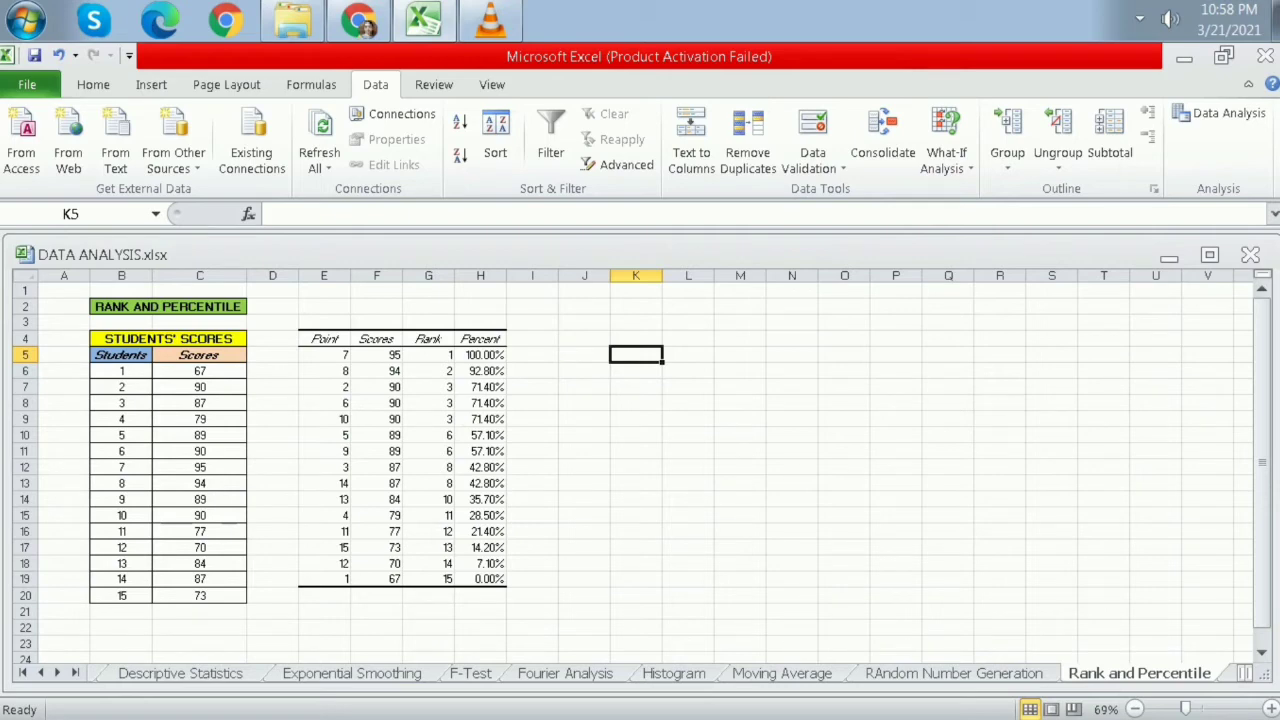
Examine the source score rows of students 7 and 8 against the ranking table.
left_click_drag(122, 467, 196, 483)
left_click(196, 483)
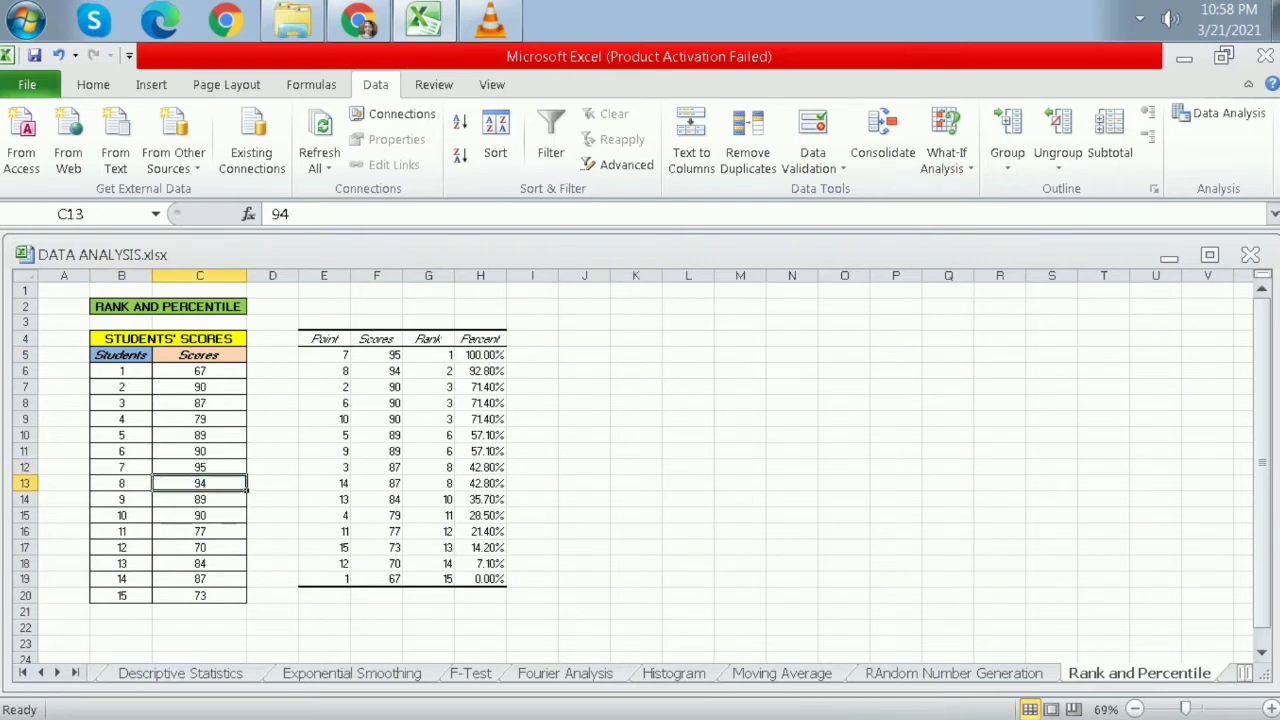
left_click(122, 467)
left_click_drag(122, 467, 200, 467)
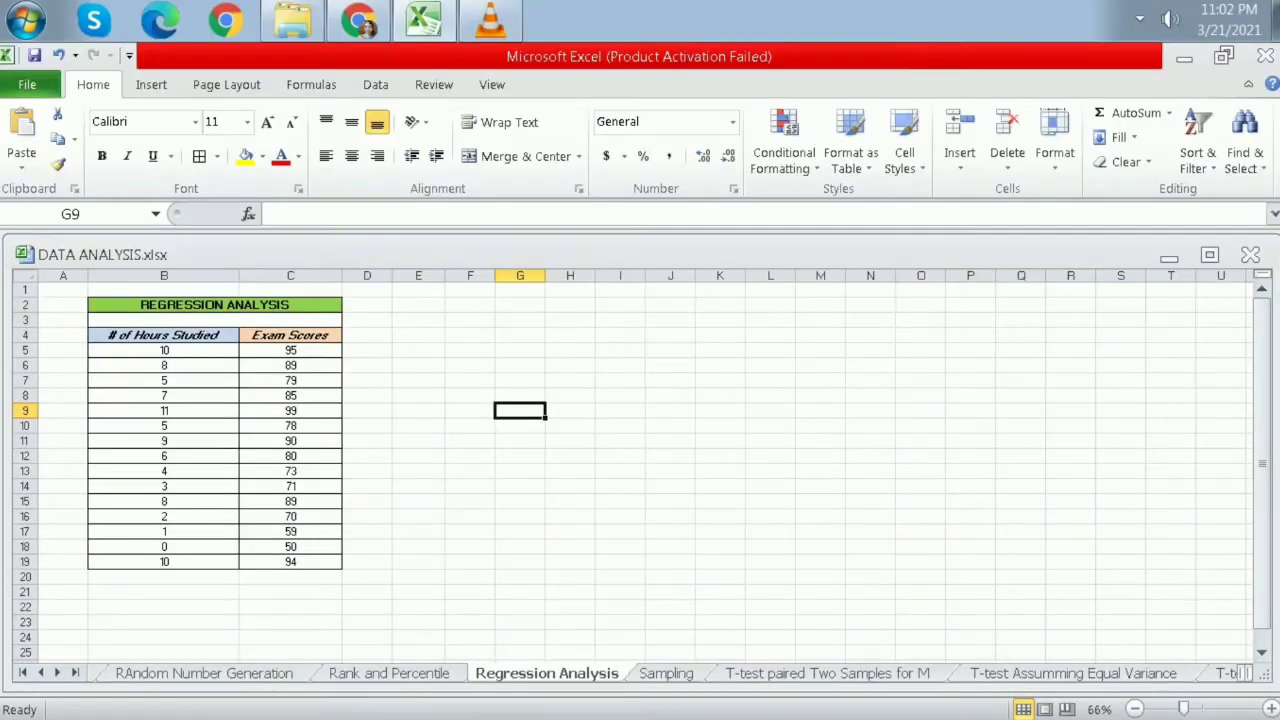
Highlight the hours studied and exam scores columns in turn, and open the Regression analysis tool.
left_click_drag(164, 335, 164, 561)
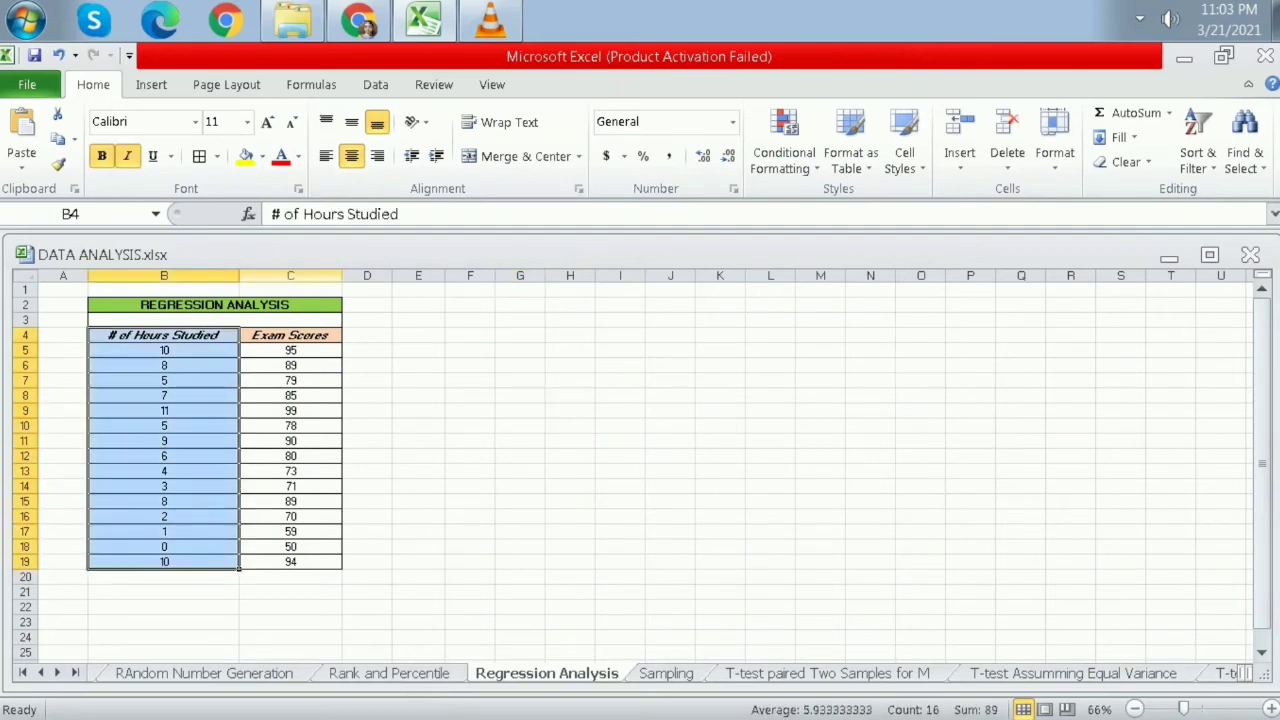
left_click_drag(290, 335, 290, 561)
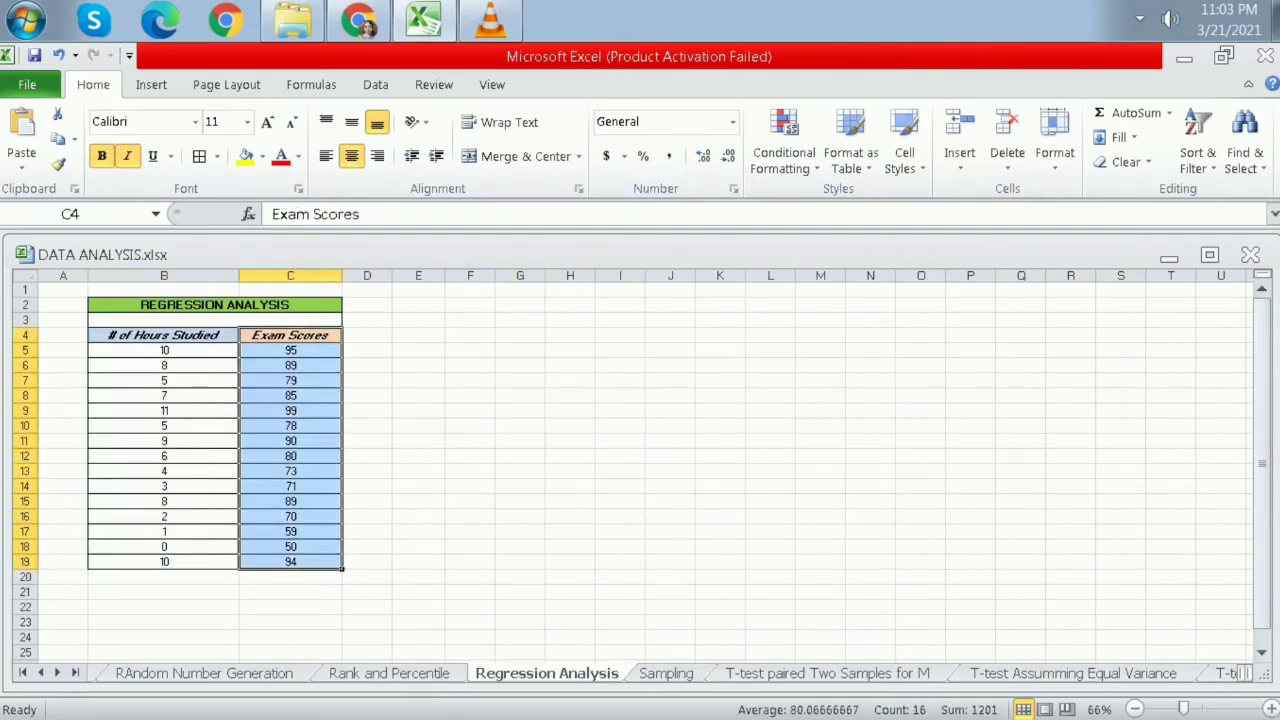
left_click(376, 85)
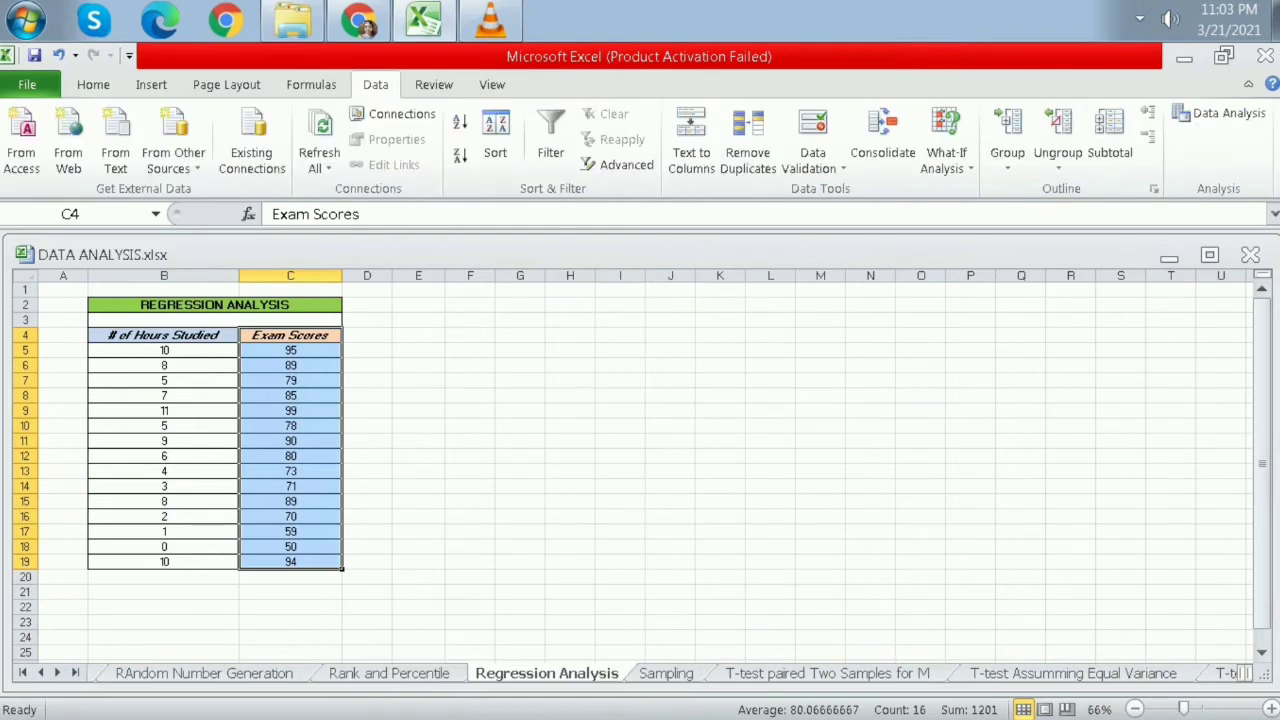
left_click(1218, 113)
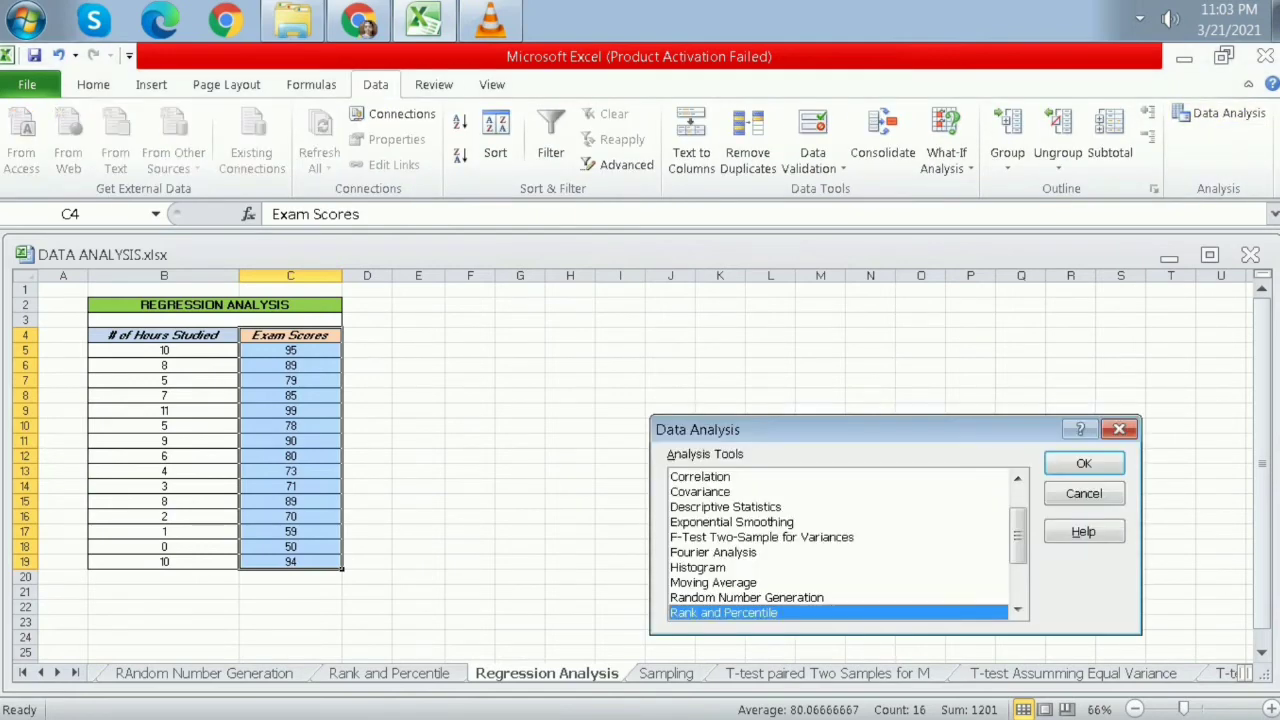
scroll(838, 540, "down", 2)
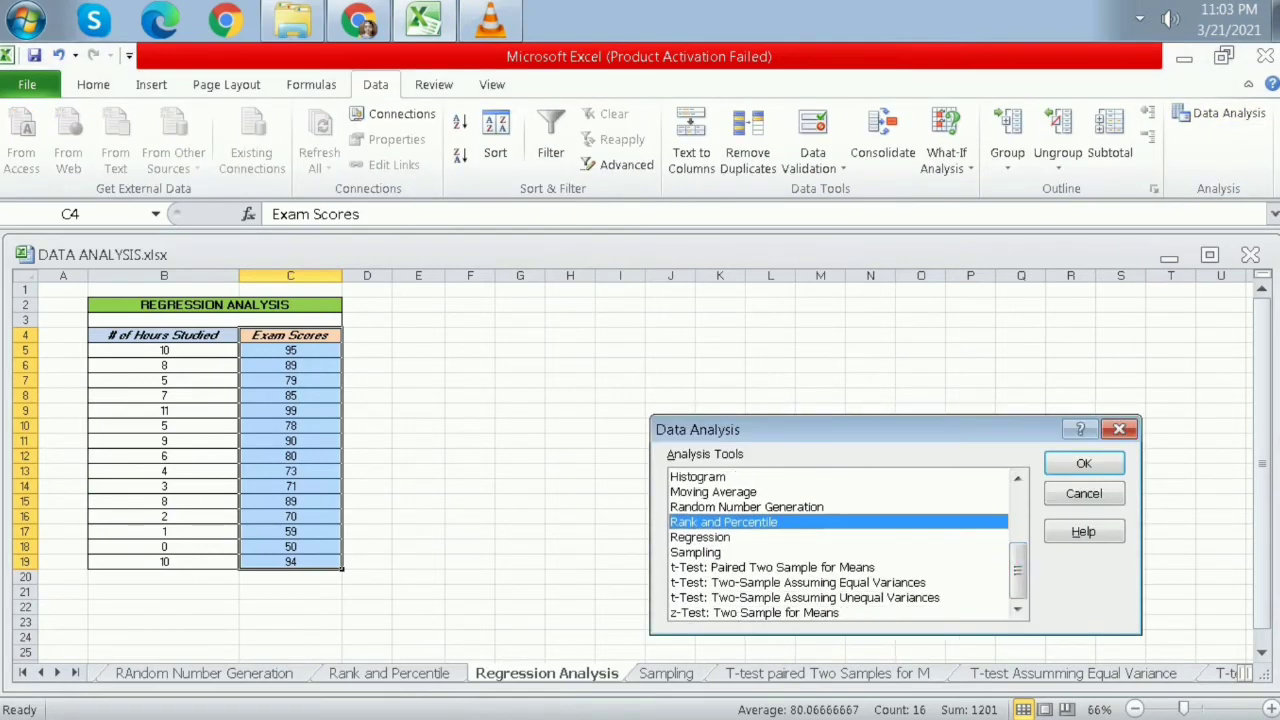
left_click(700, 537)
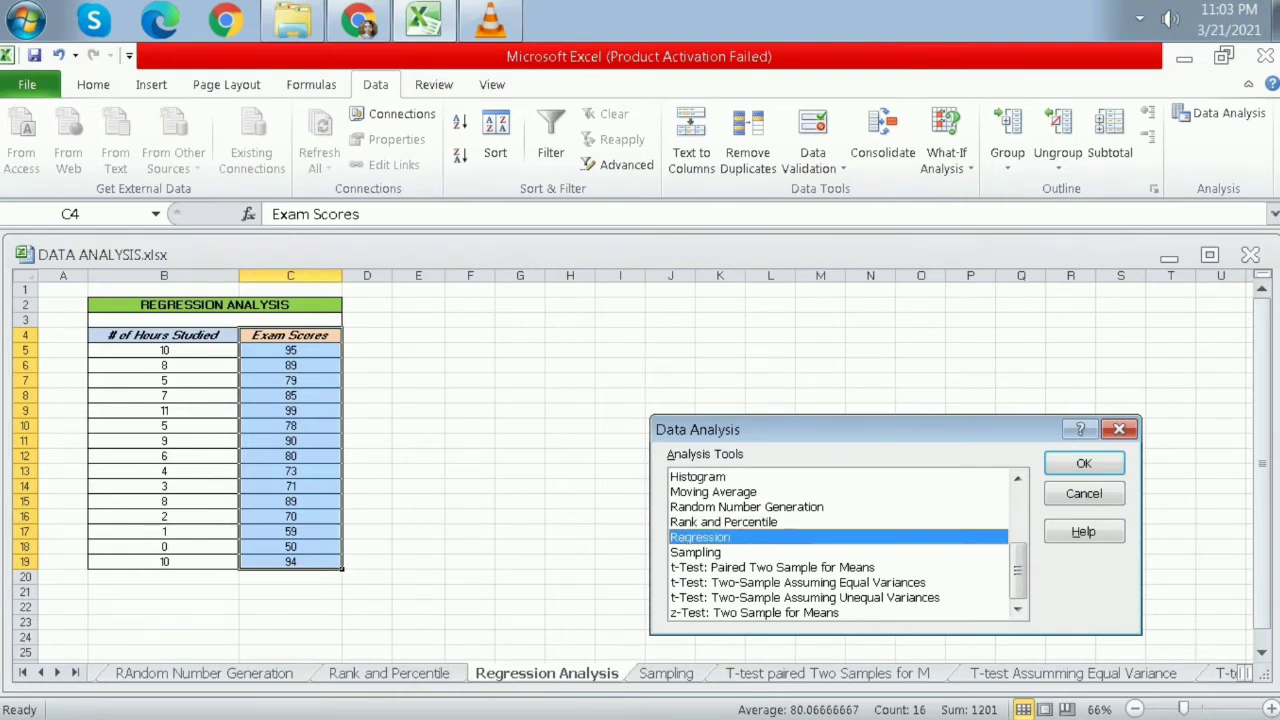
left_click(1083, 463)
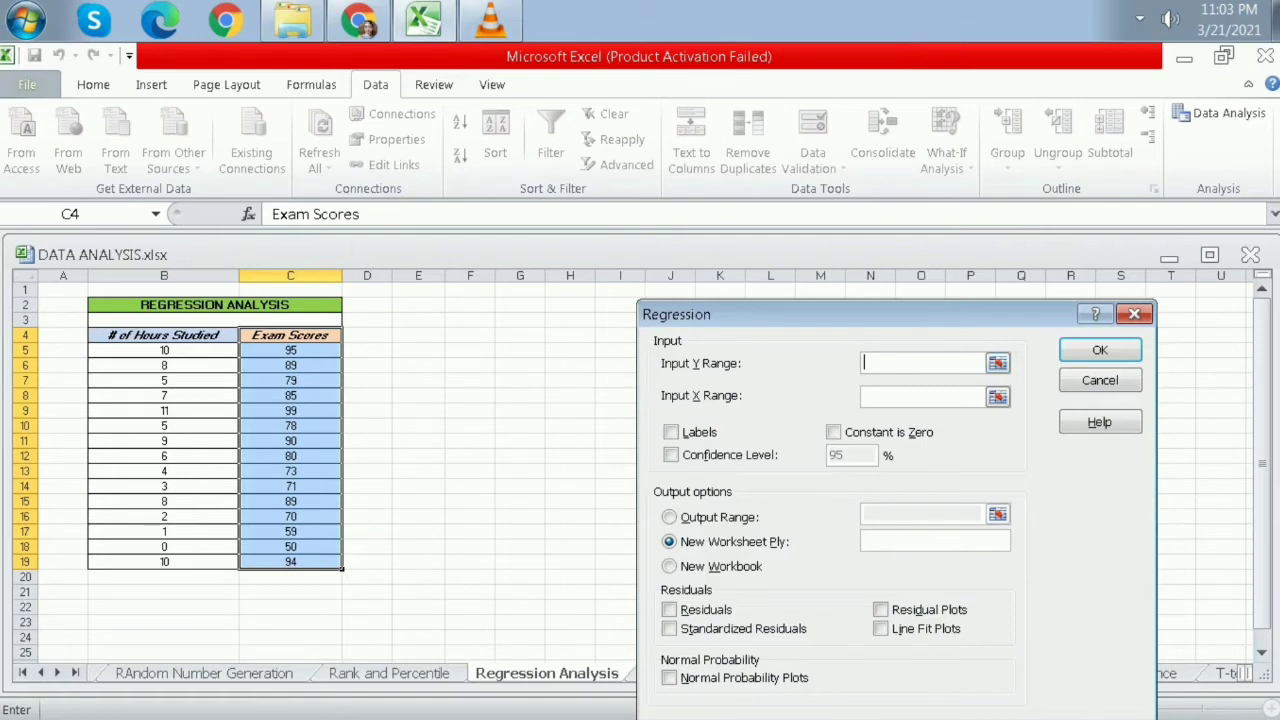
Set the regression's Y range to the exam scores $C$4:$C$19 and its X range to the hours studied $B$4:$B$19.
left_click_drag(290, 335, 290, 561)
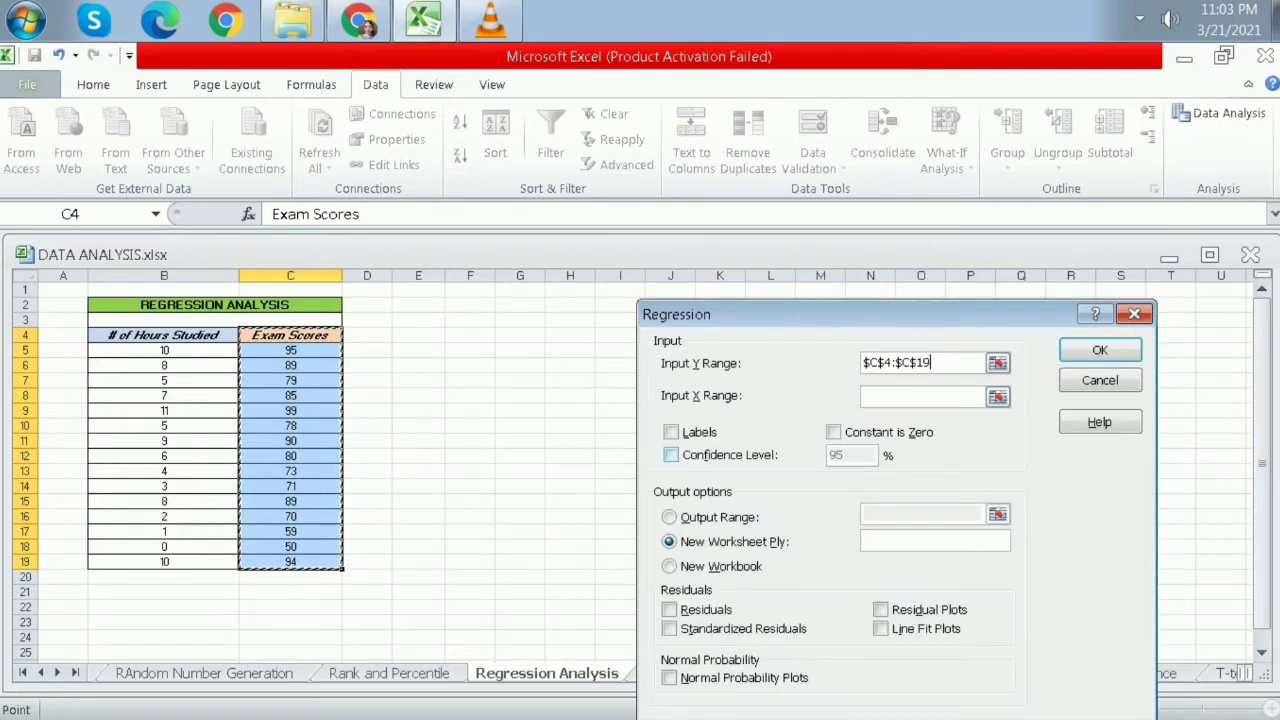
left_click(922, 397)
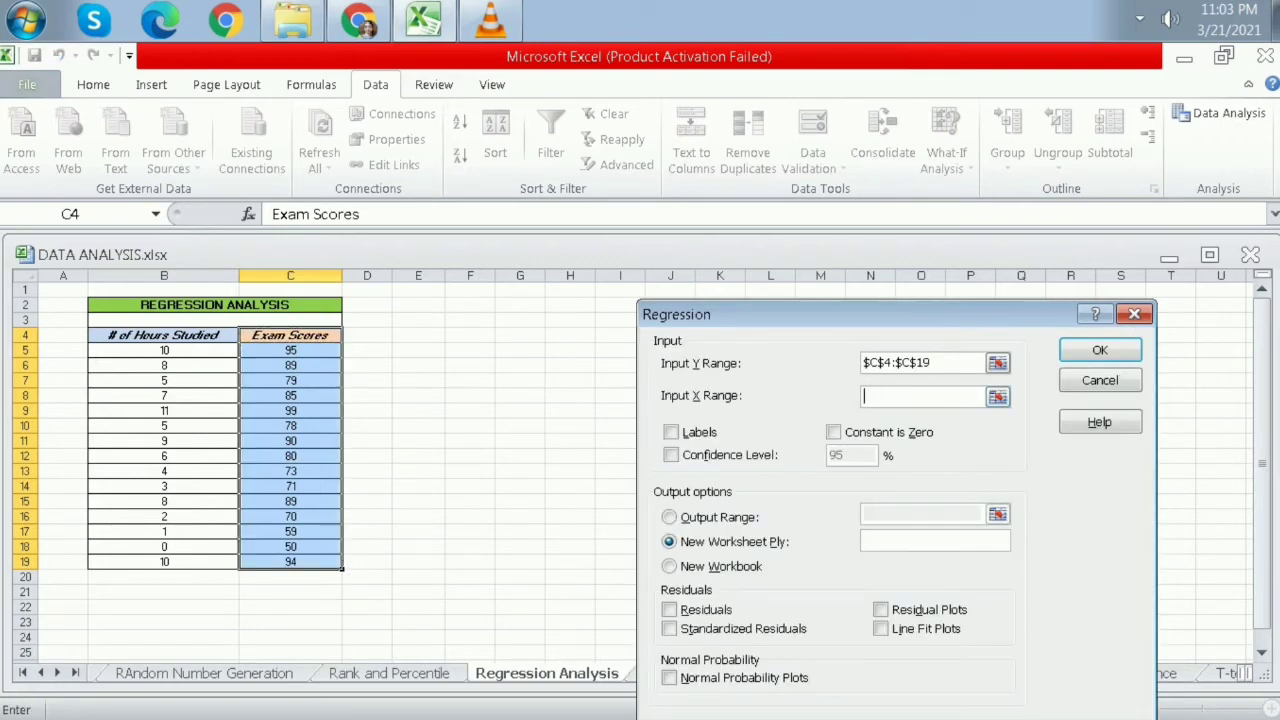
left_click_drag(164, 335, 200, 561)
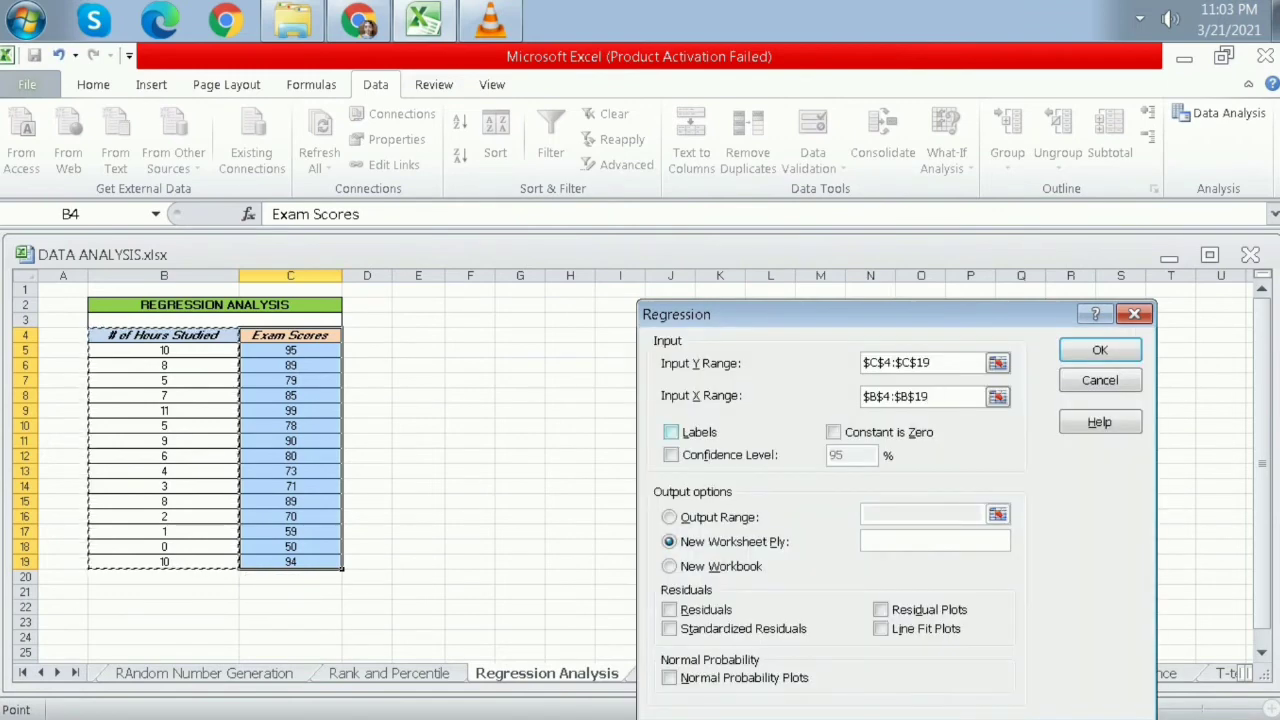
Run the regression with labels included and the output range starting at $E$2.
key("Tab")
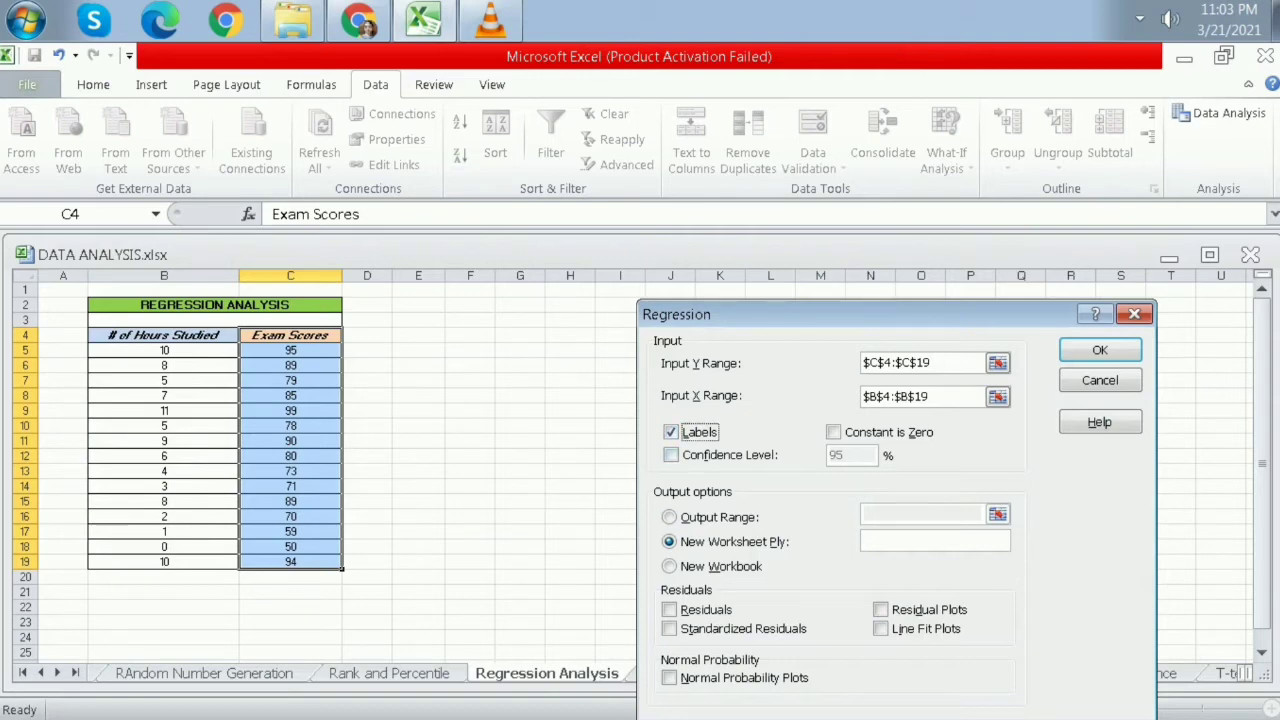
key("alt+o")
left_click(920, 514)
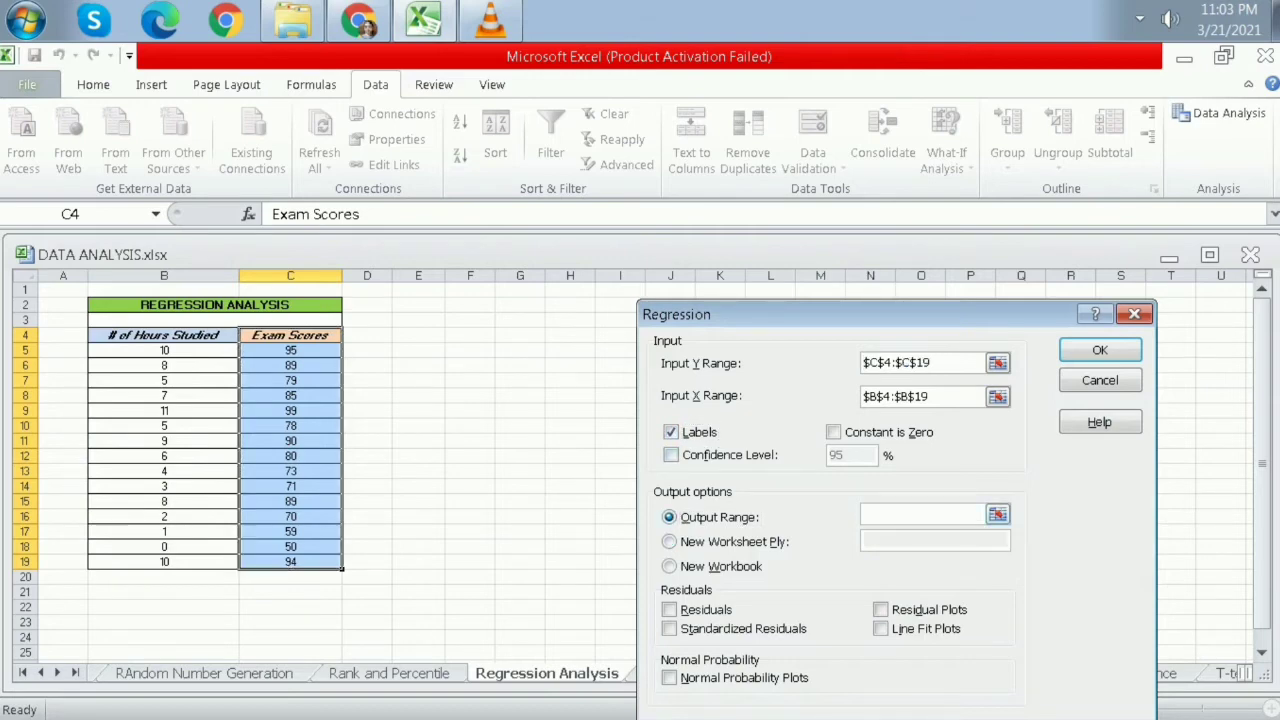
left_click(418, 305)
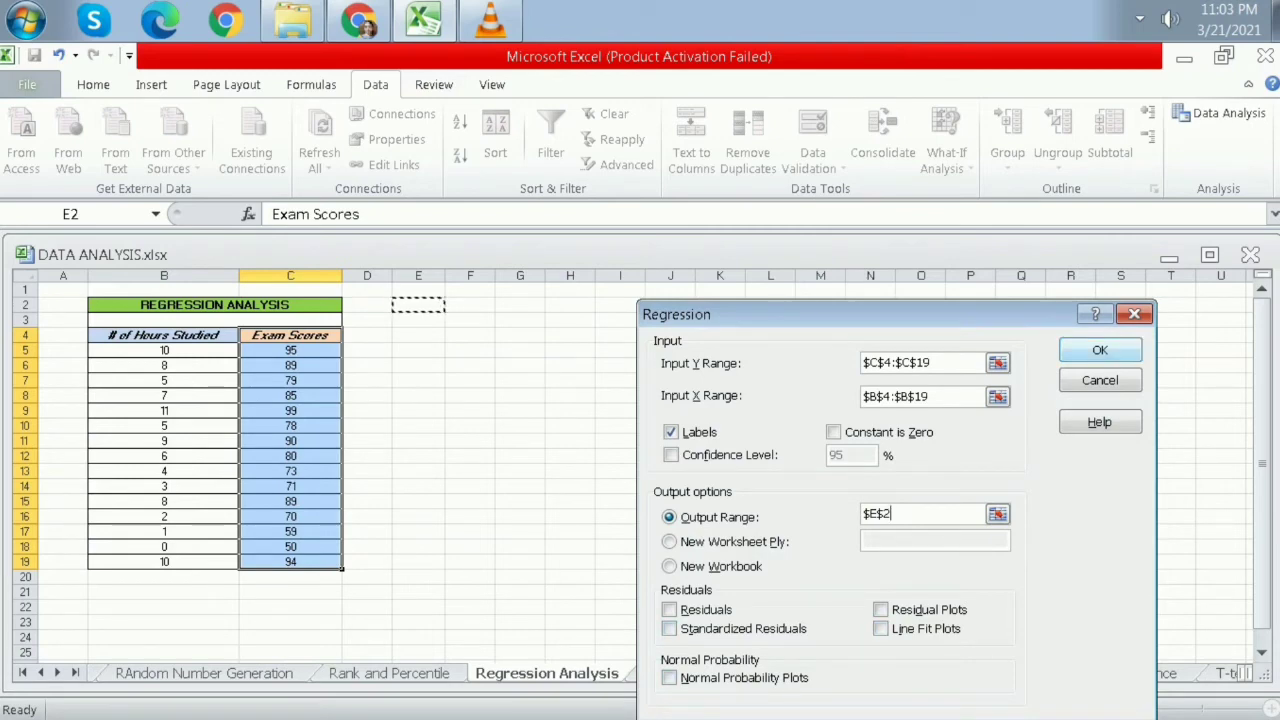
key("Return")
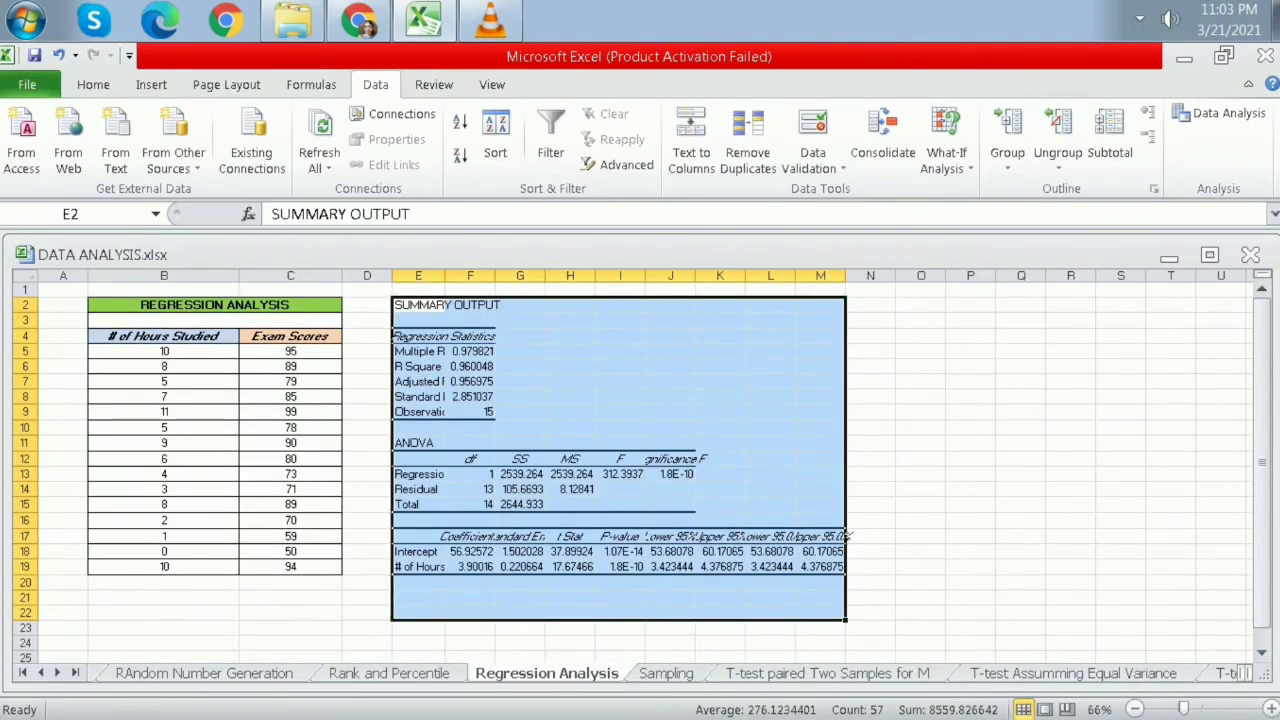
Widen the regression summary output columns, from E through M, to fit their labels and values.
left_click_drag(445, 275, 527, 275)
left_click_drag(577, 275, 884, 275)
left_click_drag(934, 275, 961, 275)
left_click_drag(1061, 275, 1190, 275)
left_click(1247, 443)
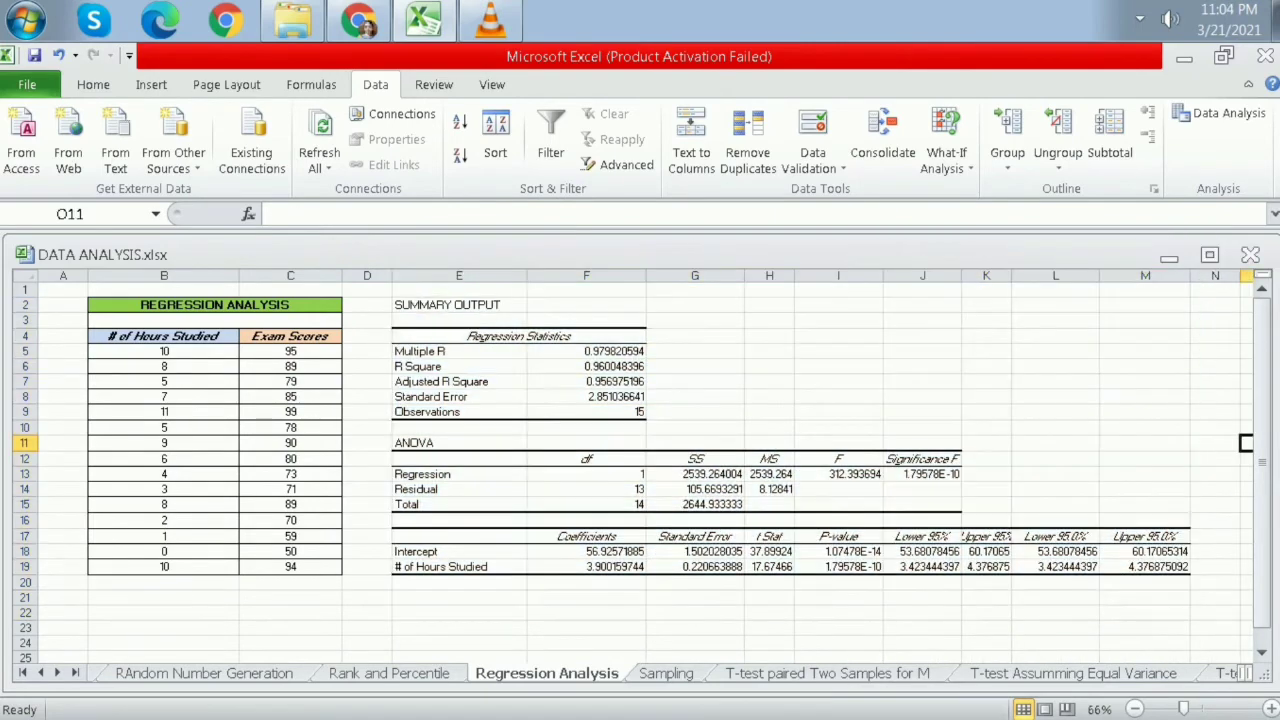
left_click_drag(1183, 708, 1190, 708)
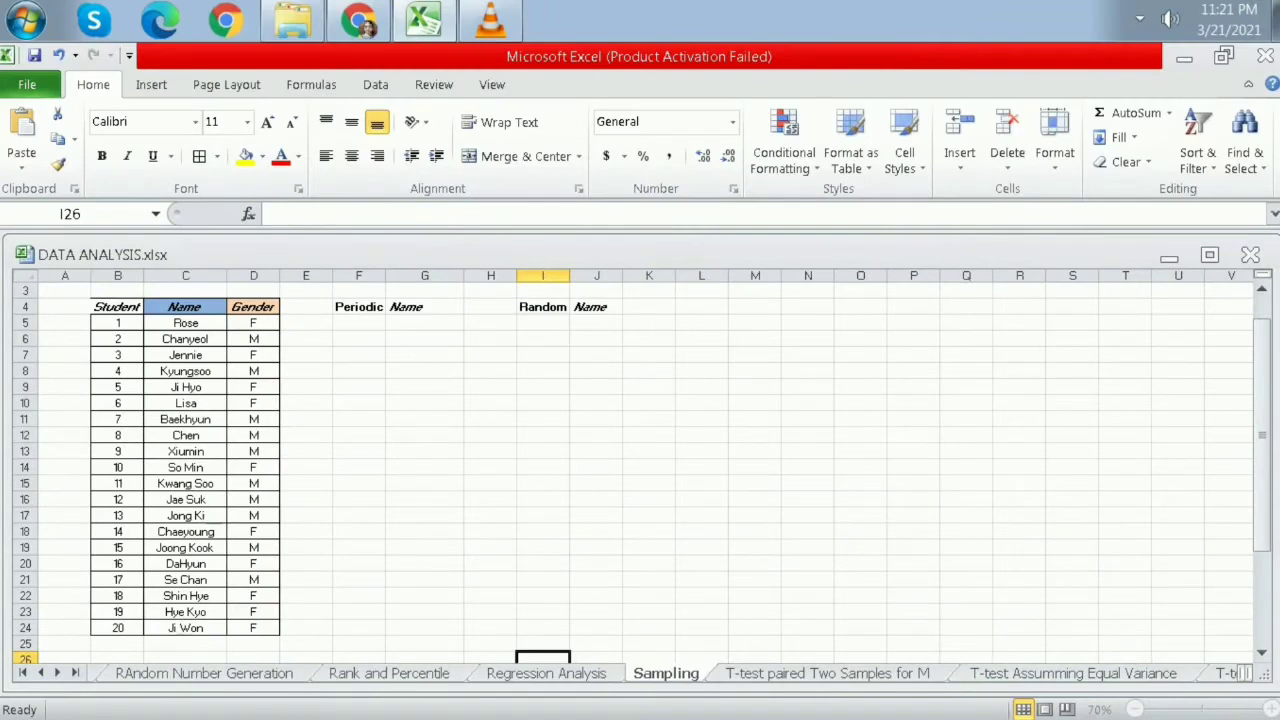
Look over the student list on the Sampling sheet and open the Sampling analysis tool.
scroll(640, 460, "up", 1)
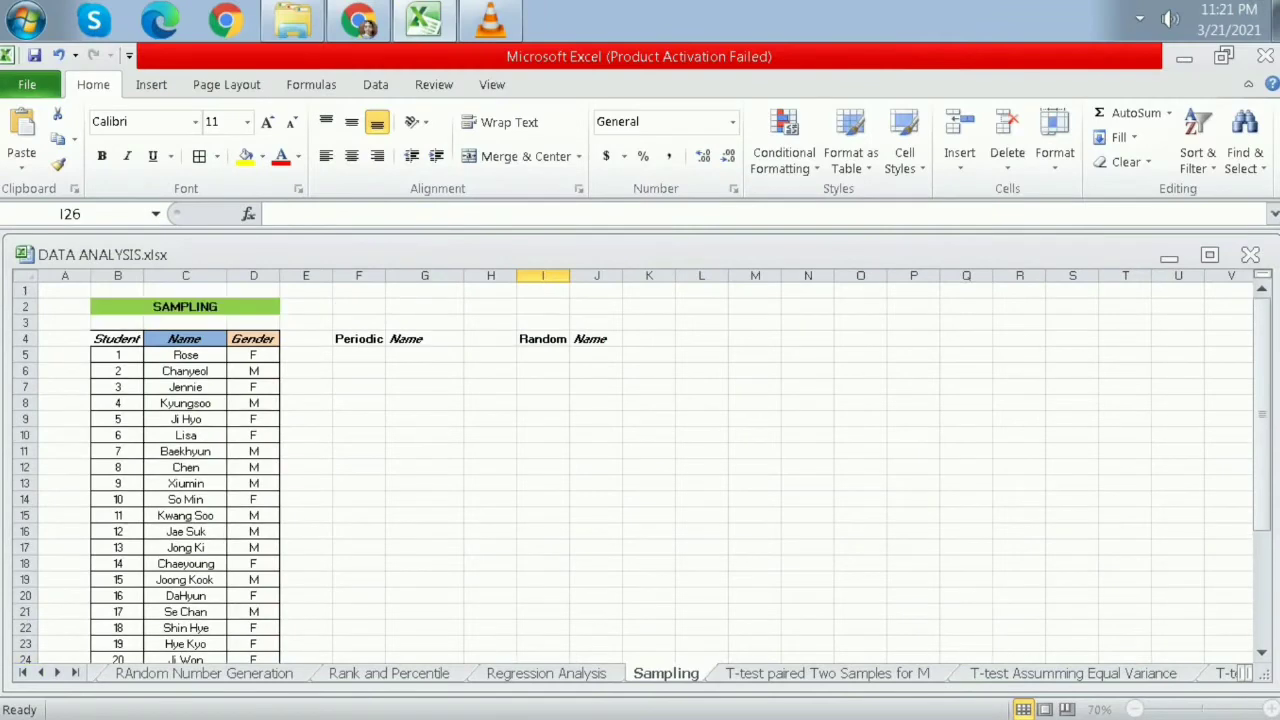
scroll(640, 460, "down", 1)
scroll(640, 460, "down", 3)
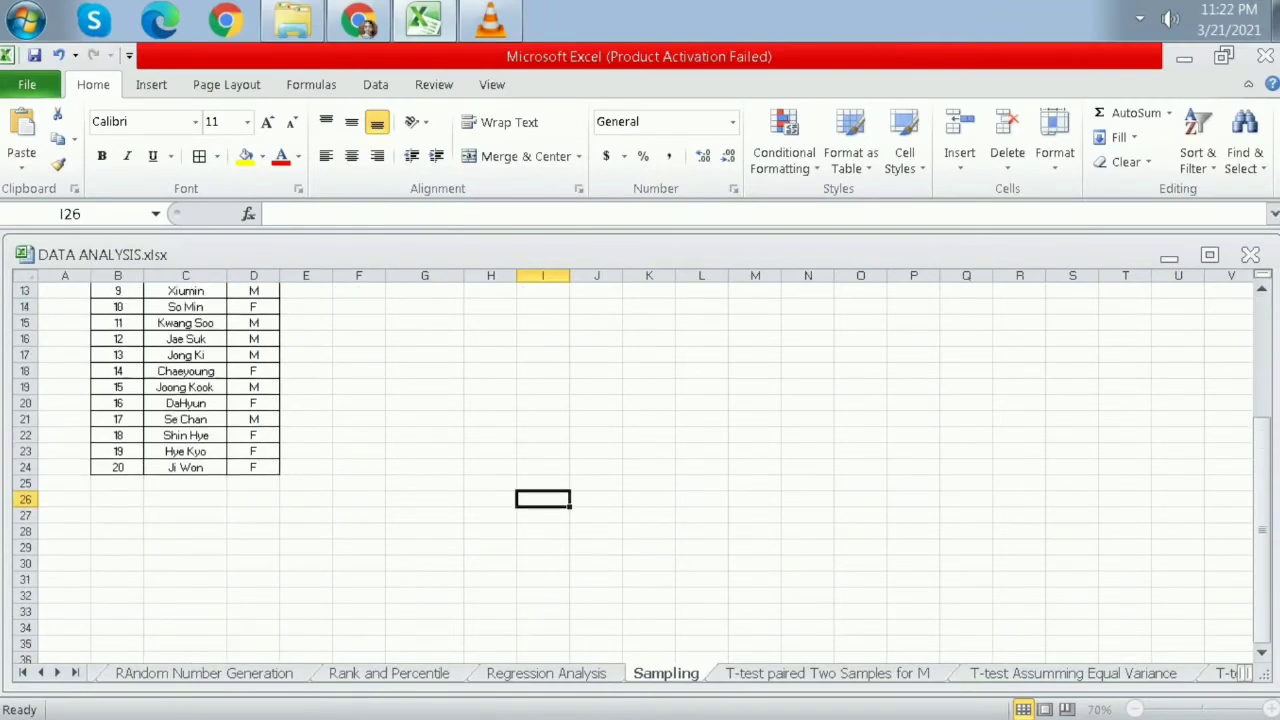
scroll(640, 460, "up", 4)
left_click(375, 84)
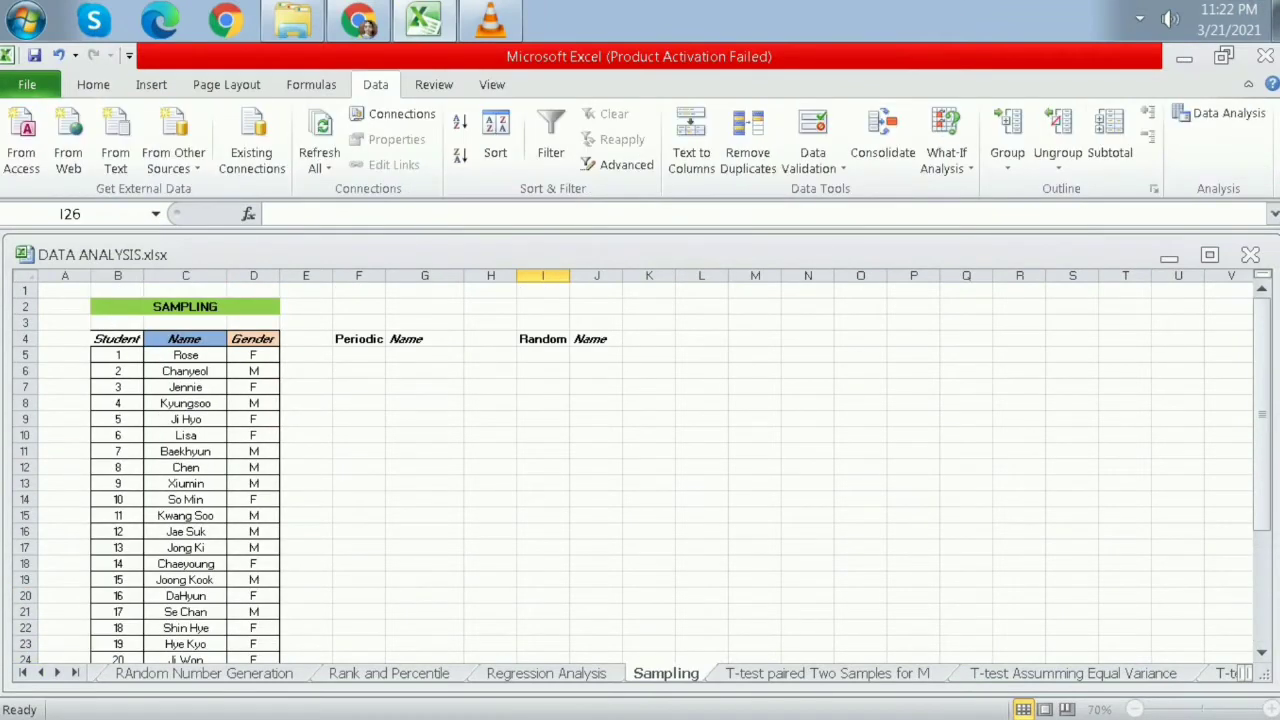
left_click(1222, 112)
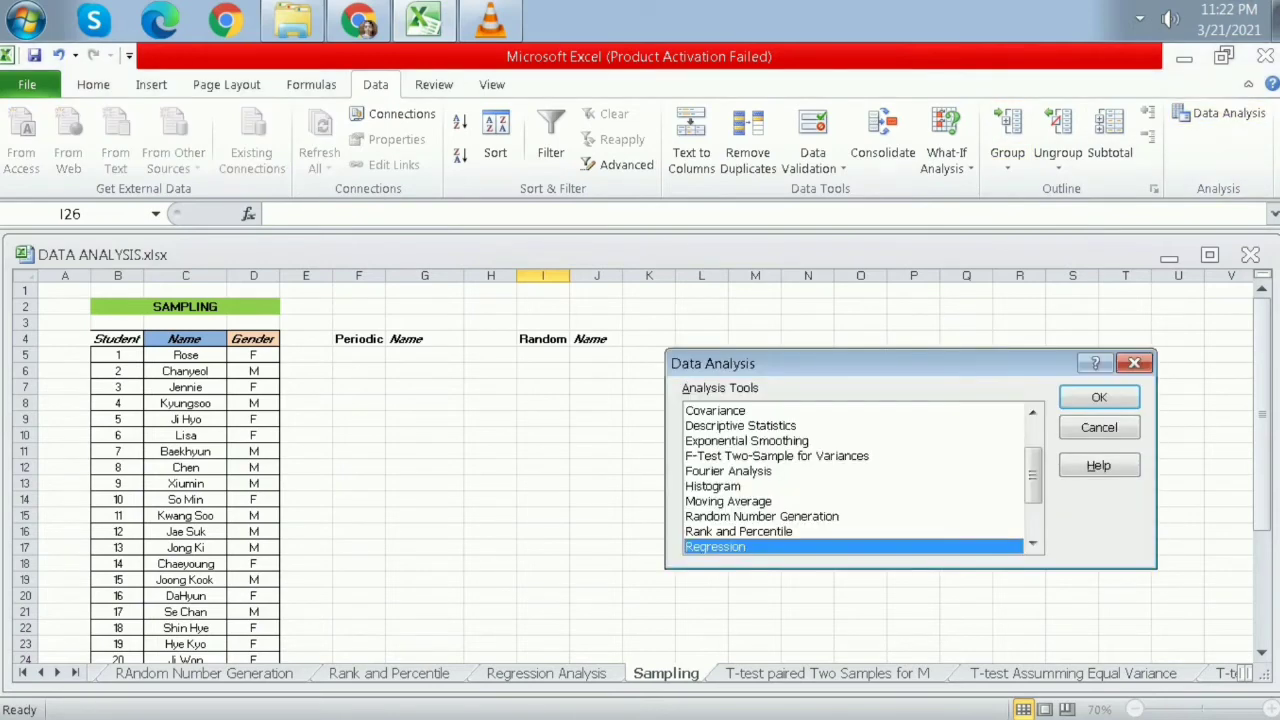
scroll(853, 478, "down", 2)
left_click(711, 486)
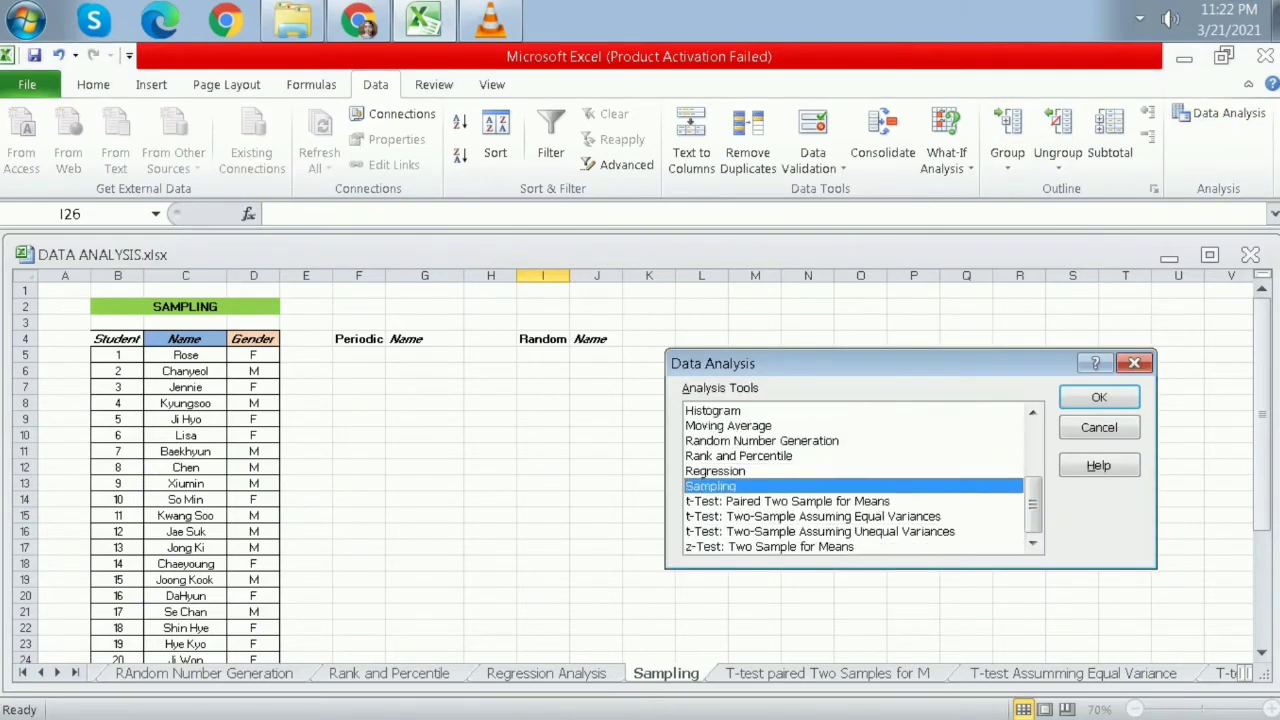
left_click(1099, 397)
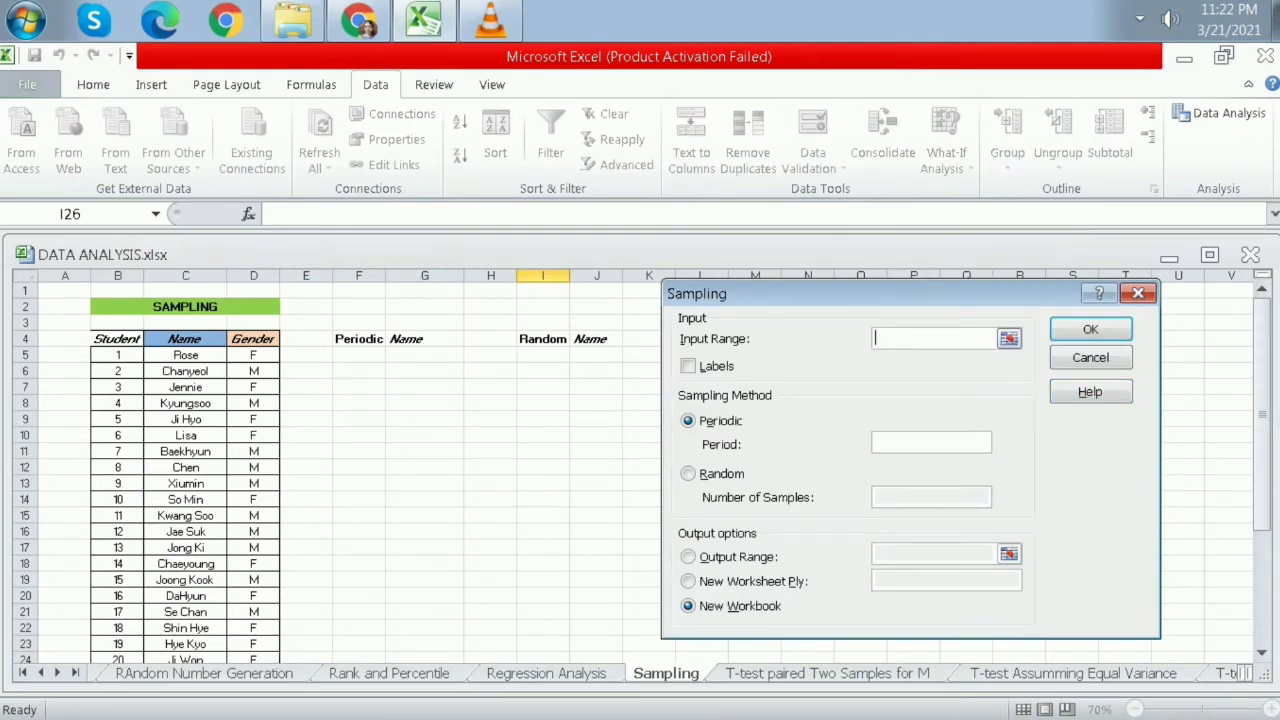
Run periodic Sampling on the student numbers $B$4:$B$24 with labels, a period of 2 and output at $F$5.
left_click_drag(117, 338, 118, 632)
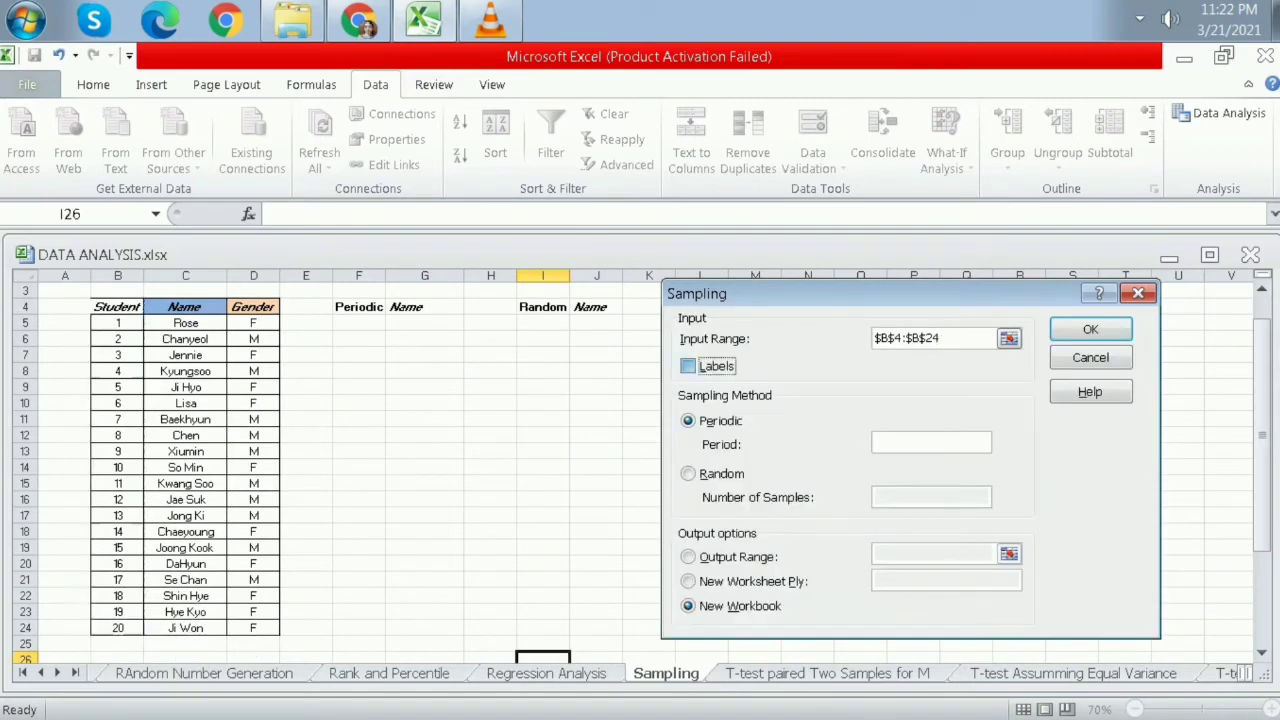
key("space")
left_click(931, 442)
type("2")
left_click(688, 557)
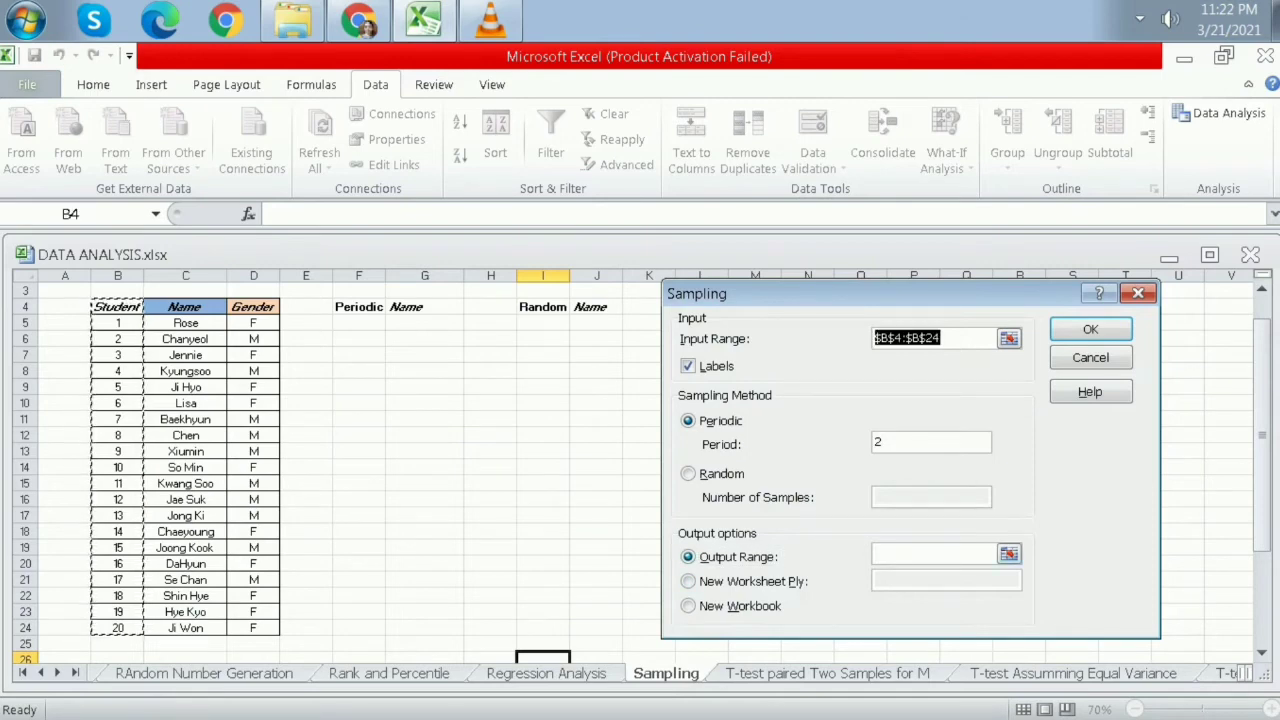
left_click(932, 554)
left_click(358, 323)
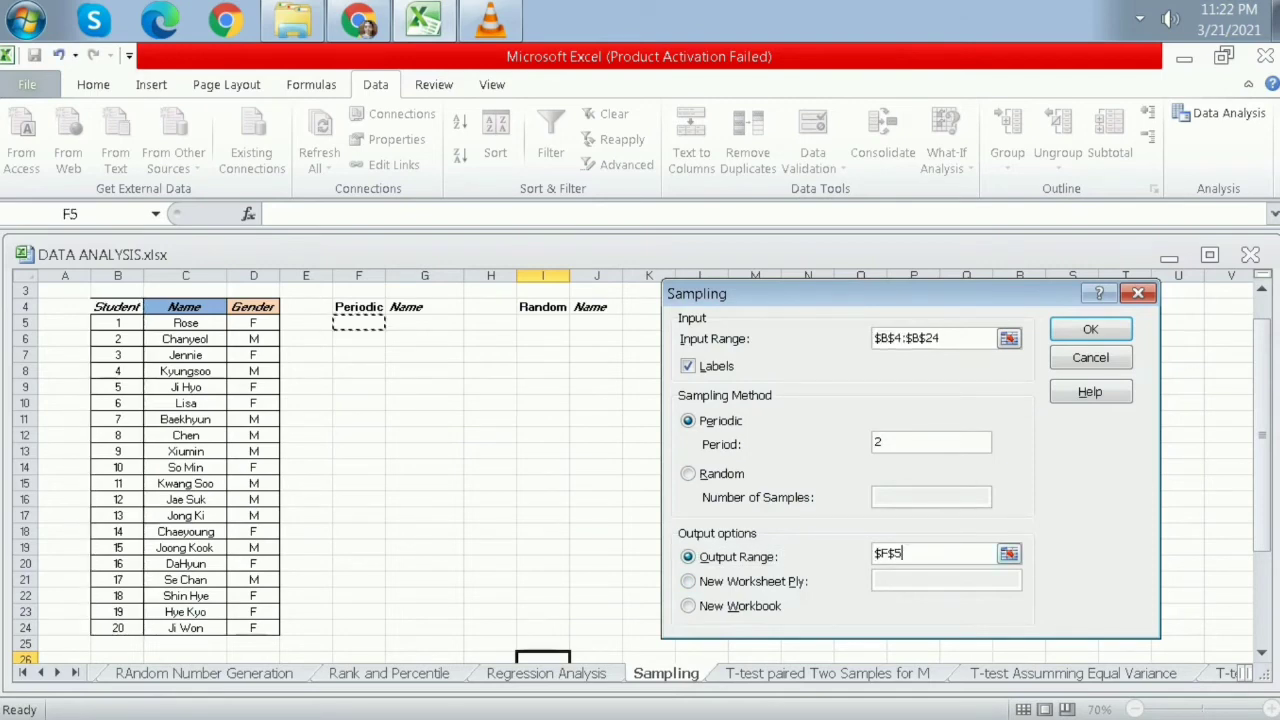
key("Return")
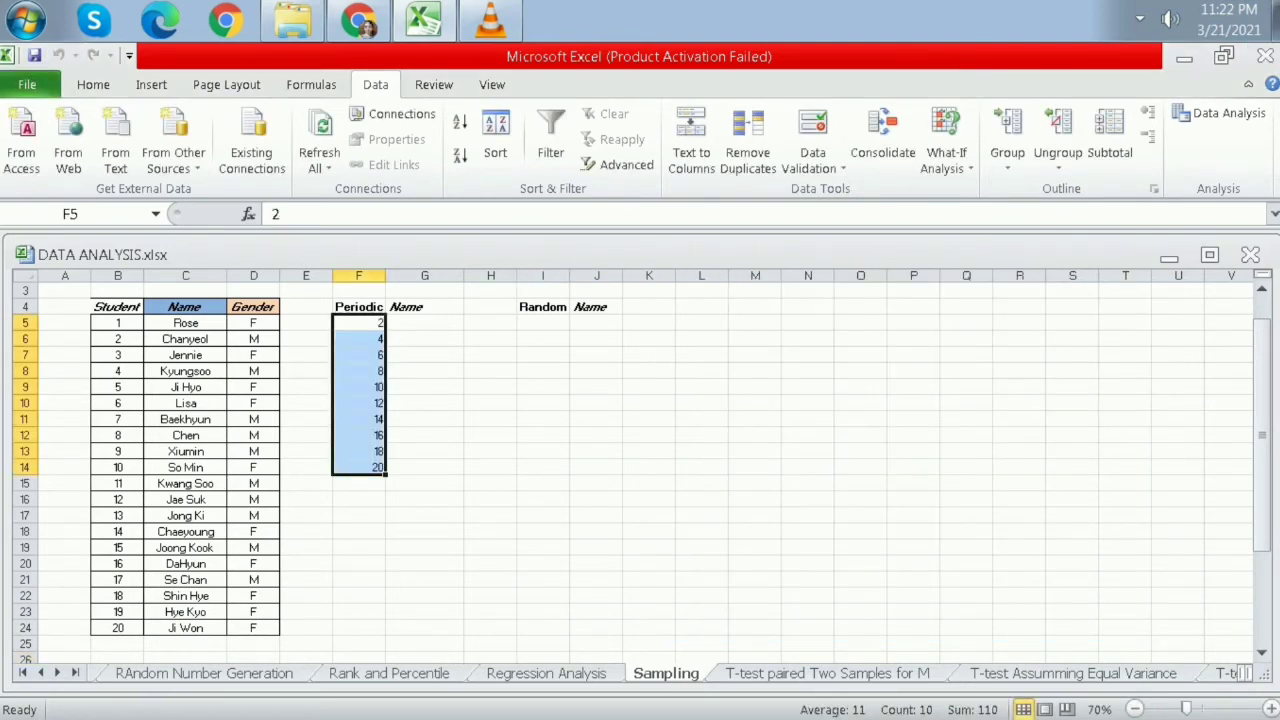
Copy the names of students 2, 4 and 6 into G5:G7 beside their periodic sample numbers.
left_click(185, 339)
key("ctrl+c")
left_click(424, 323)
key("ctrl+v")
left_click(185, 371)
key("ctrl+c")
left_click(424, 339)
key("ctrl+v")
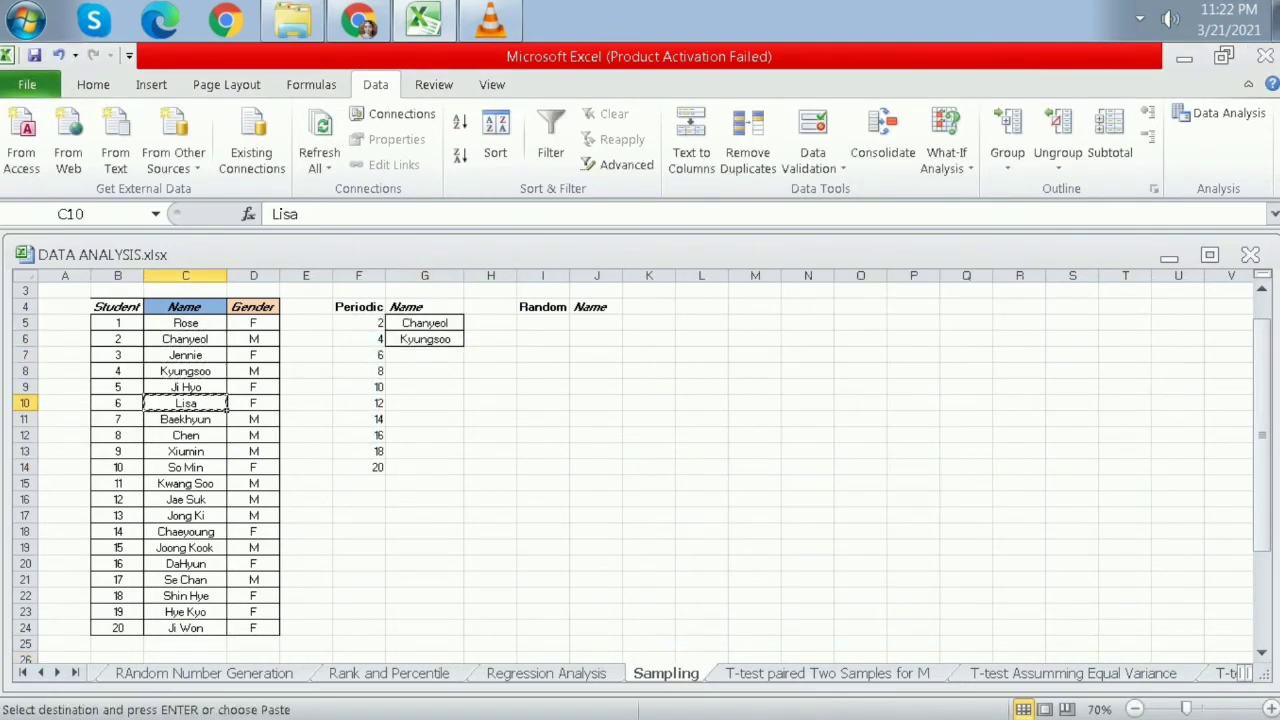
left_click(424, 355)
key("ctrl+v")
Copy the names of students 8, 10 and 12 into G8:G10 of the periodic sample.
left_click(185, 435)
key("ctrl+c")
left_click(424, 371)
key("ctrl+v")
left_click(185, 467)
key("ctrl+c")
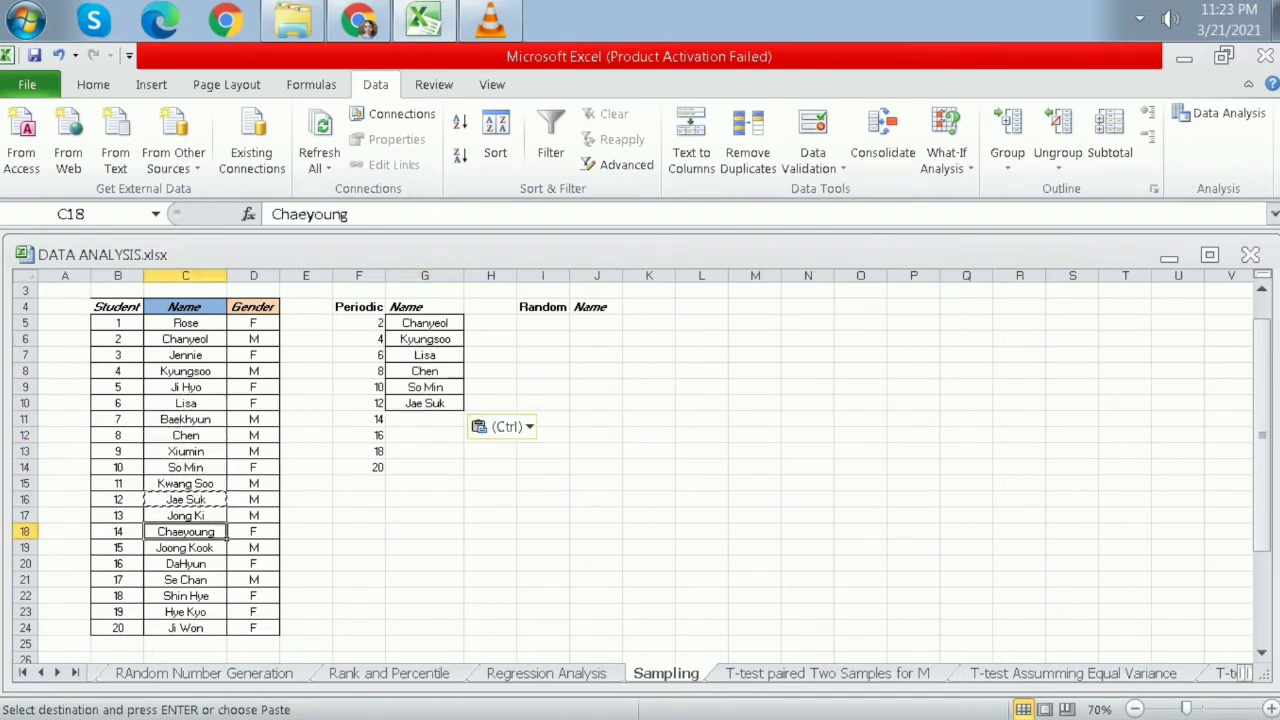
Fill G11:G14 of the periodic sample with the names of students 14, 16, 18 and 20.
key("ctrl+c")
left_click(424, 419)
key("ctrl+v")
left_click(185, 564)
key("ctrl+c")
left_click(424, 435)
key("ctrl+v")
left_click(185, 596)
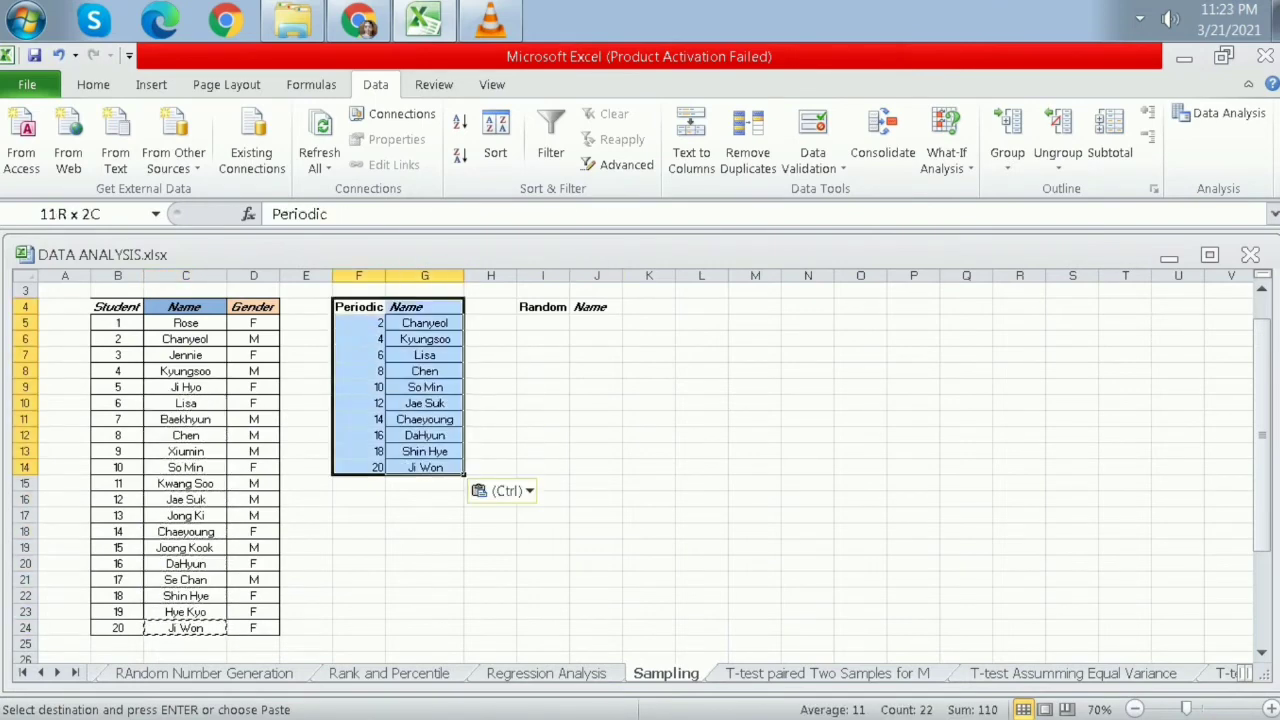
left_click(424, 531)
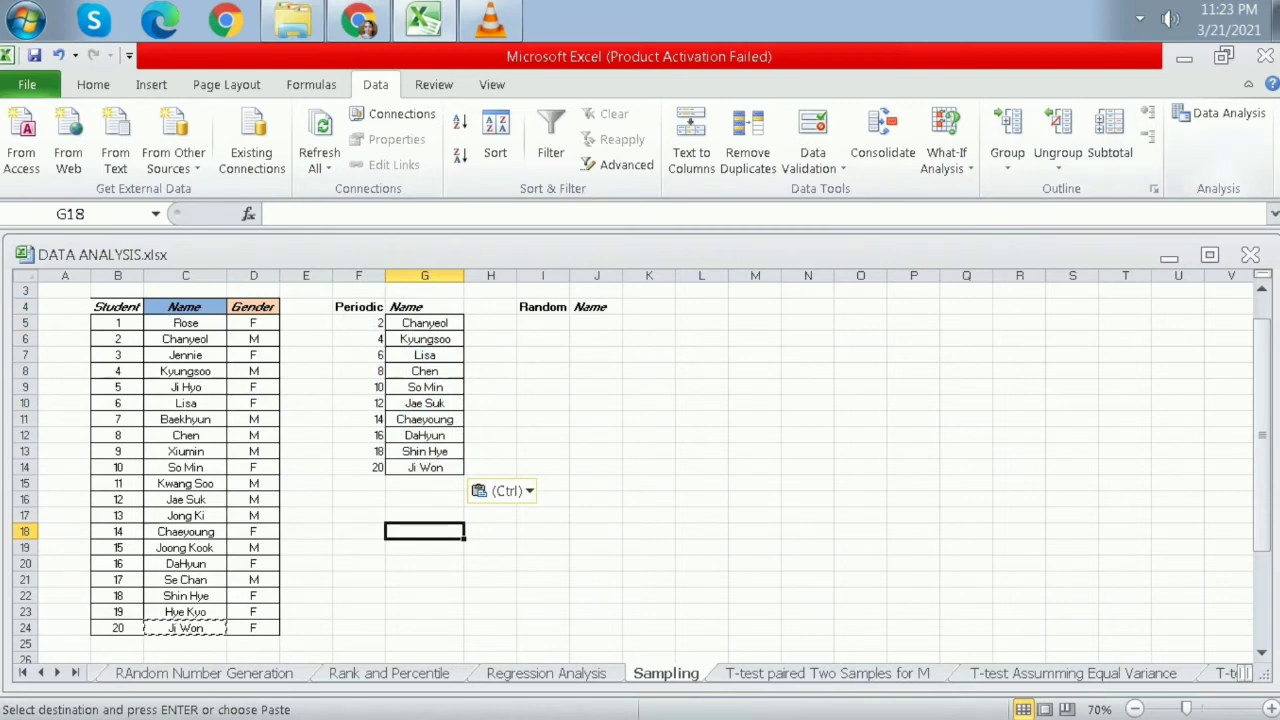
Run random Sampling on $B$4:$B$24 with labels, 10 samples and output at $I$5.
left_click(1222, 113)
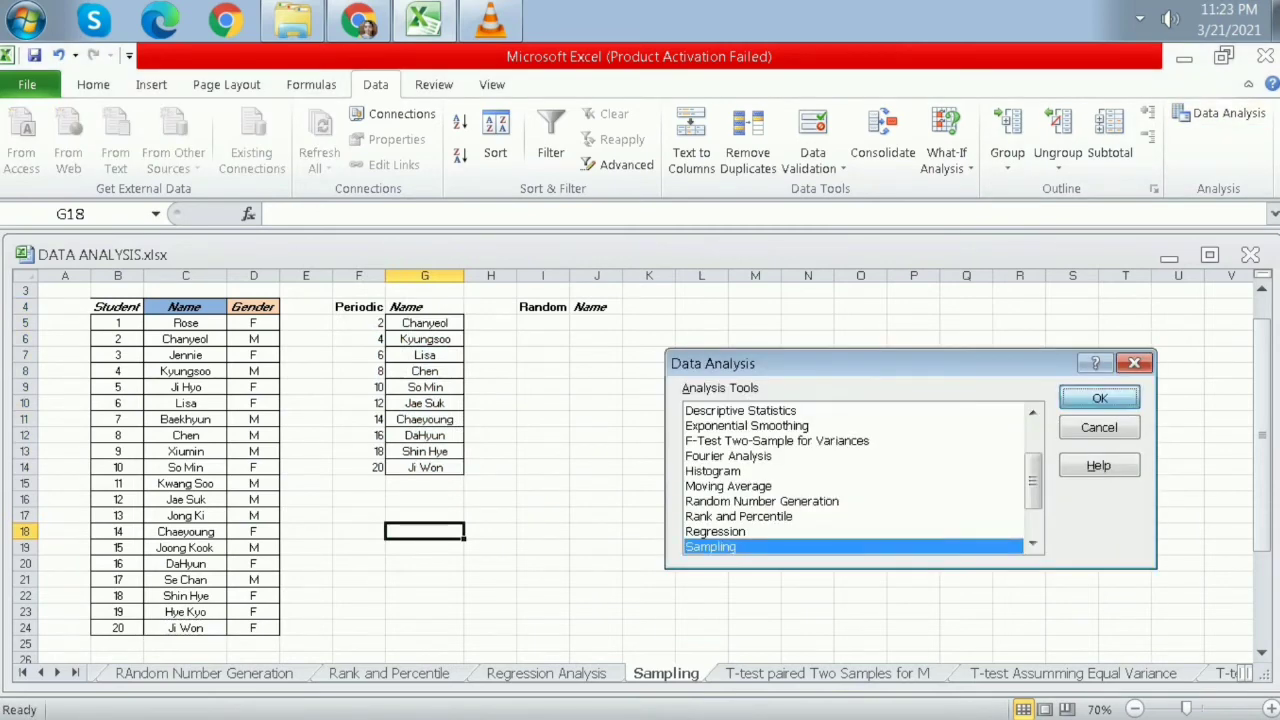
key("Return")
key("alt+r")
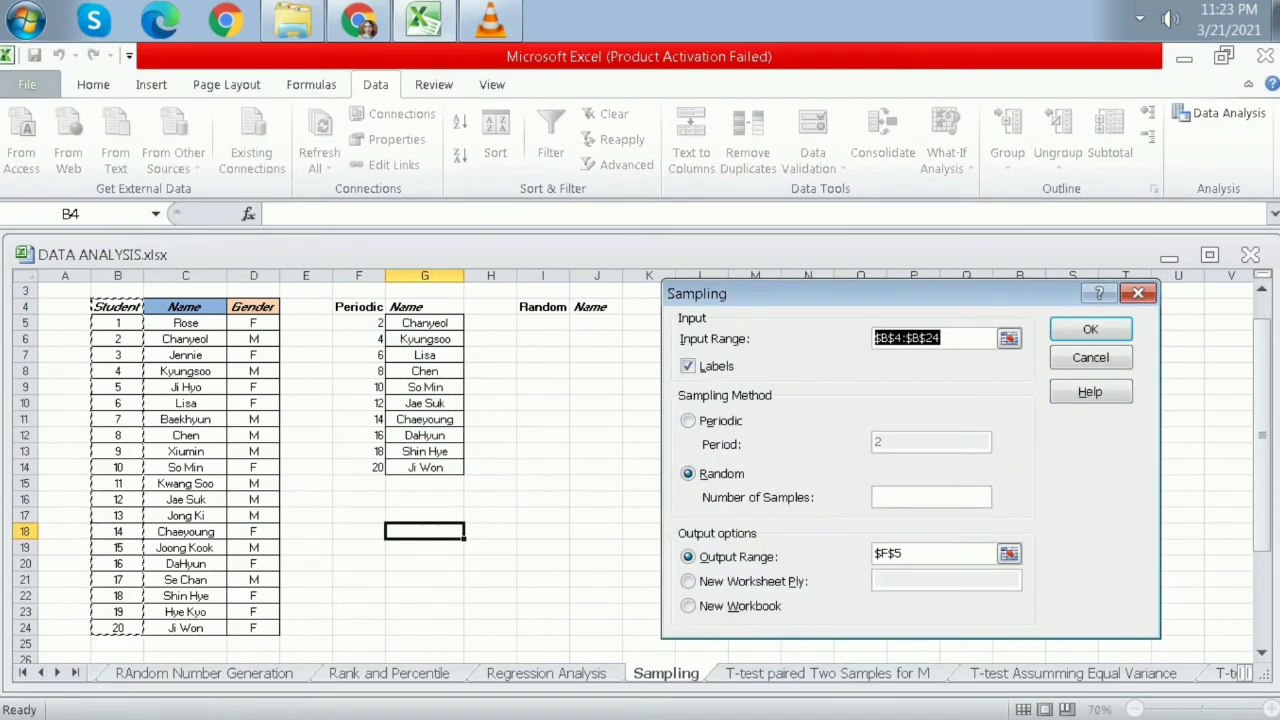
left_click(930, 497)
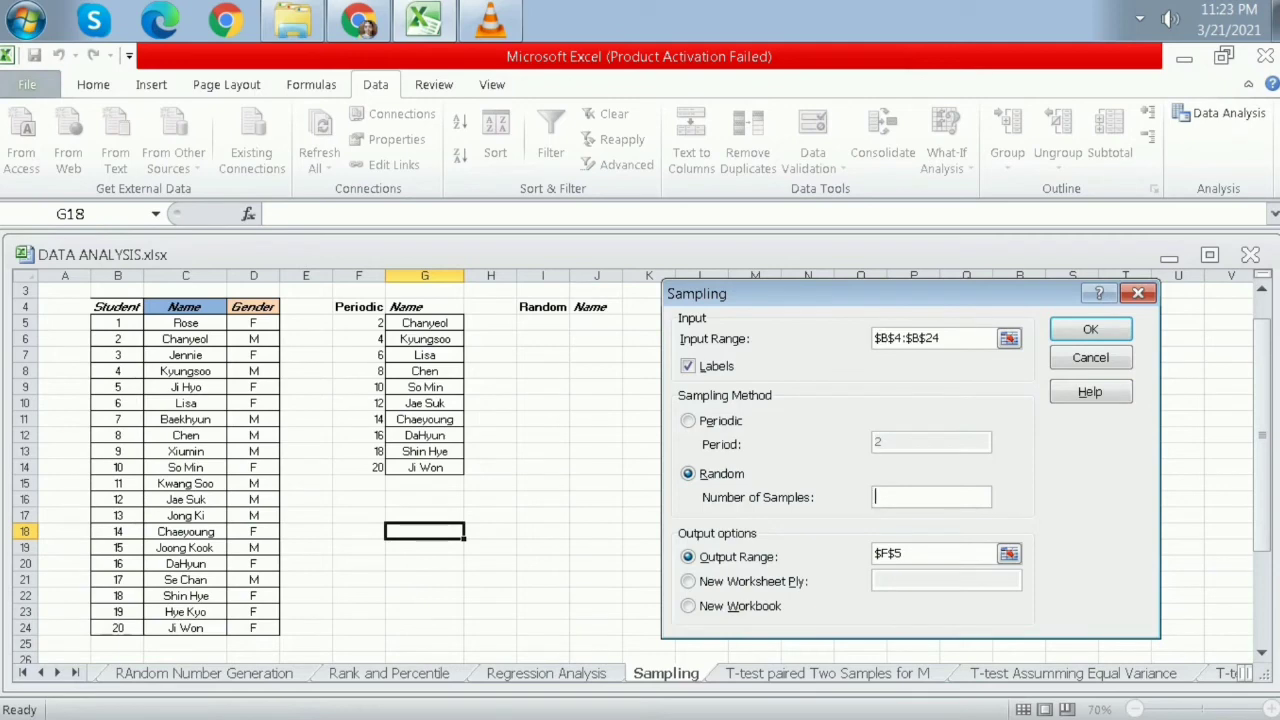
type("10")
left_click(932, 554)
left_click_drag(903, 553, 875, 553)
left_click(542, 323)
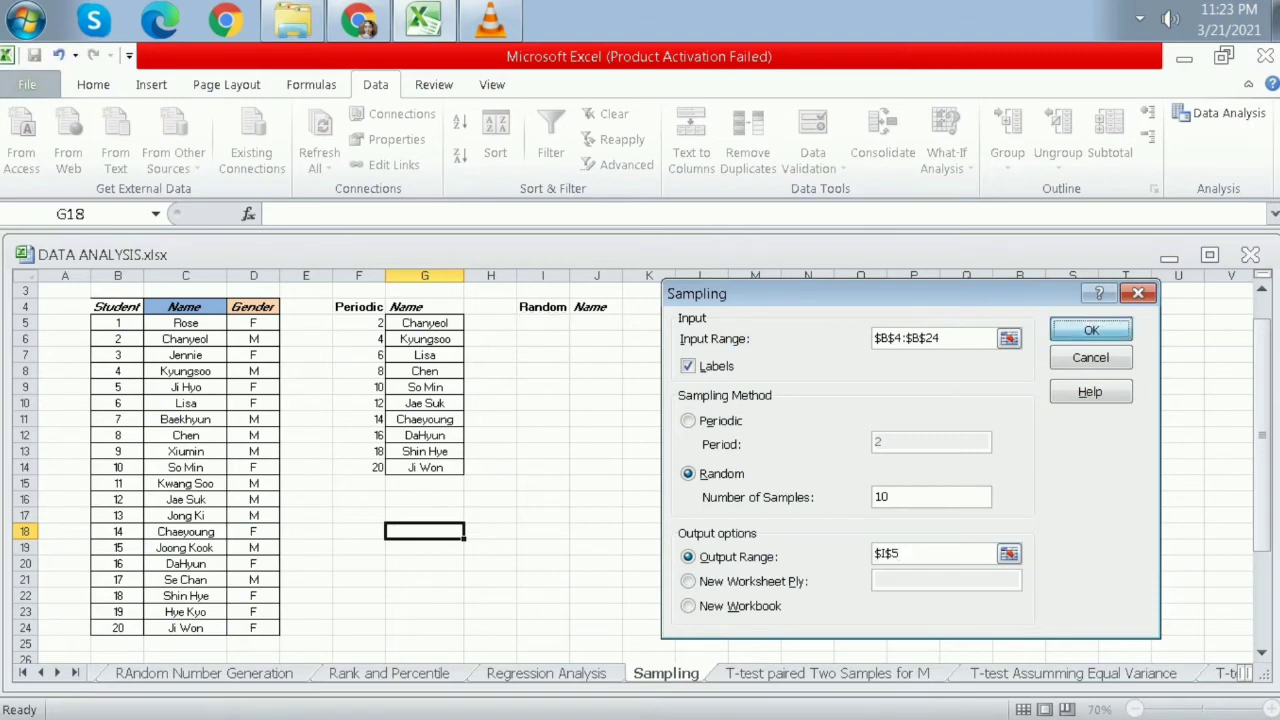
left_click(1091, 330)
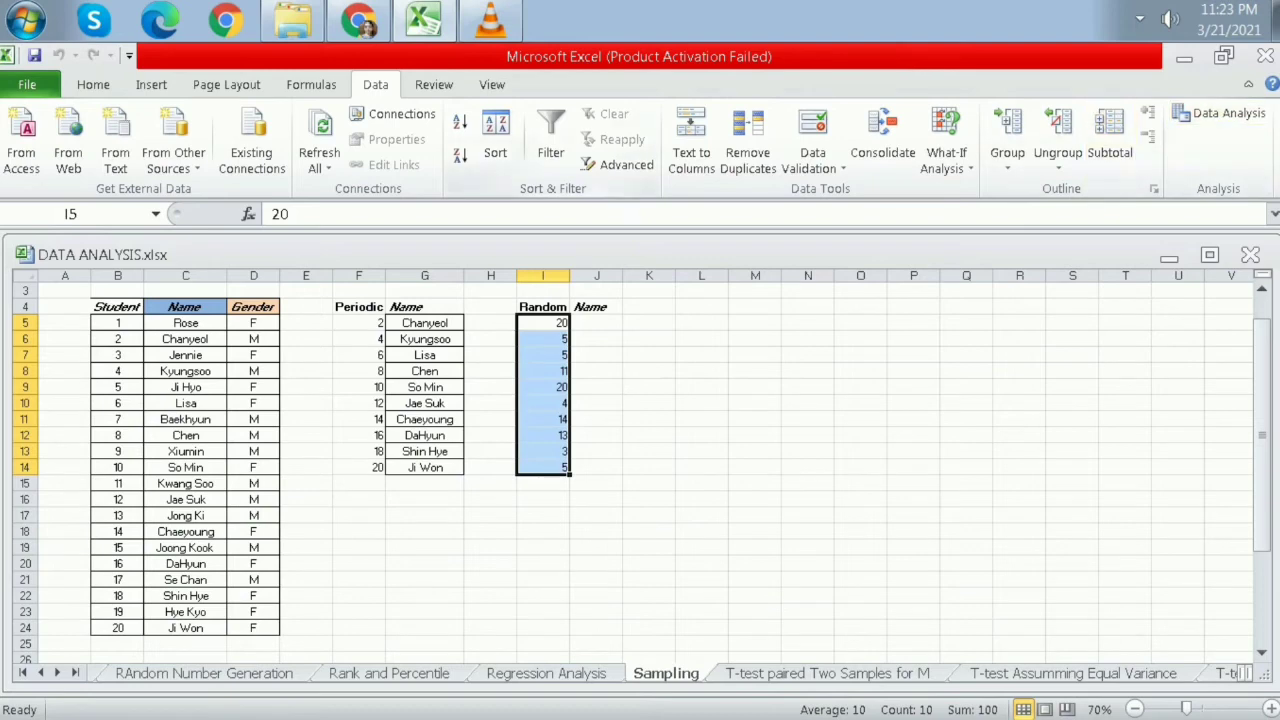
Sort the random sample numbers in I5:I14 from smallest to largest, using only the current selection.
left_click(93, 84)
left_click(1198, 150)
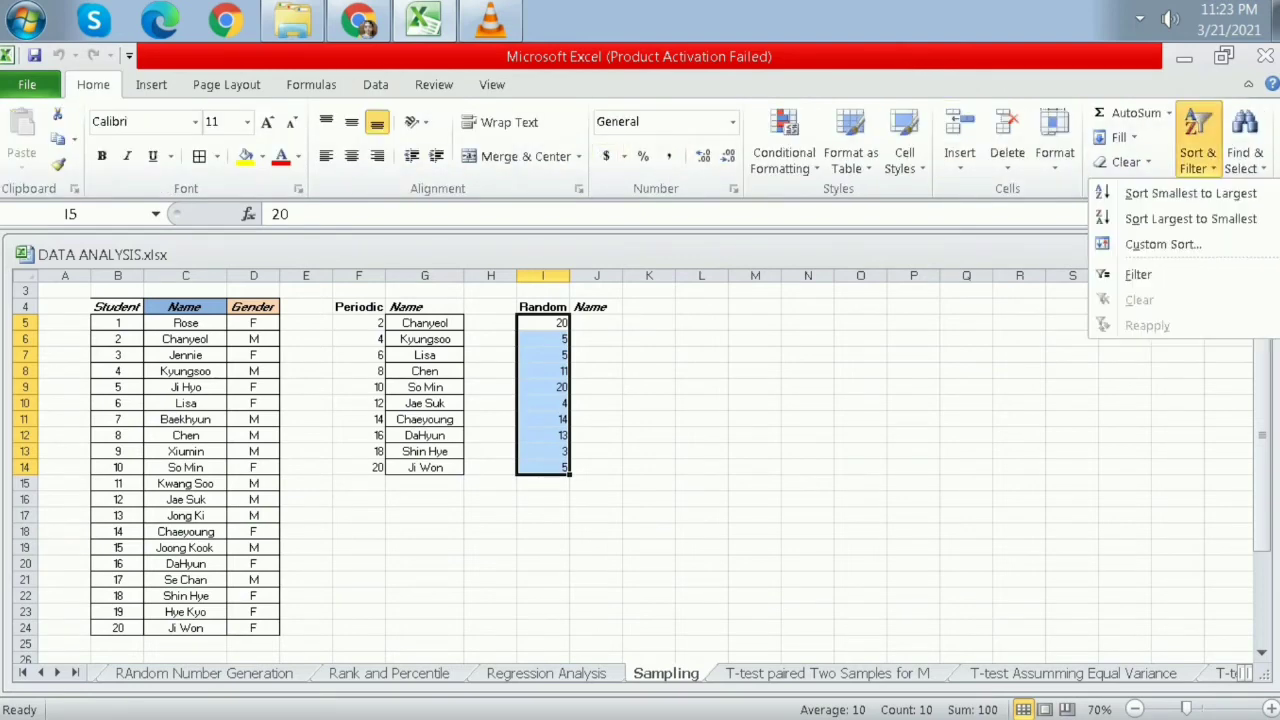
left_click(1185, 193)
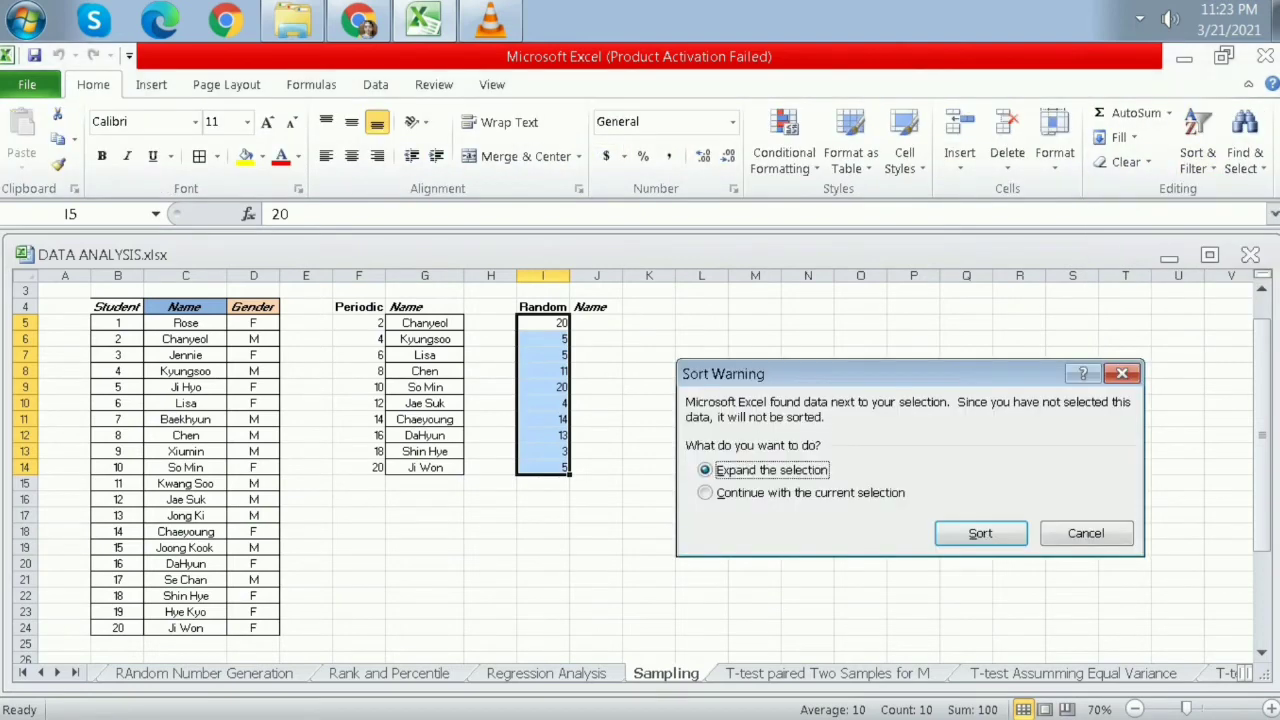
left_click(809, 493)
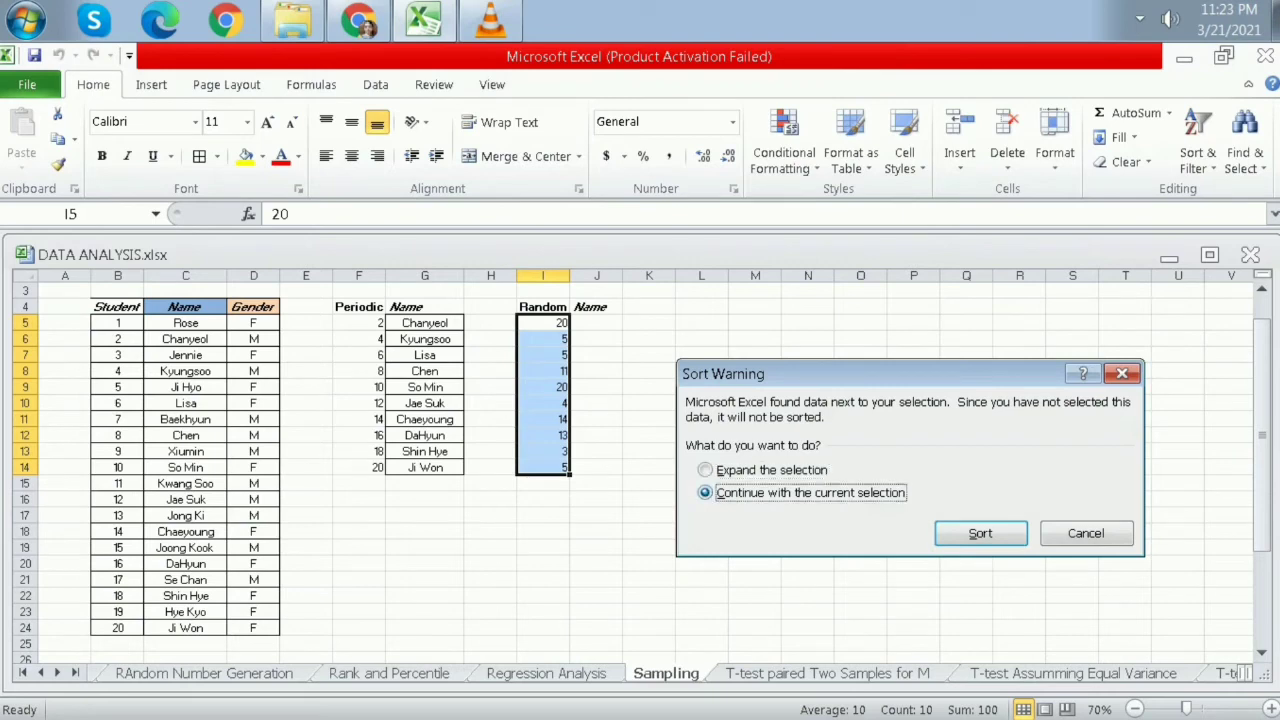
left_click(981, 533)
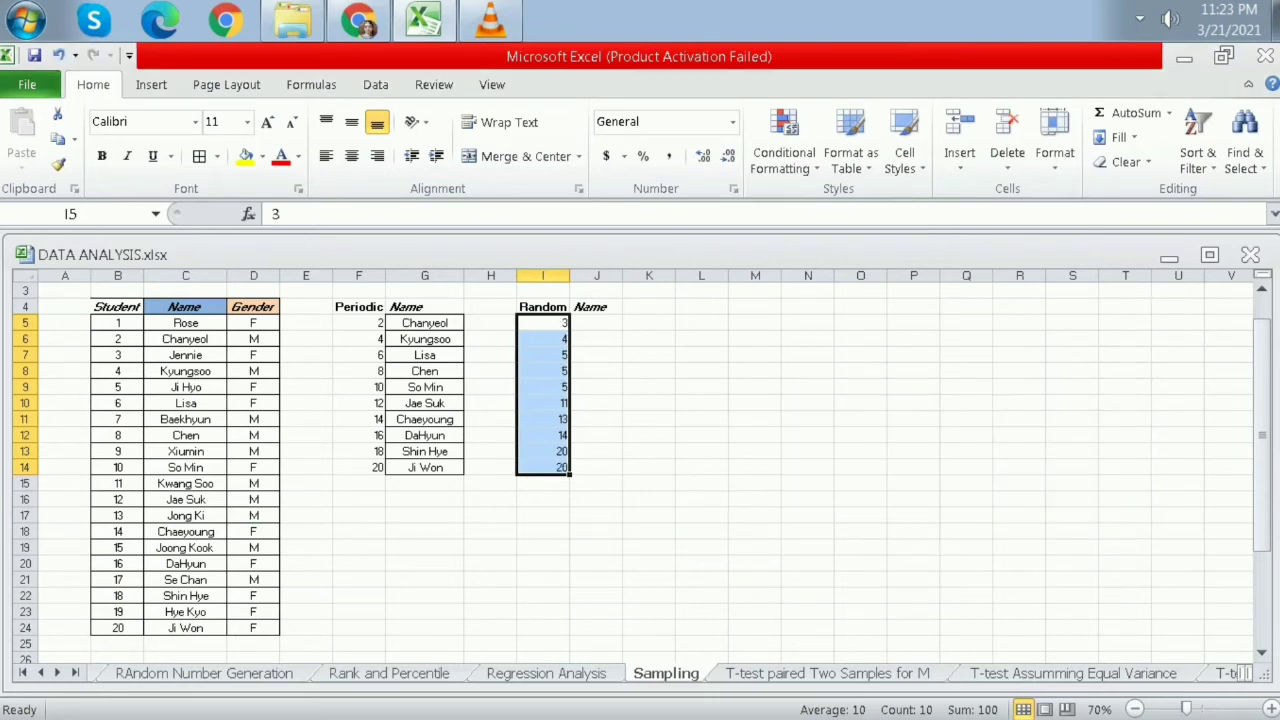
Copy the names of students 3, 4 and 5 into J5:J9, repeating student 5's name for each of its three entries.
left_click(543, 323)
left_click(185, 355)
key("ctrl+c")
left_click(596, 323)
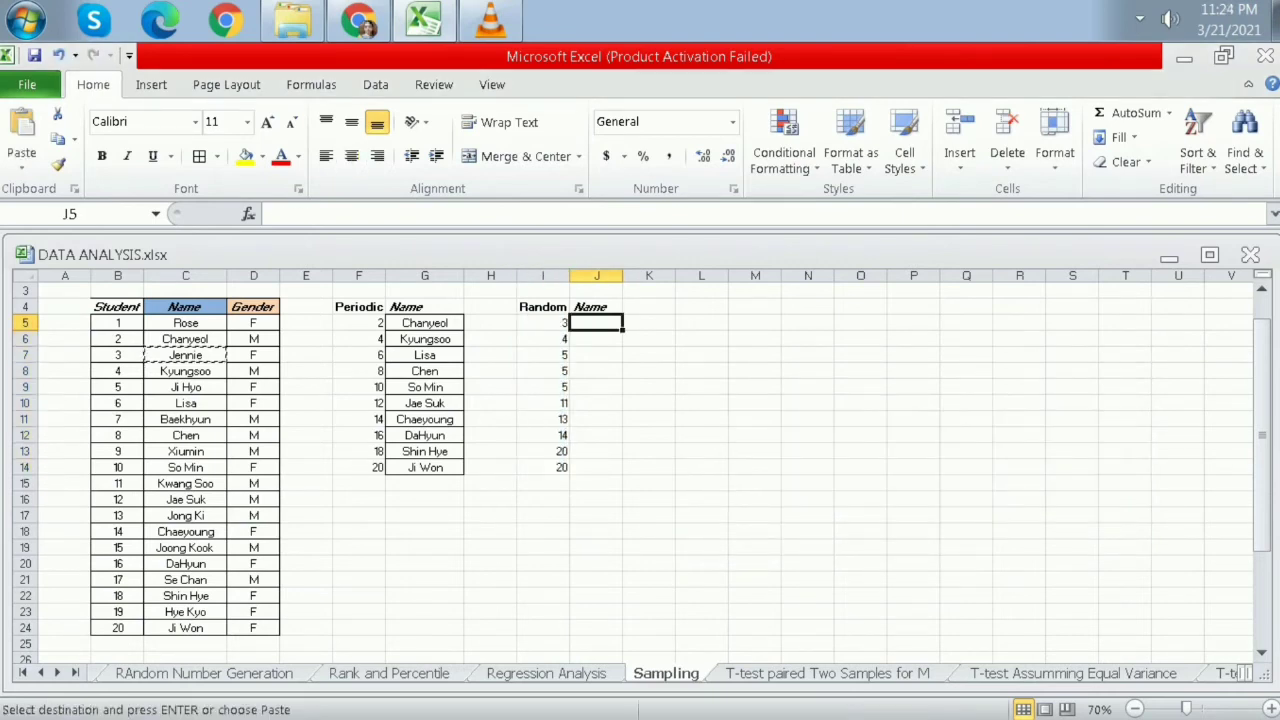
key("ctrl+v")
left_click(185, 371)
key("ctrl+c")
left_click(596, 339)
key("ctrl+v")
key("ctrl+v")
left_click(596, 371)
key("ctrl+v")
left_click(596, 387)
key("ctrl+v")
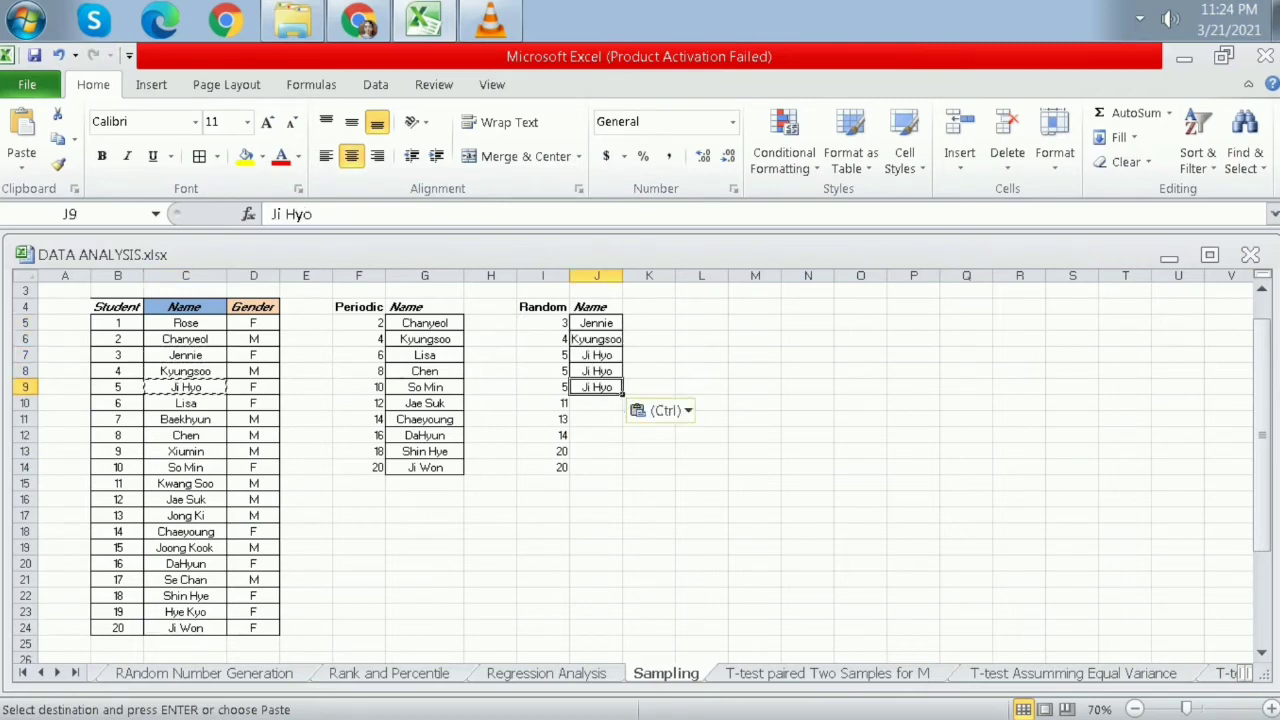
Fill J10:J14 of the random sample with the names of students 11, 13, 14 and 20, entering student 20 twice.
left_click_drag(185, 499, 185, 484)
left_click(185, 483)
key("ctrl+c")
key("ctrl+c")
left_click(596, 419)
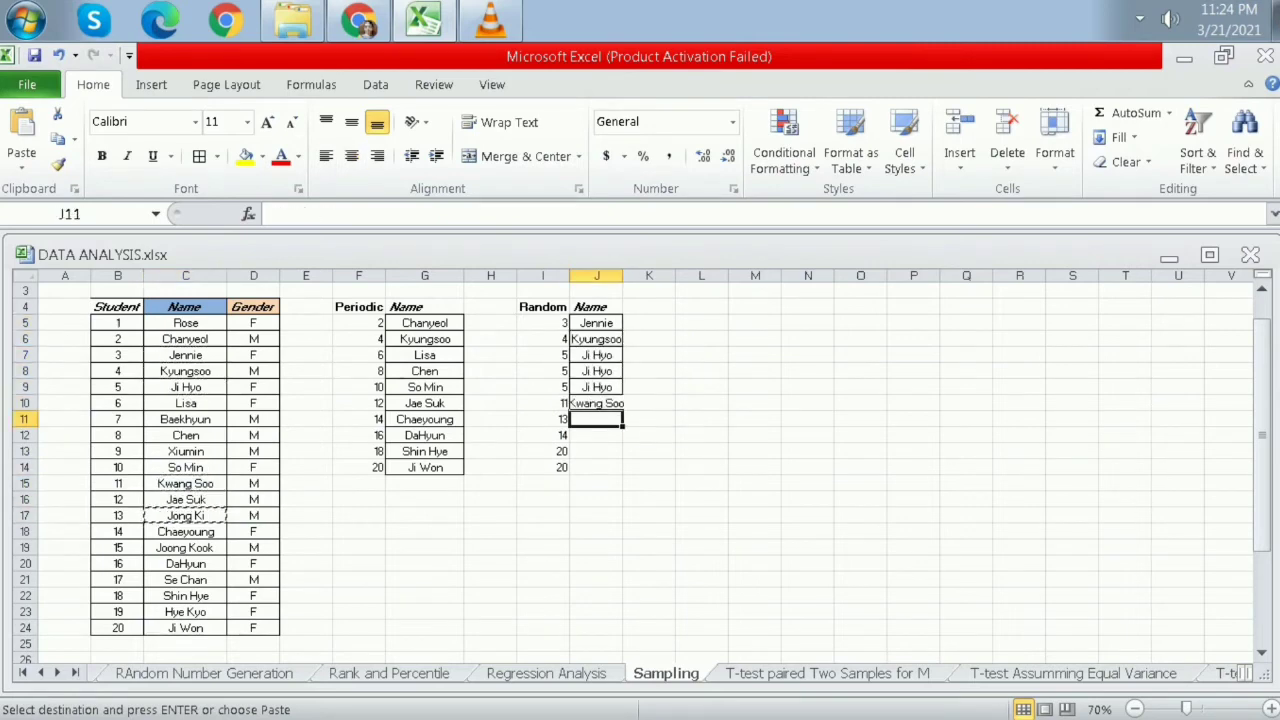
key("ctrl+v")
left_click(185, 532)
key("ctrl+c")
left_click(596, 435)
key("ctrl+v")
left_click(185, 628)
key("ctrl+v")
left_click(596, 467)
key("ctrl+v")
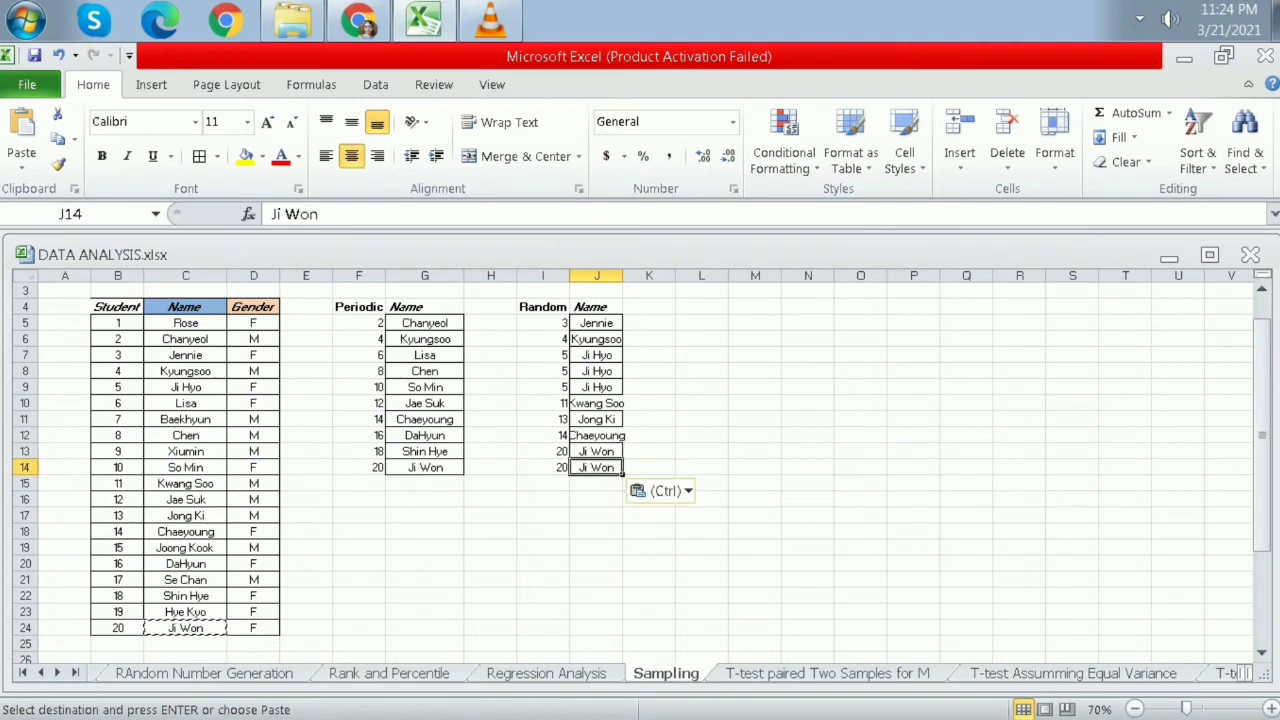
Autofit column J to its names and highlight the random sample table and its repeated entries.
left_click(649, 531)
double_click(623, 276)
left_click(738, 387)
left_click_drag(543, 307, 612, 467)
left_click(614, 499)
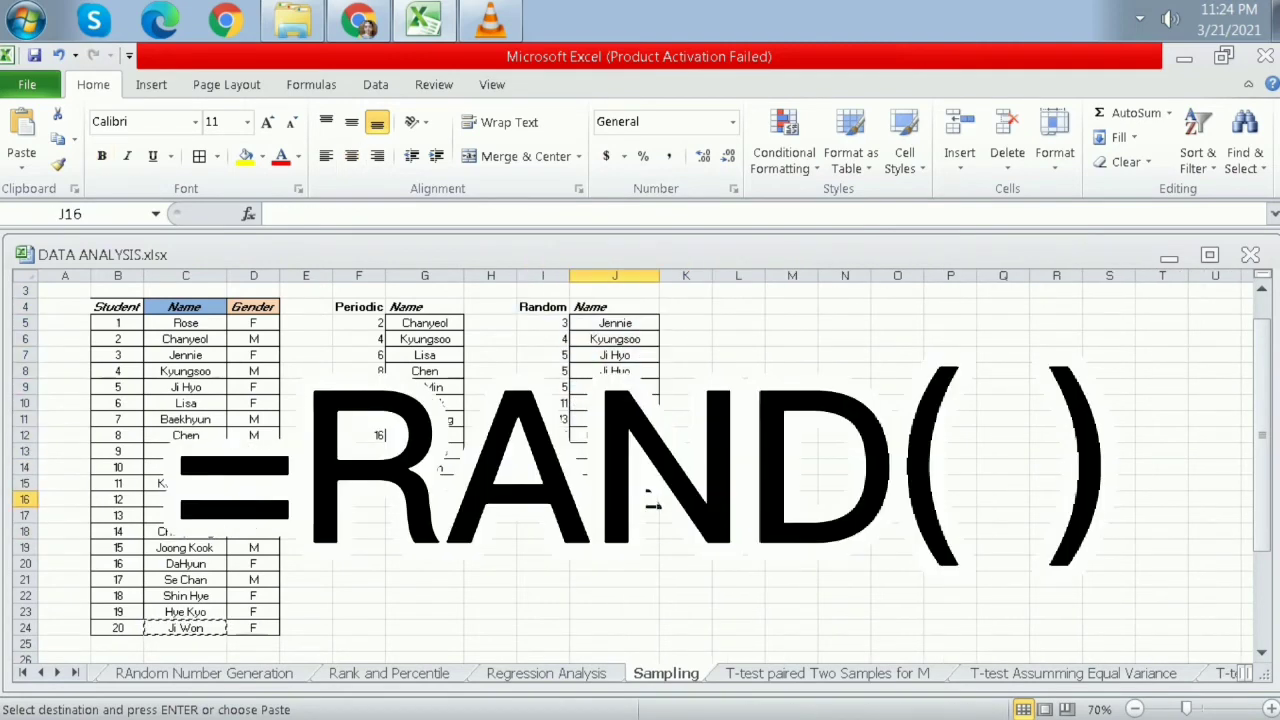
left_click_drag(614, 355, 614, 371)
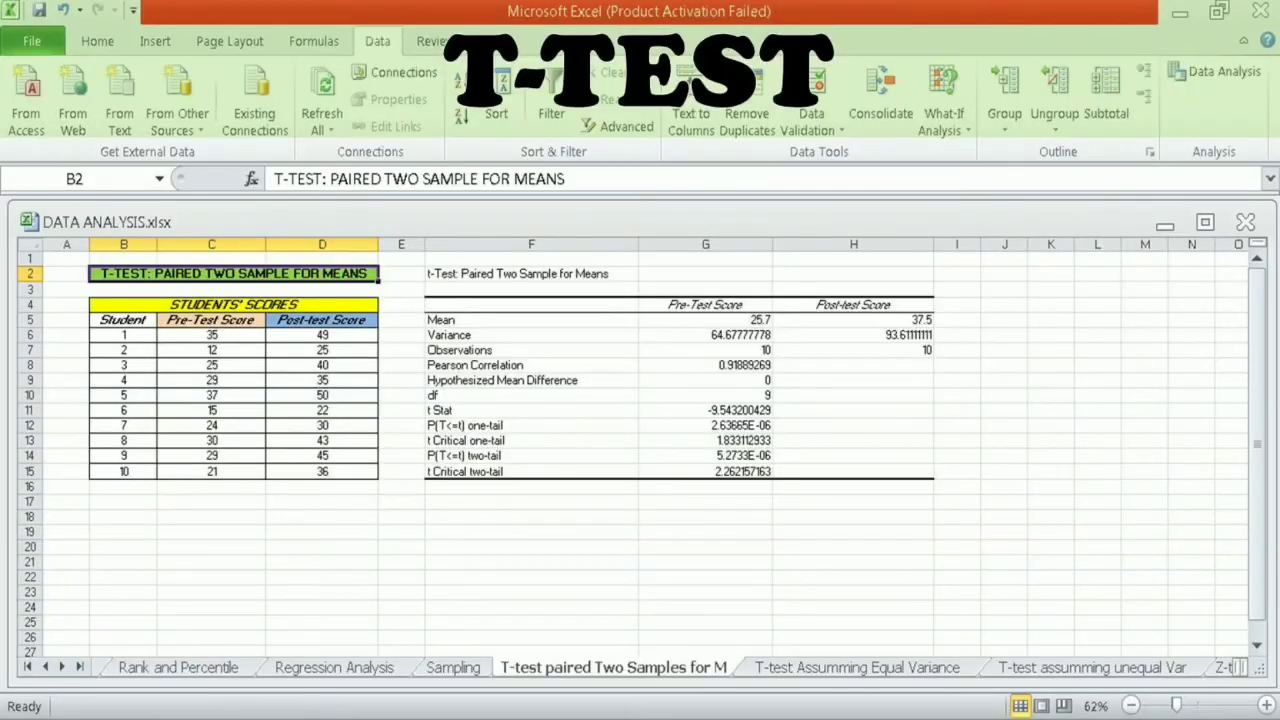
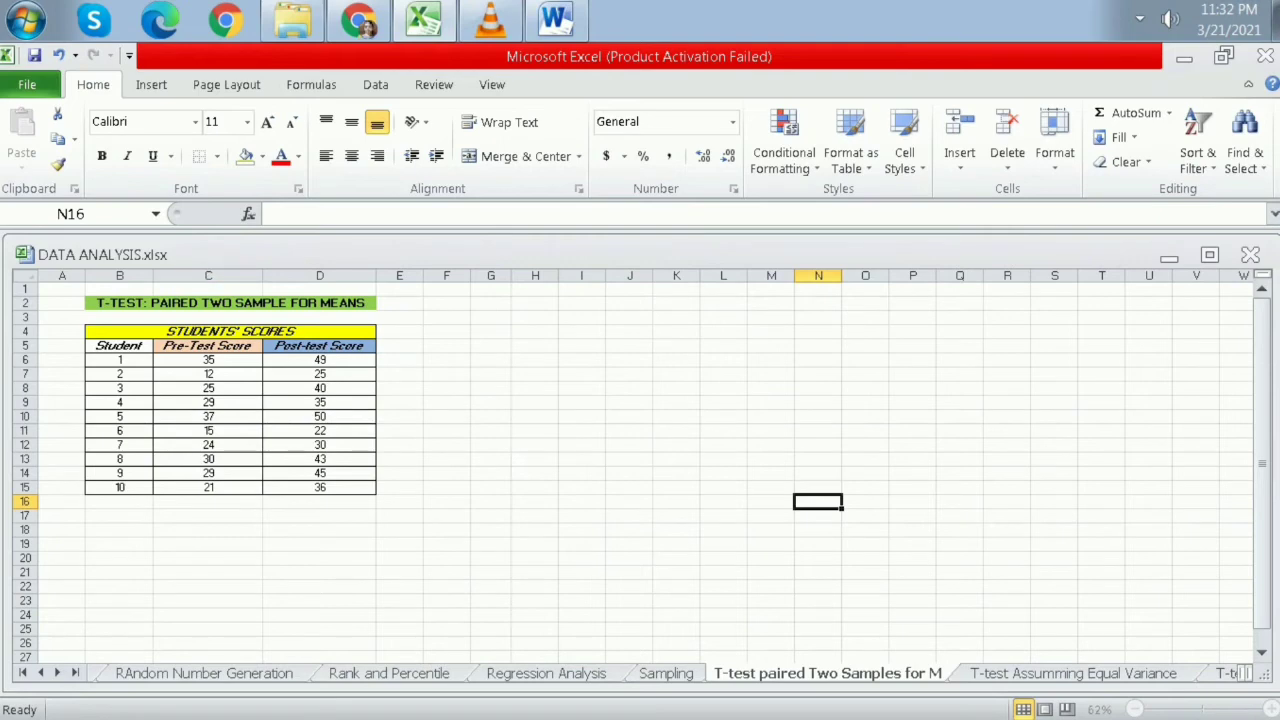
Start the t-Test: Paired Two Sample for Means analysis tool for the Students' Scores table.
left_click_drag(208, 331, 320, 487)
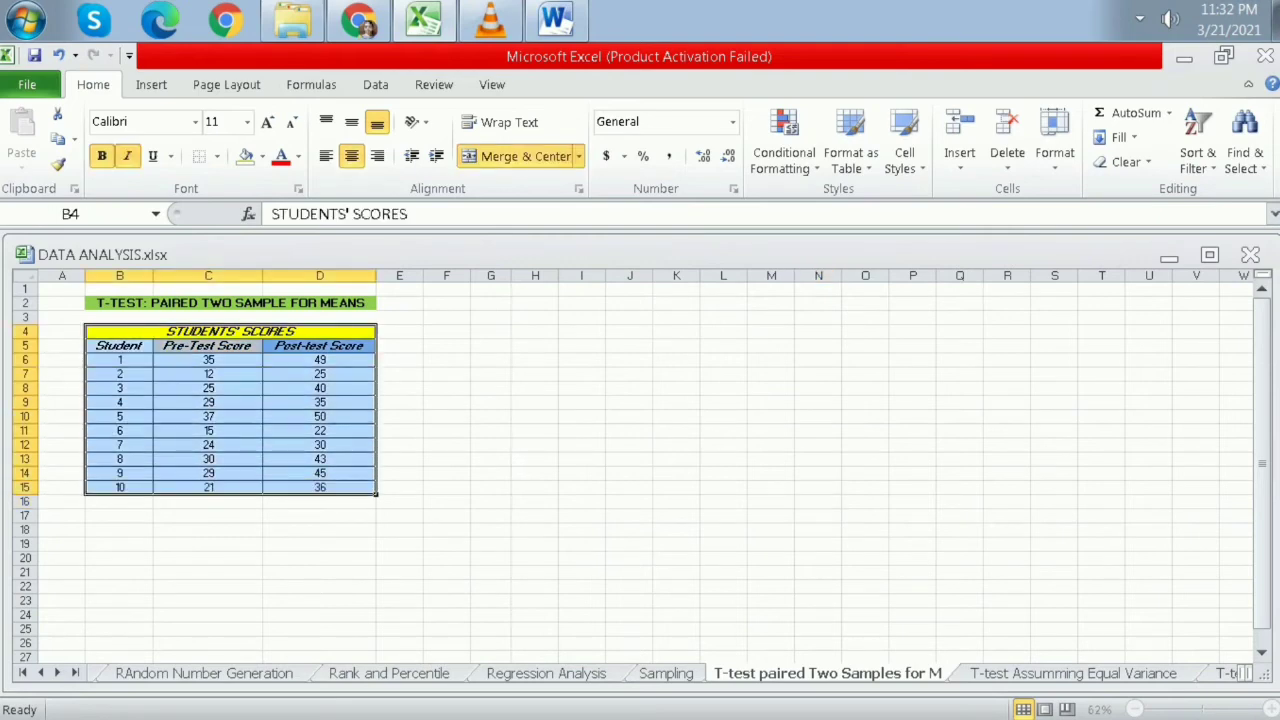
left_click(320, 573)
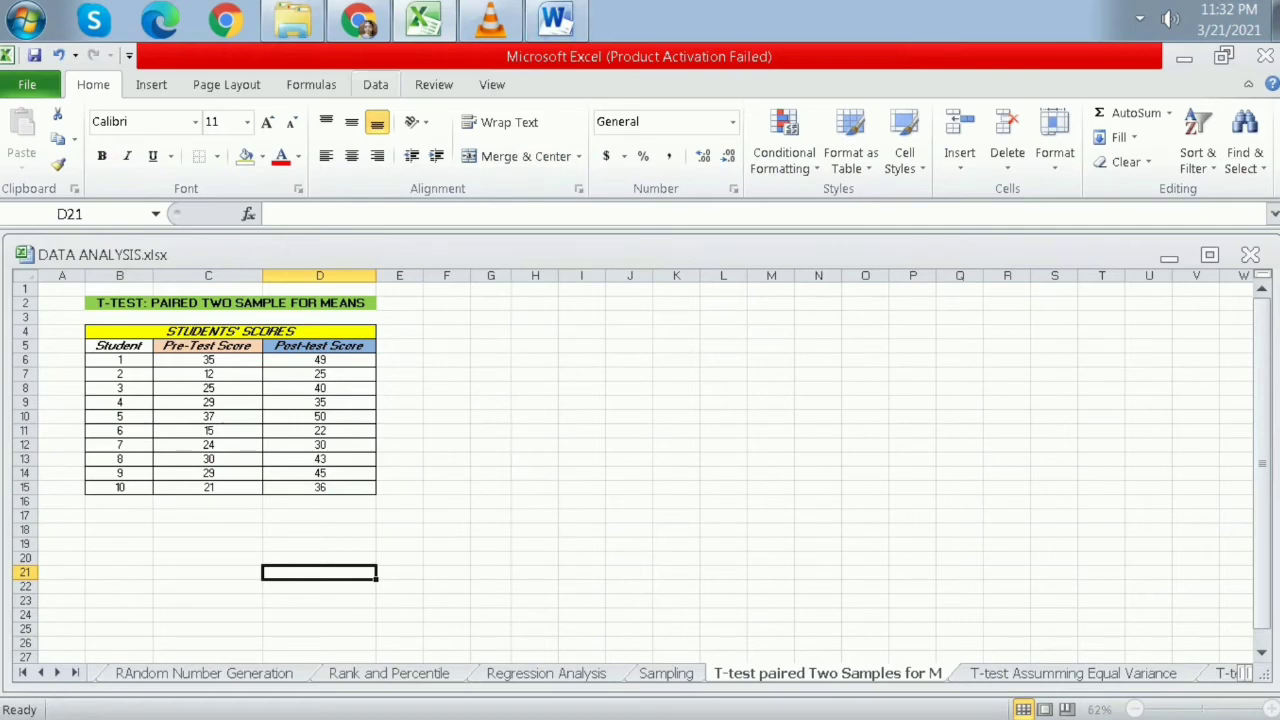
left_click(375, 84)
left_click(1220, 112)
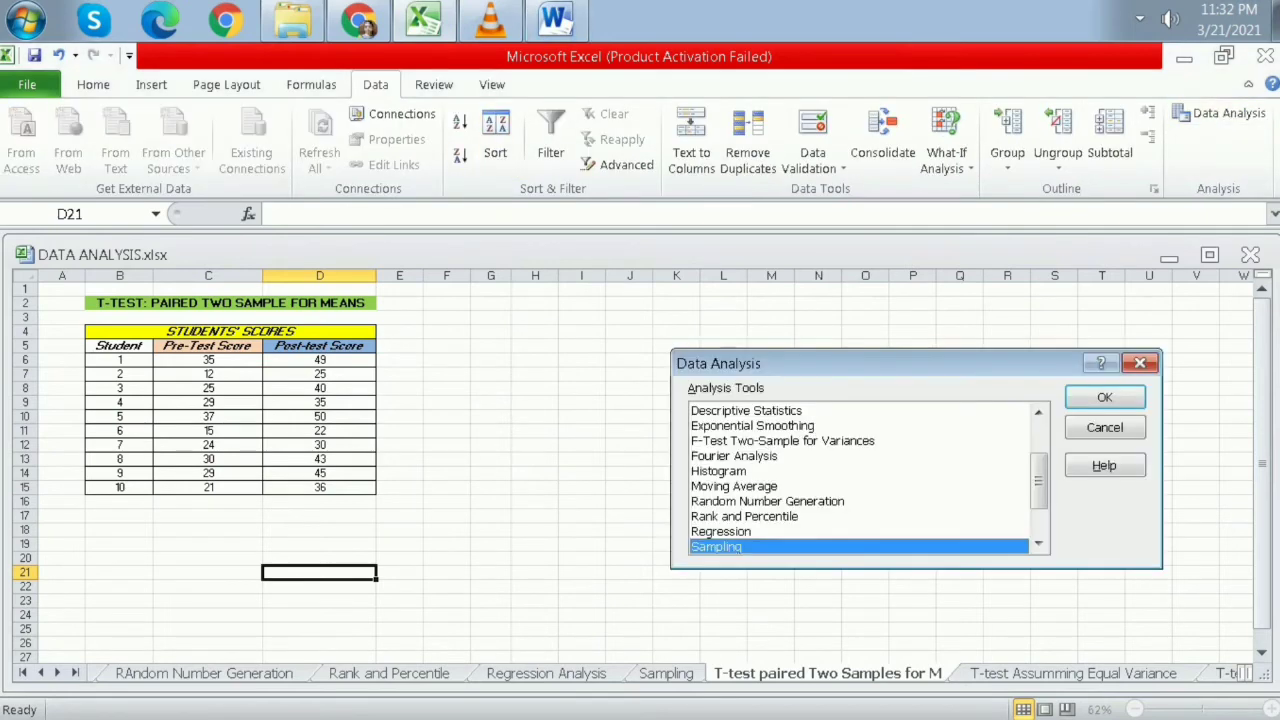
left_click(1038, 524)
left_click(800, 501)
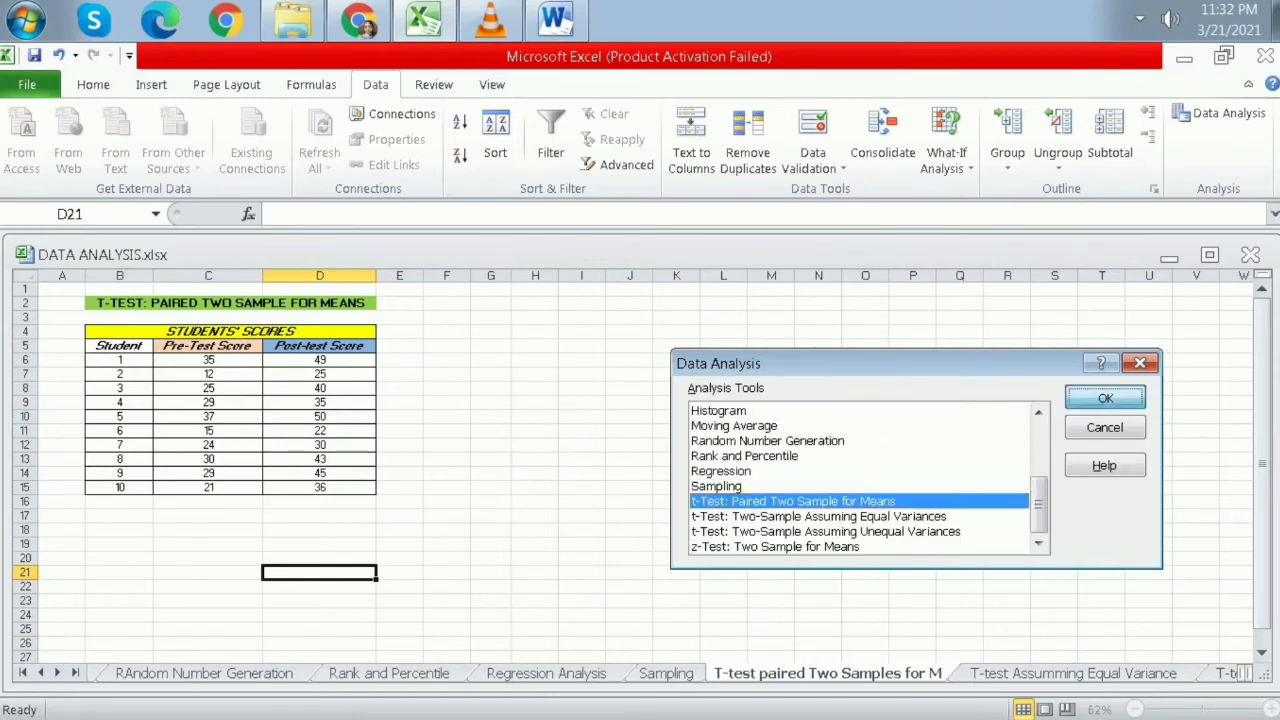
left_click(1105, 397)
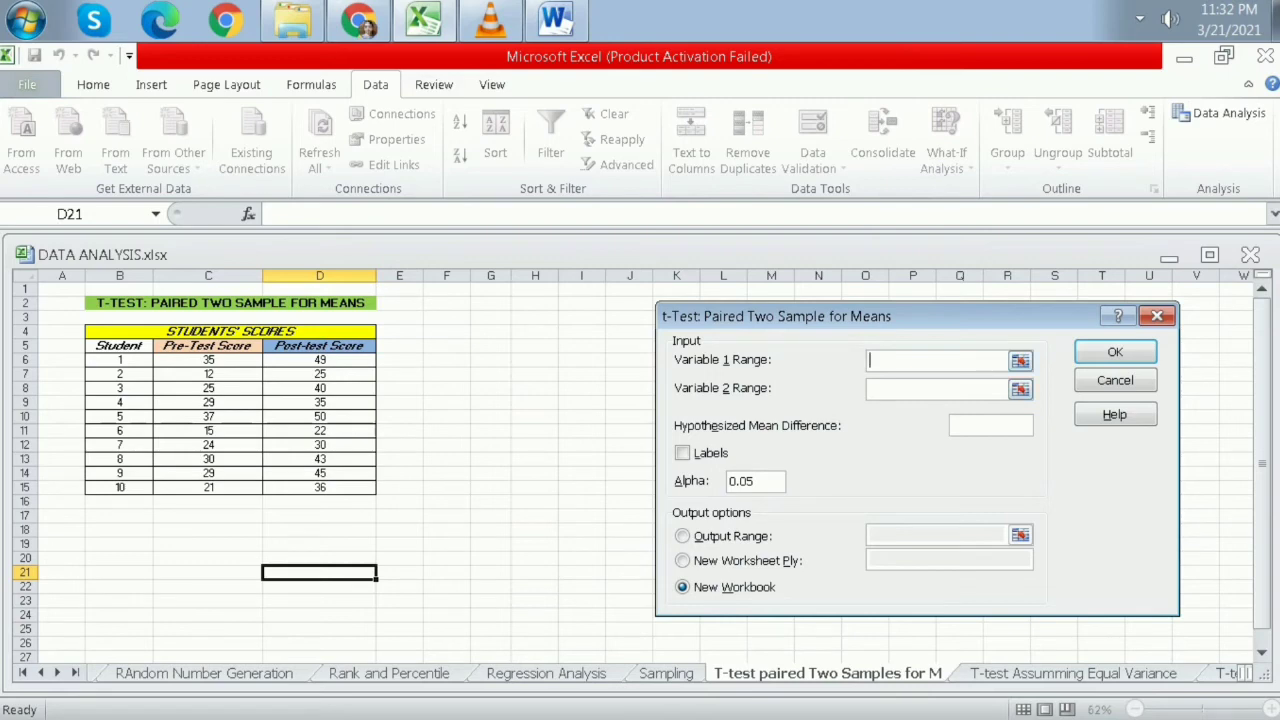
Set the paired t-test inputs to C5:C15 and D5:D15, with hypothesized mean difference 0 and labels enabled.
left_click_drag(208, 345, 230, 487)
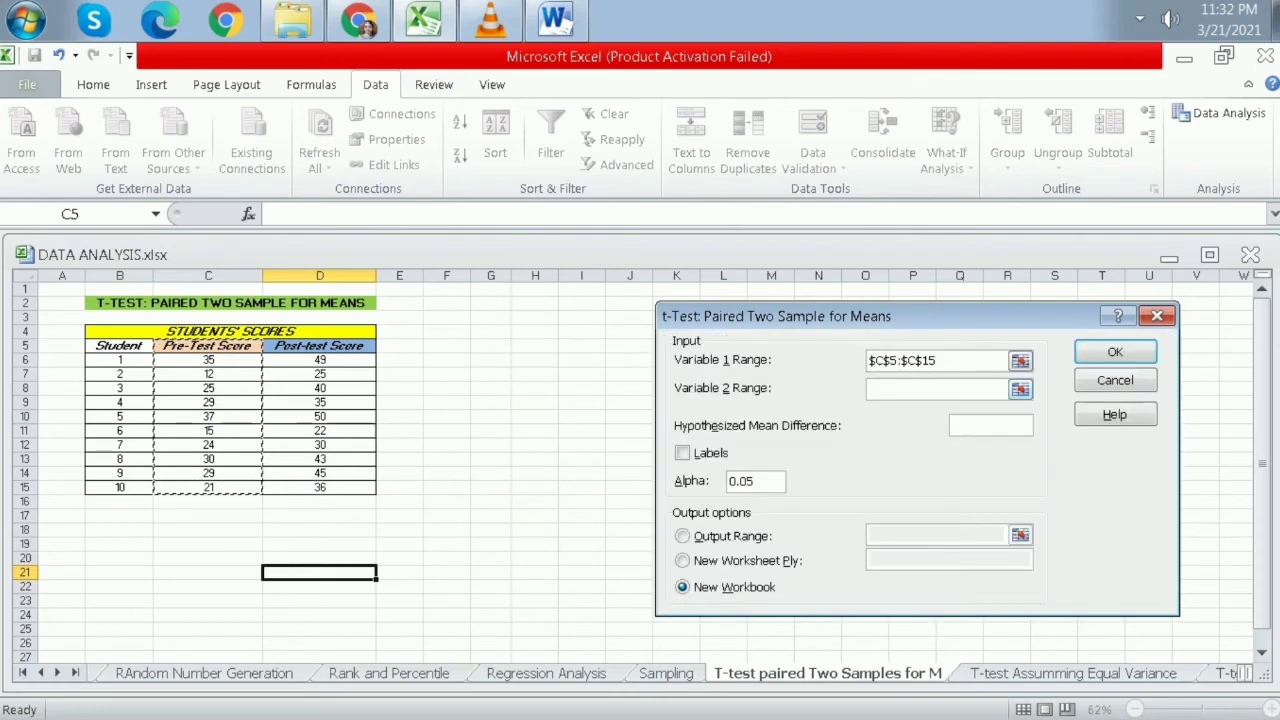
left_click(930, 389)
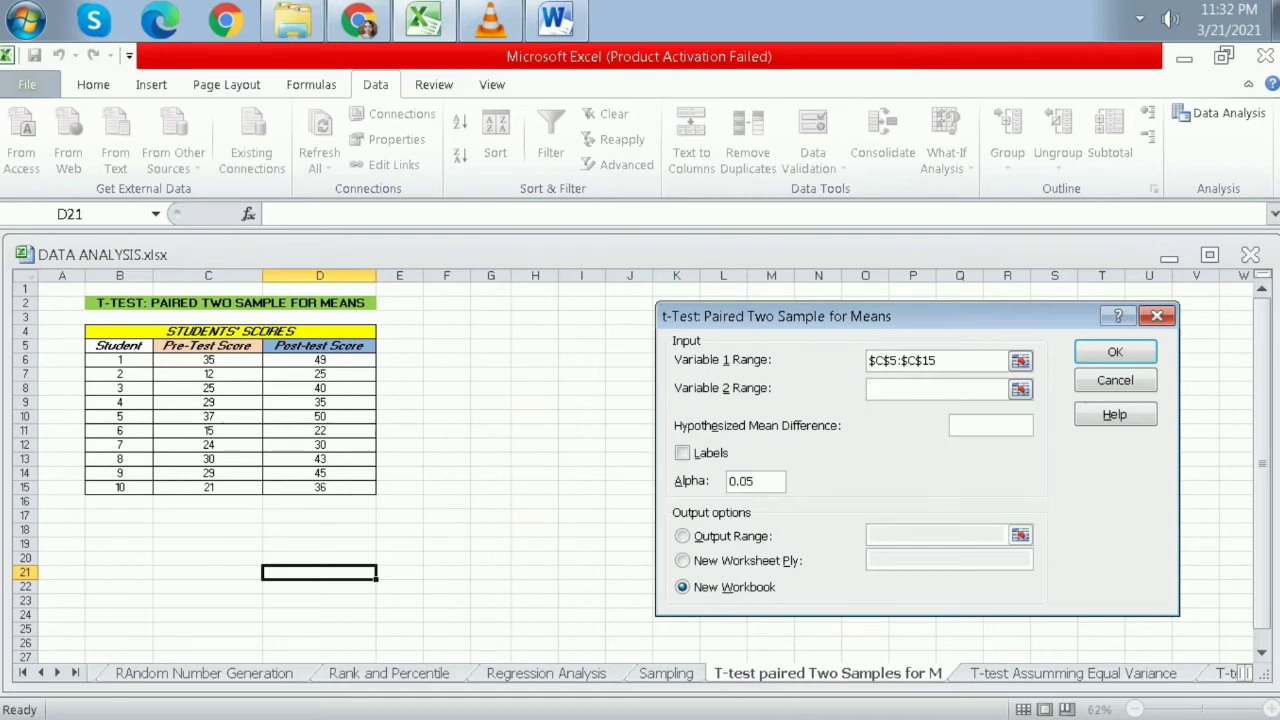
left_click_drag(319, 345, 370, 492)
type("0")
left_click(682, 453)
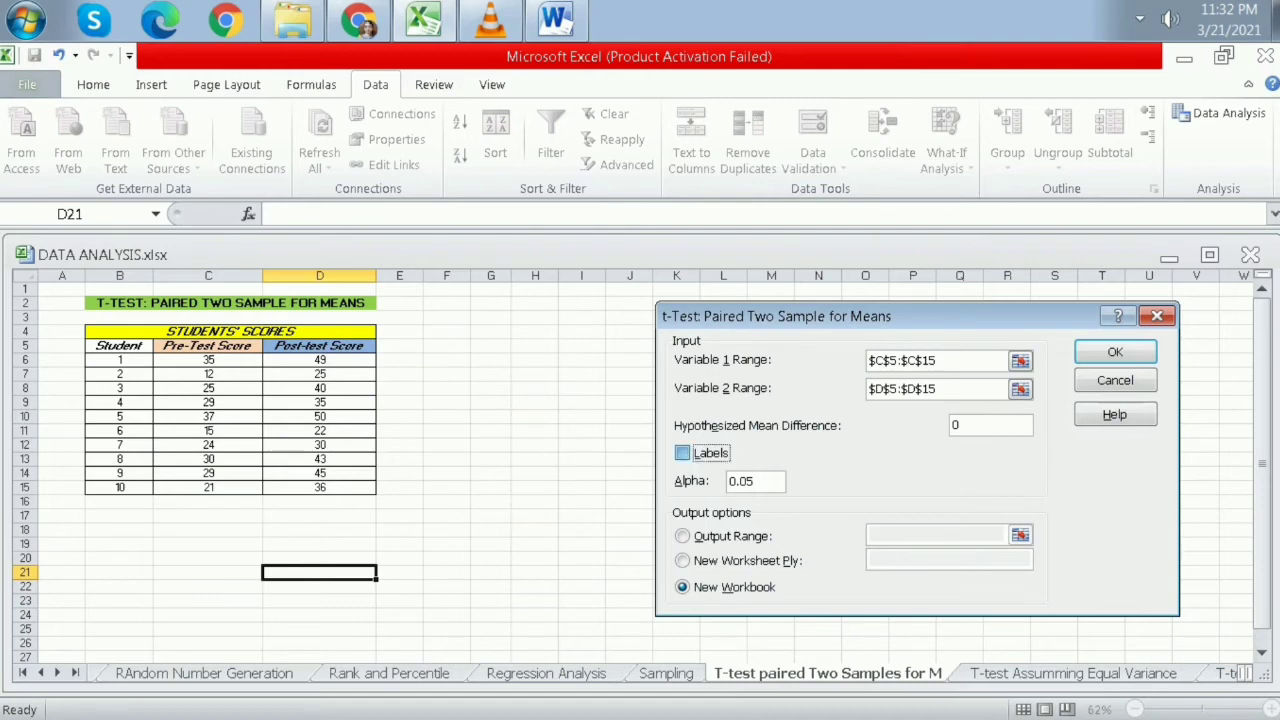
Send the paired t-test output to cell F2 of the current sheet and run the analysis.
left_click(682, 536)
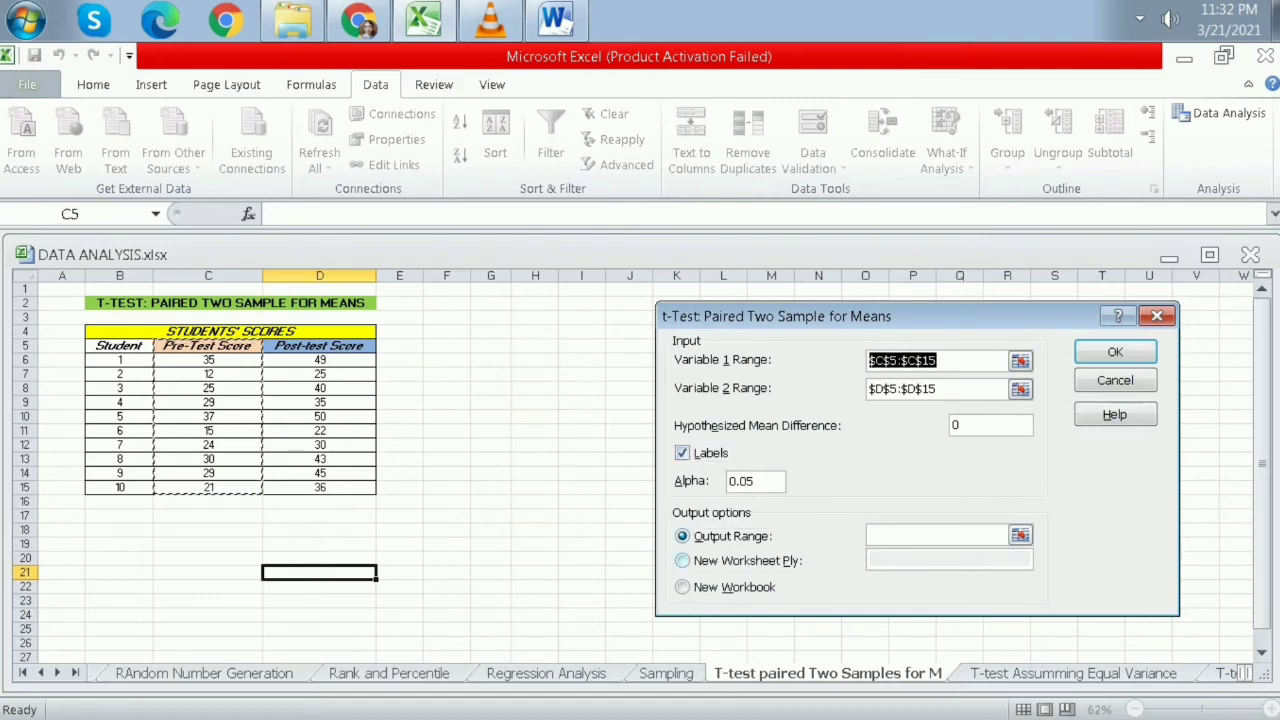
left_click(936, 536)
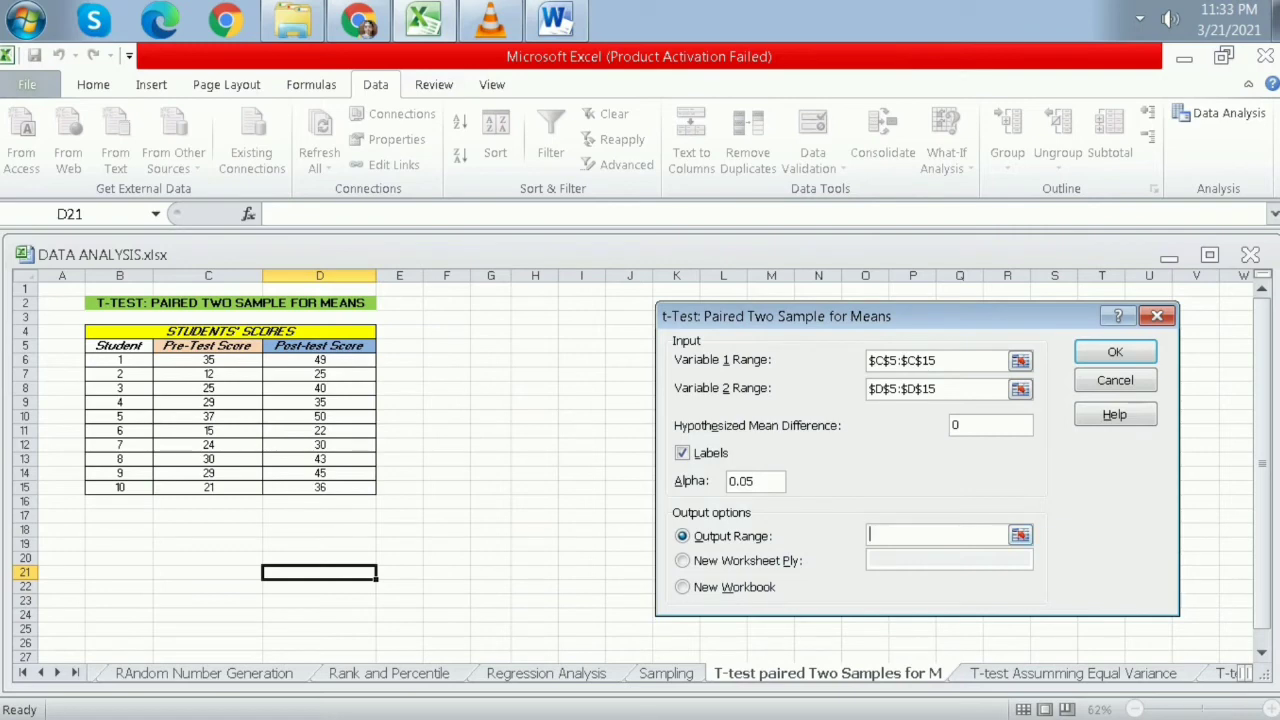
left_click(446, 303)
key("Return")
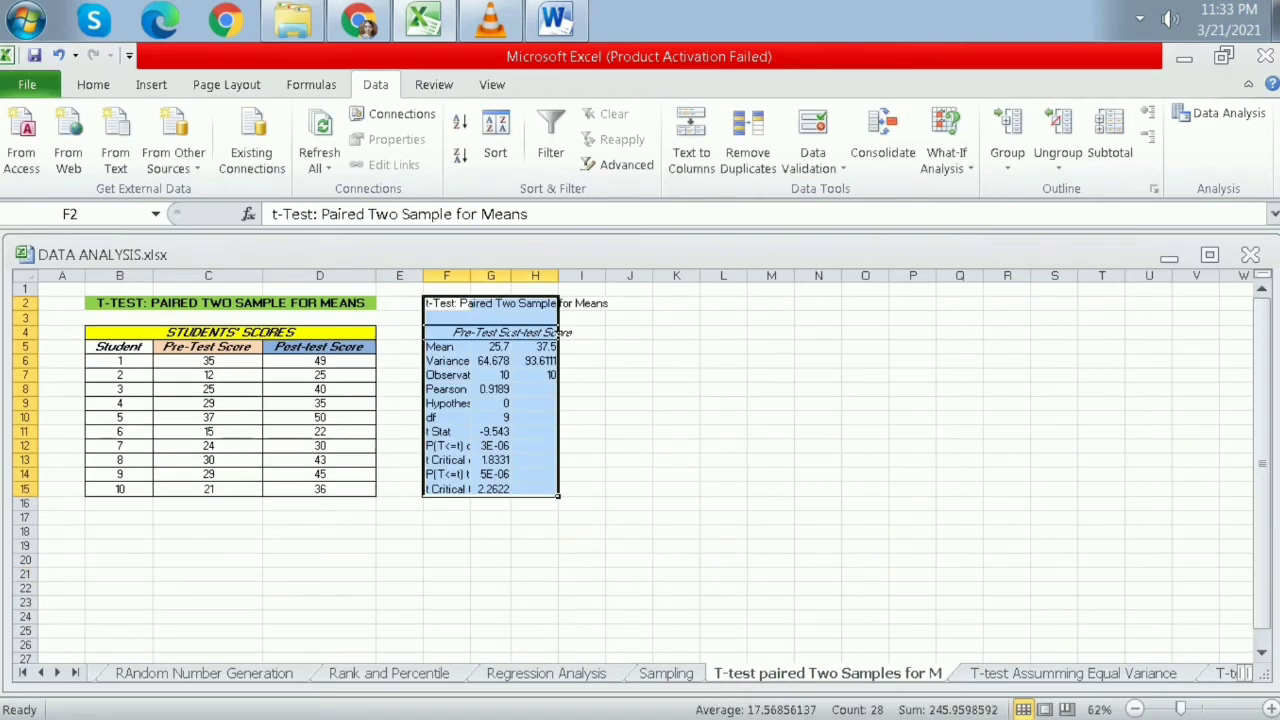
Widen columns F to H to fit the paired t-test results and inspect the pre-test and post-test means.
left_click_drag(470, 276, 936, 276)
left_click(570, 288)
left_click(1054, 389)
left_click(706, 361)
left_click(706, 347)
left_click(855, 347)
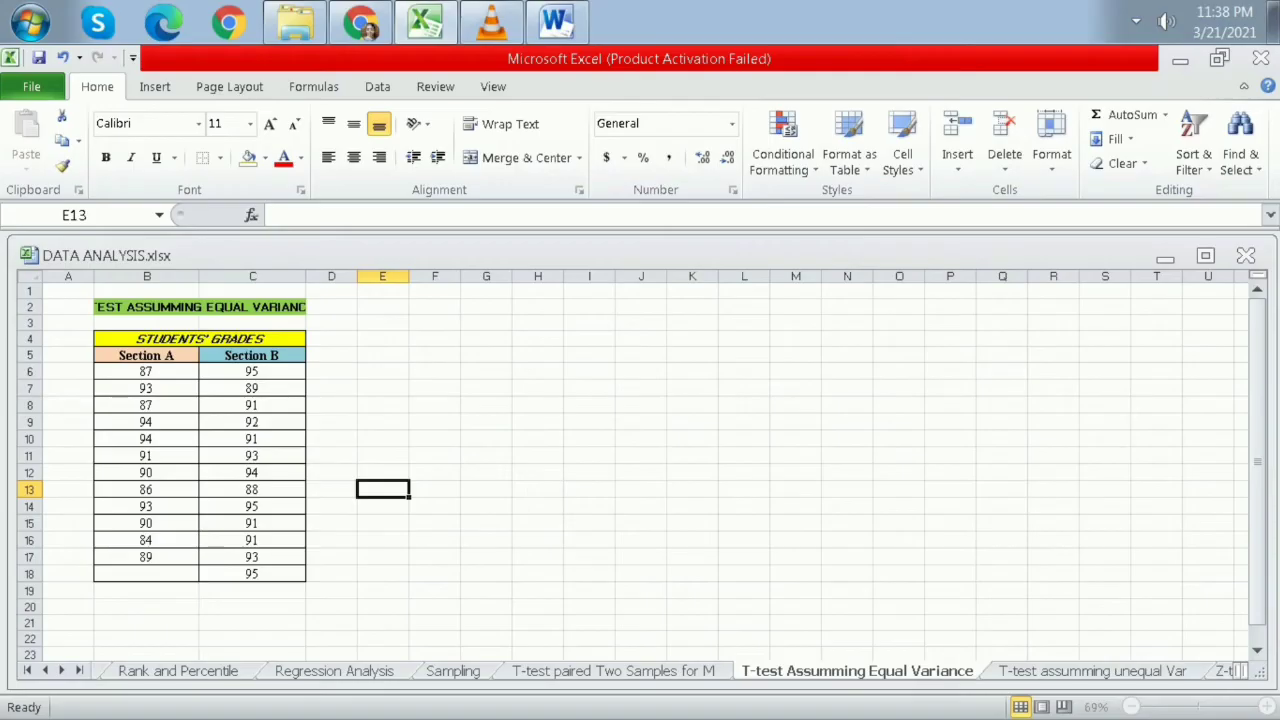
Widen column C on the equal-variance sheet to fit the title, and review the Students' Grades table.
left_click_drag(305, 276, 348, 276)
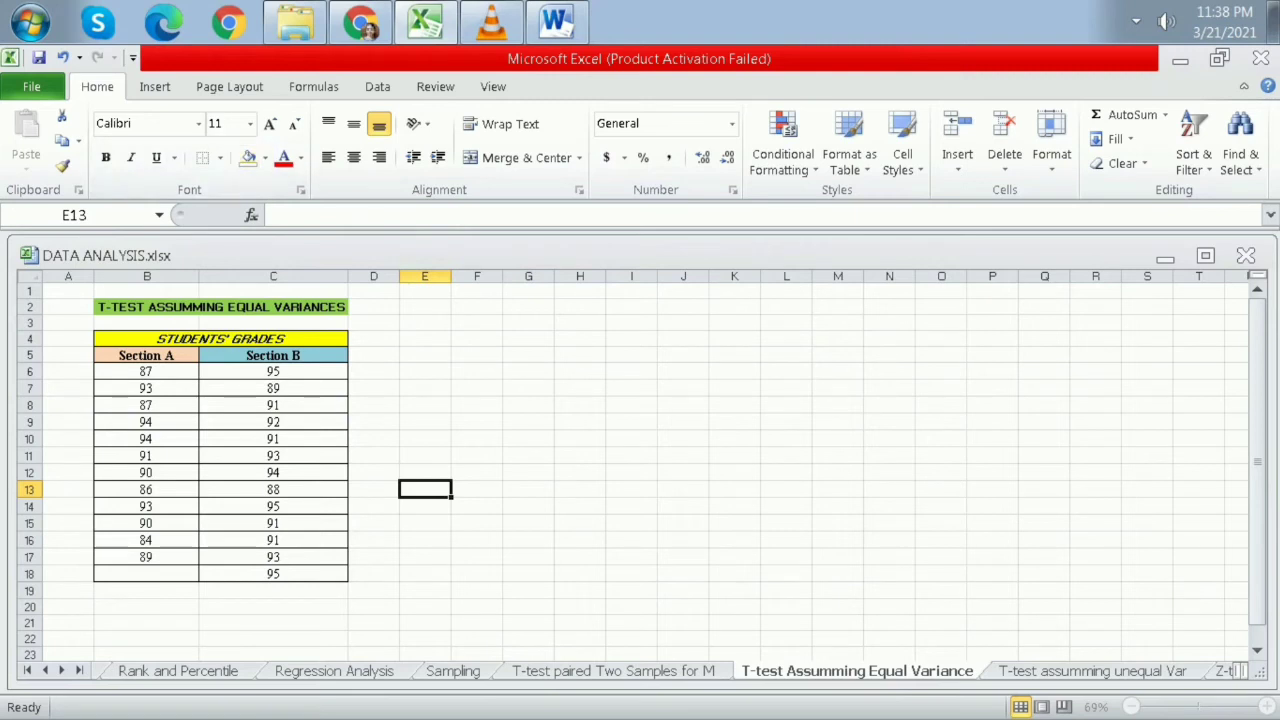
left_click_drag(150, 338, 273, 573)
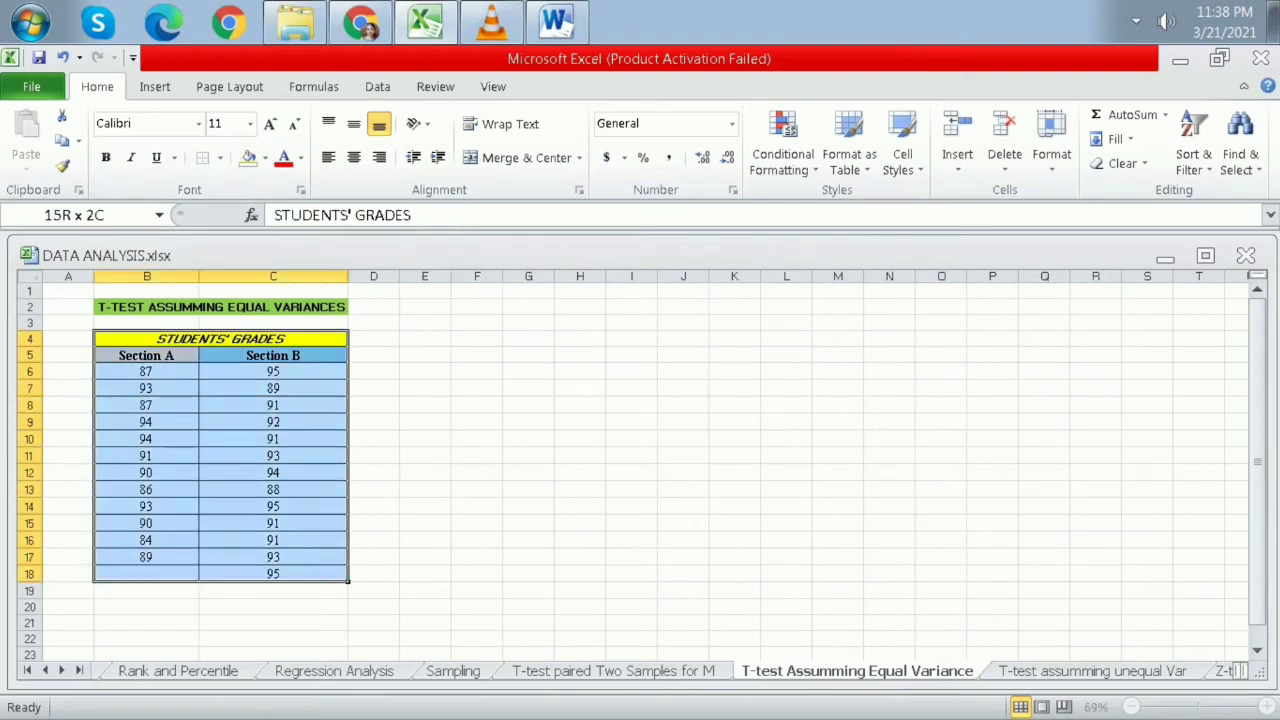
left_click(374, 422)
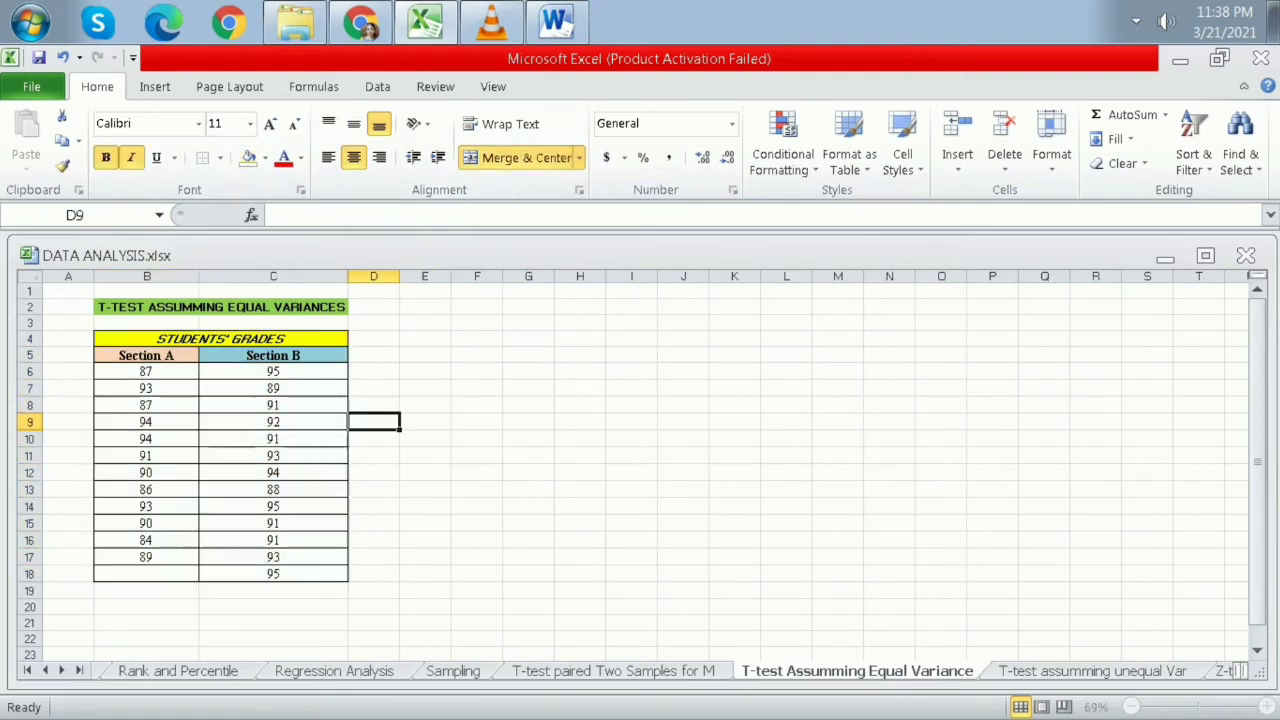
Start the F-Test Two-Sample for Variances analysis tool for the Section A and Section B grades.
left_click(377, 87)
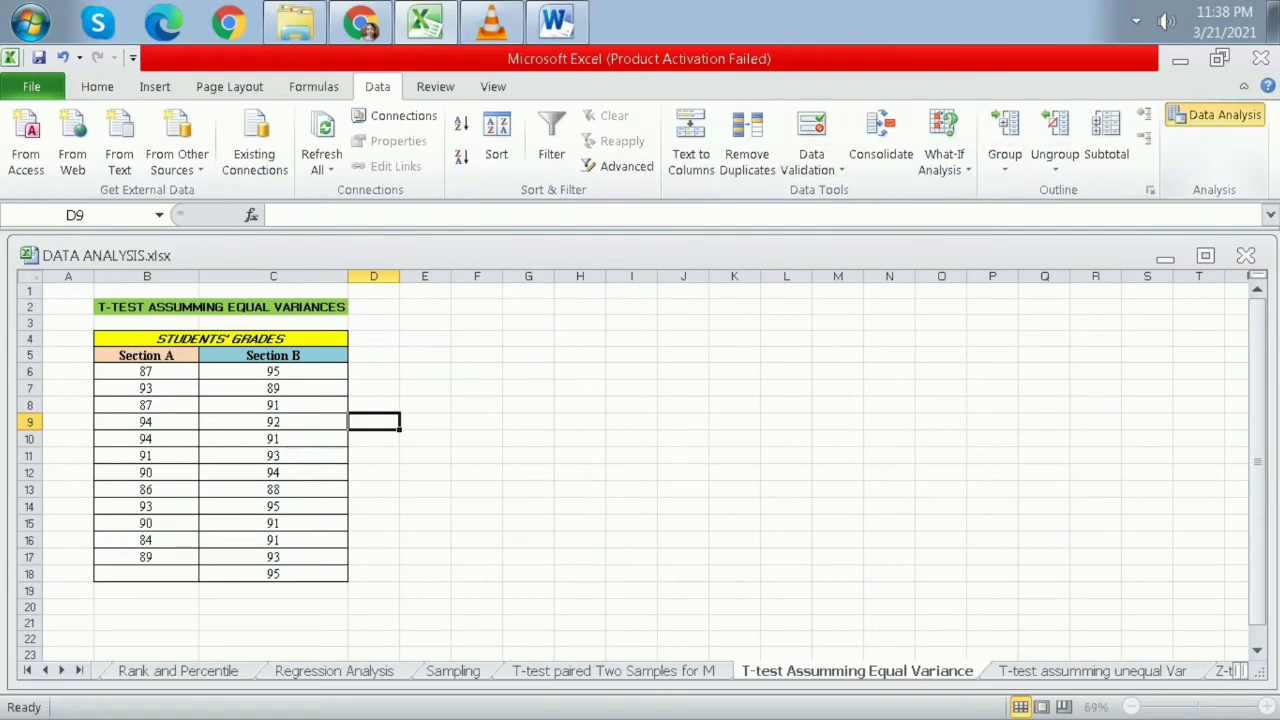
left_click(1215, 115)
left_click(830, 515)
left_click_drag(1045, 486, 1047, 444)
left_click(1111, 397)
left_click(1163, 310)
left_click(790, 515)
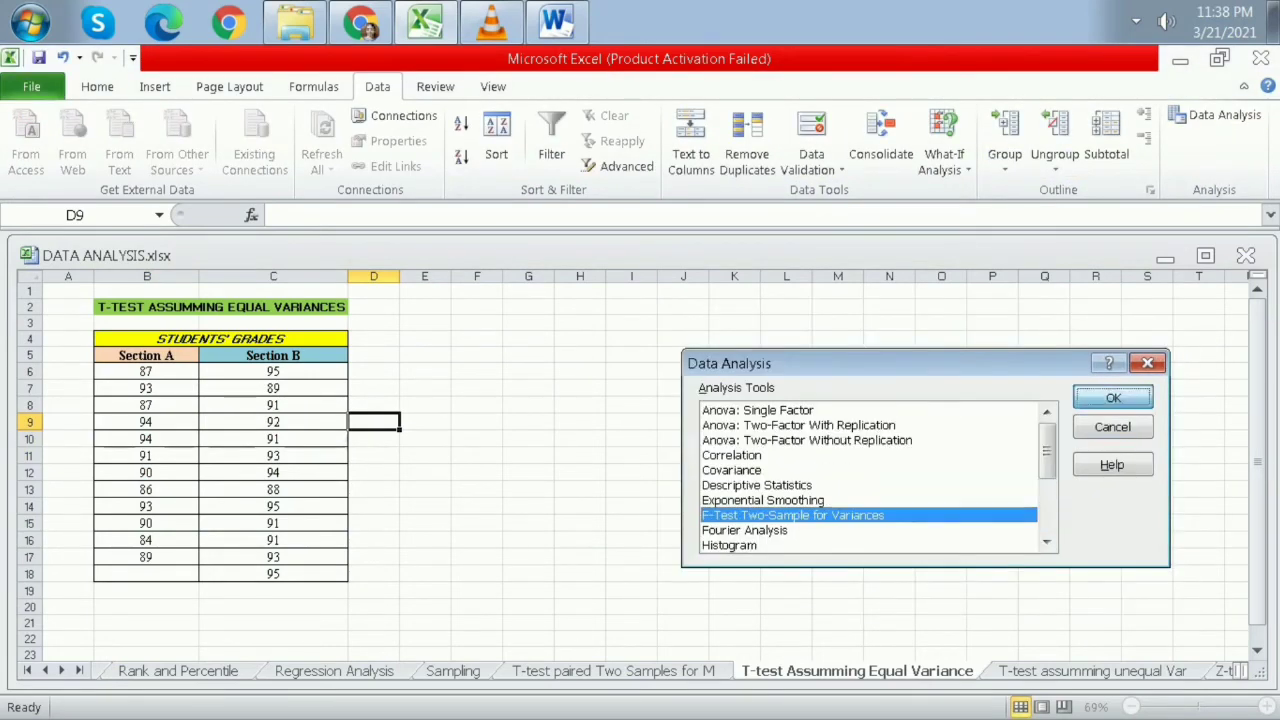
left_click(1112, 397)
Run the F-test on B5:B18 and C5:C18 with labels and alpha 0.05, placing the output at E2.
left_click_drag(146, 356, 146, 574)
left_click_drag(273, 356, 273, 574)
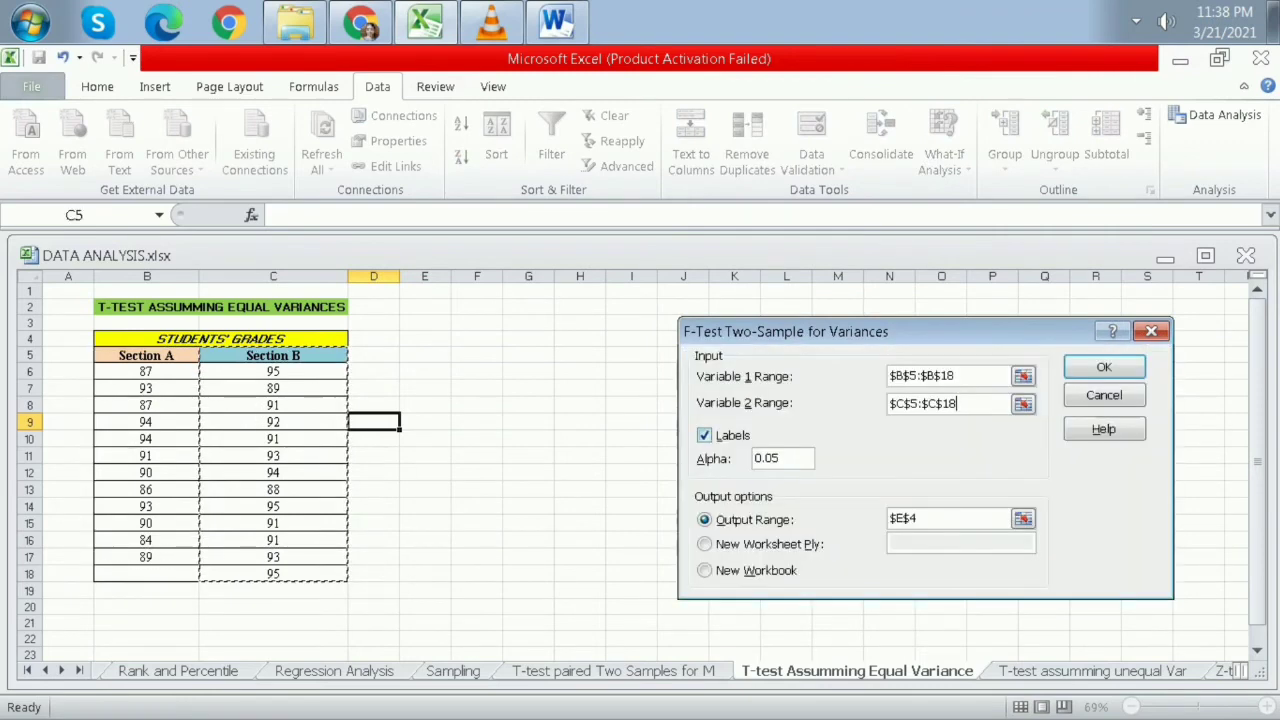
left_click(903, 518)
left_click(425, 307)
left_click(1104, 367)
Widen columns E to G so the F-test labels and values fit.
left_click_drag(451, 276, 615, 276)
left_click(566, 289)
left_click_drag(667, 276, 726, 276)
left_click(855, 507)
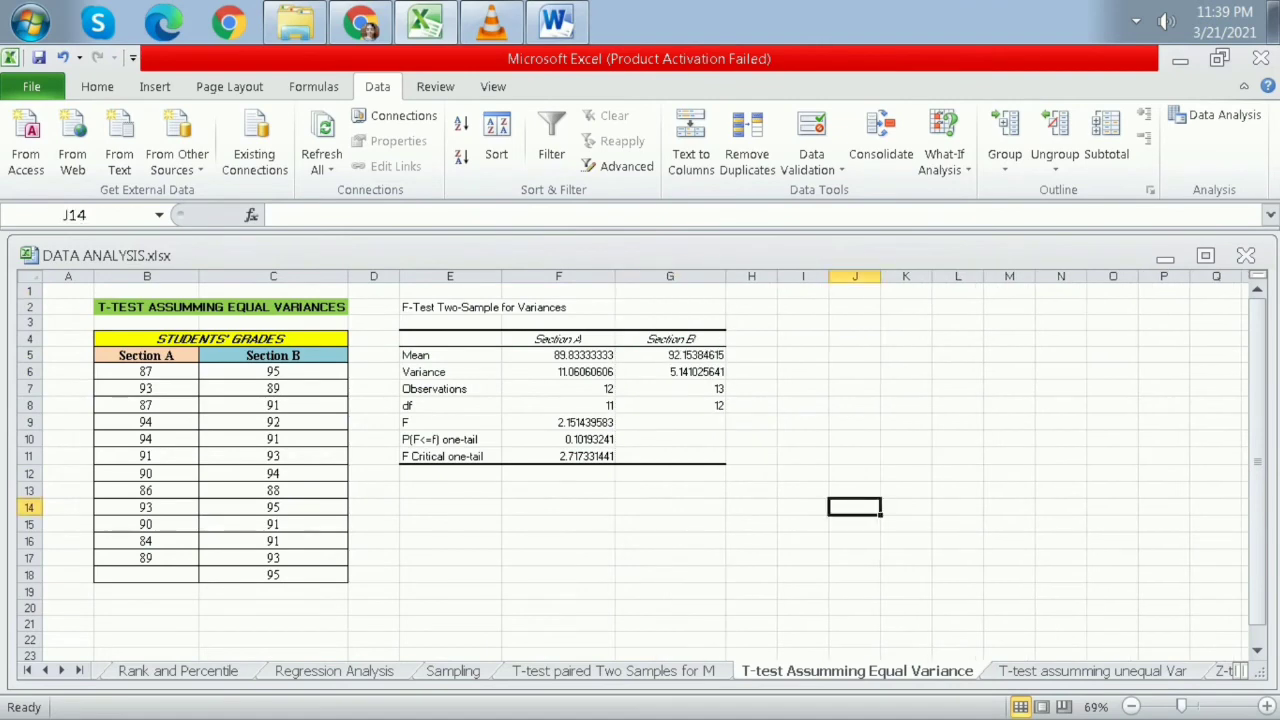
Fill the F and F Critical one-tail rows of the F-test output with yellow and compare their values.
left_click_drag(450, 423, 559, 423)
left_click(97, 87)
left_click(265, 158)
left_click(302, 321)
left_click_drag(450, 456, 559, 456)
left_click(248, 158)
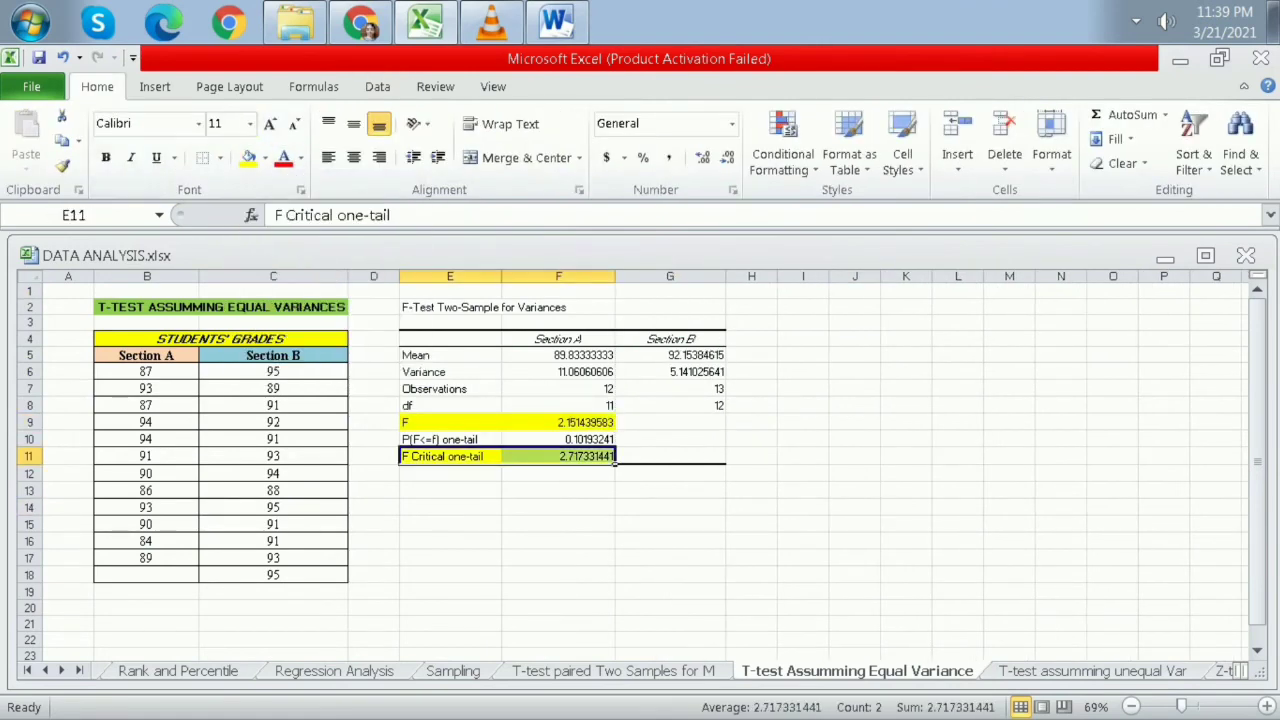
left_click(558, 523)
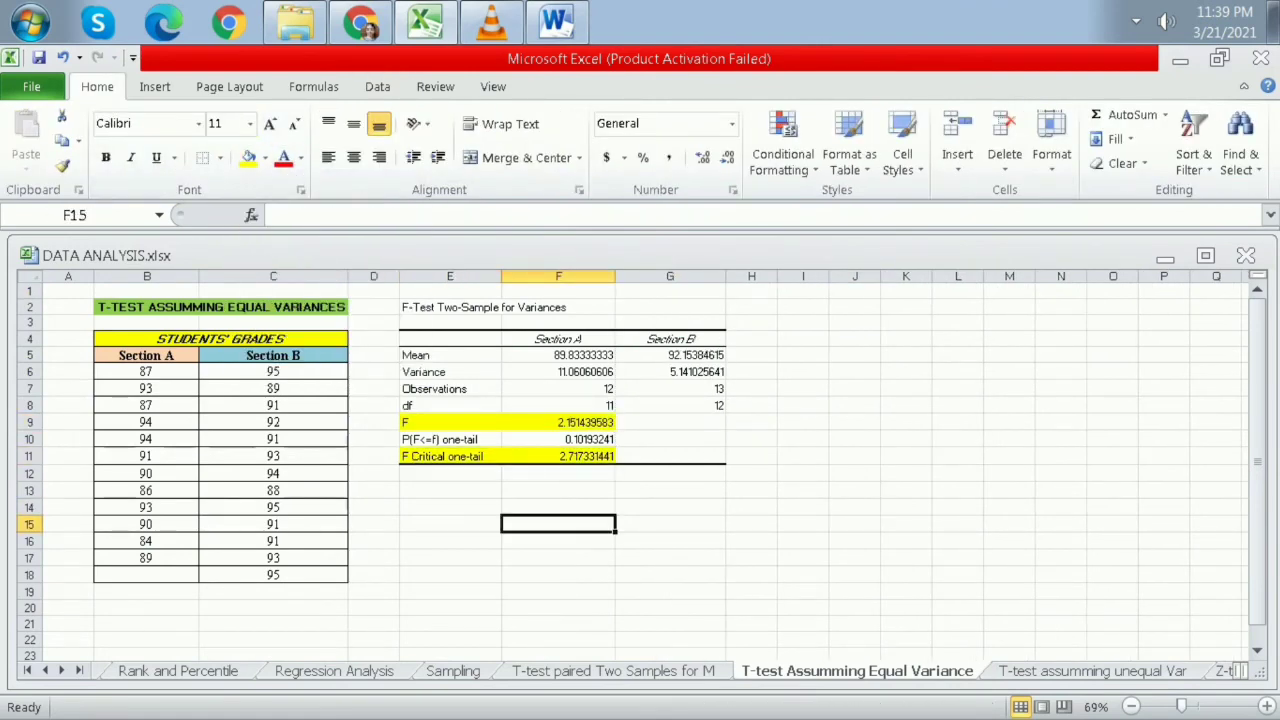
left_click(558, 456)
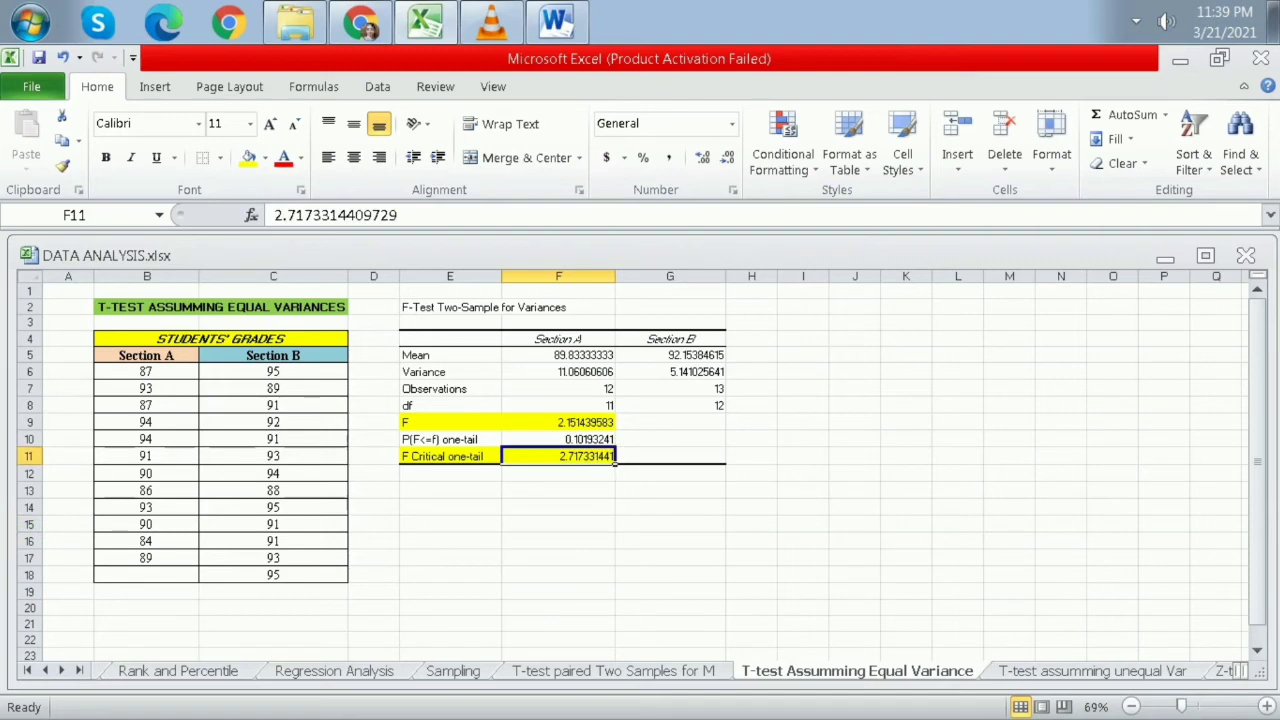
left_click(558, 523)
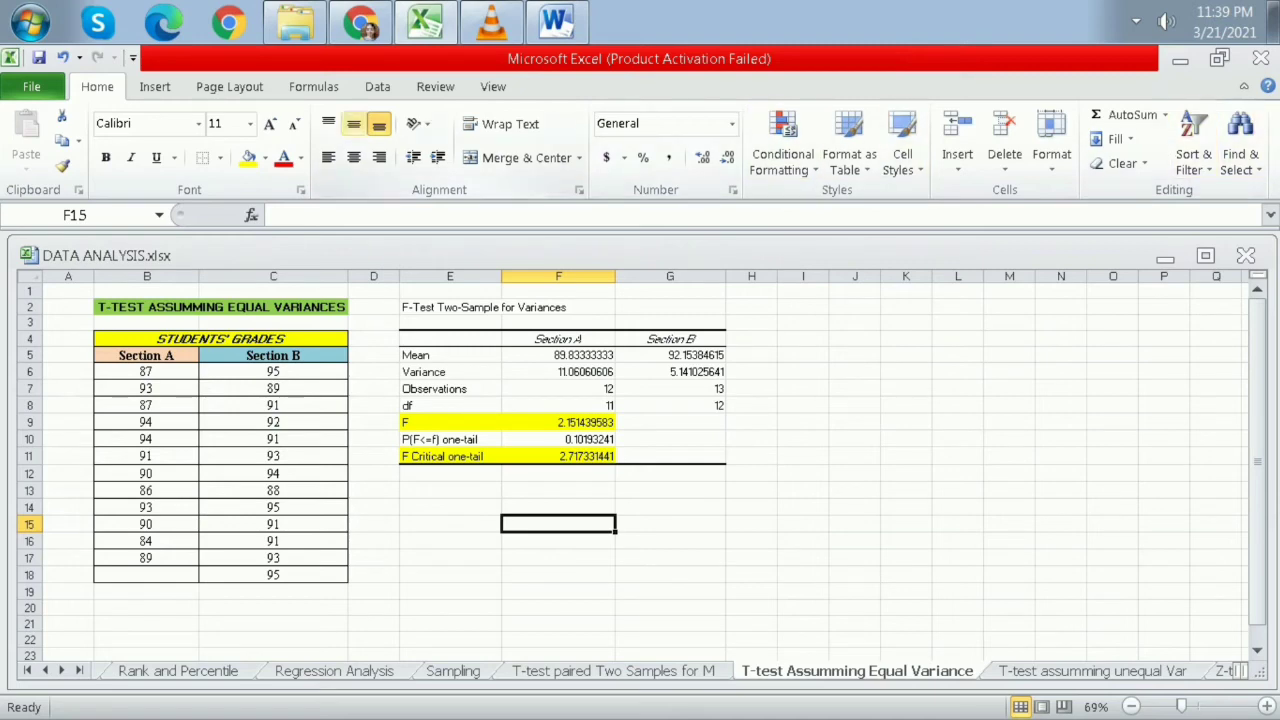
Start the t-Test: Two-Sample Assuming Equal Variances analysis tool.
left_click(377, 86)
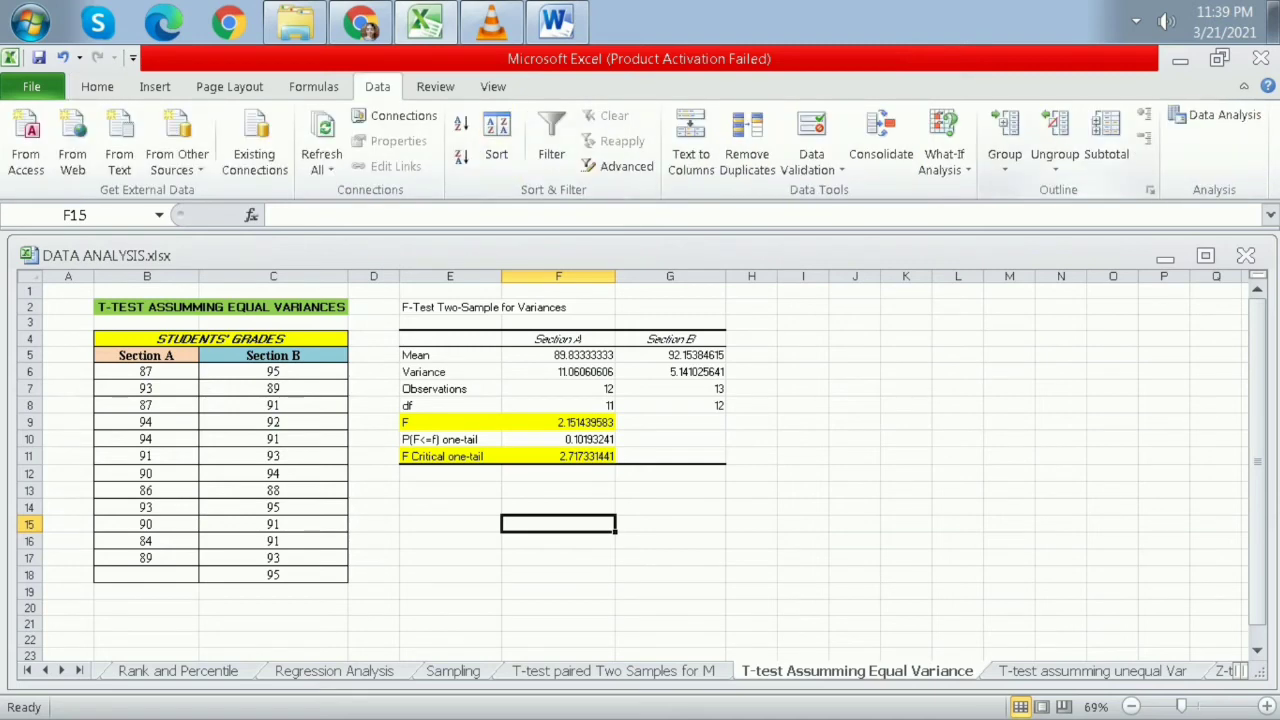
left_click(1215, 115)
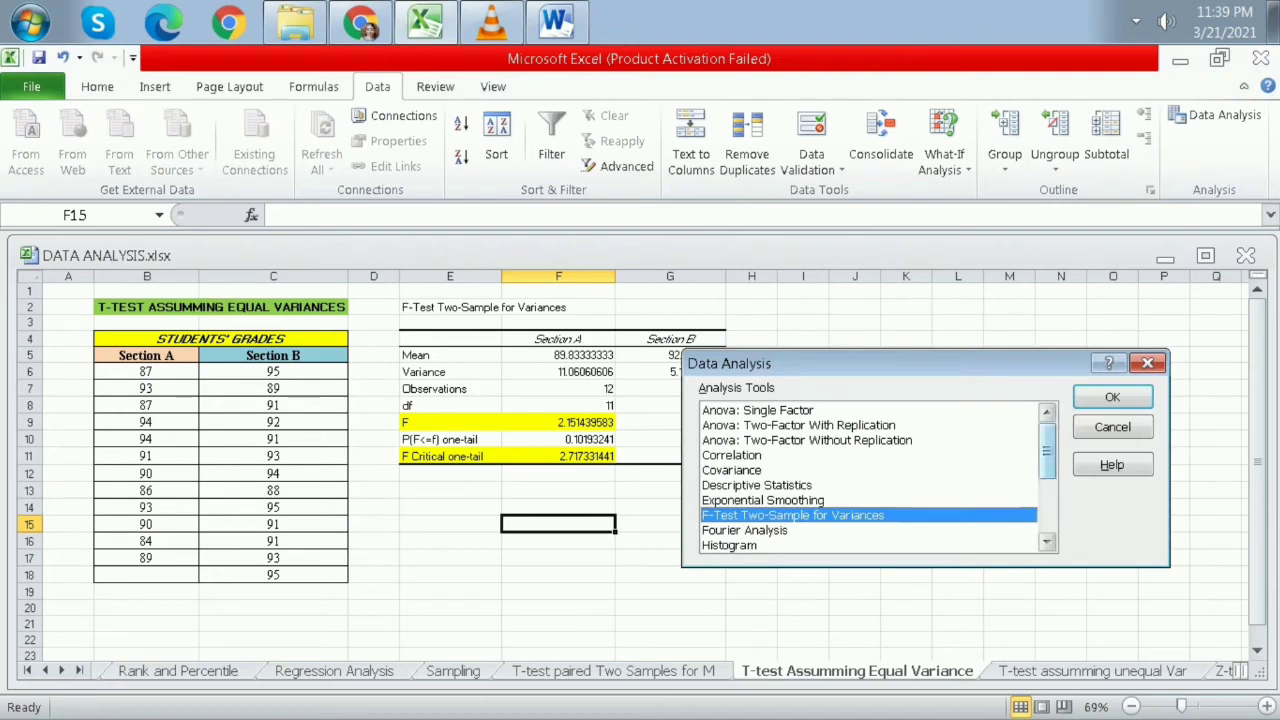
left_click_drag(1047, 451, 1047, 506)
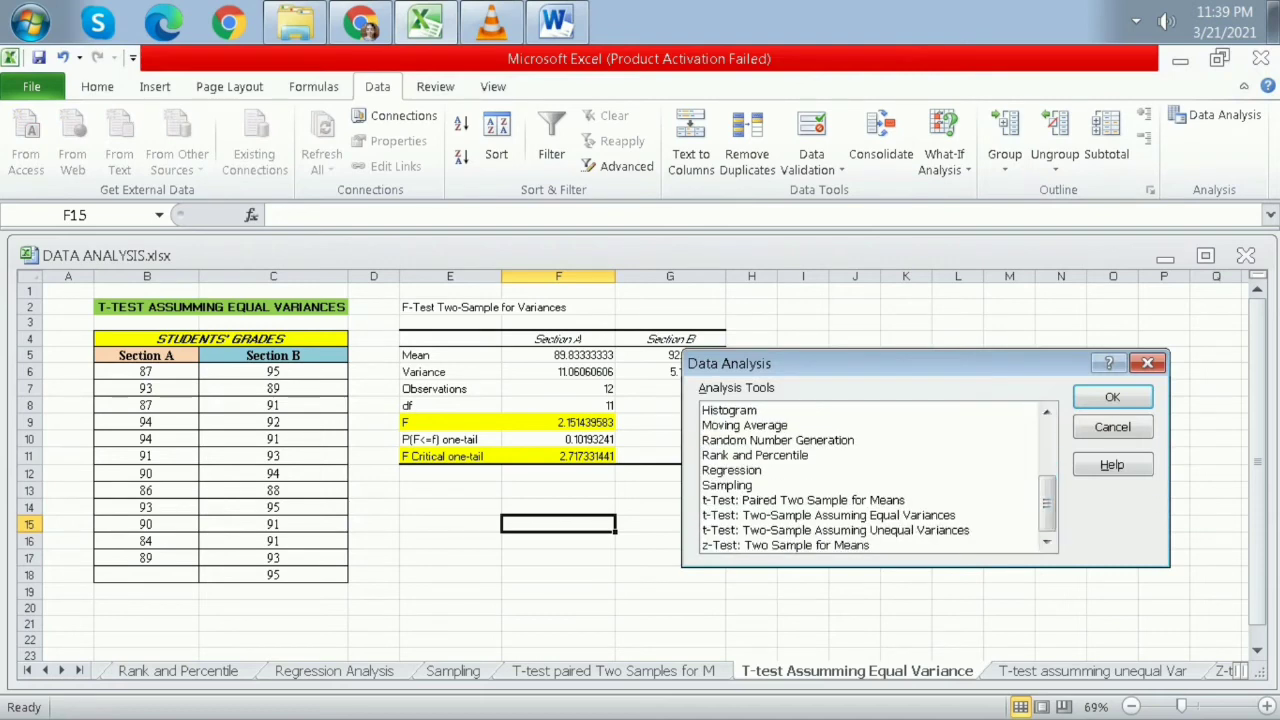
left_click(850, 515)
left_click(1113, 397)
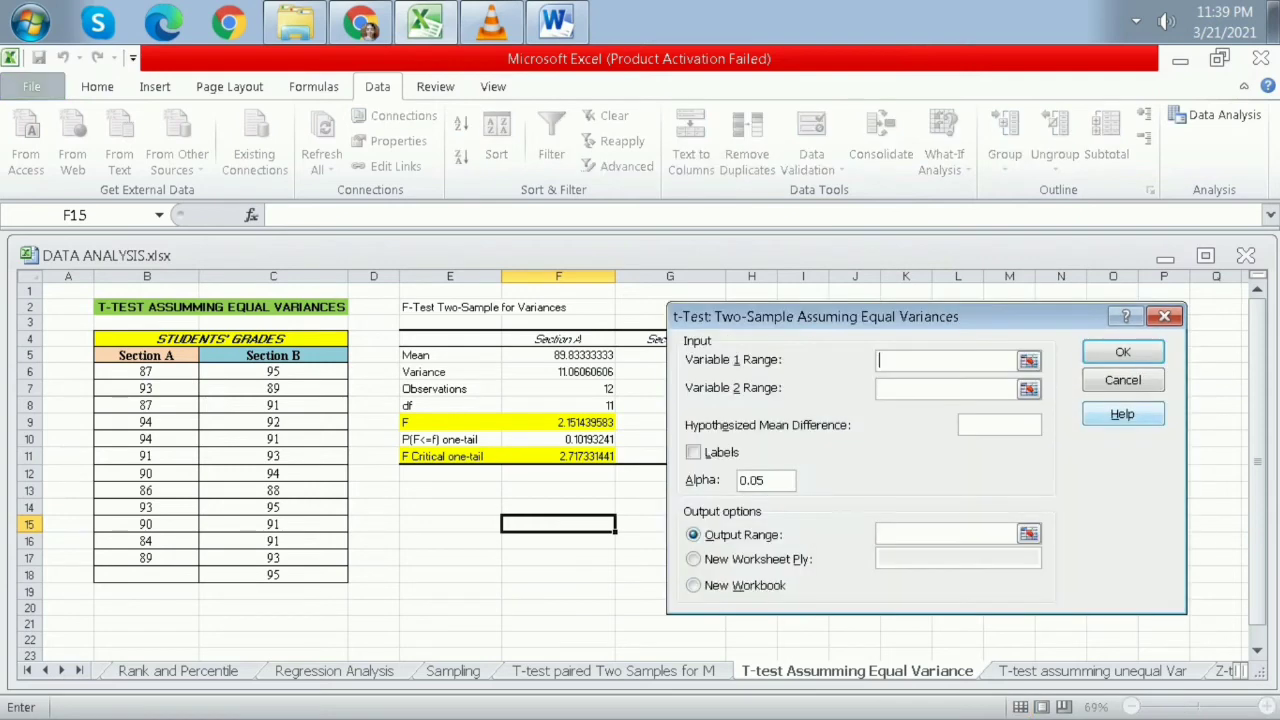
Set the equal-variance t-test inputs to B5:B18 and C5:C18, with hypothesized mean difference 0 and labels enabled.
left_click_drag(146, 355, 146, 574)
left_click(945, 389)
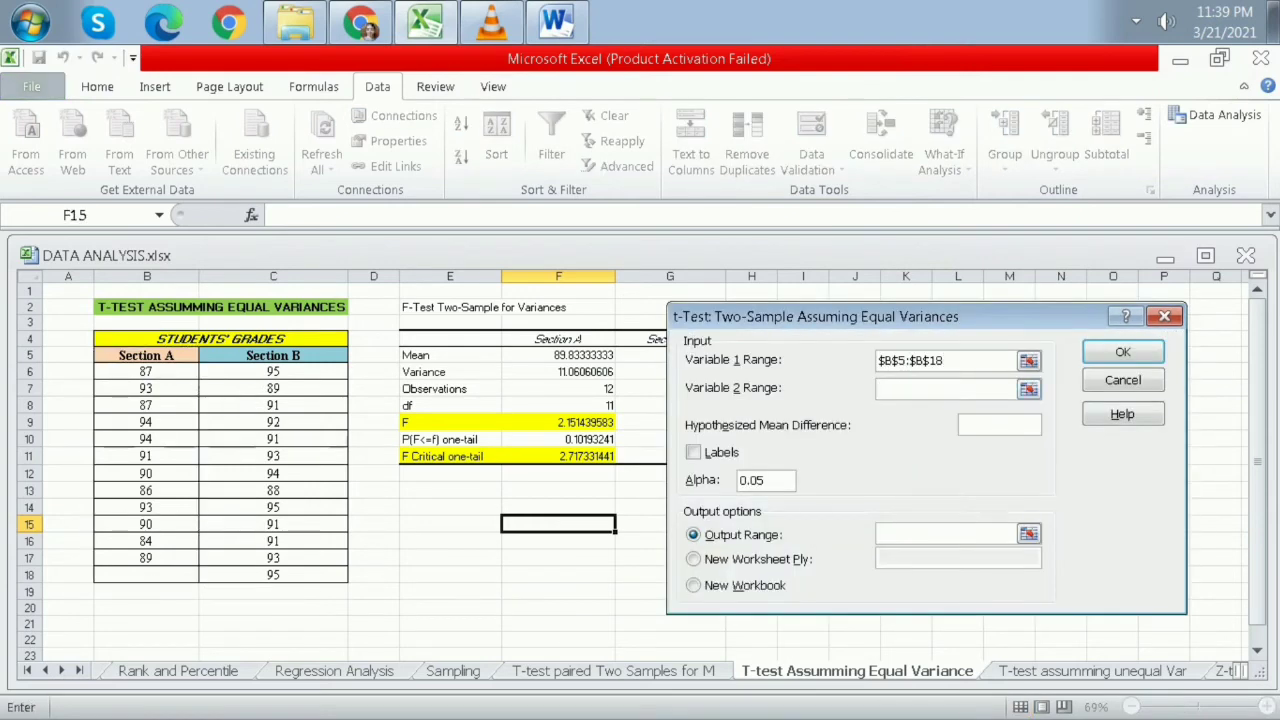
left_click_drag(273, 355, 273, 576)
left_click(999, 425)
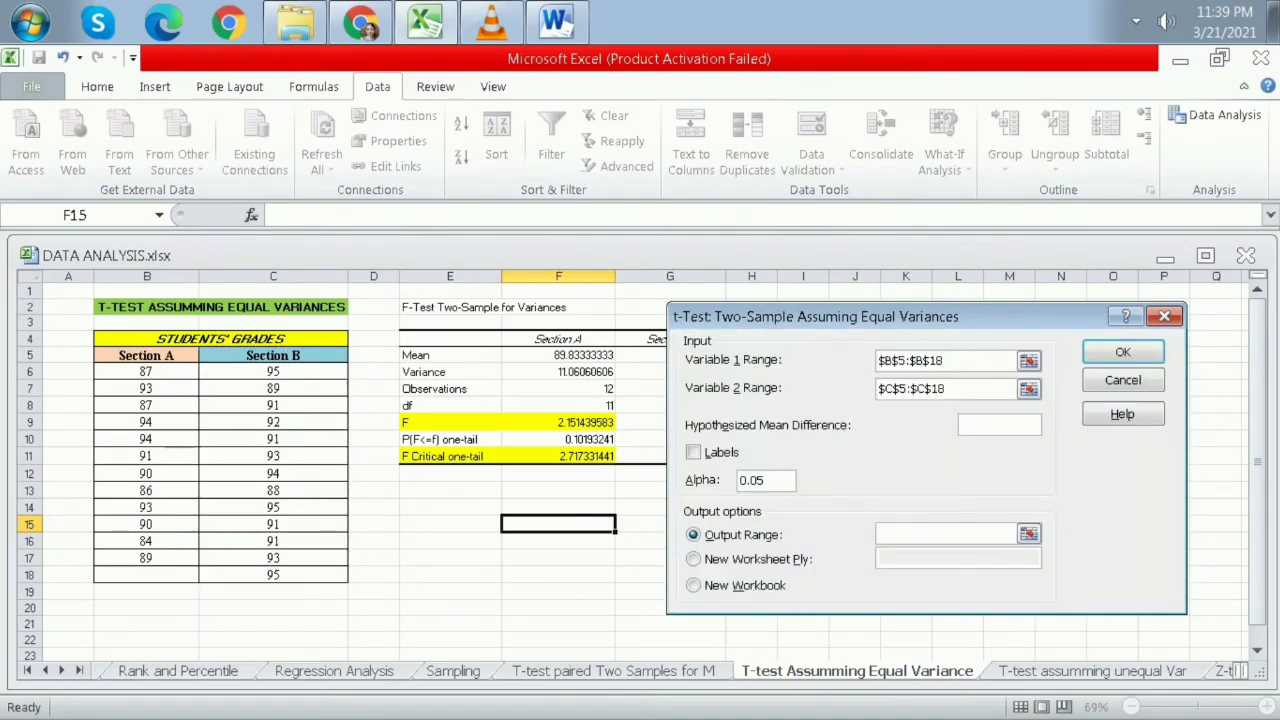
type("0")
left_click(693, 452)
Set the equal-variance t-test output range to I2, moving the dialog off the cell, and run the analysis.
left_click(945, 535)
left_click_drag(880, 316, 411, 329)
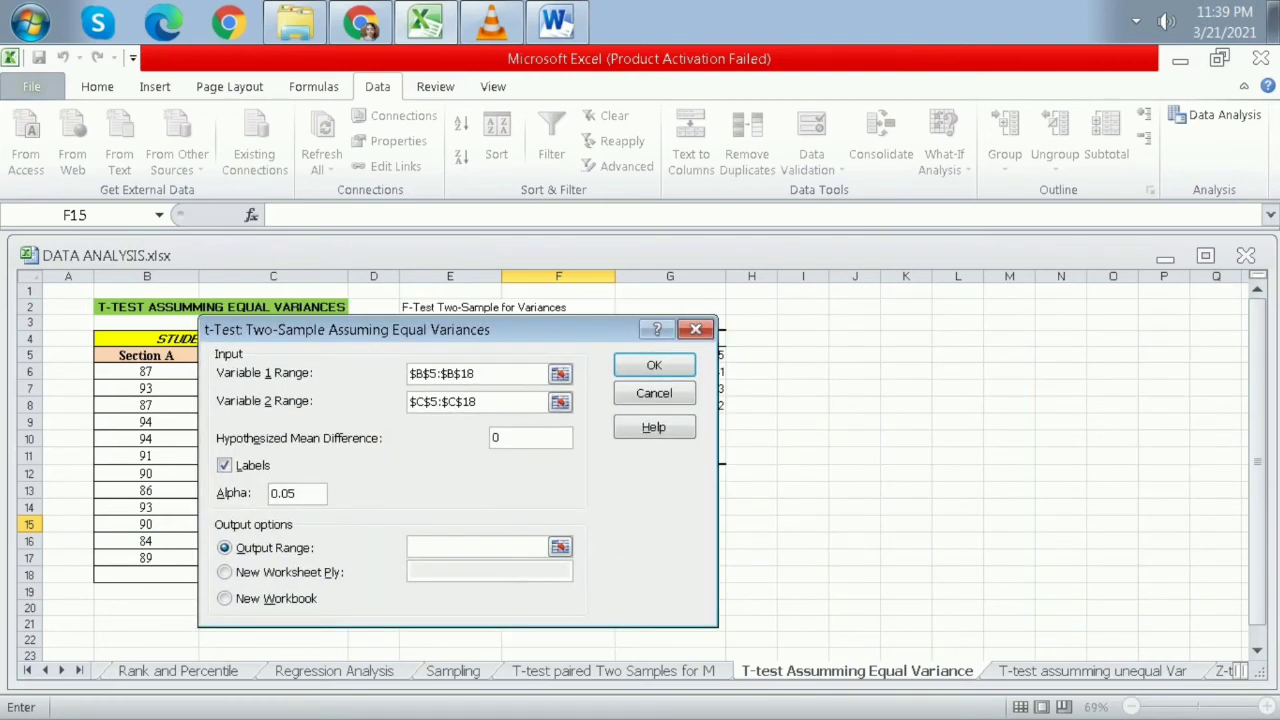
left_click(803, 307)
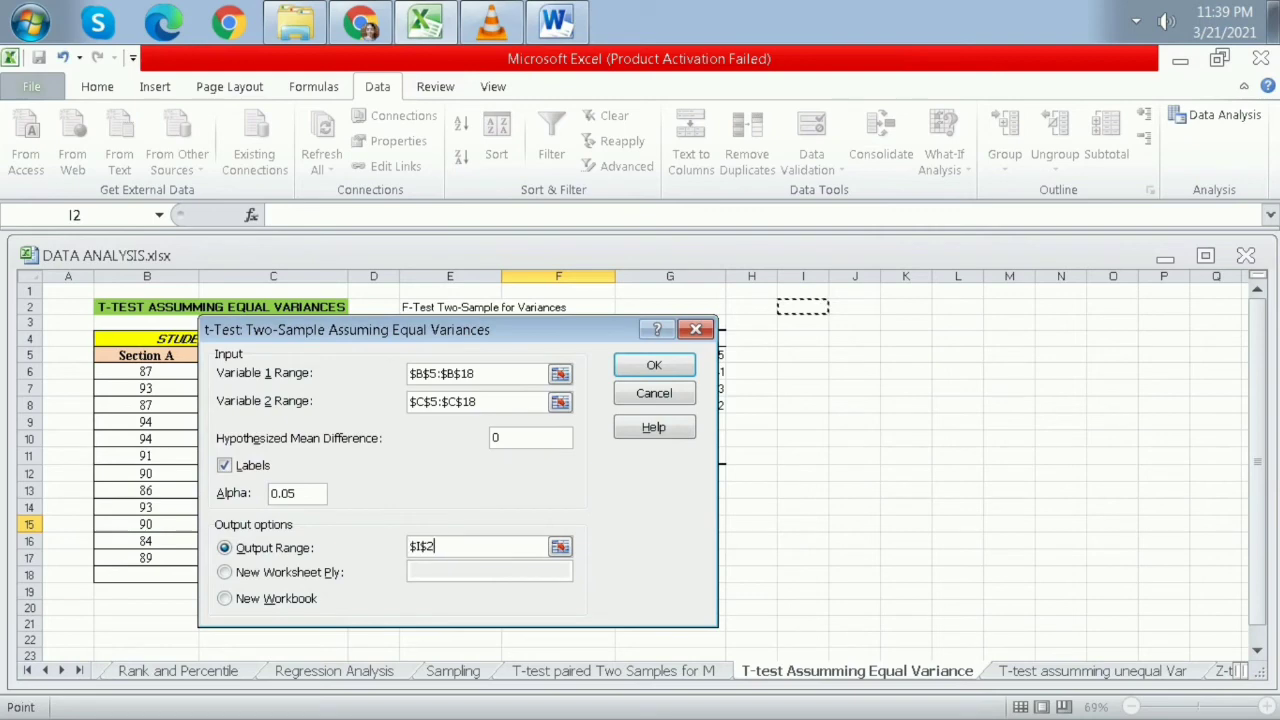
key("Return")
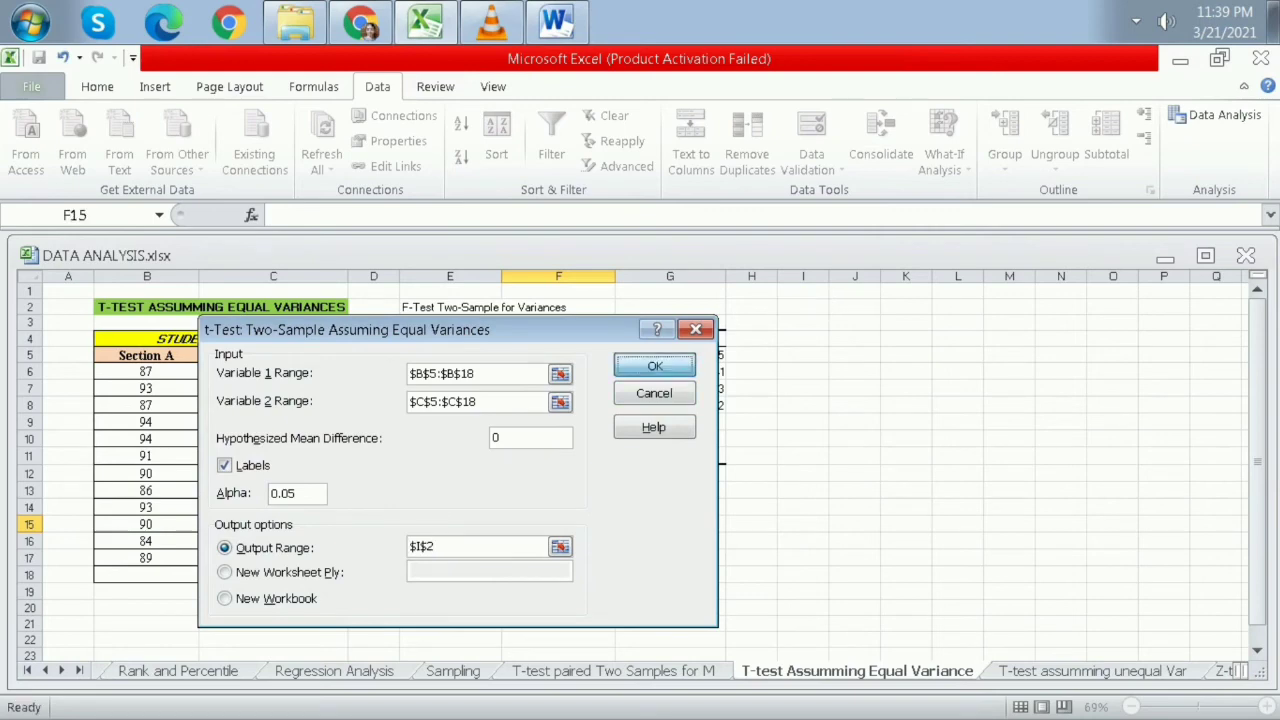
Widen columns I and J so the equal-variance t-test results fit.
left_click_drag(828, 276, 1026, 276)
left_click_drag(1079, 276, 1106, 276)
left_click(1132, 474)
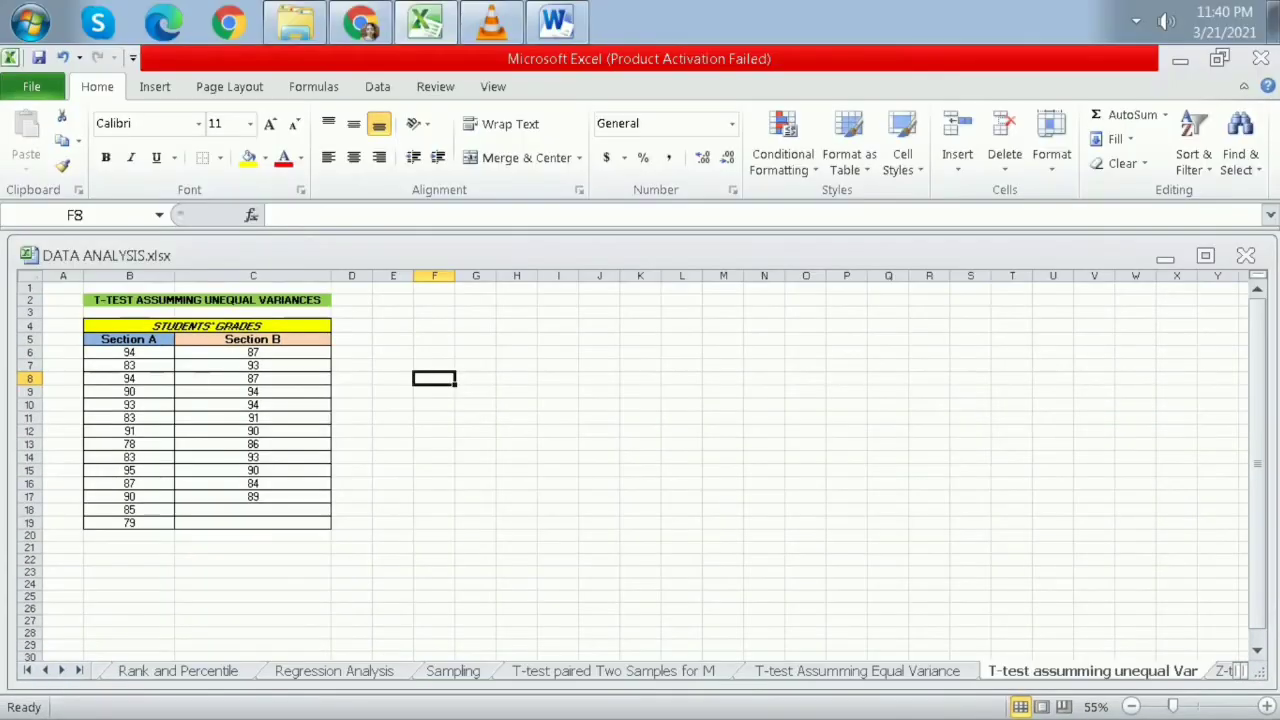
Start an F-Test Two-Sample for Variances using Section A (B5:B19) and Section B (C5:C19) as the variable ranges.
left_click_drag(129, 326, 253, 523)
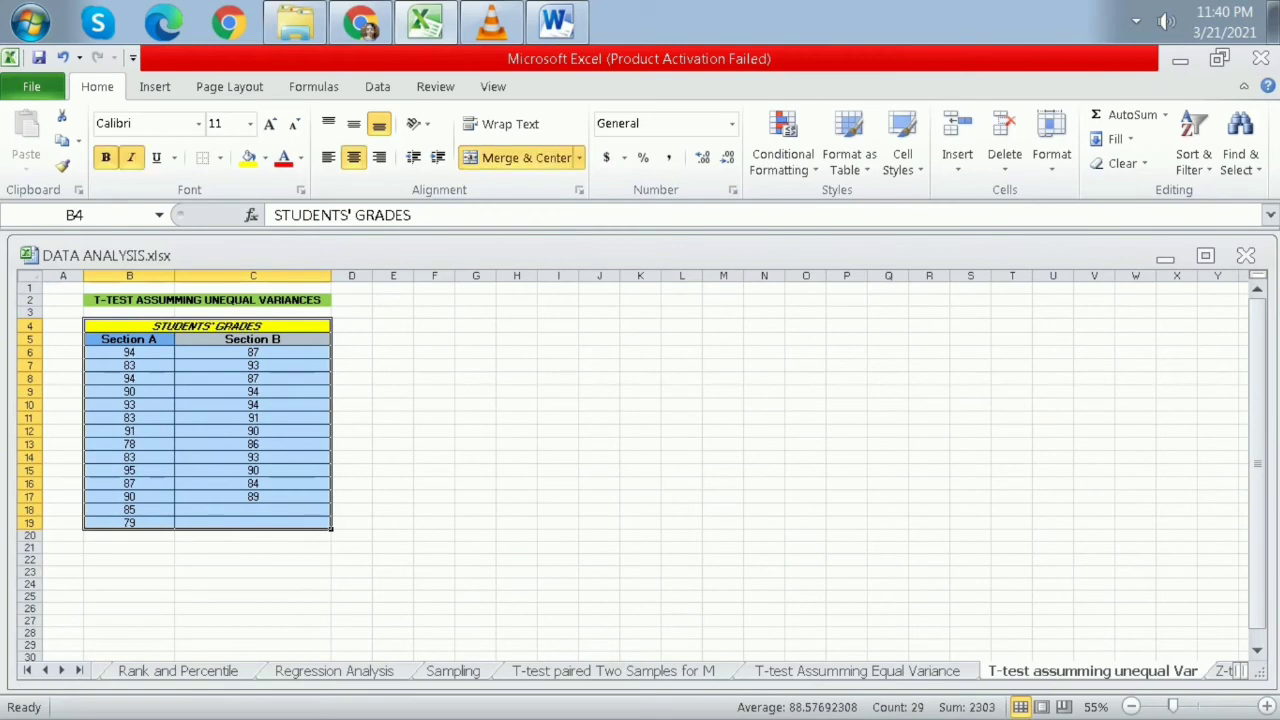
left_click(393, 457)
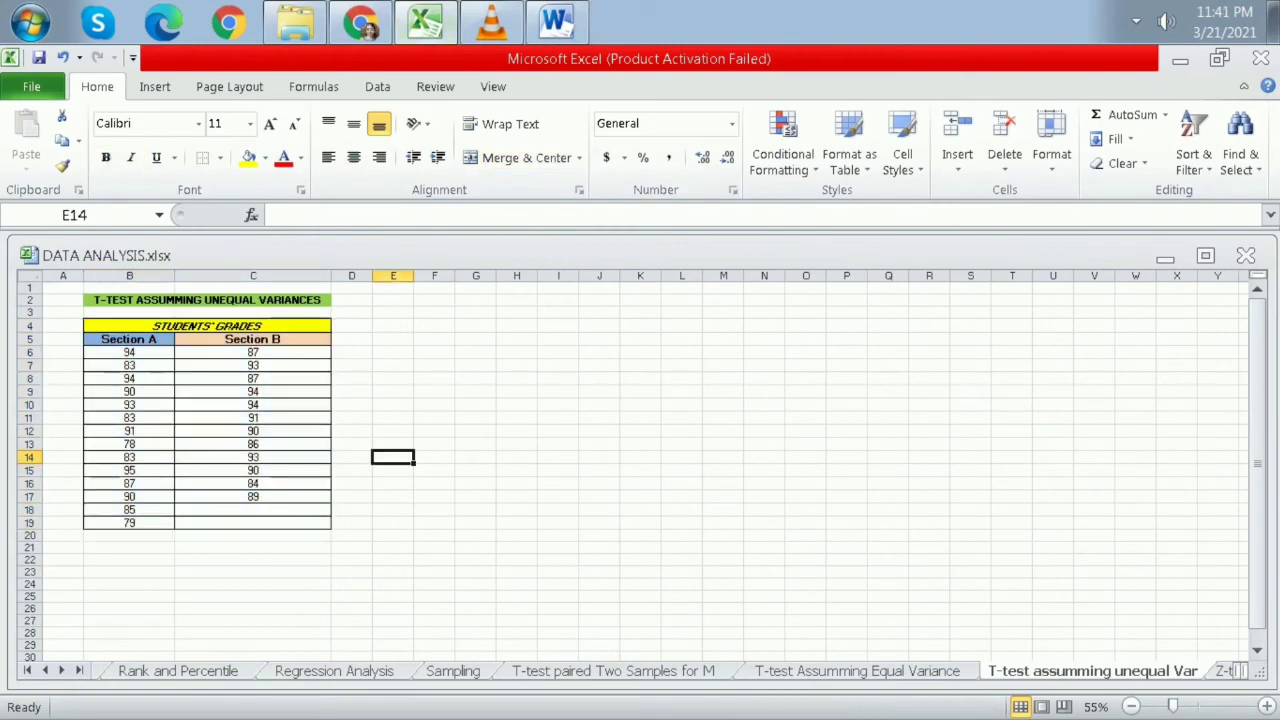
left_click(377, 86)
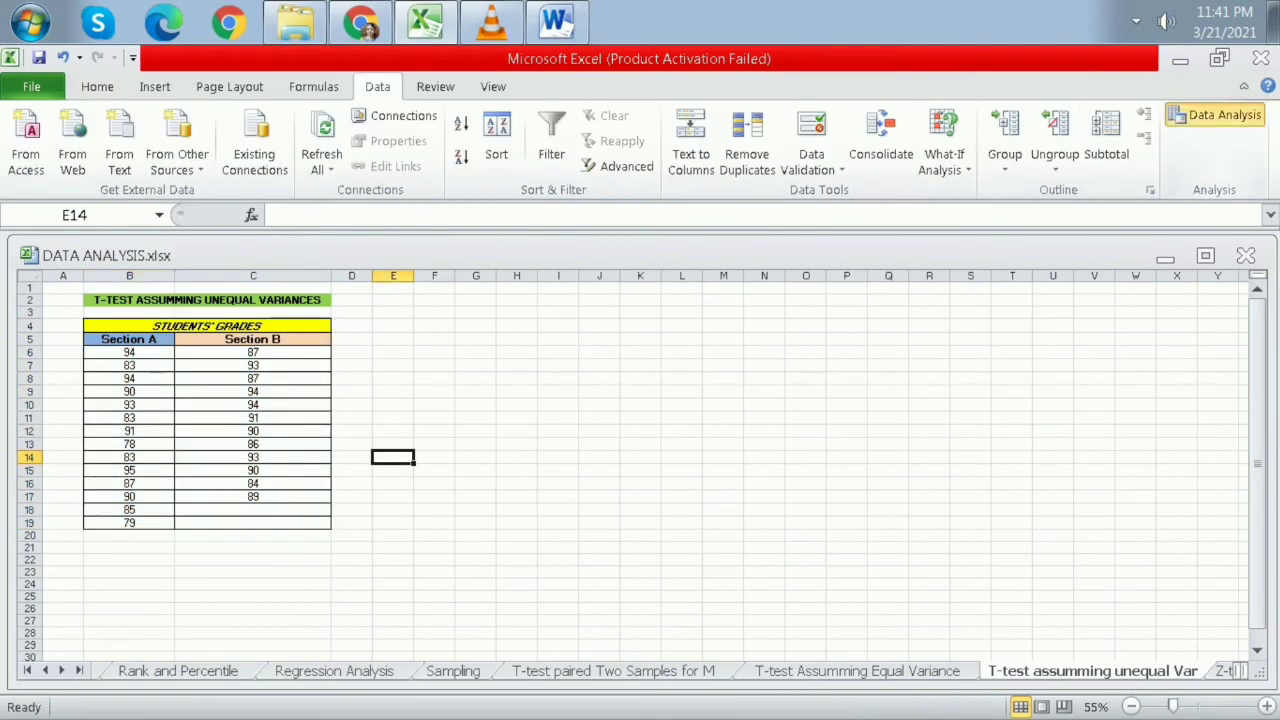
left_click(1214, 114)
left_click(326, 425)
left_click(646, 412)
left_click_drag(129, 339, 129, 523)
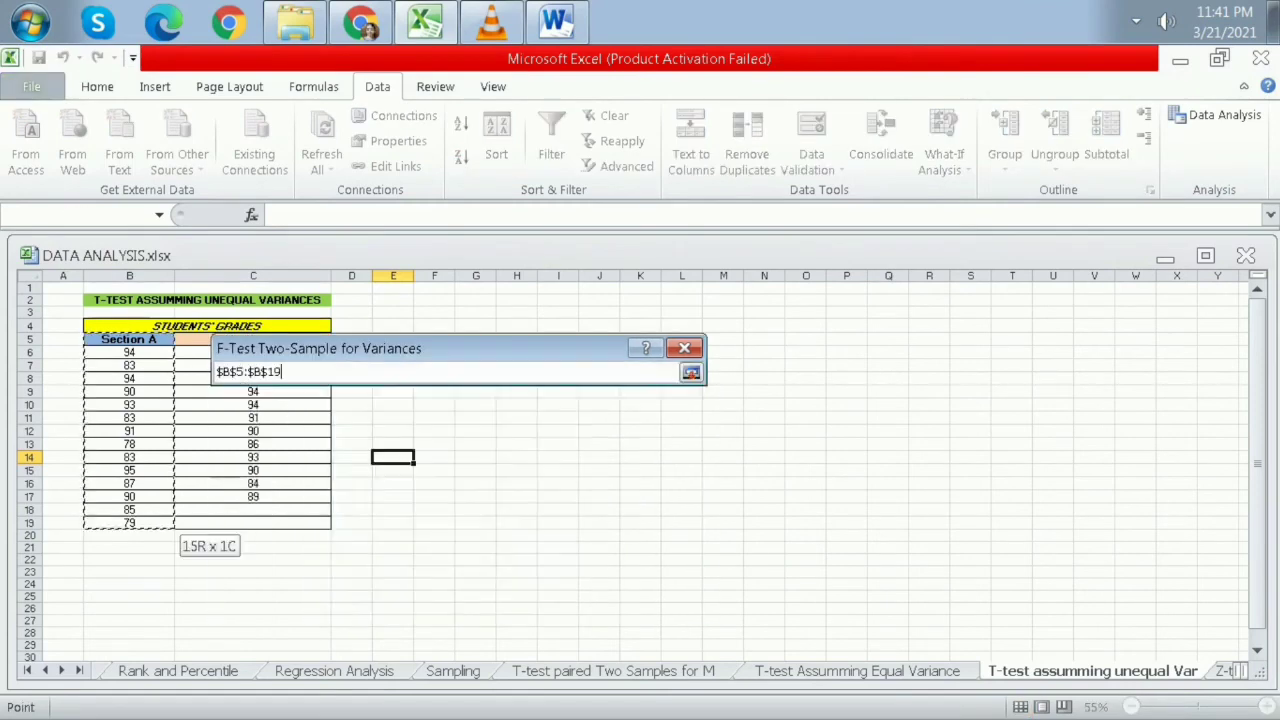
left_click(480, 419)
left_click_drag(192, 339, 192, 523)
Enable labels for the F-test, place its output at E2, and run the analysis.
left_click_drag(400, 347, 650, 337)
left_click(486, 441)
left_click(730, 524)
left_click(886, 373)
Widen the F-test result columns to fit and highlight the F and F Critical one-tail rows in yellow.
left_click_drag(413, 276, 552, 276)
left_click_drag(593, 276, 620, 276)
left_click(514, 393)
left_click(97, 87)
left_click_drag(425, 393, 514, 393)
left_click(249, 158)
left_click_drag(425, 420, 514, 420)
left_click(249, 158)
left_click(514, 574)
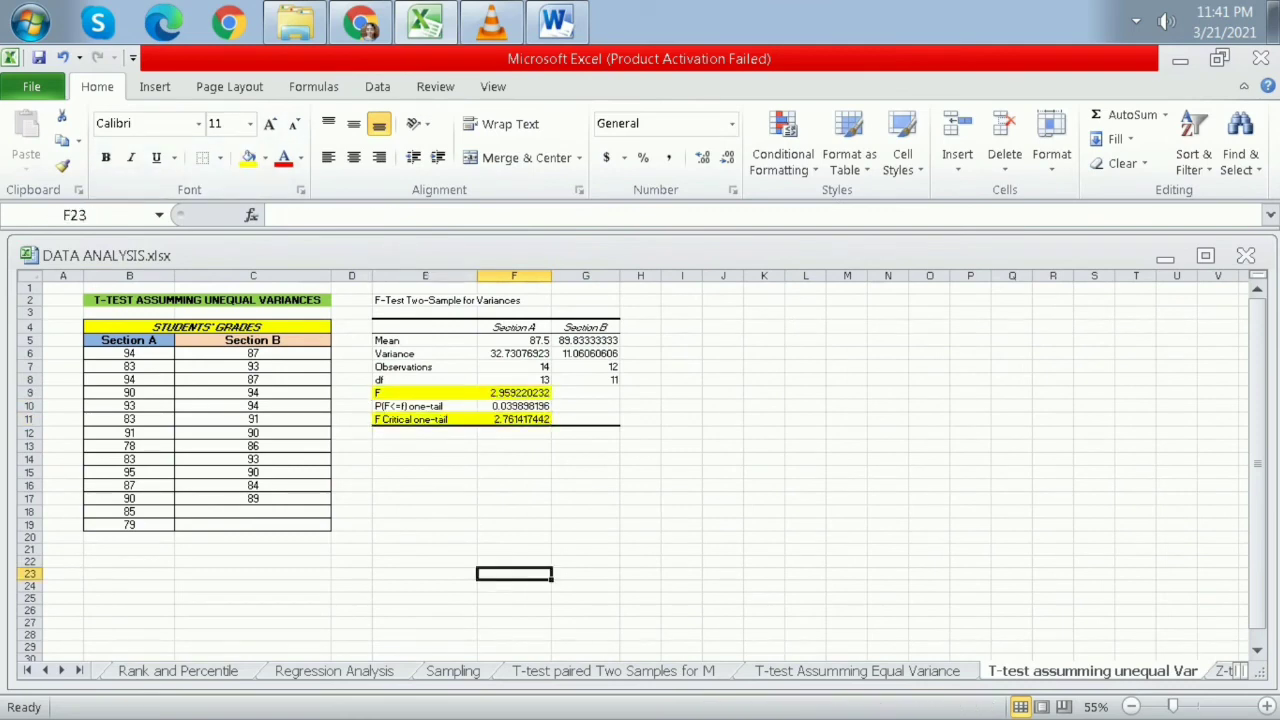
Start the t-Test: Two-Sample Assuming Unequal Variances analysis tool.
left_click(640, 485)
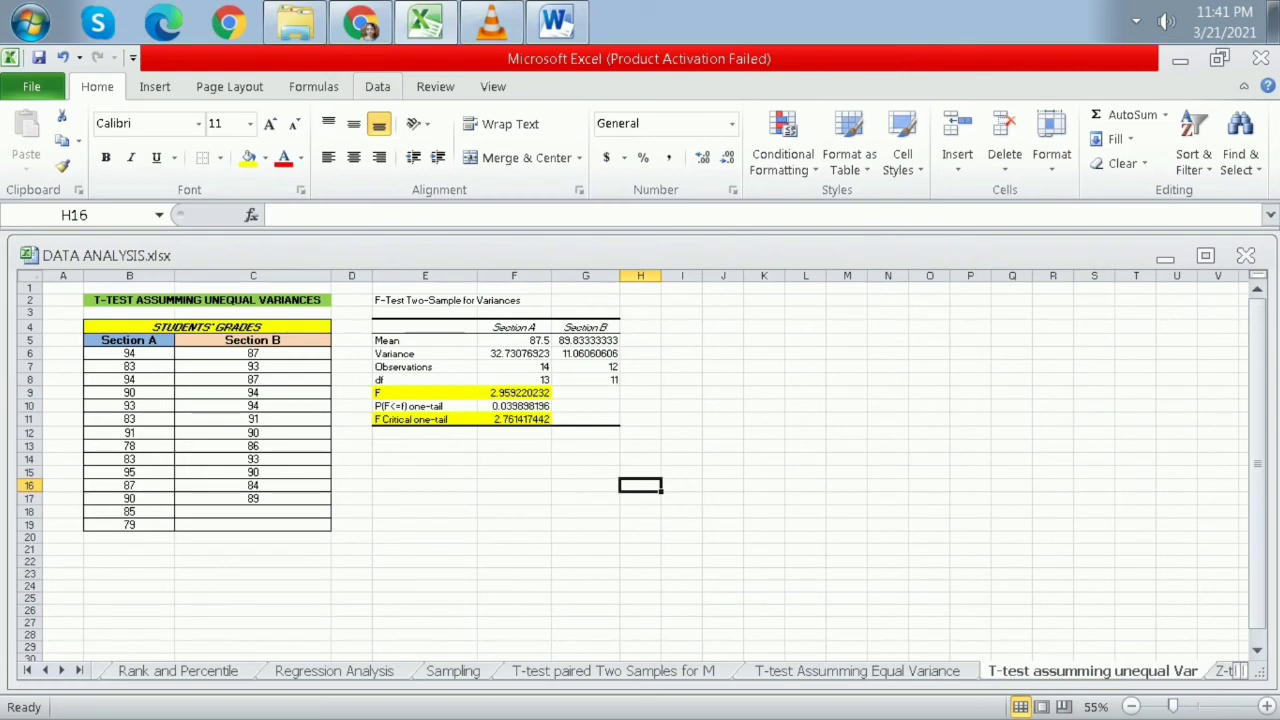
left_click(377, 87)
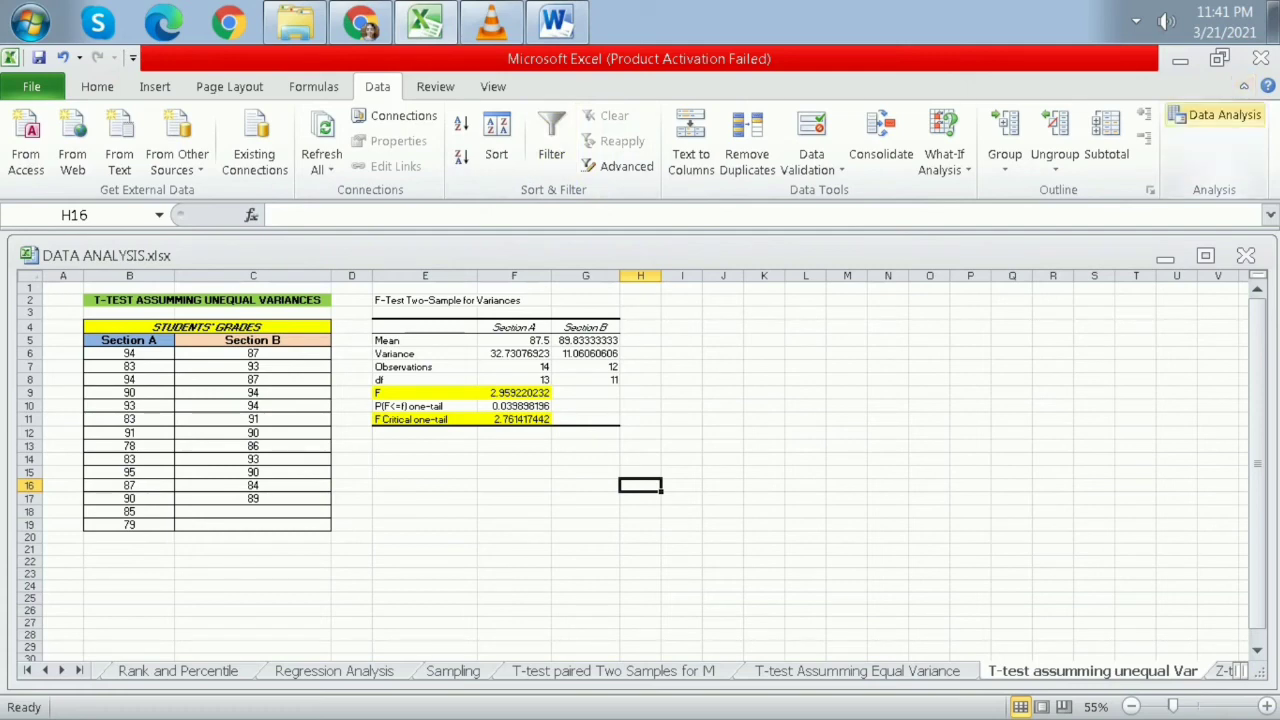
left_click(1216, 115)
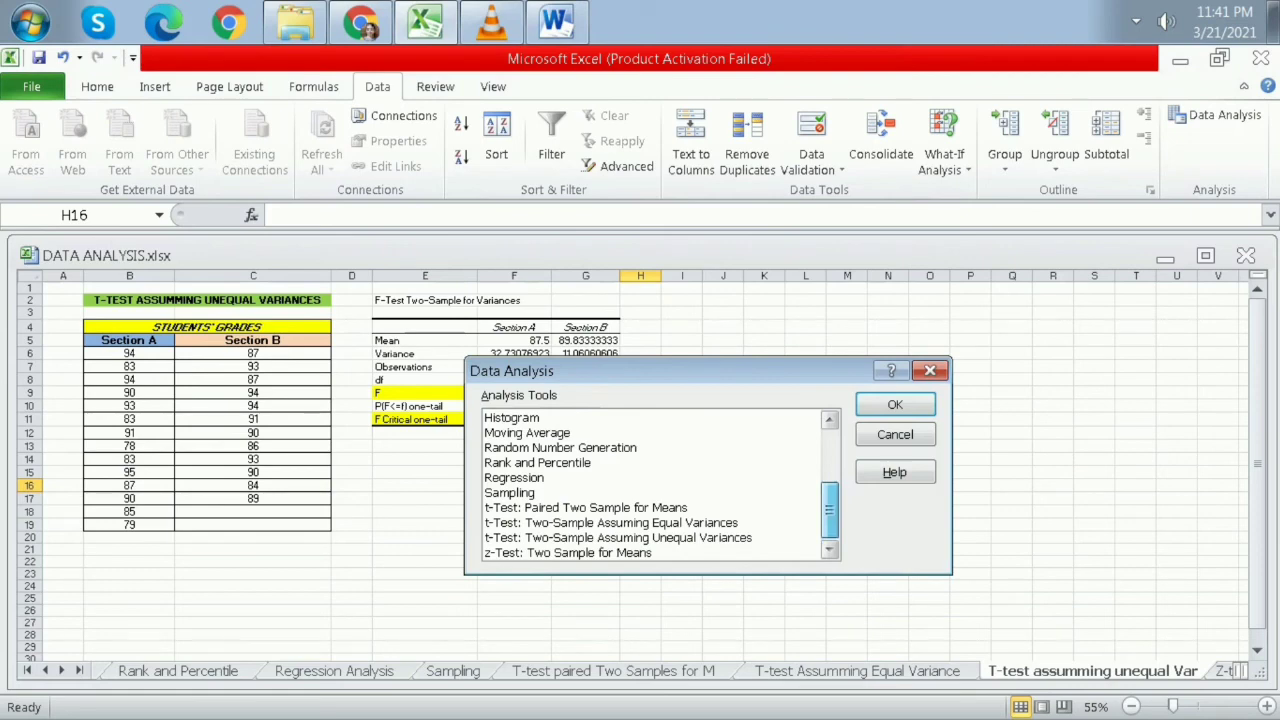
left_click(618, 538)
left_click(895, 405)
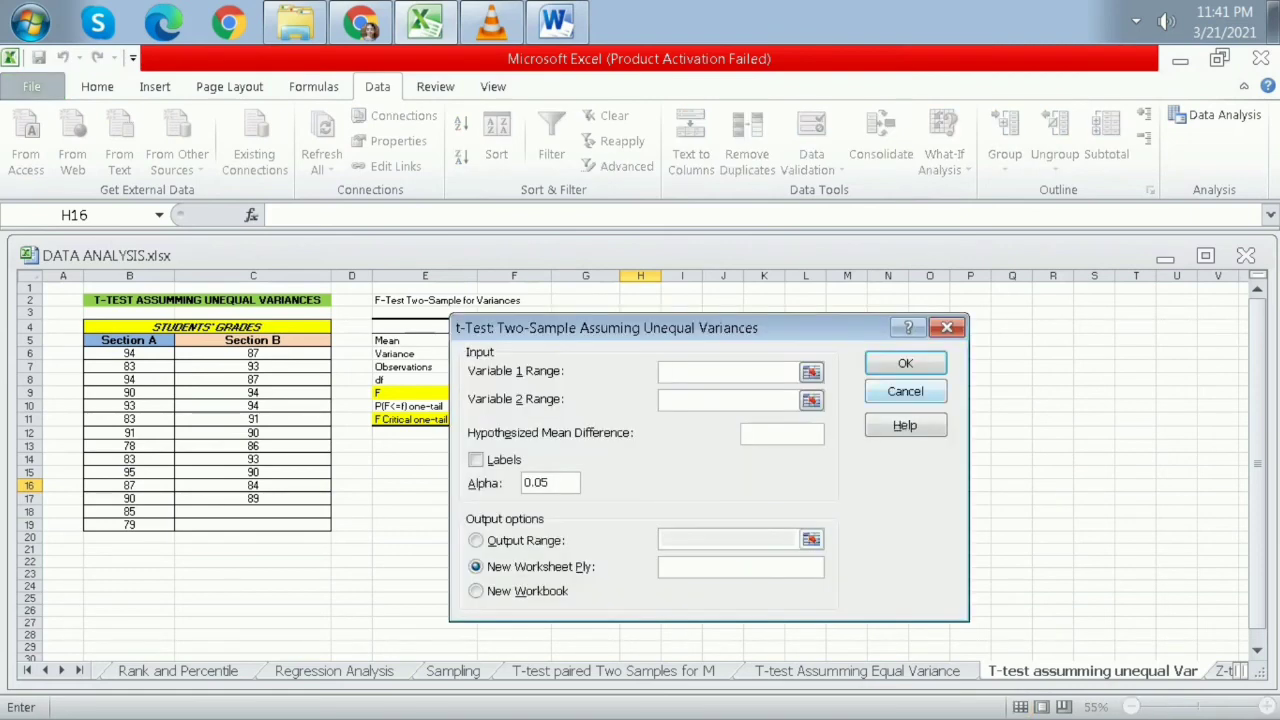
Set the unequal-variance t-test inputs to B5:B19 and C5:C19, with hypothesized mean difference 0 and labels enabled.
left_click_drag(129, 340, 150, 525)
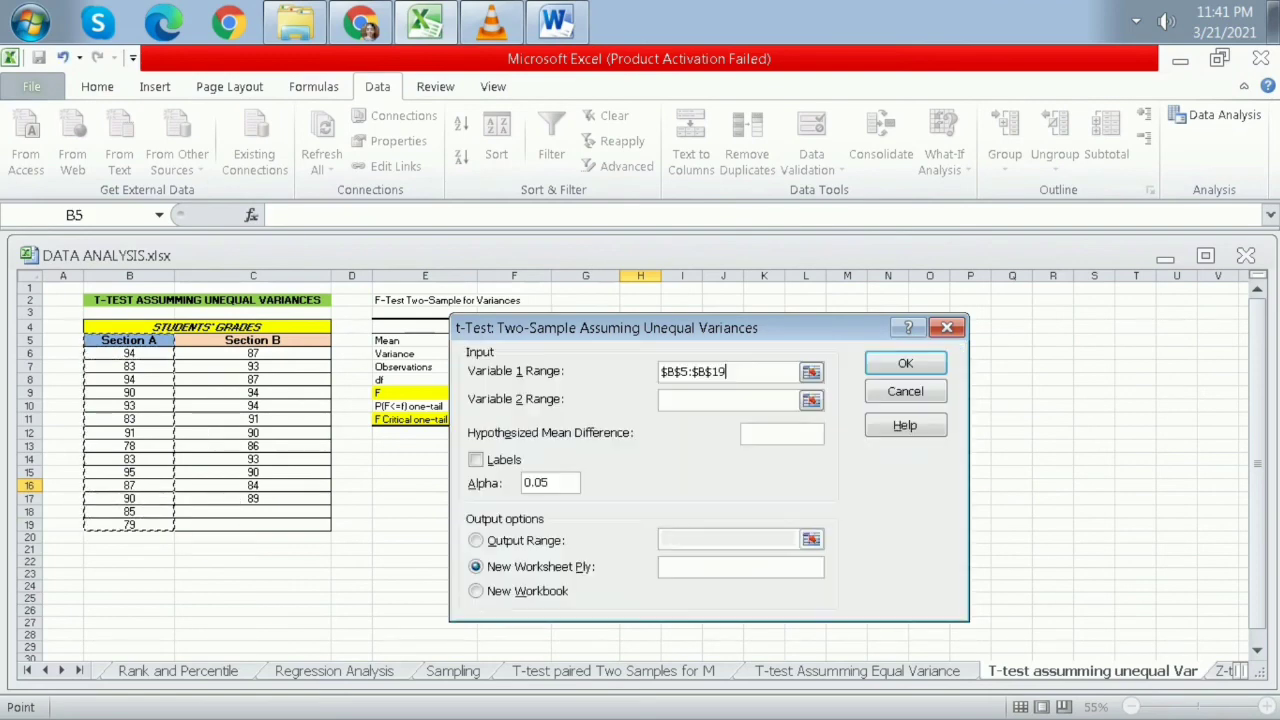
left_click(728, 400)
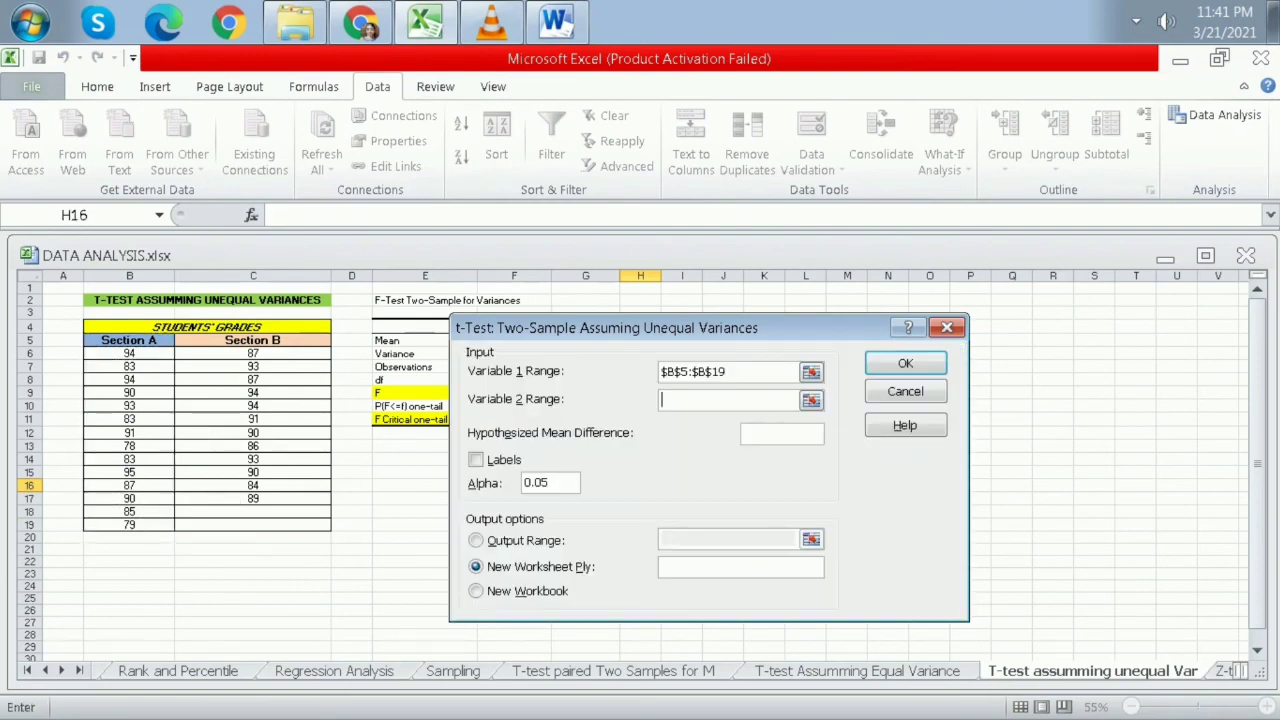
left_click_drag(253, 340, 326, 522)
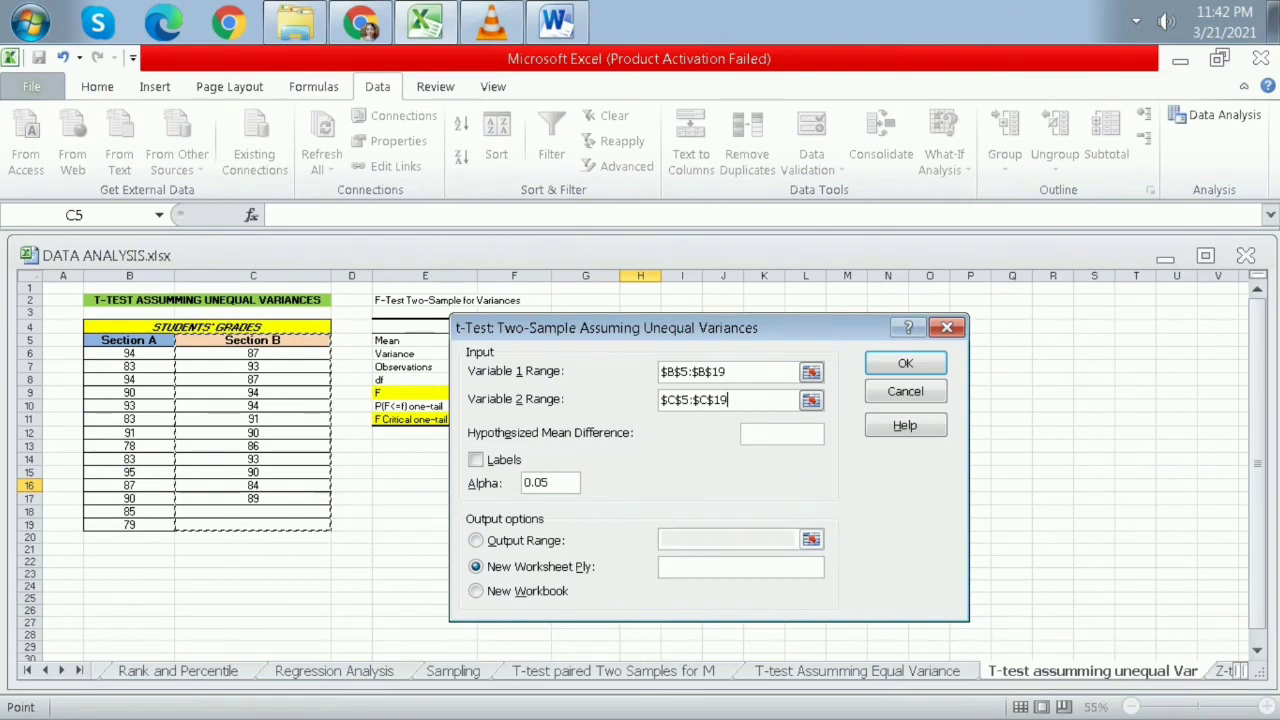
left_click(782, 434)
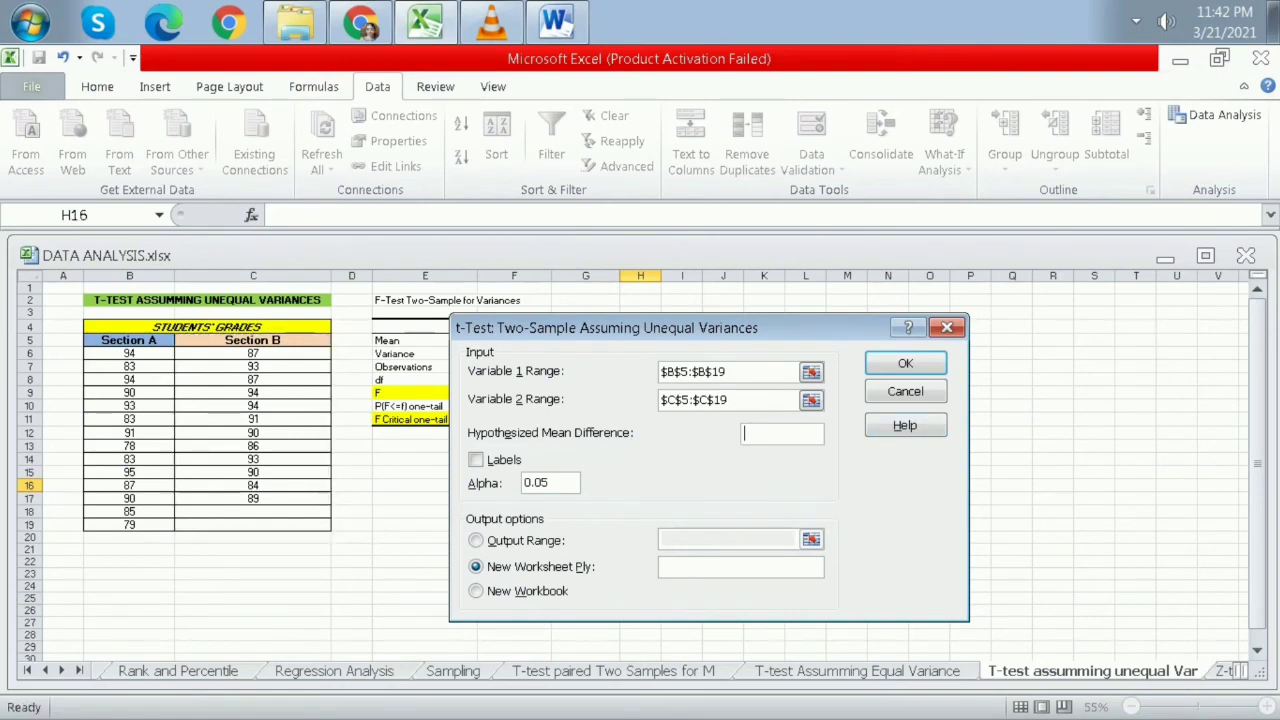
left_click(476, 460)
Run the unequal-variance t-test with its output at I2 and widen the result columns to fit.
left_click(476, 540)
left_click(728, 540)
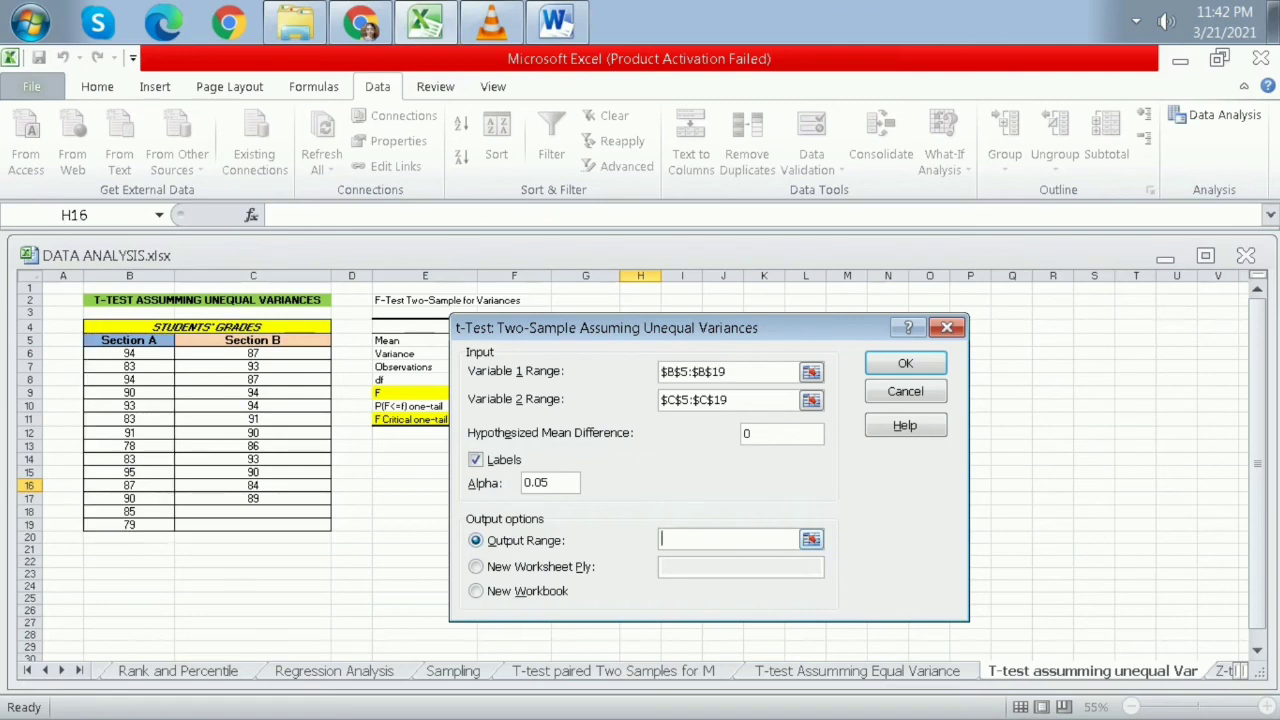
left_click_drag(700, 328, 481, 381)
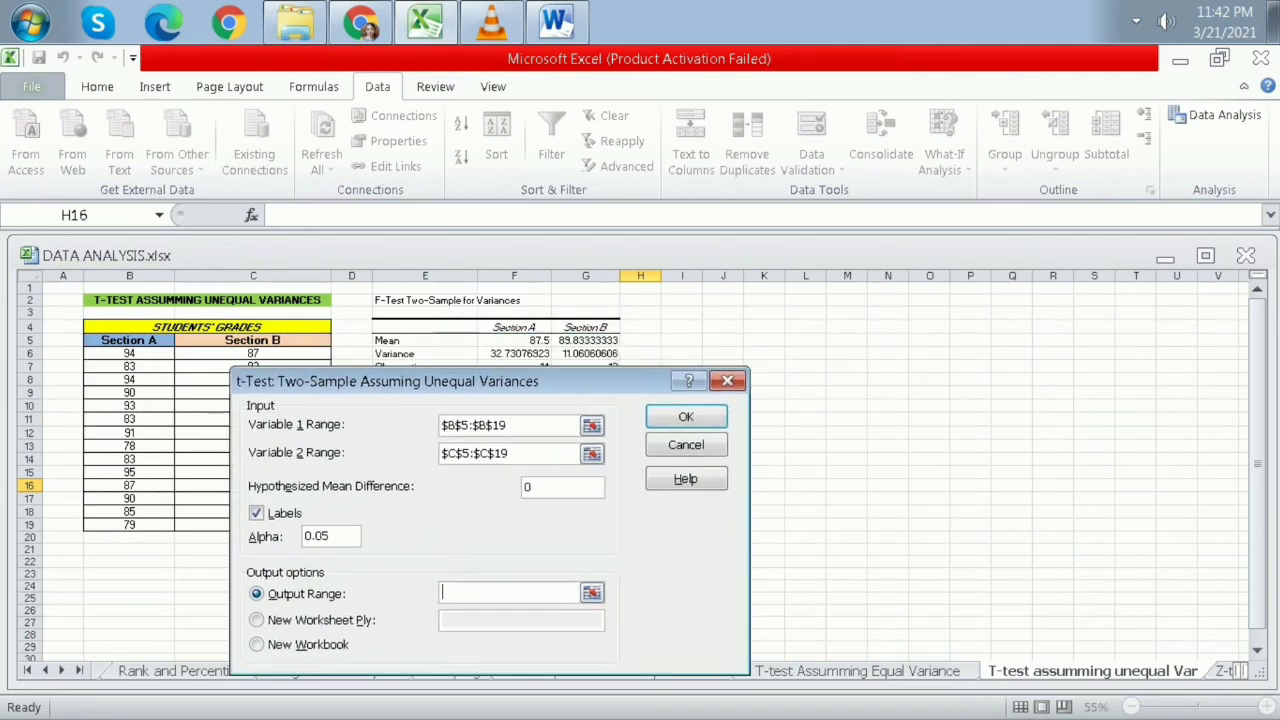
left_click(682, 300)
left_click(686, 416)
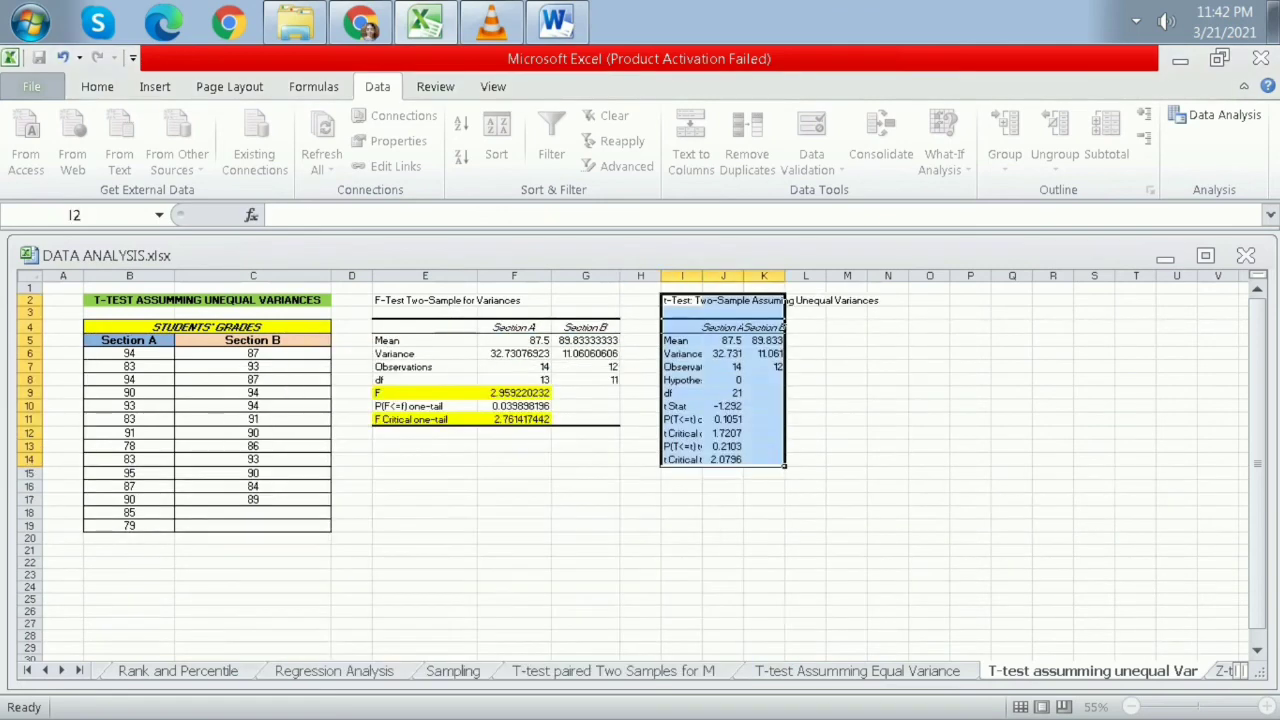
left_click_drag(702, 276, 1018, 276)
left_click_drag(1080, 473, 1040, 486)
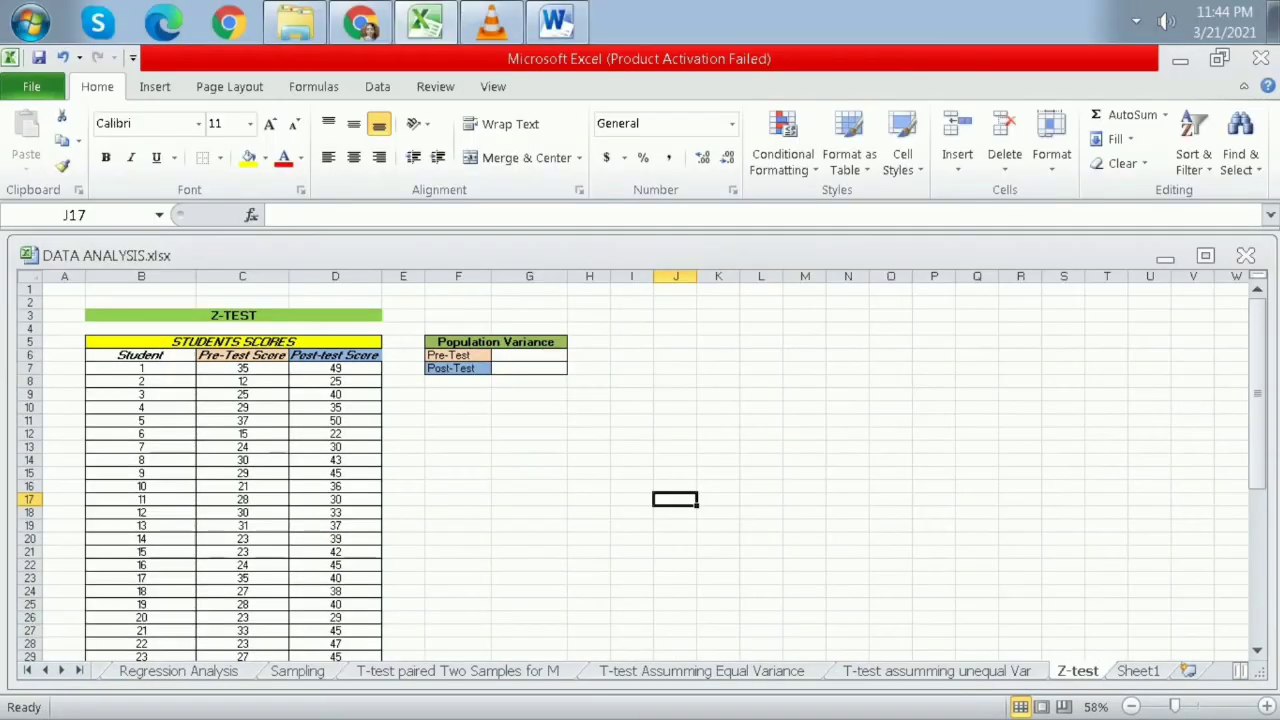
scroll(640, 460, "down", 6)
scroll(640, 460, "down", 7)
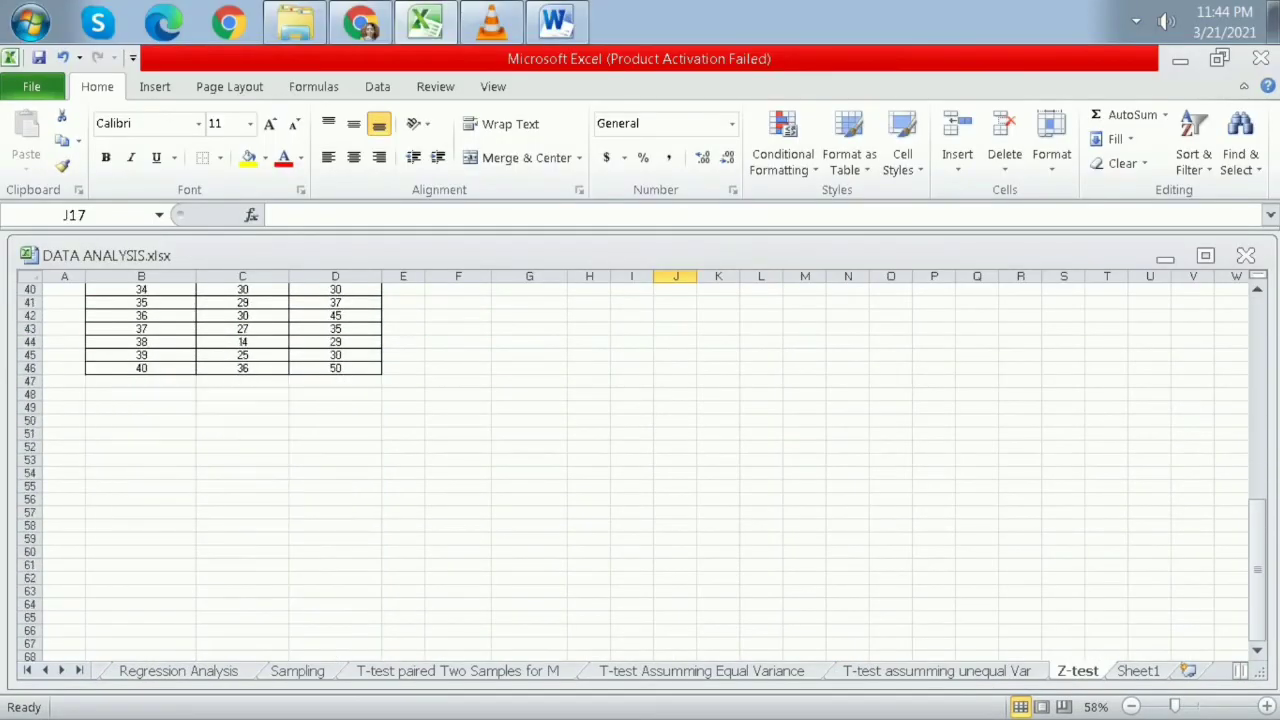
scroll(640, 460, "up", 13)
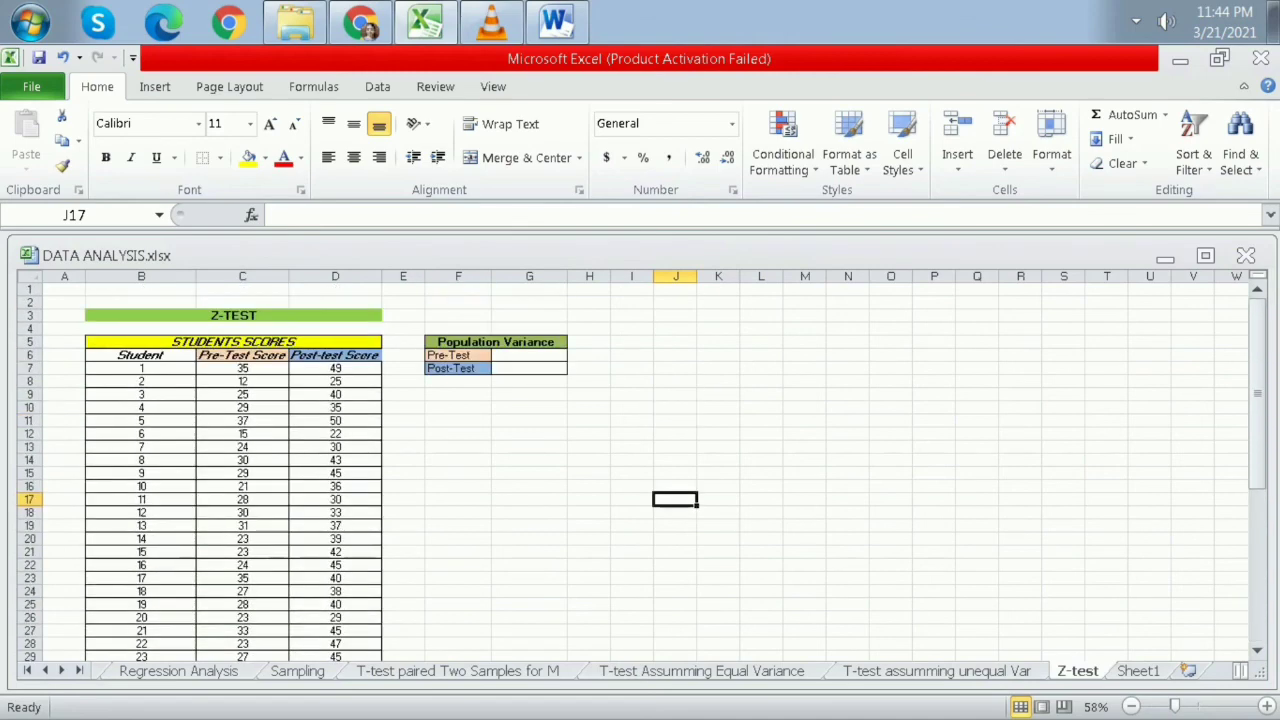
left_click(377, 86)
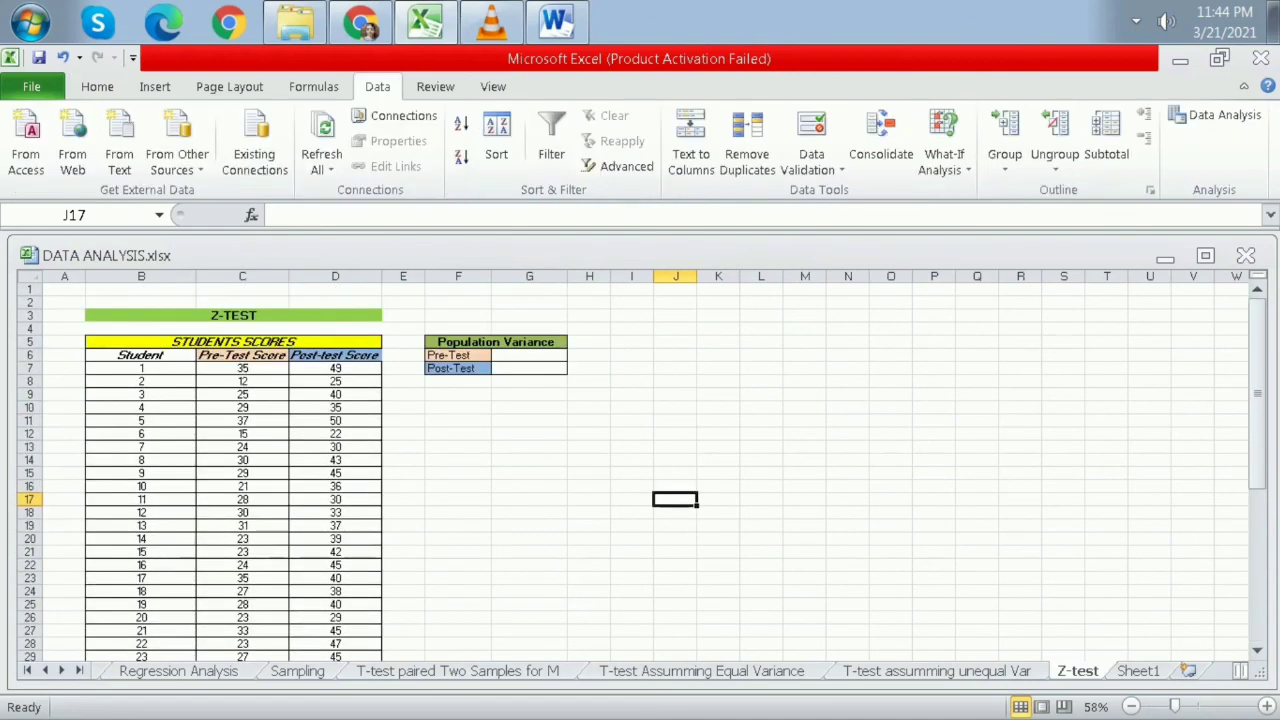
left_click(1215, 114)
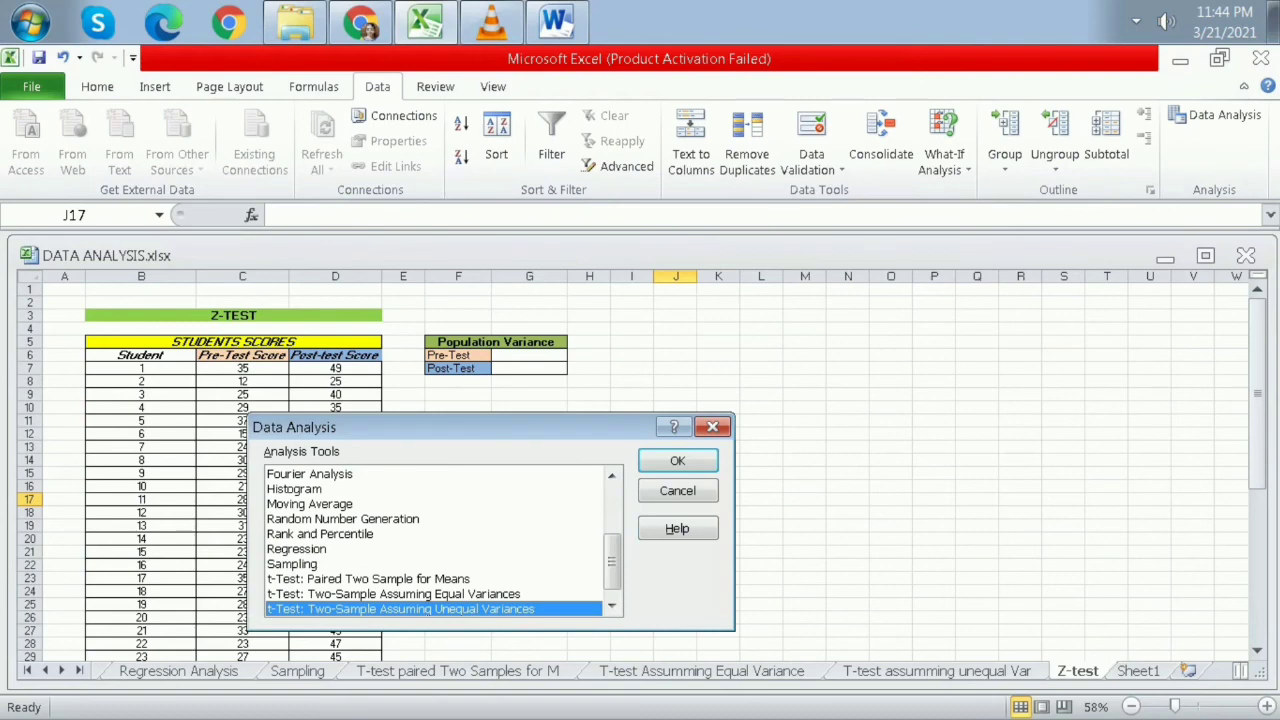
left_click_drag(612, 564, 612, 572)
left_click(400, 609)
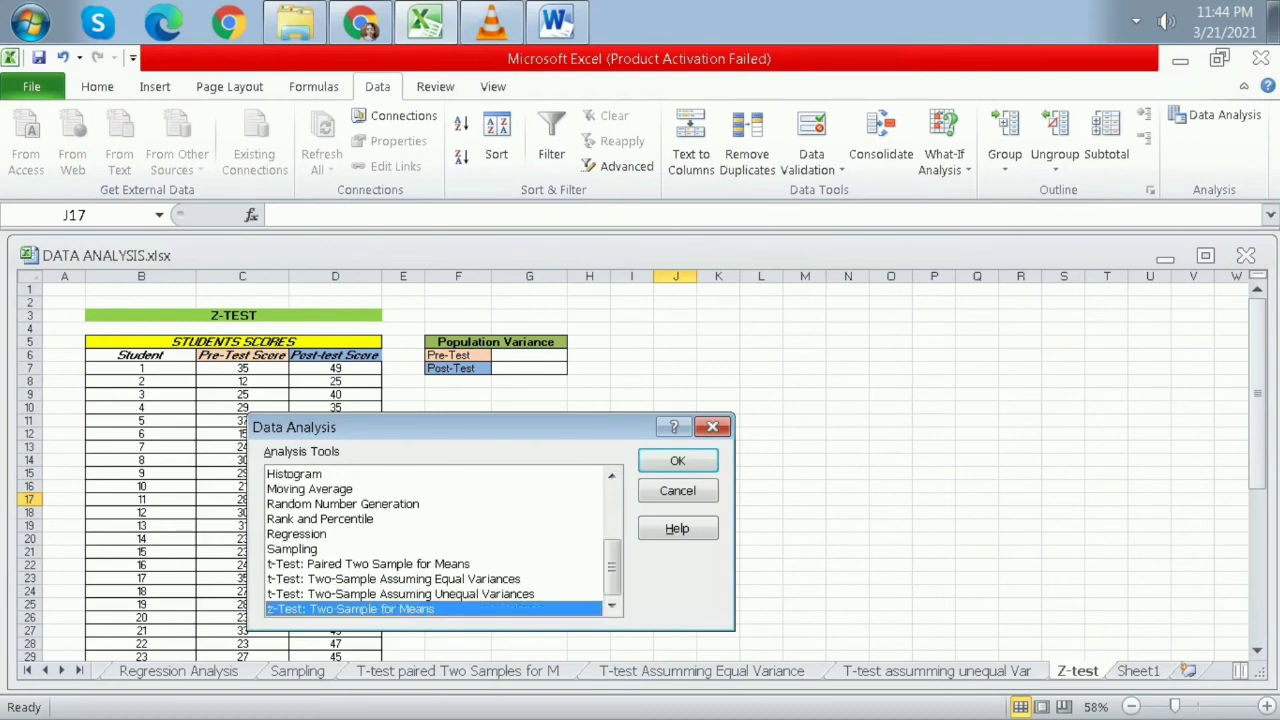
left_click(677, 460)
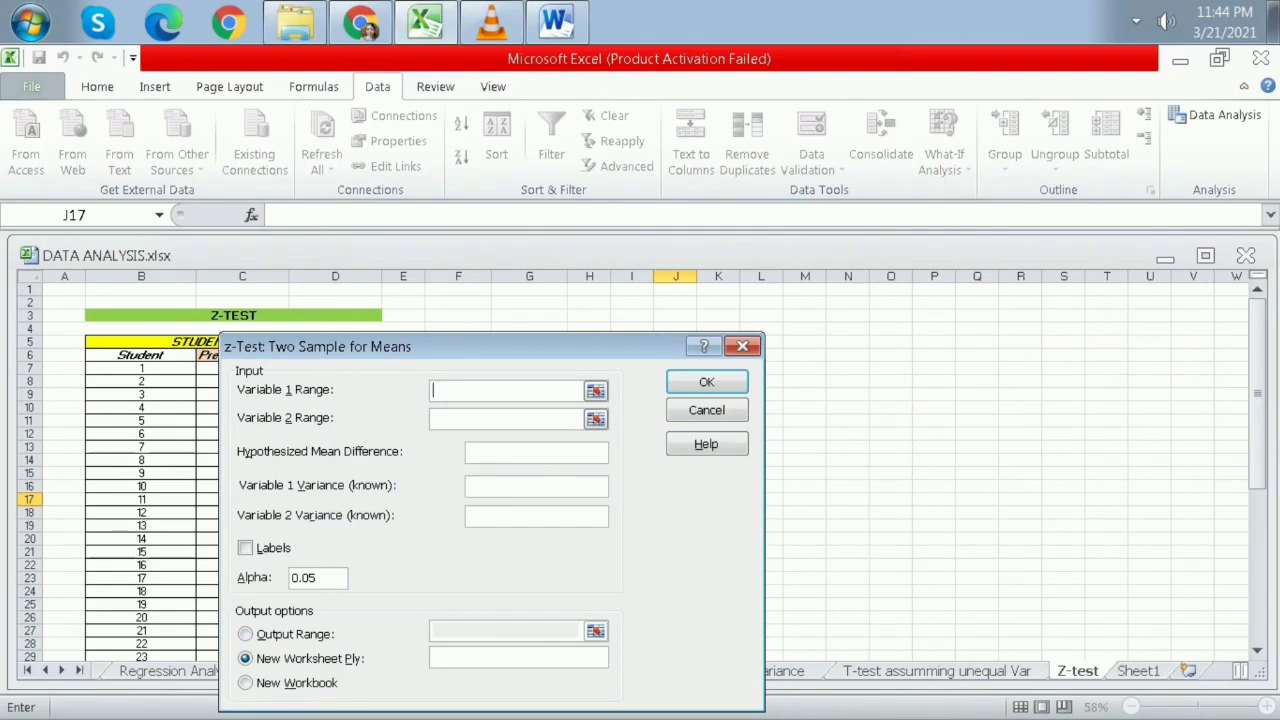
key("Escape")
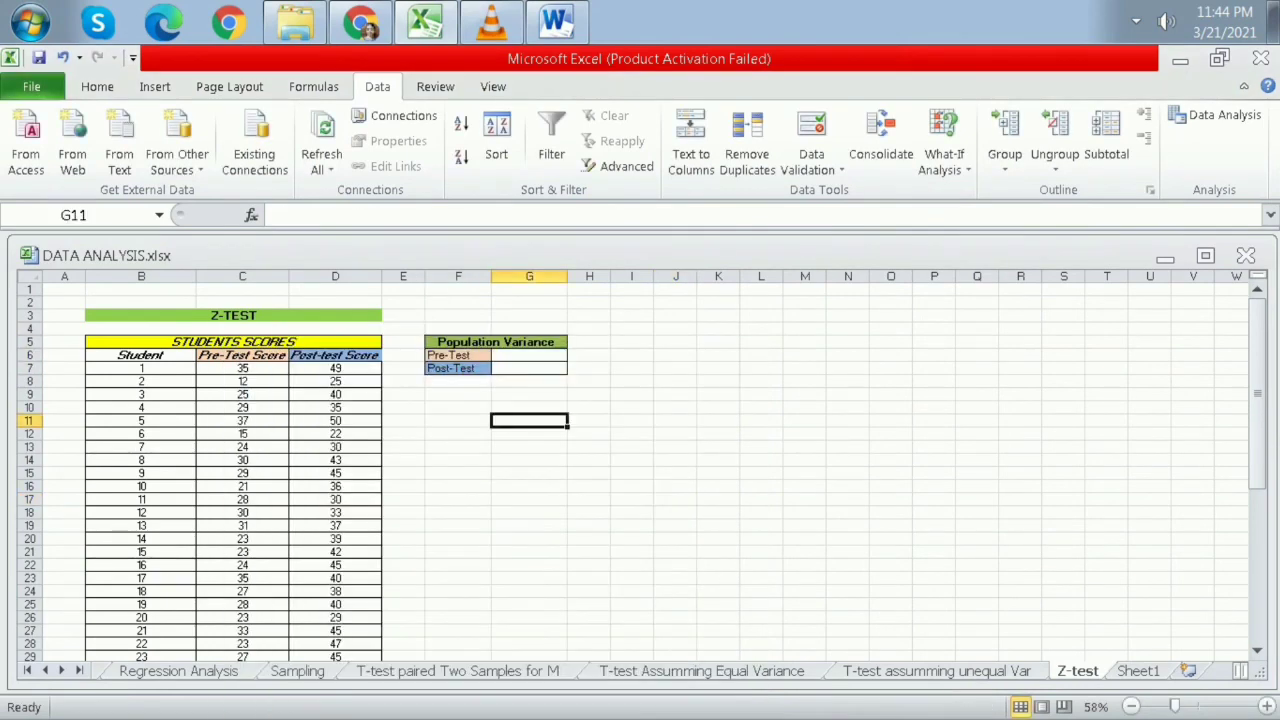
Calculate the Pre-Test population variance in G6 with VAR.P over C7:C46.
left_click(529, 355)
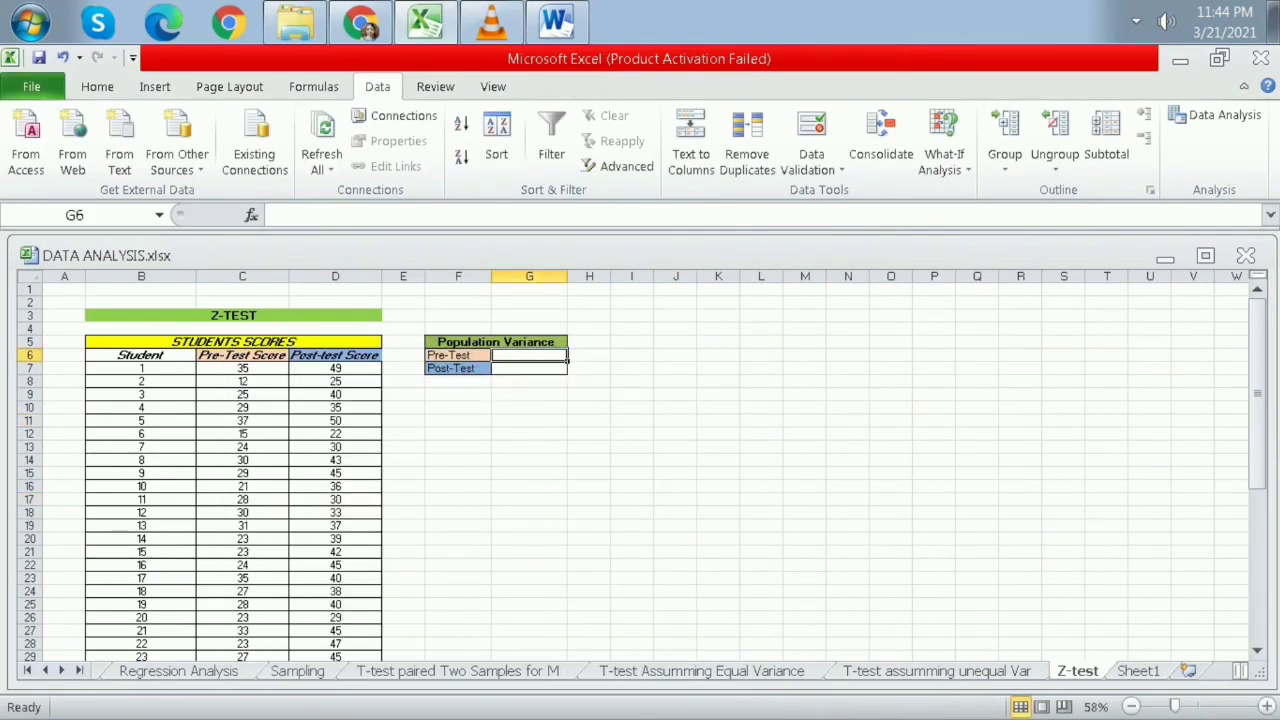
type("=")
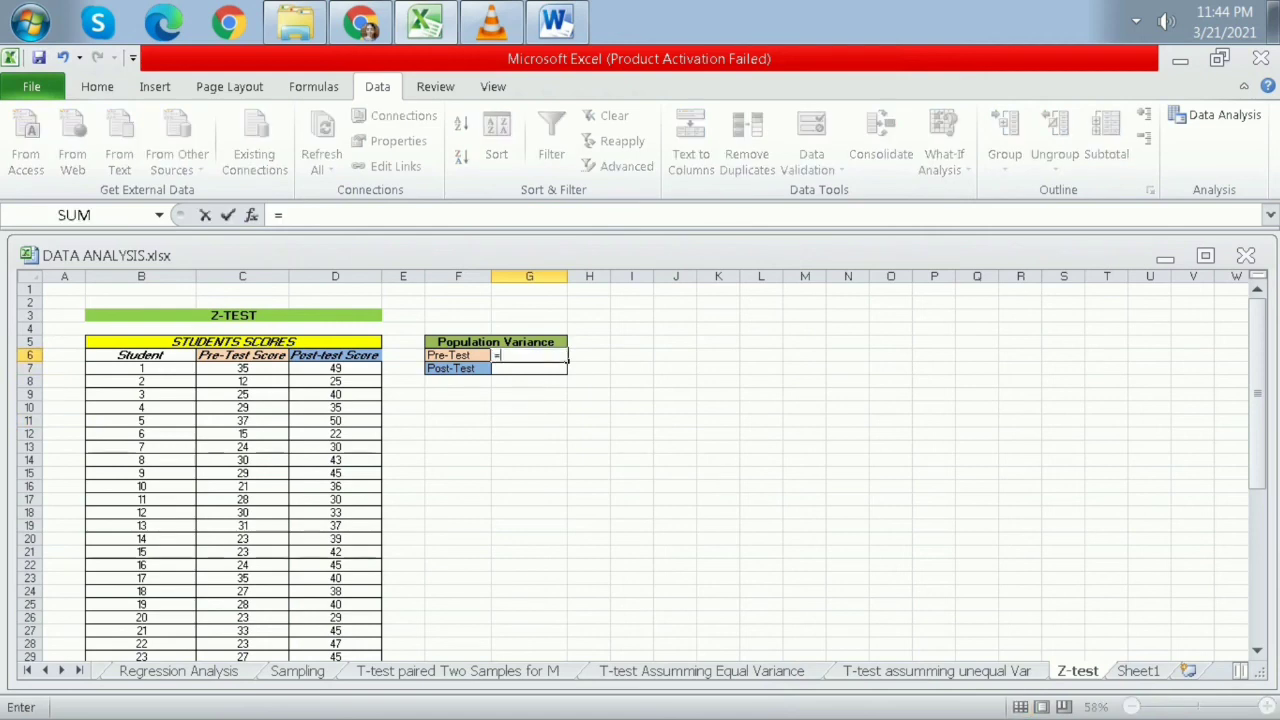
type("Var")
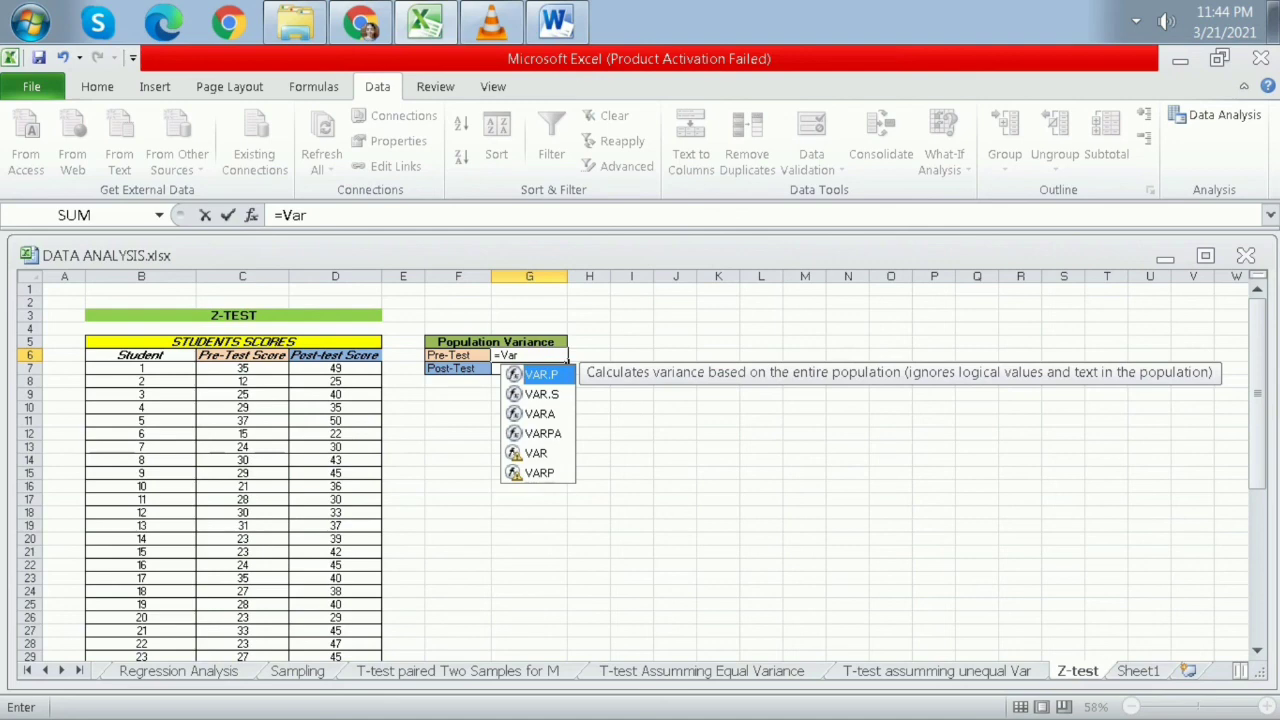
key("Tab")
left_click_drag(242, 368, 242, 632)
scroll(242, 632, "up", 4)
scroll(242, 470, "up", 3)
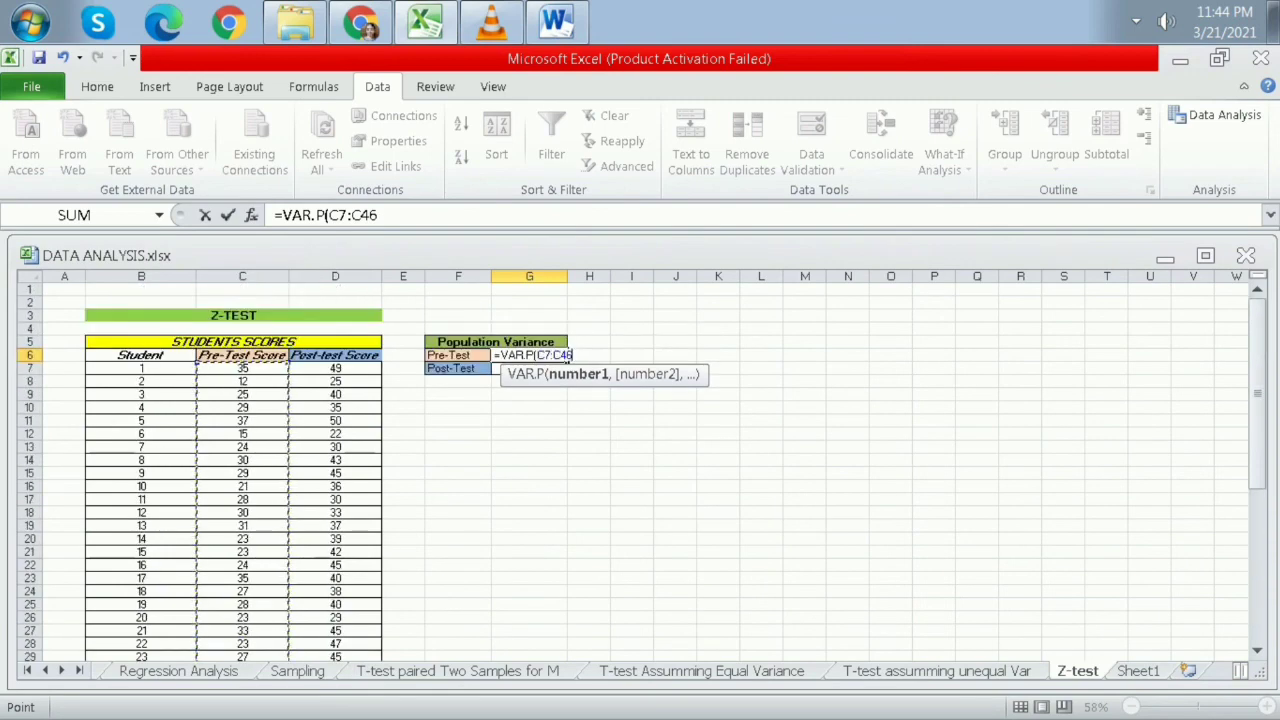
key("Return")
Calculate the Post-Test population variance in G7 with VAR.P over D7:D46.
type("=var")
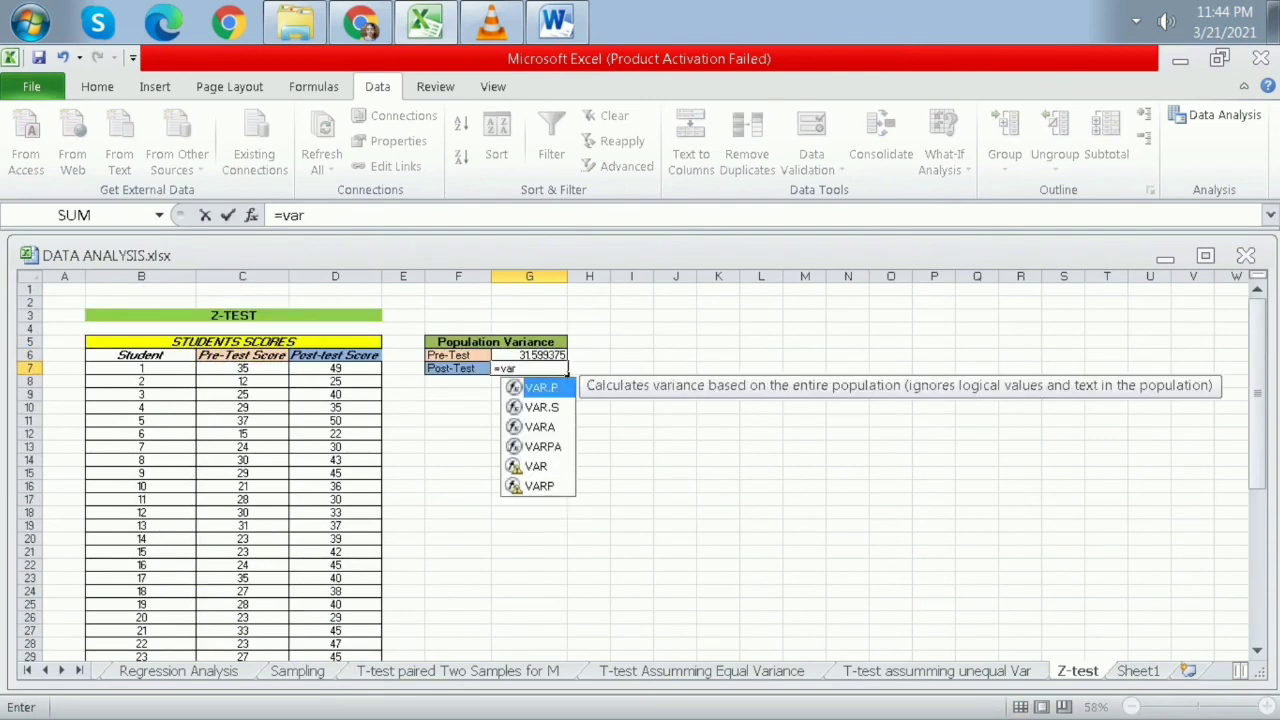
key("Tab")
left_click_drag(335, 368, 335, 660)
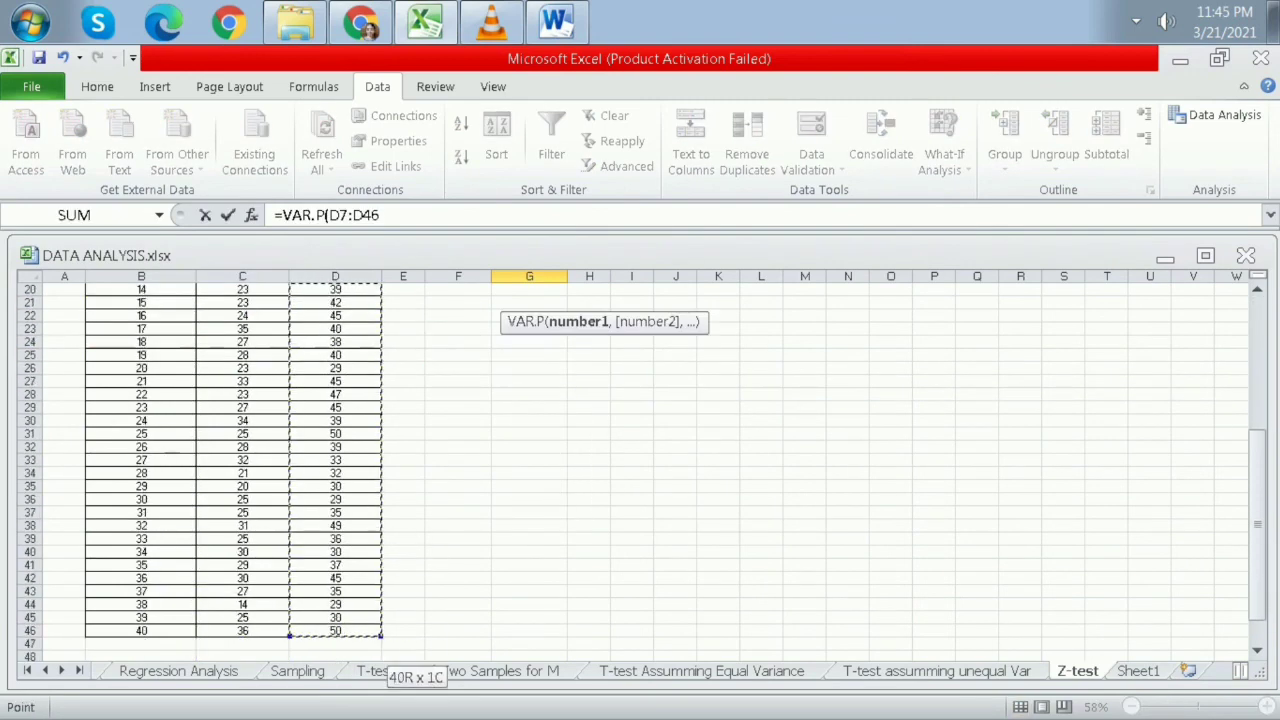
scroll(335, 600, "up", 7)
key("Return")
left_click(589, 473)
Format the two population variances in G6:G7 to show two decimal places.
mouse_move(529, 355)
left_mouse_down()
mouse_move(529, 381)
mouse_move(529, 368)
left_mouse_up()
left_click(97, 87)
left_click(727, 157)
left_click(727, 157)
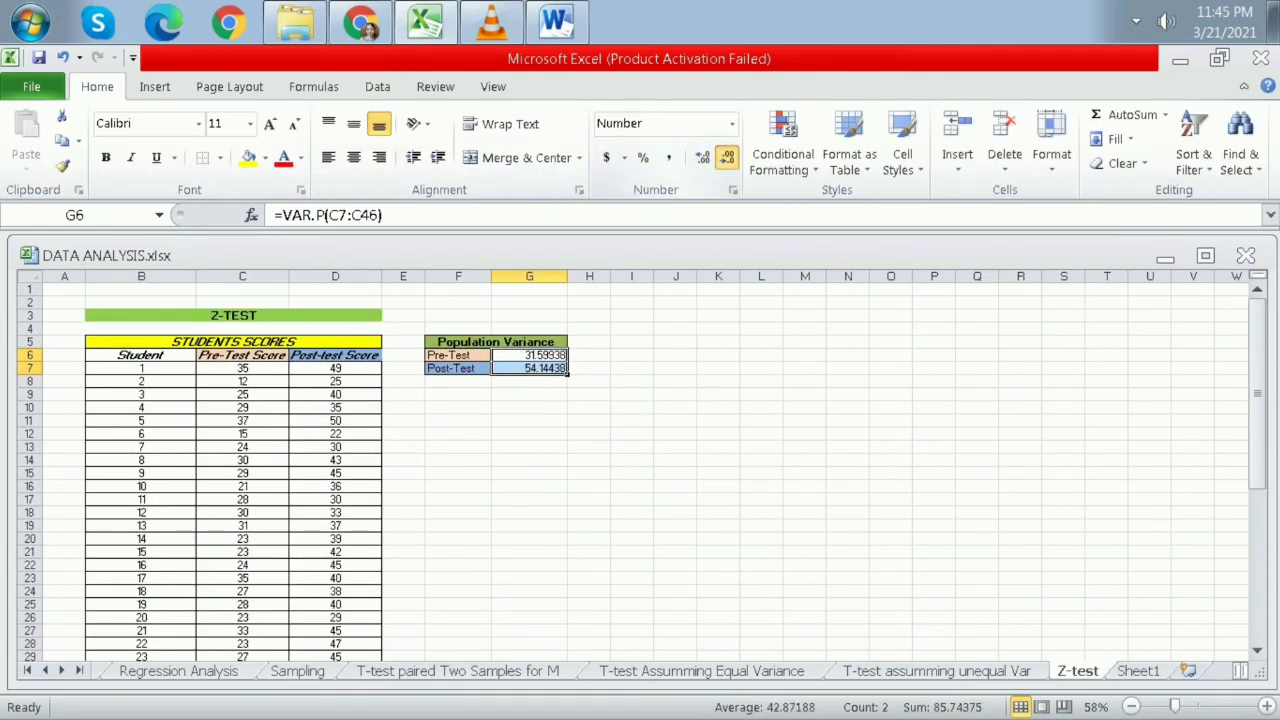
left_click(727, 157)
left_click(727, 157)
left_click(675, 381)
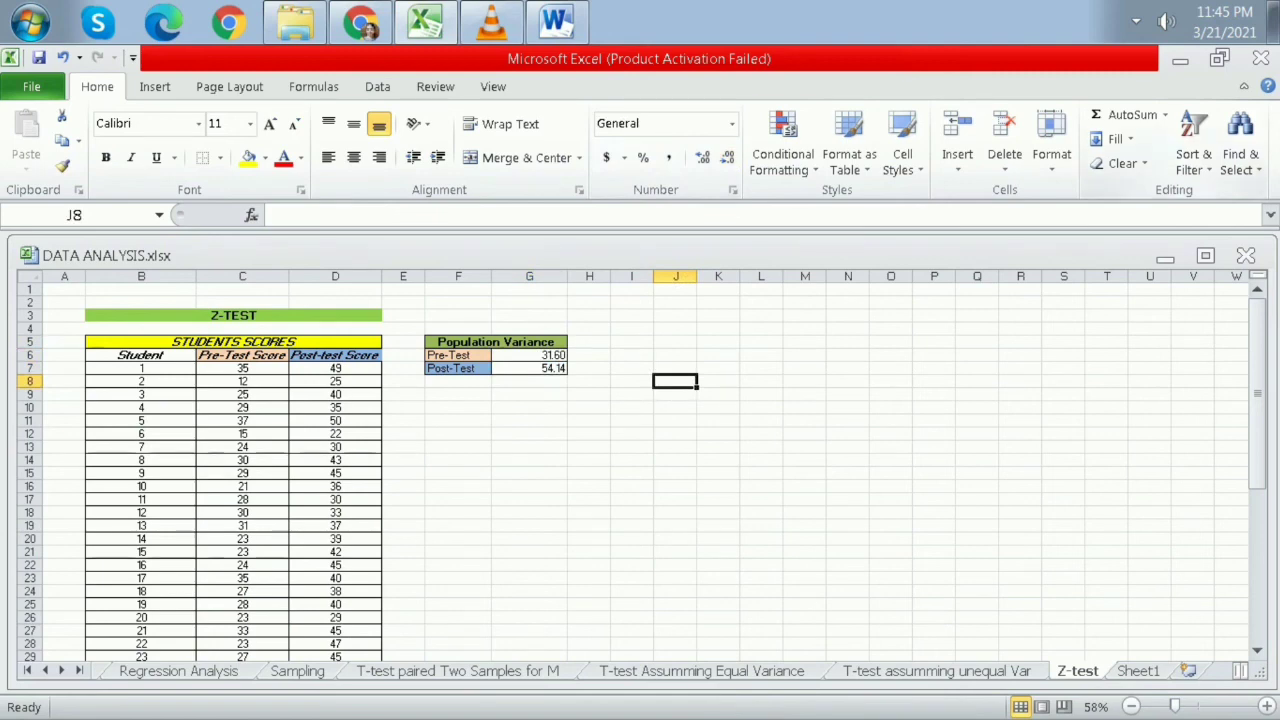
Start the z-Test: Two Sample for Means analysis with C6:C46 as the first variable range and D6:D46 as the second.
left_click(378, 87)
left_click(1216, 115)
left_click_drag(460, 427, 882, 315)
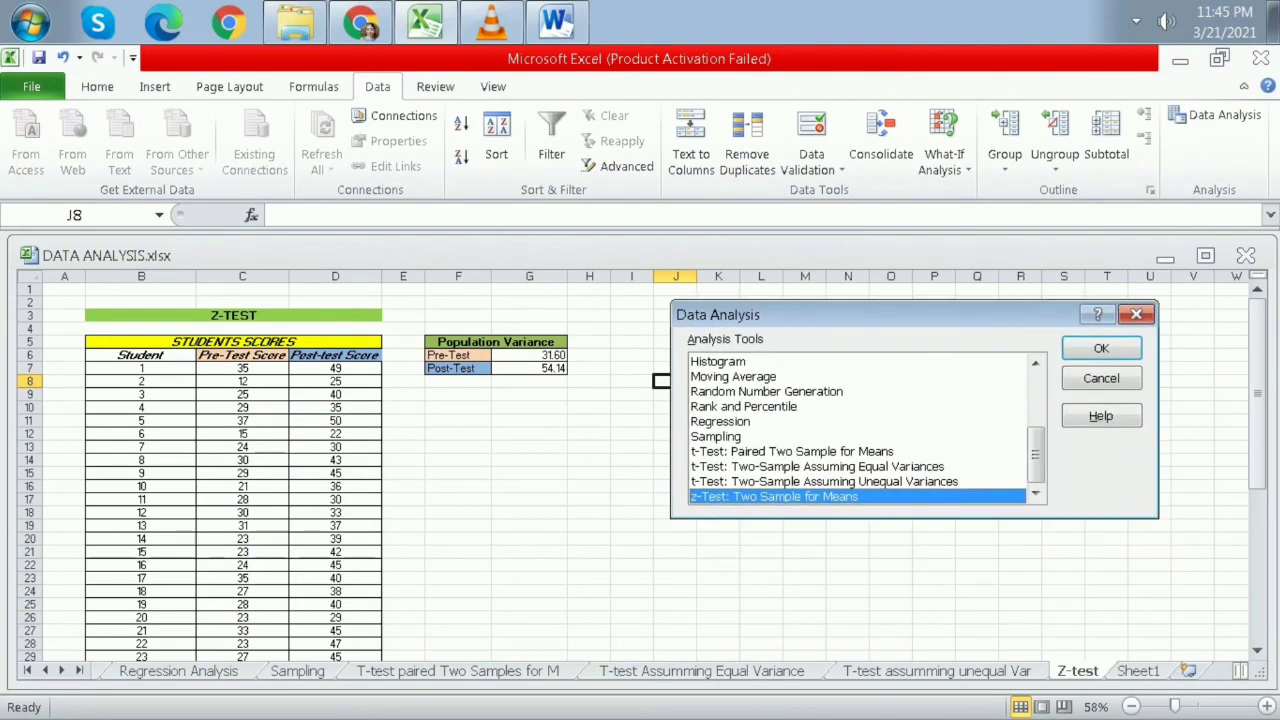
key("Return")
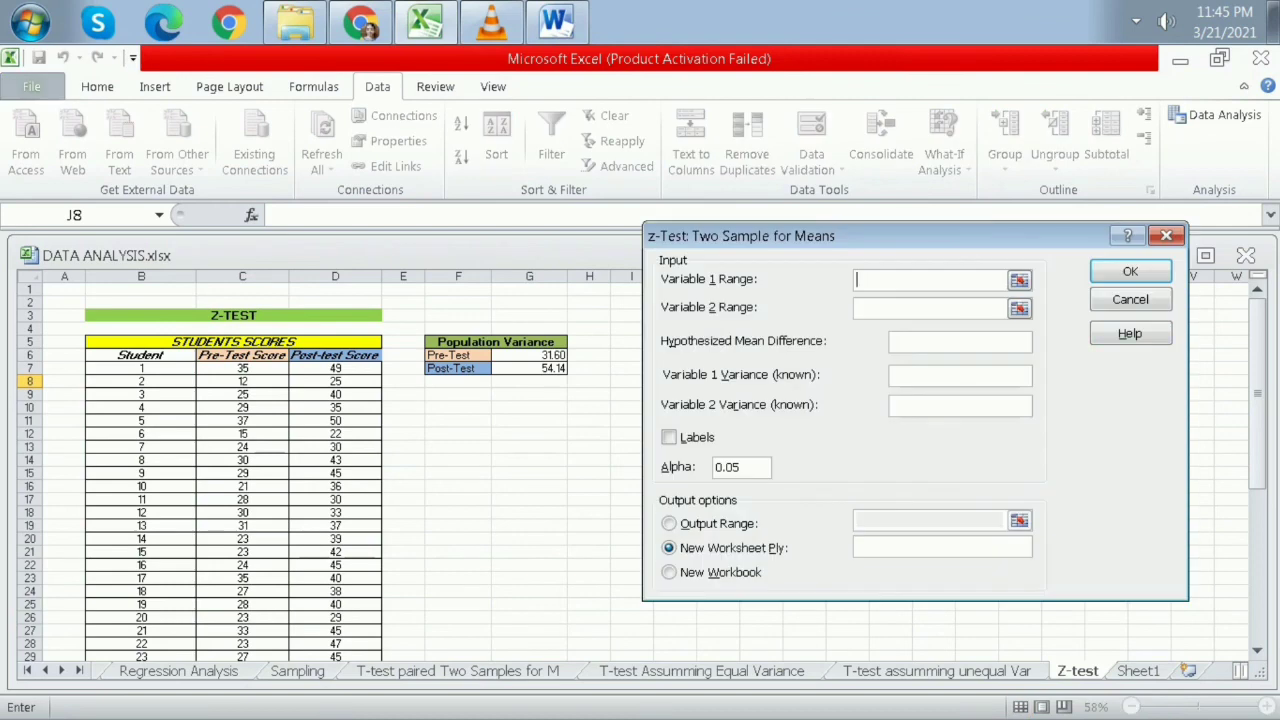
left_click_drag(242, 355, 290, 631)
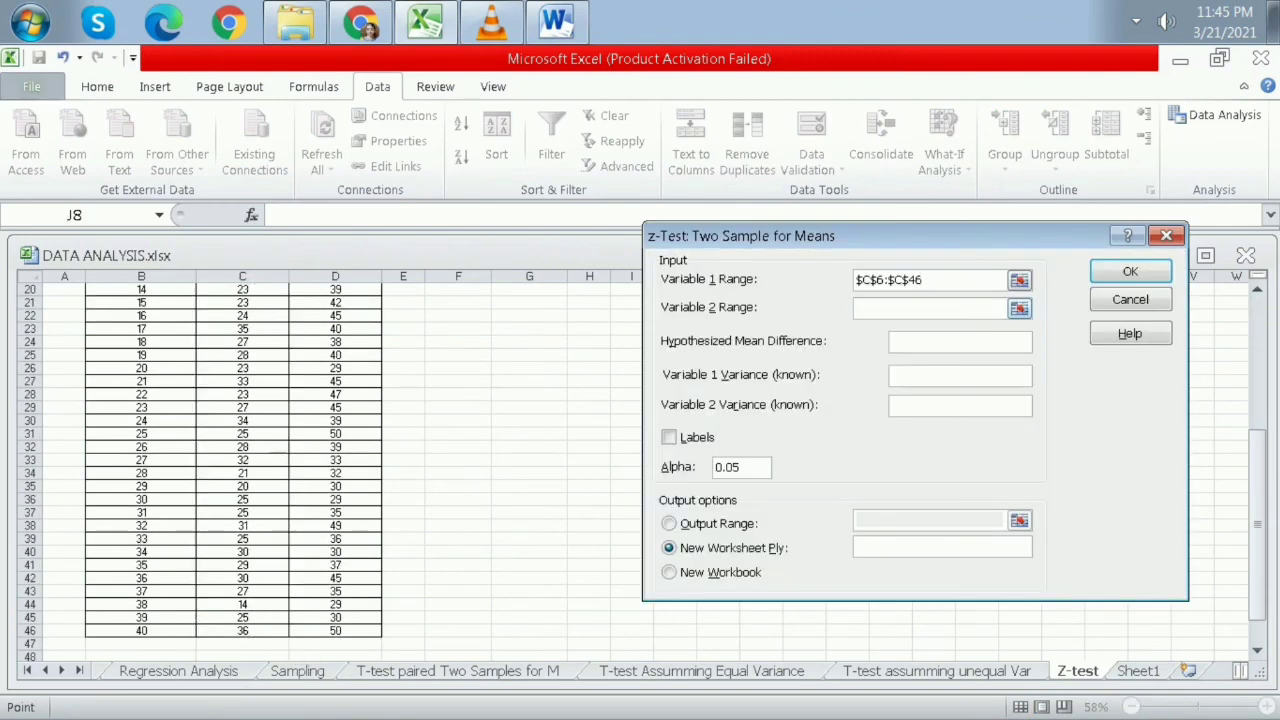
scroll(335, 440, "up", 5)
left_click_drag(335, 302, 370, 633)
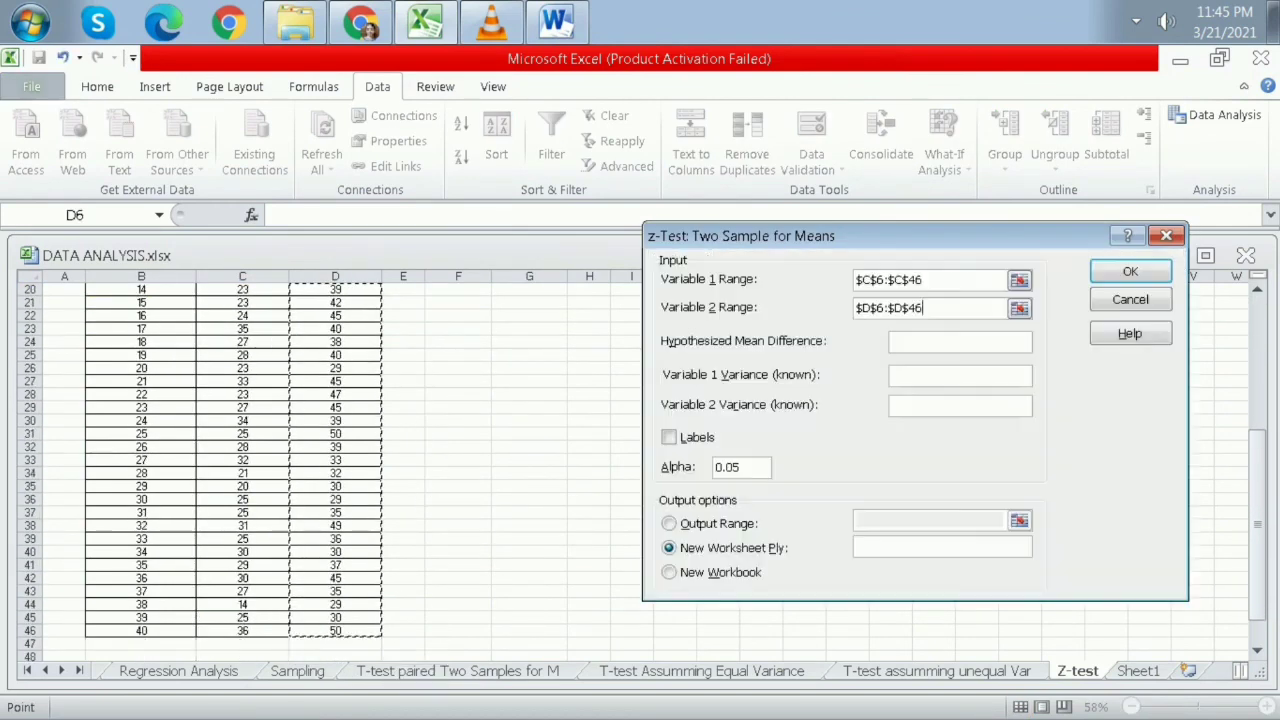
Set the hypothesized mean difference to 0 and the known variances to 31.60 and 54.14, and include labels.
scroll(233, 460, "up", 6)
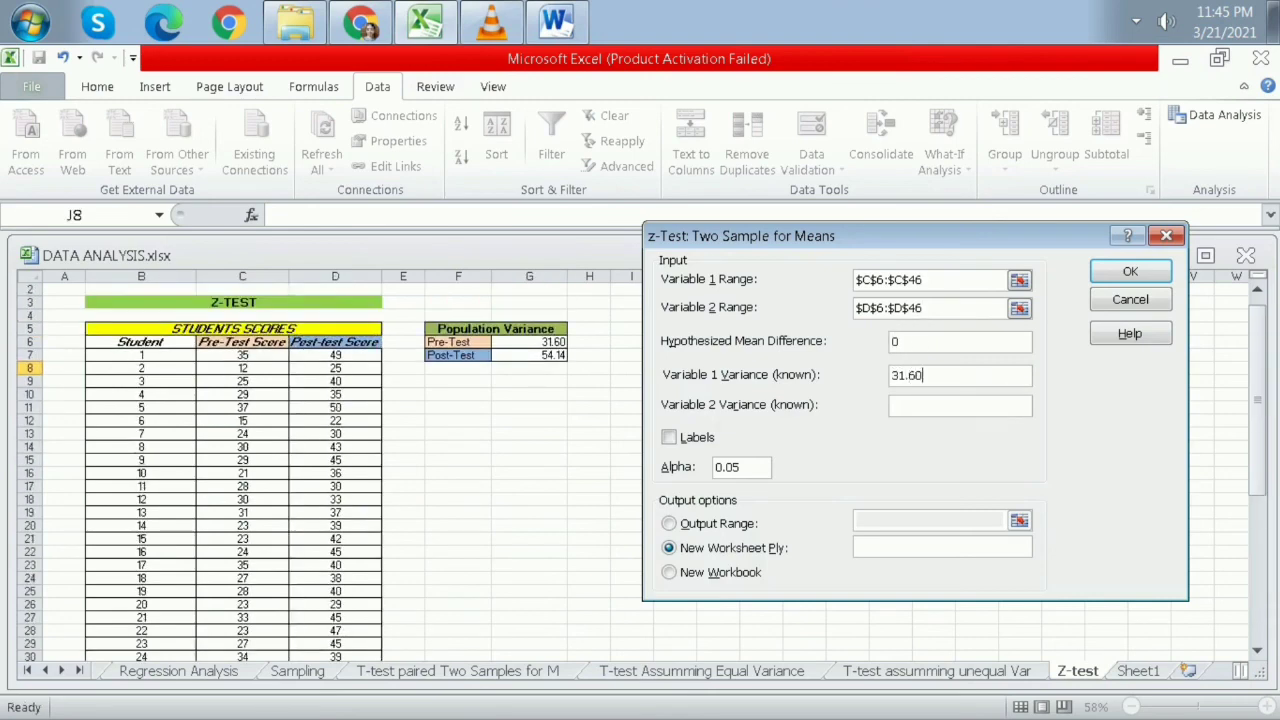
type("54.14")
left_click(669, 437)
Set the z-test's output range to start at J4 on the current sheet and run the analysis.
left_click(669, 523)
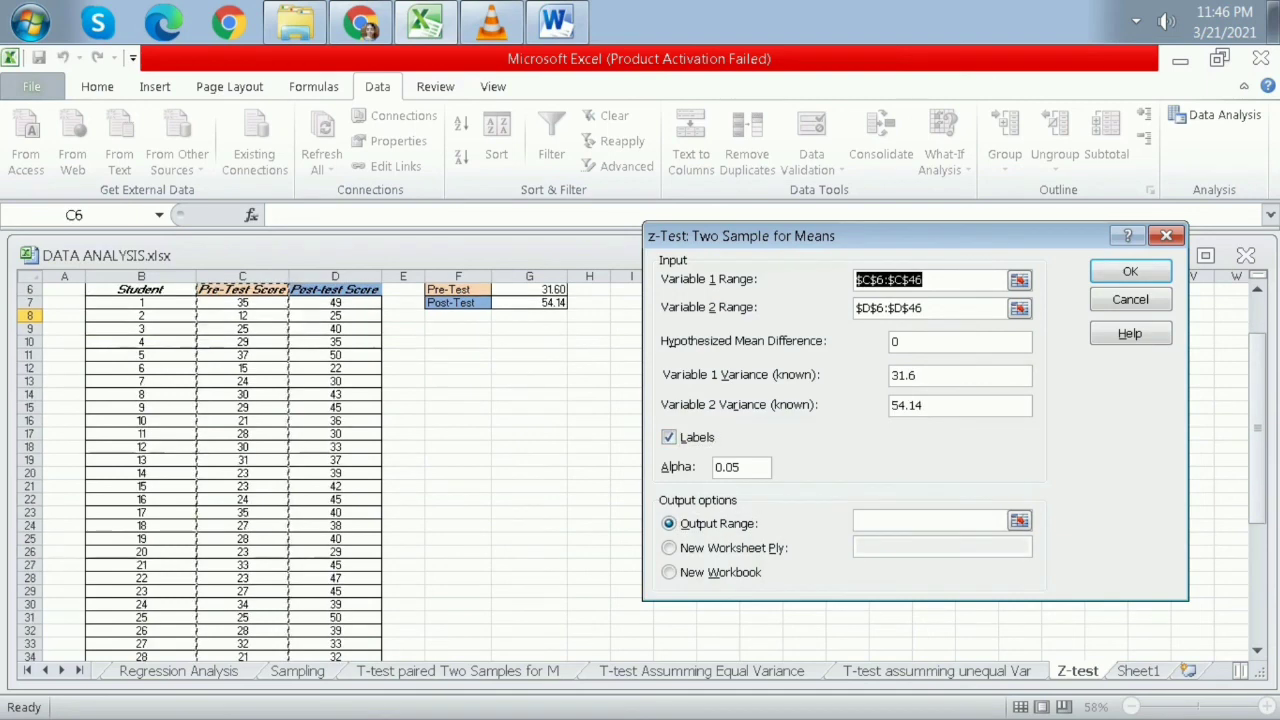
left_click(929, 521)
left_click_drag(900, 236, 333, 278)
scroll(898, 337, "up", 2)
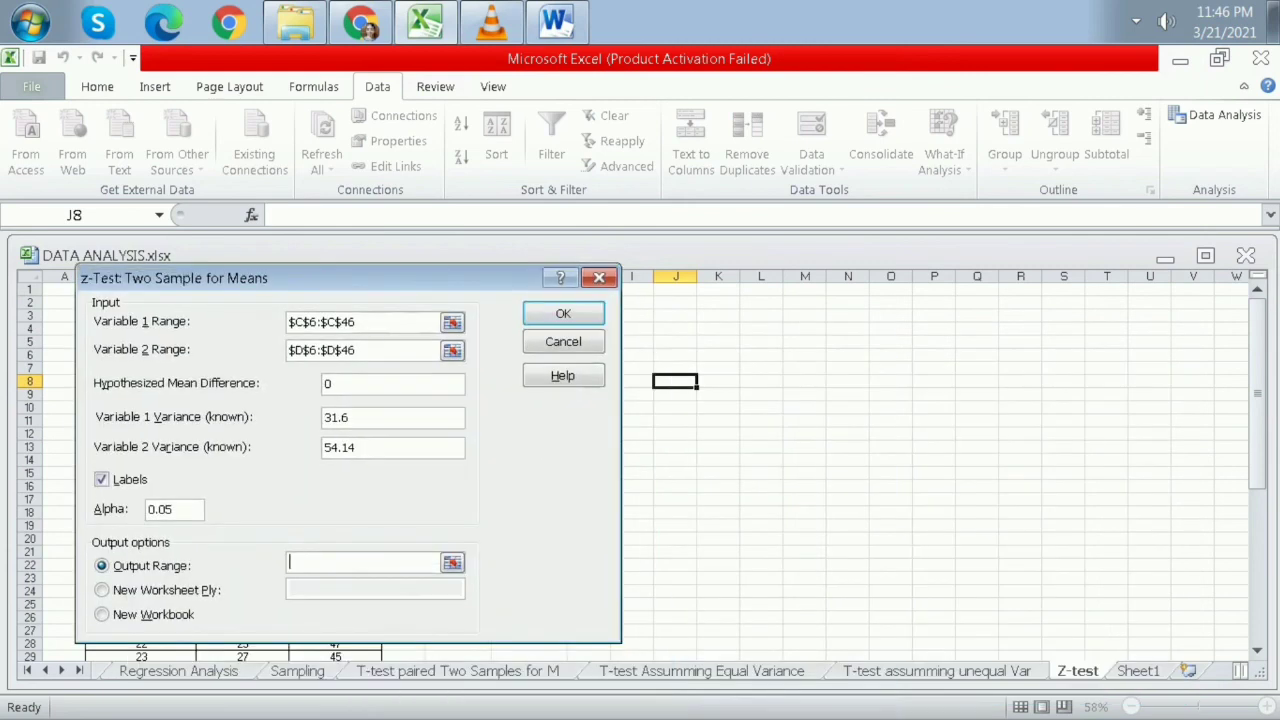
left_click(675, 328)
left_click(563, 313)
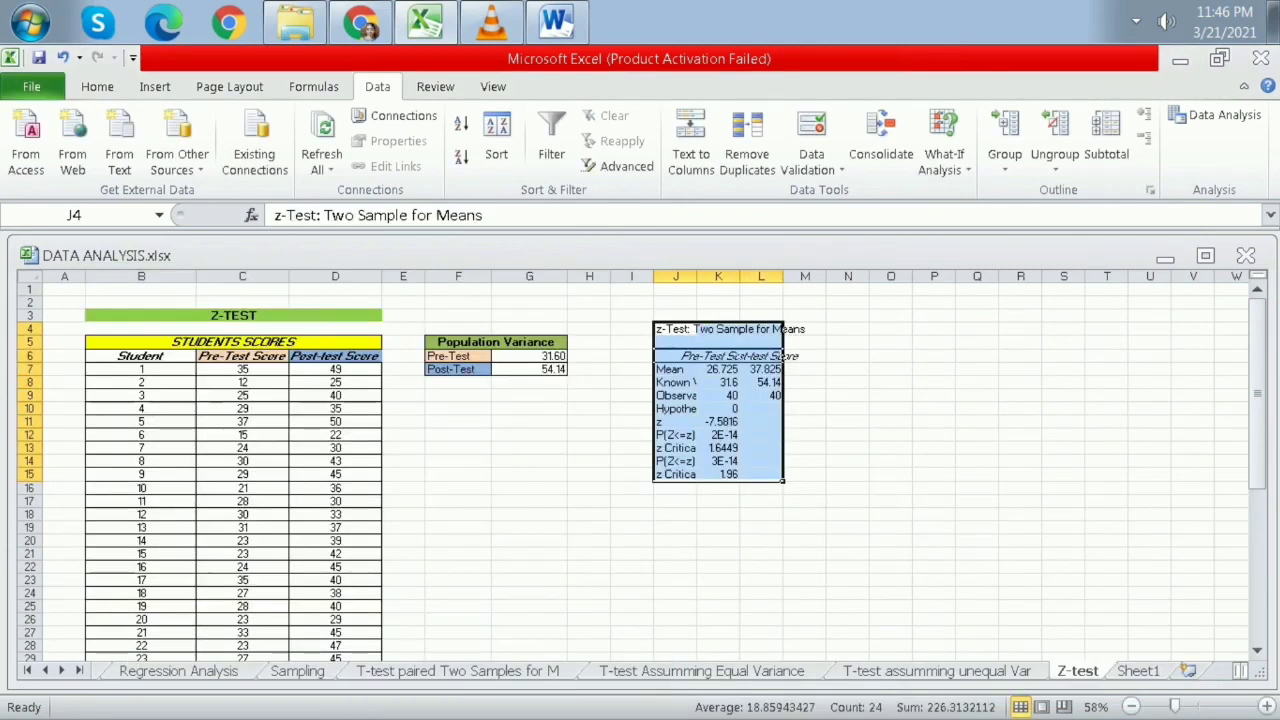
Widen the z-test result columns to fit their labels and headings, and deselect the results.
left_click_drag(697, 276, 1013, 276)
left_click_drag(780, 276, 829, 276)
left_click(741, 593)
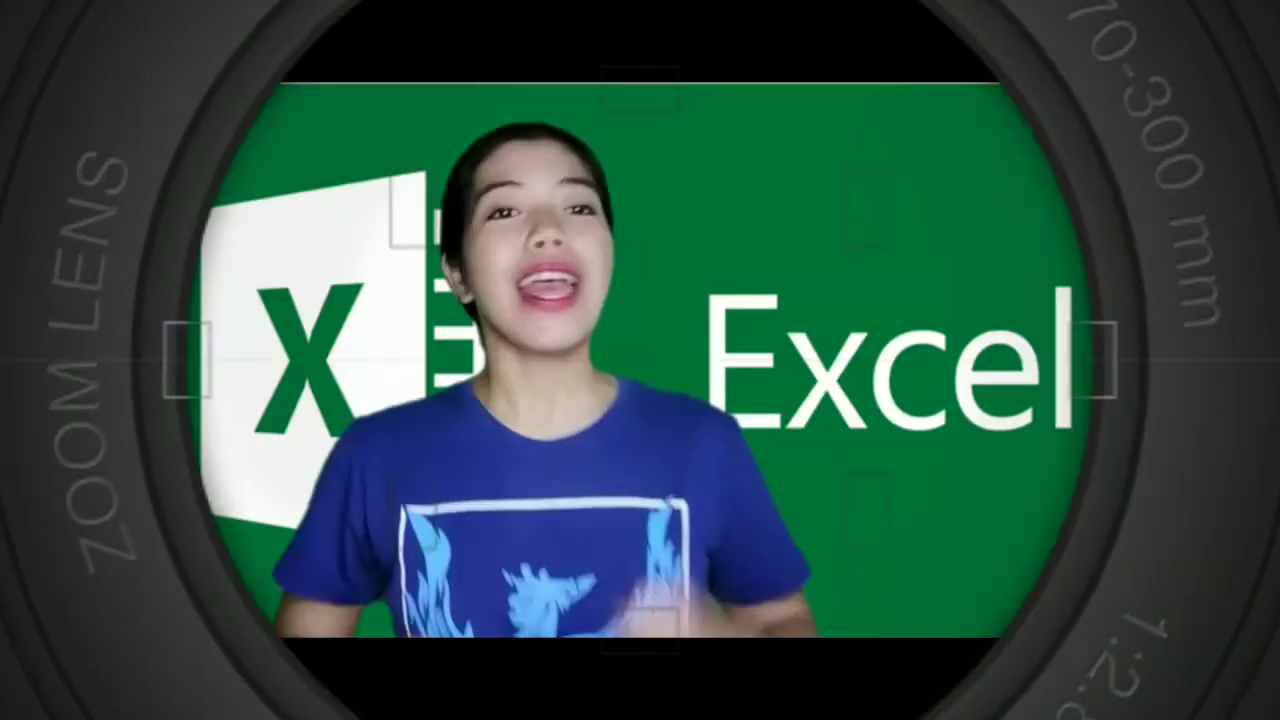